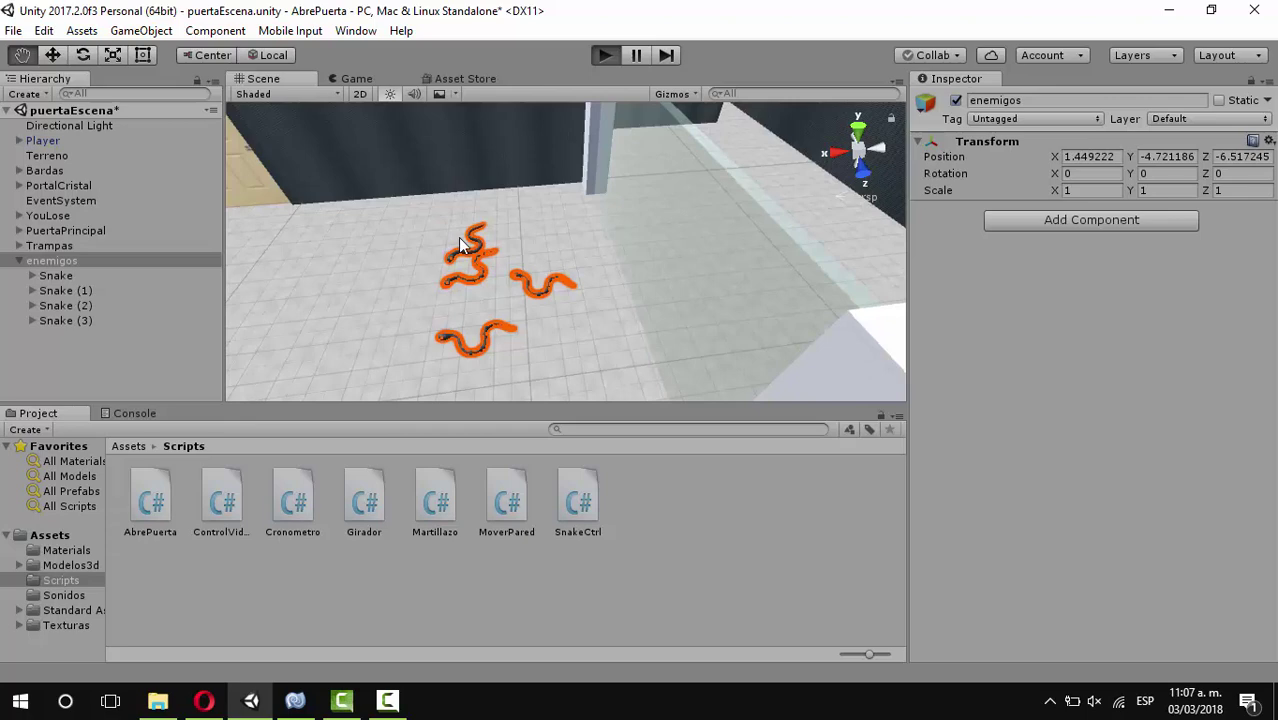
Play-test the scene, walking the player forward and to the right, then stop
key("ctrl+p")
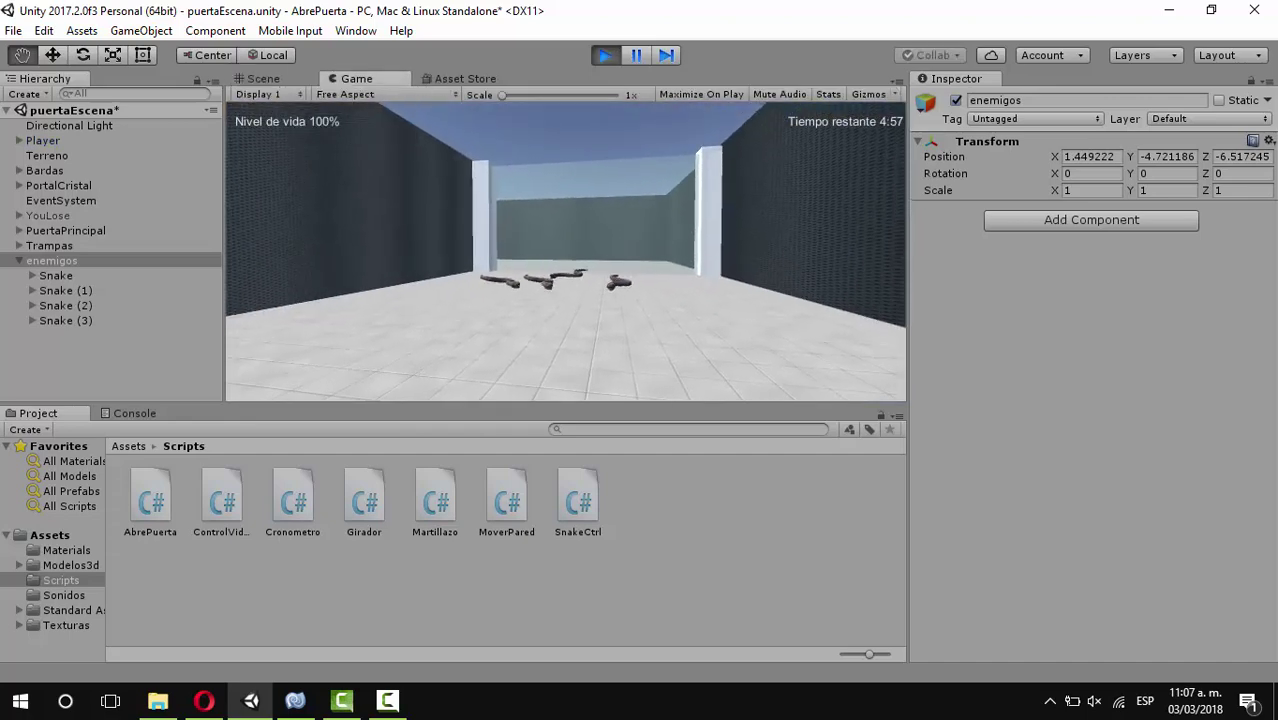
key("w")
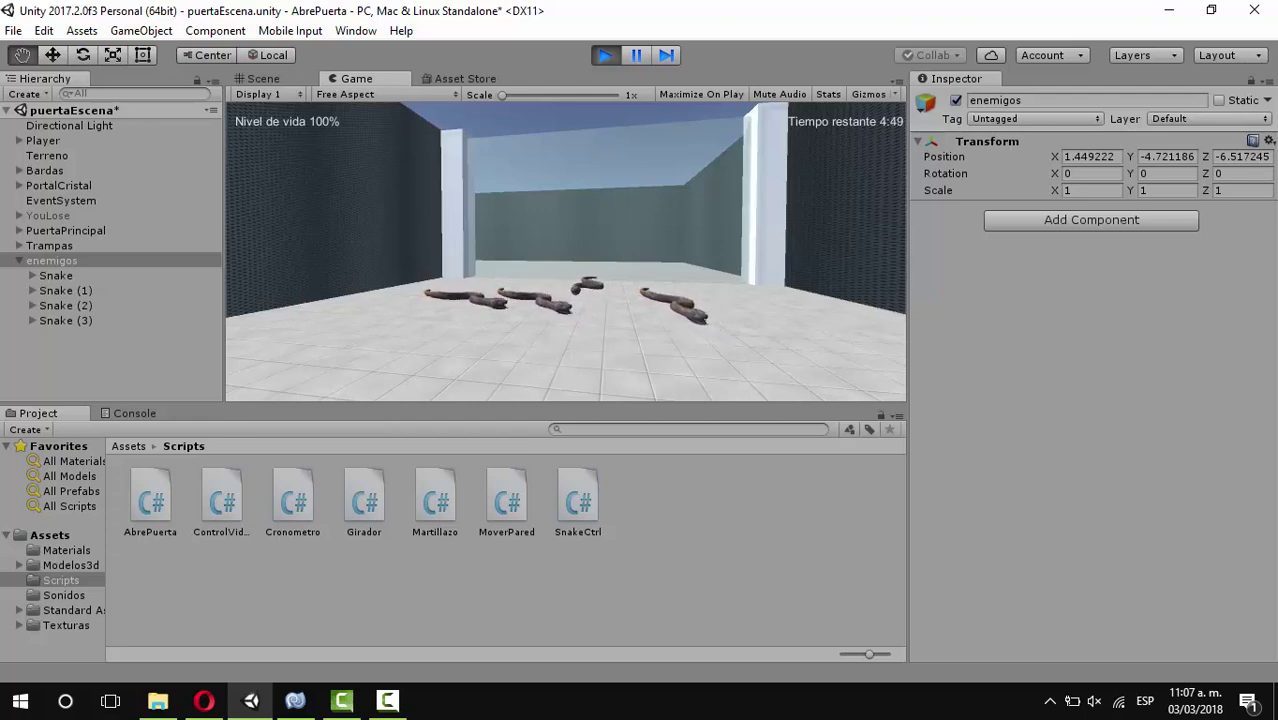
key("d")
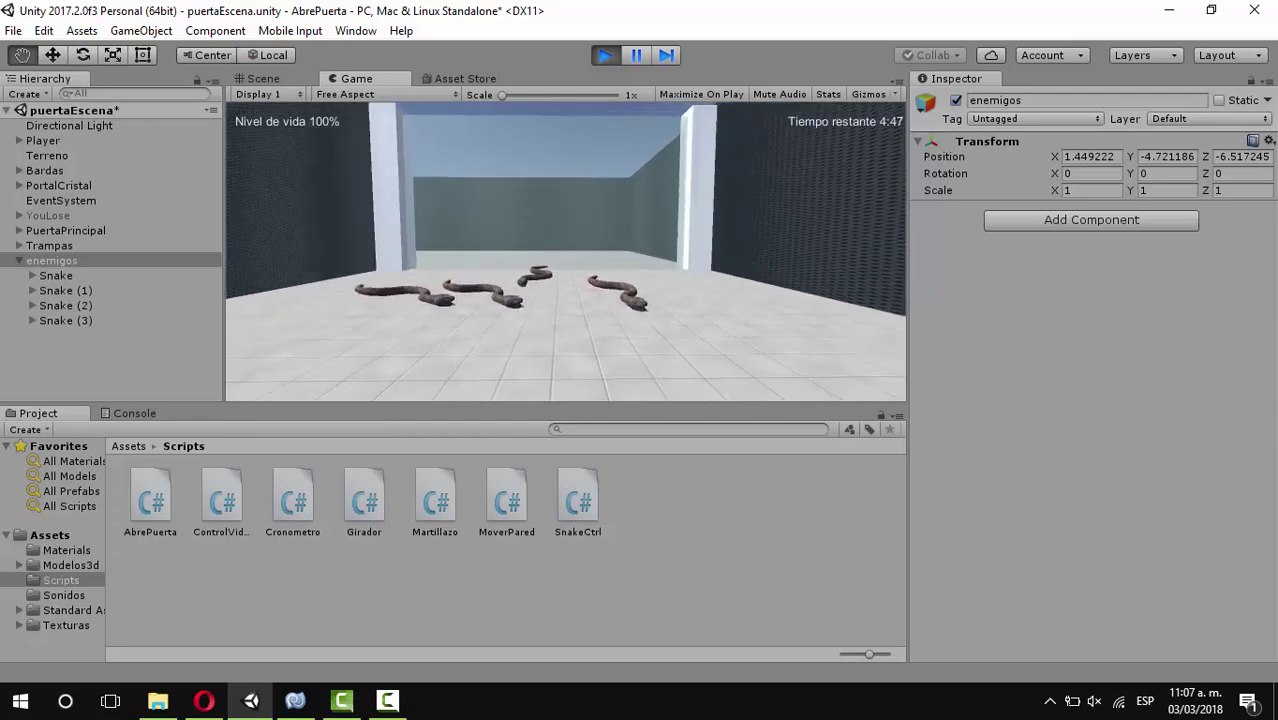
left_click(605, 55)
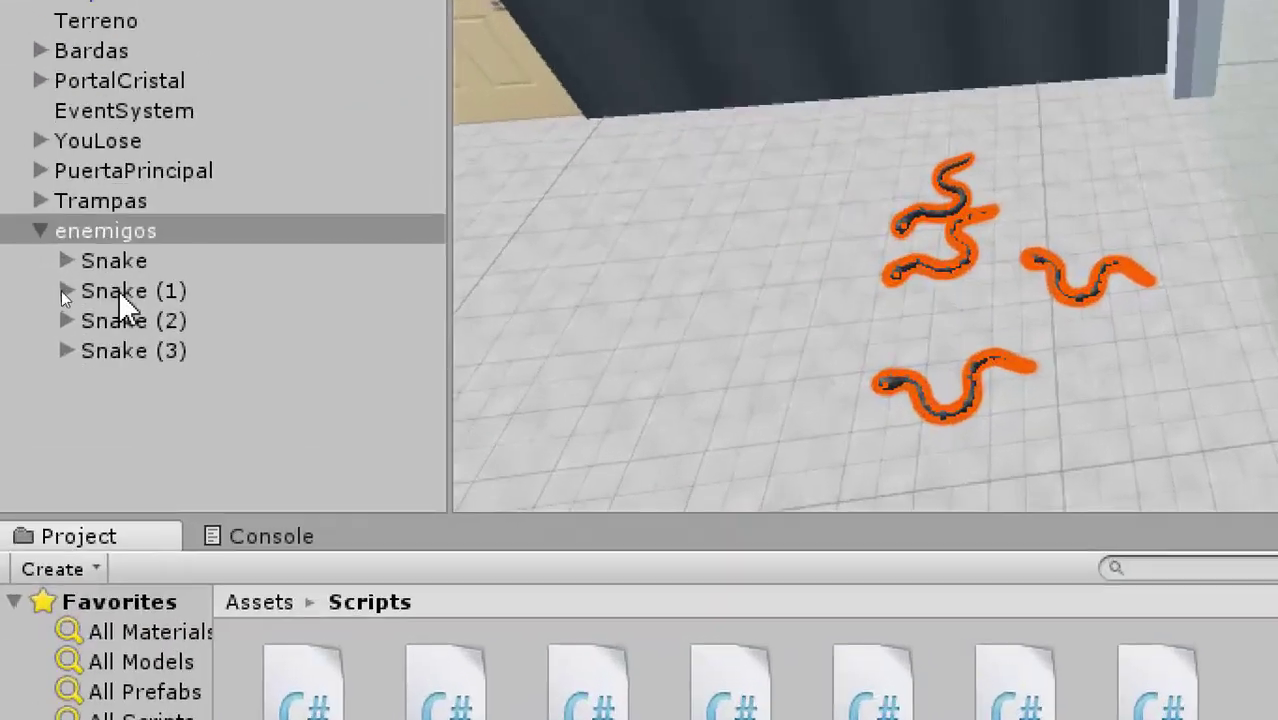
Rename Snake (1) to Snake1 in the Inspector
left_click(68, 290)
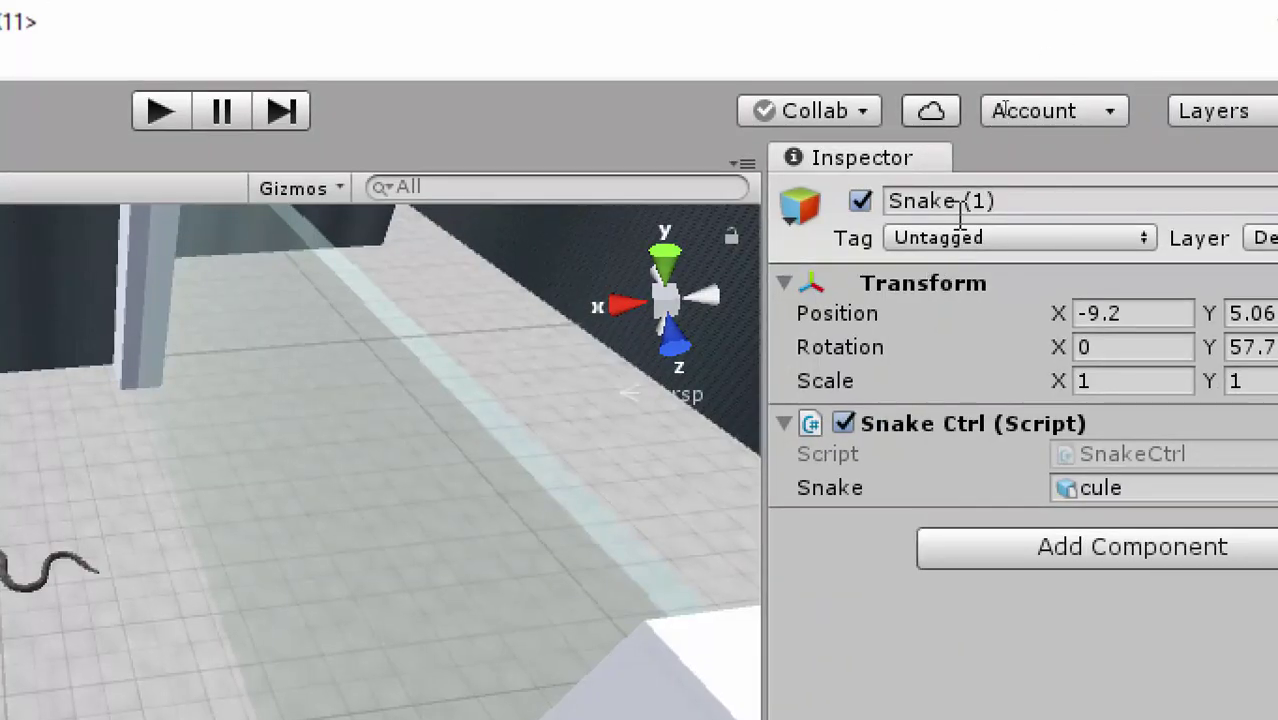
left_click(963, 203)
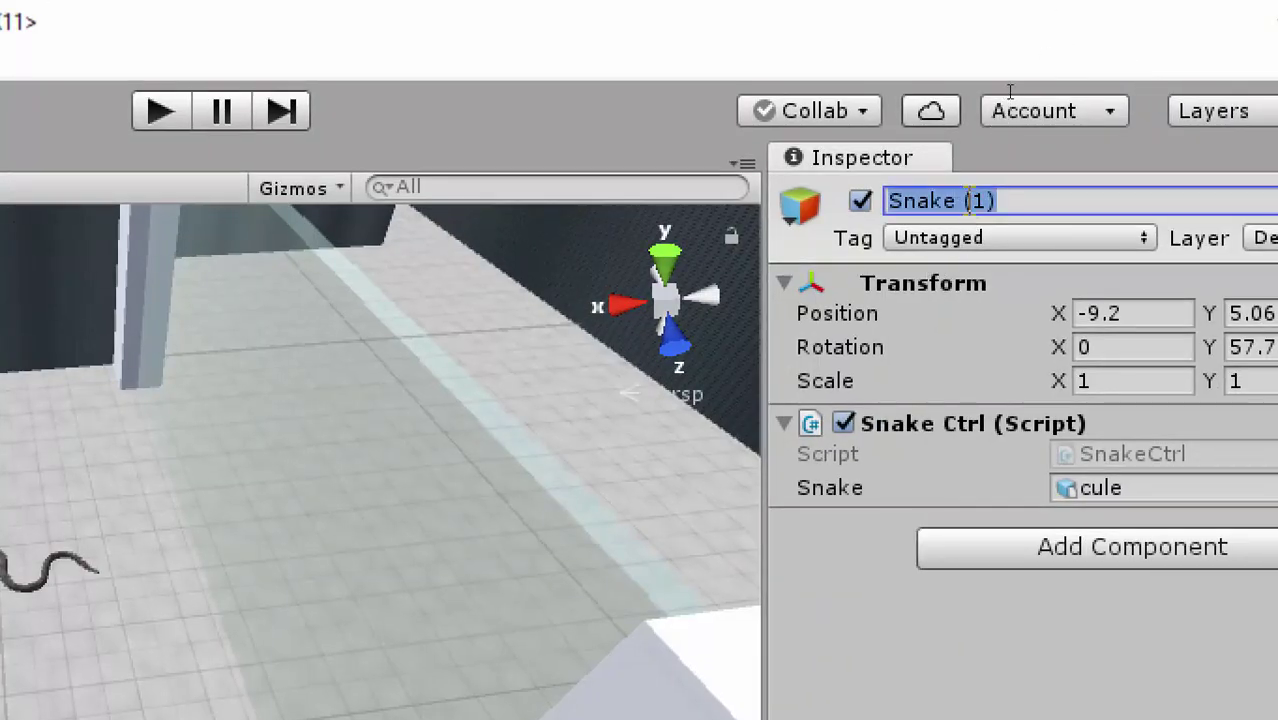
left_click(966, 203)
key("BackSpace")
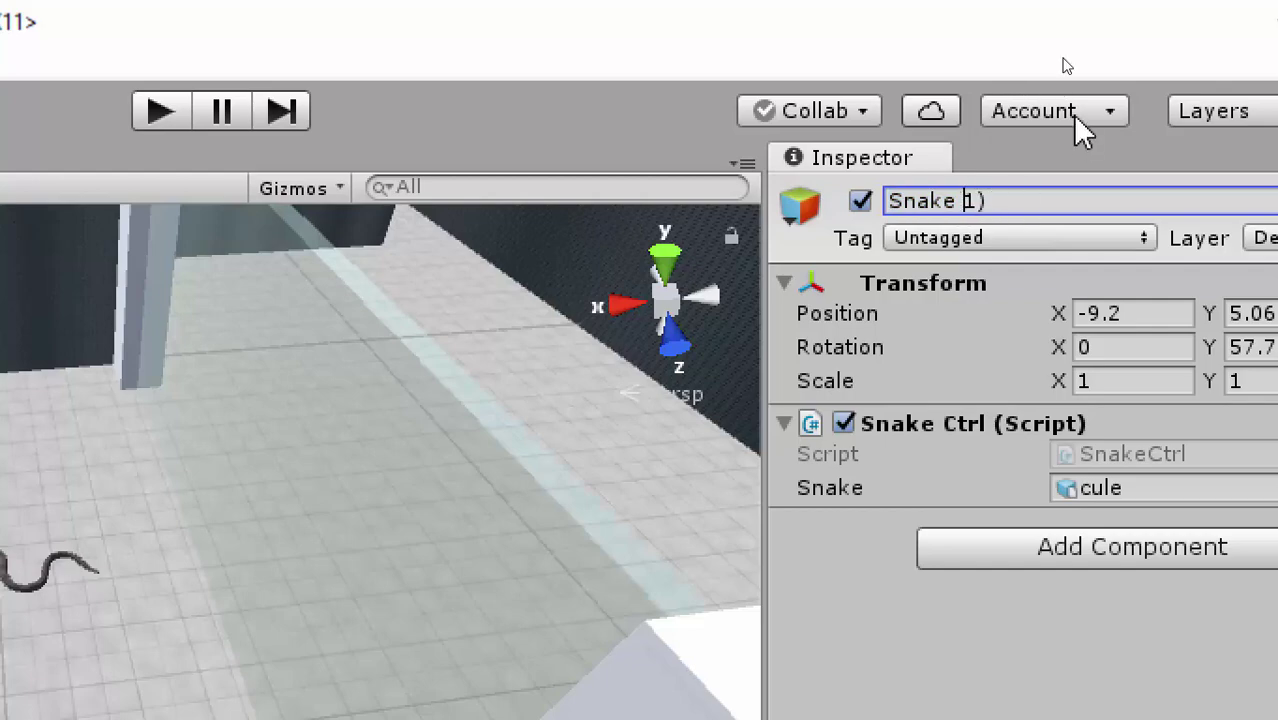
key("BackSpace")
key("End")
key("BackSpace")
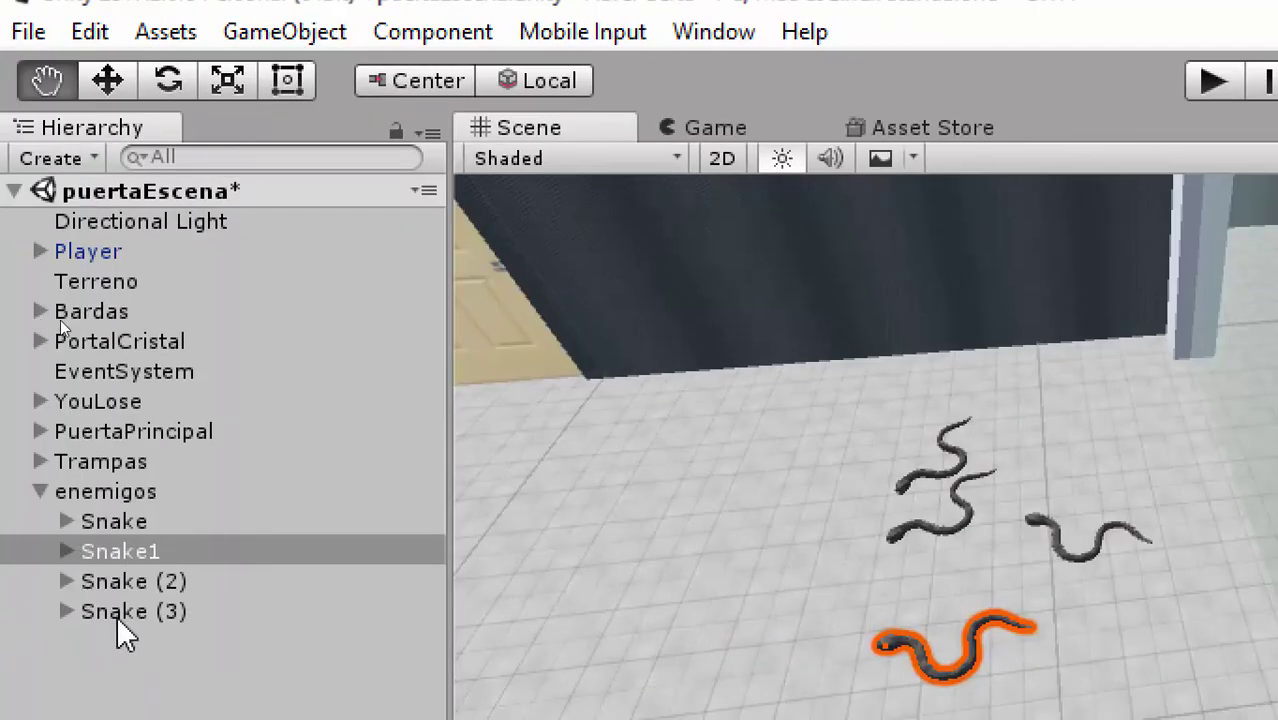
Rename Snake (2) to Snake2 in the Inspector
left_click(137, 580)
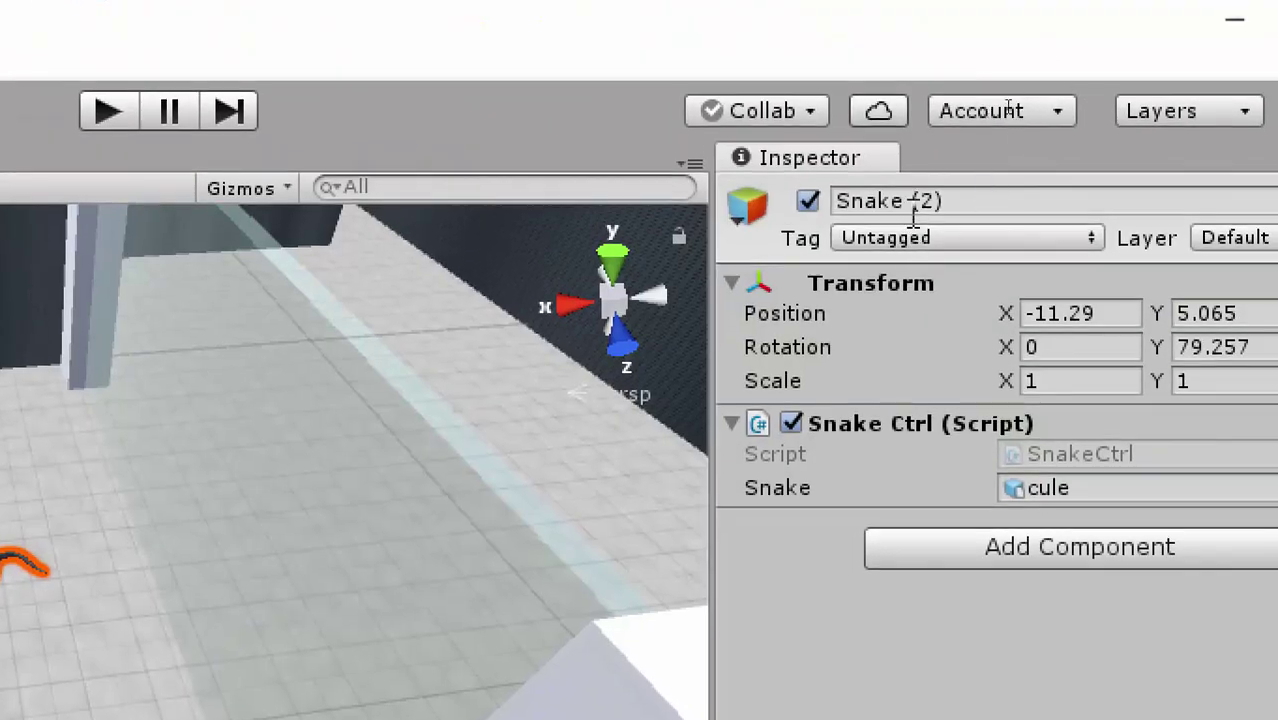
left_click(919, 171)
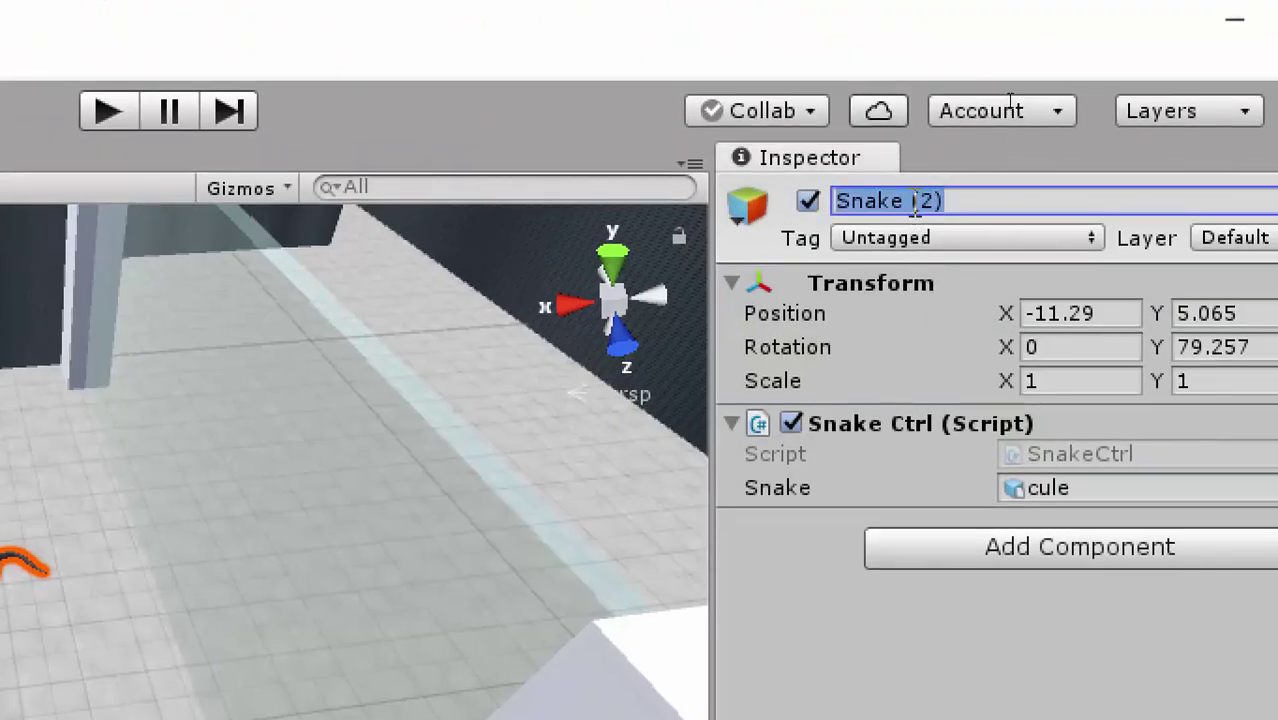
left_click(912, 171)
key("BackSpace")
key("Delete")
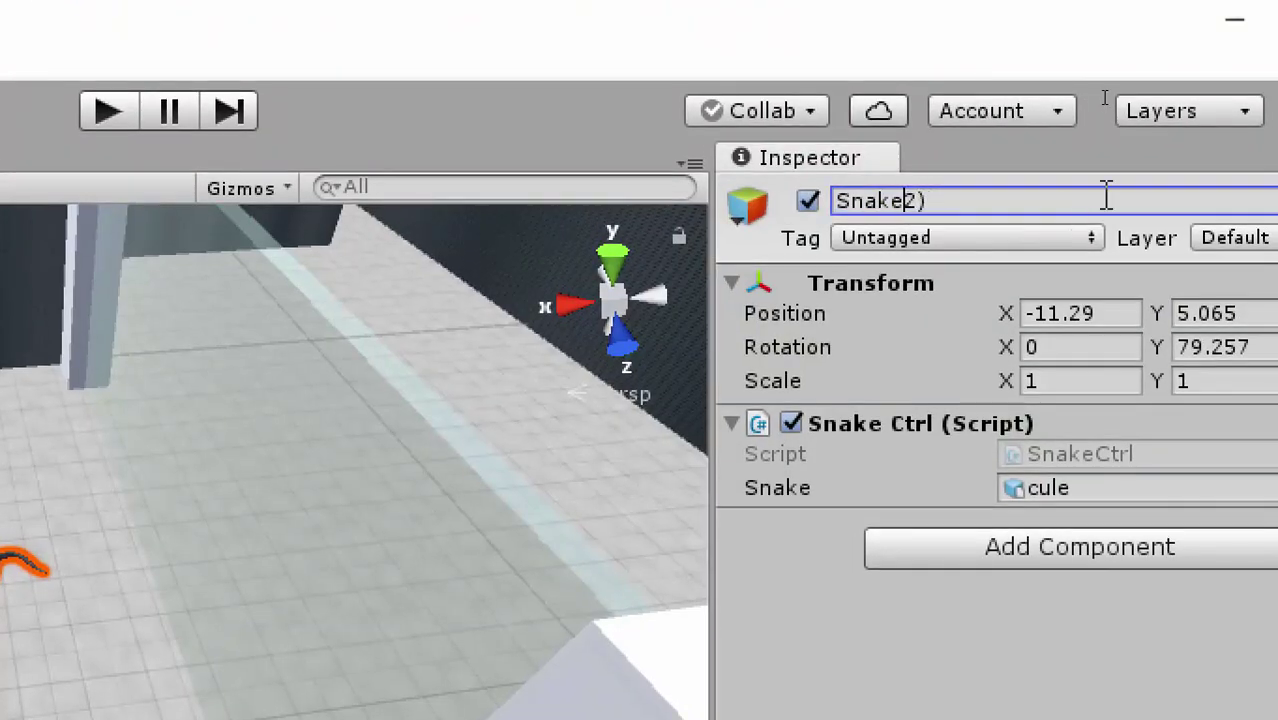
key("BackSpace")
key("Return")
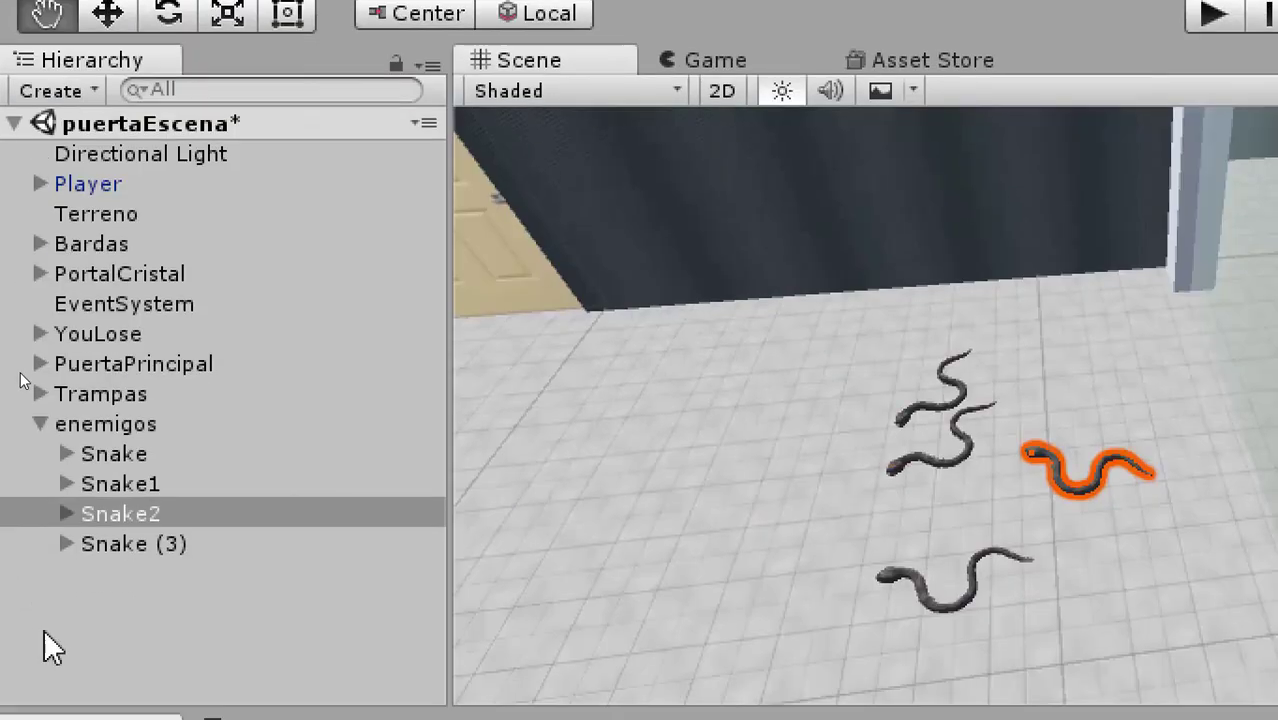
Rename Snake (3) to Snake3, then reselect Snake1 to confirm its name
left_click(124, 527)
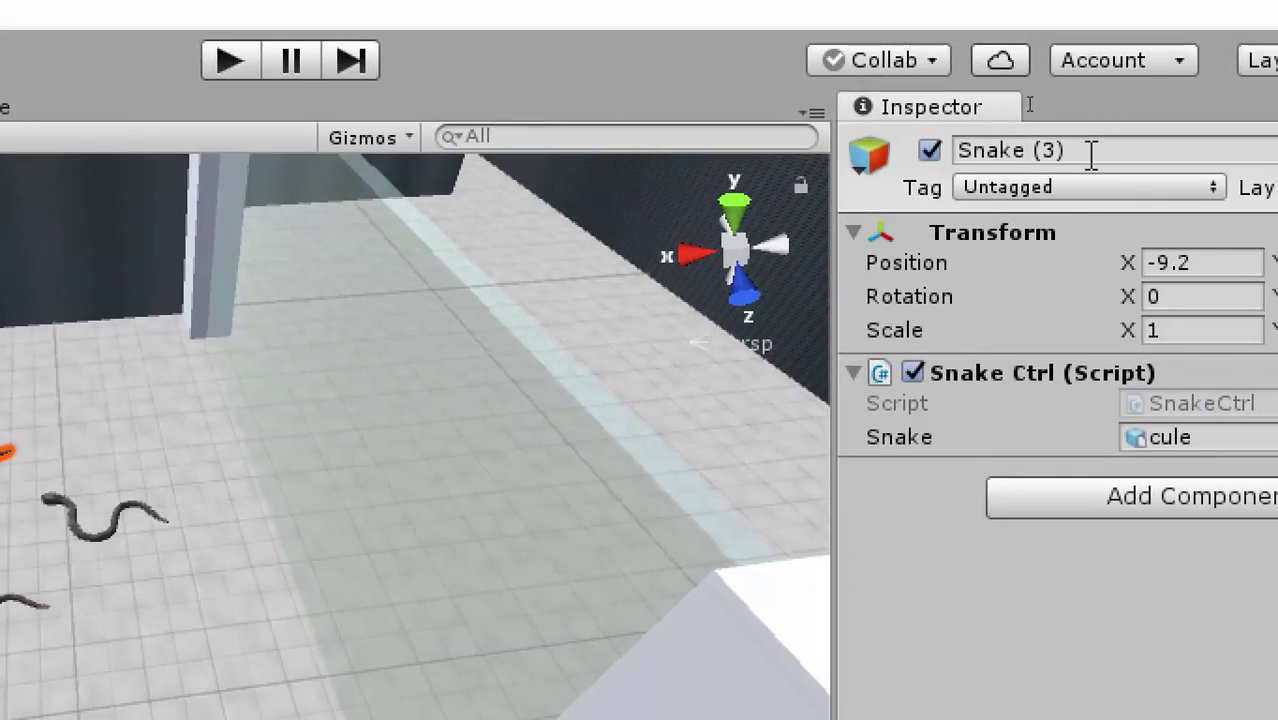
left_click(1072, 150)
left_click(1128, 145)
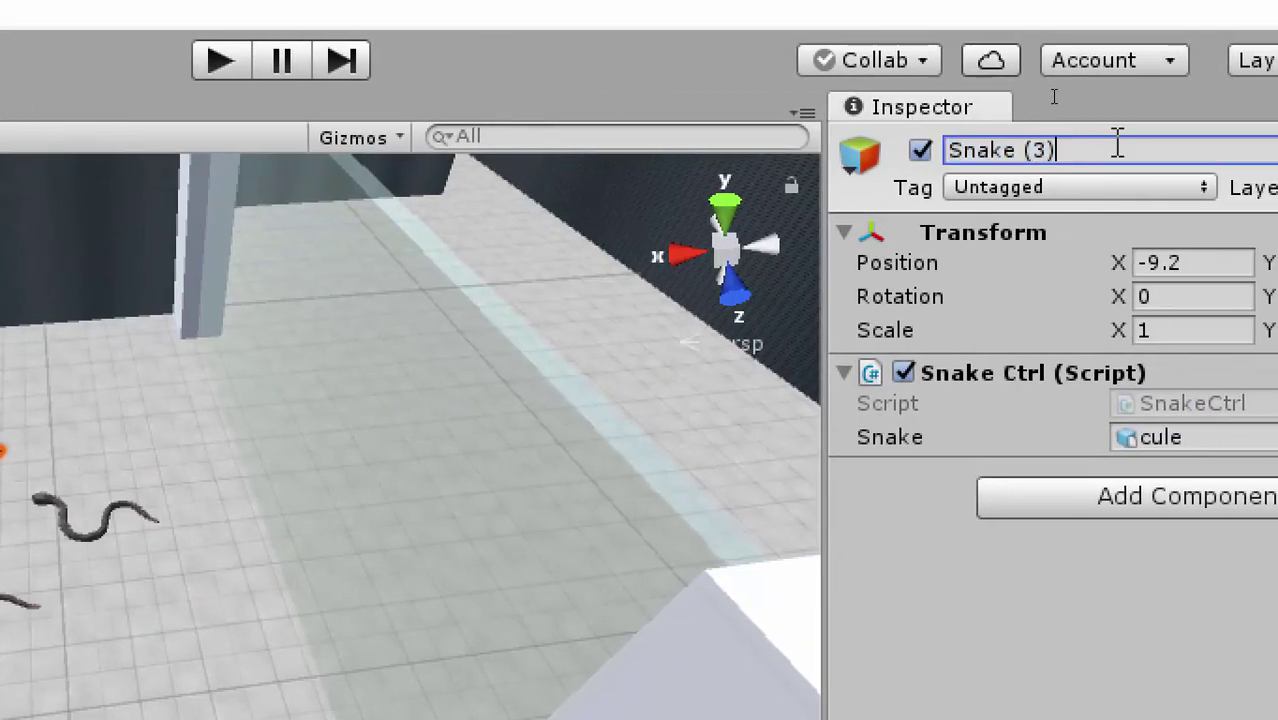
key("Left")
key("Left")
key("BackSpace")
key("BackSpace")
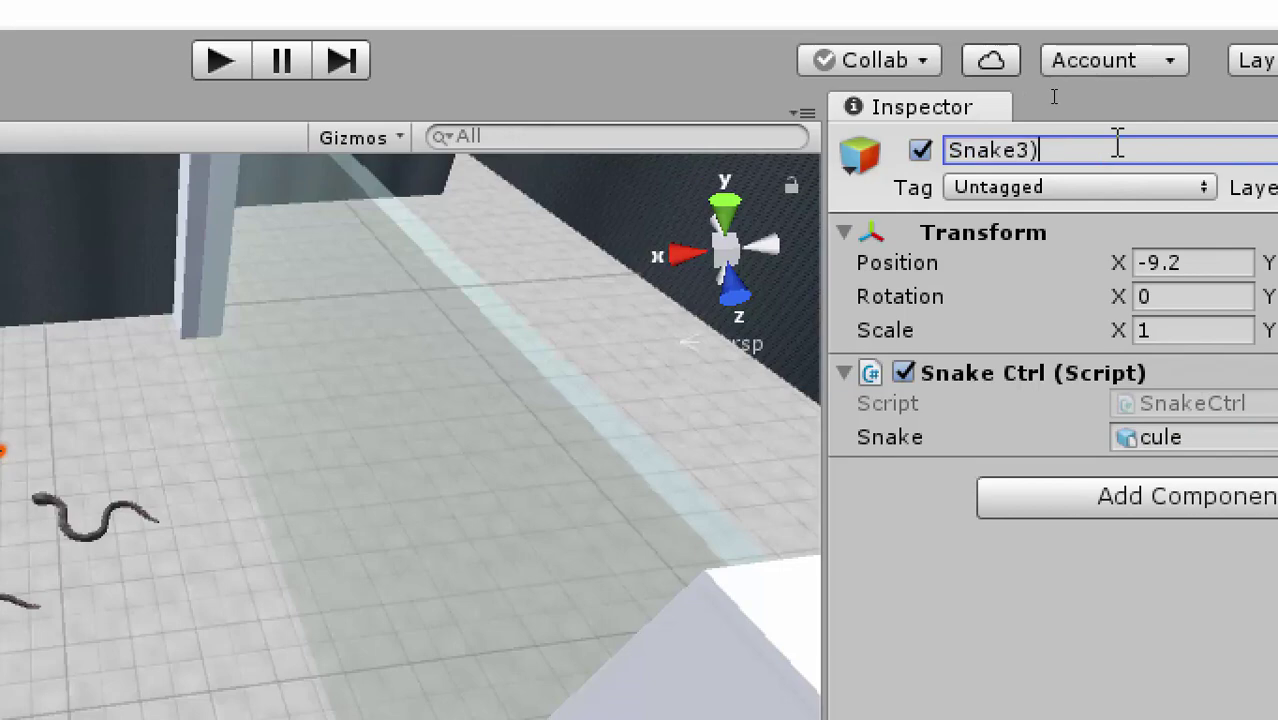
key("BackSpace")
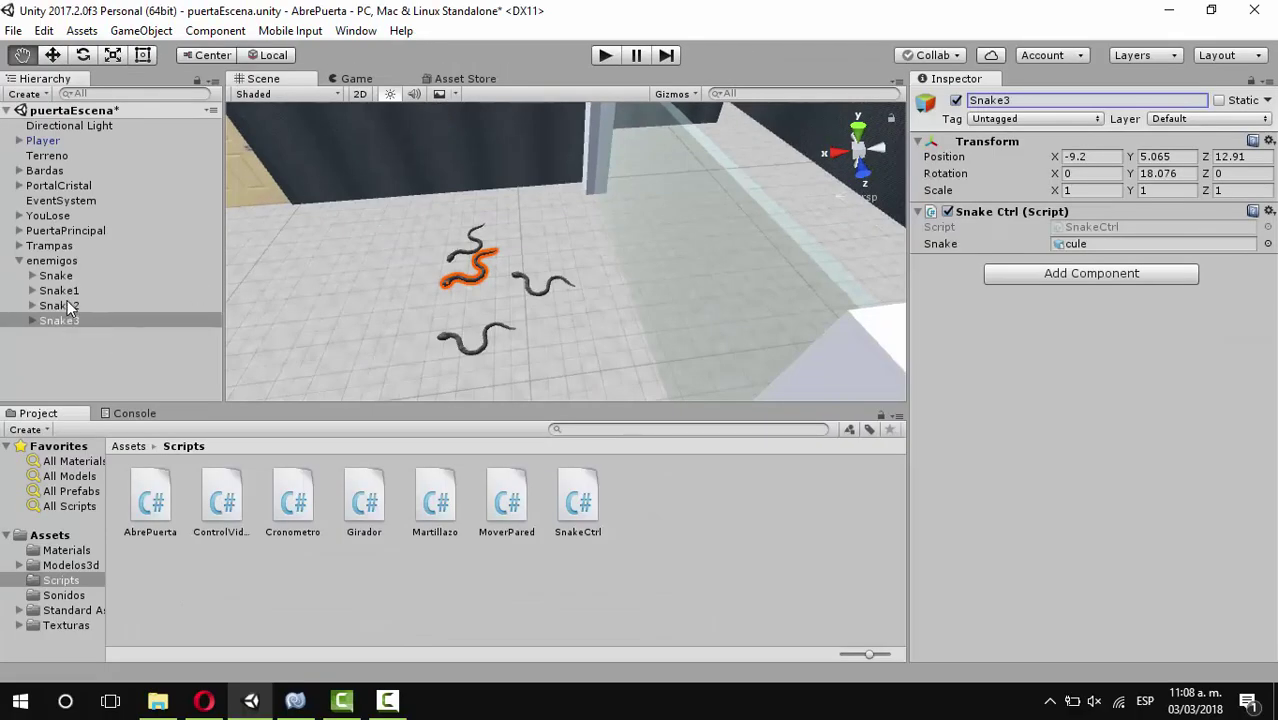
left_click(60, 290)
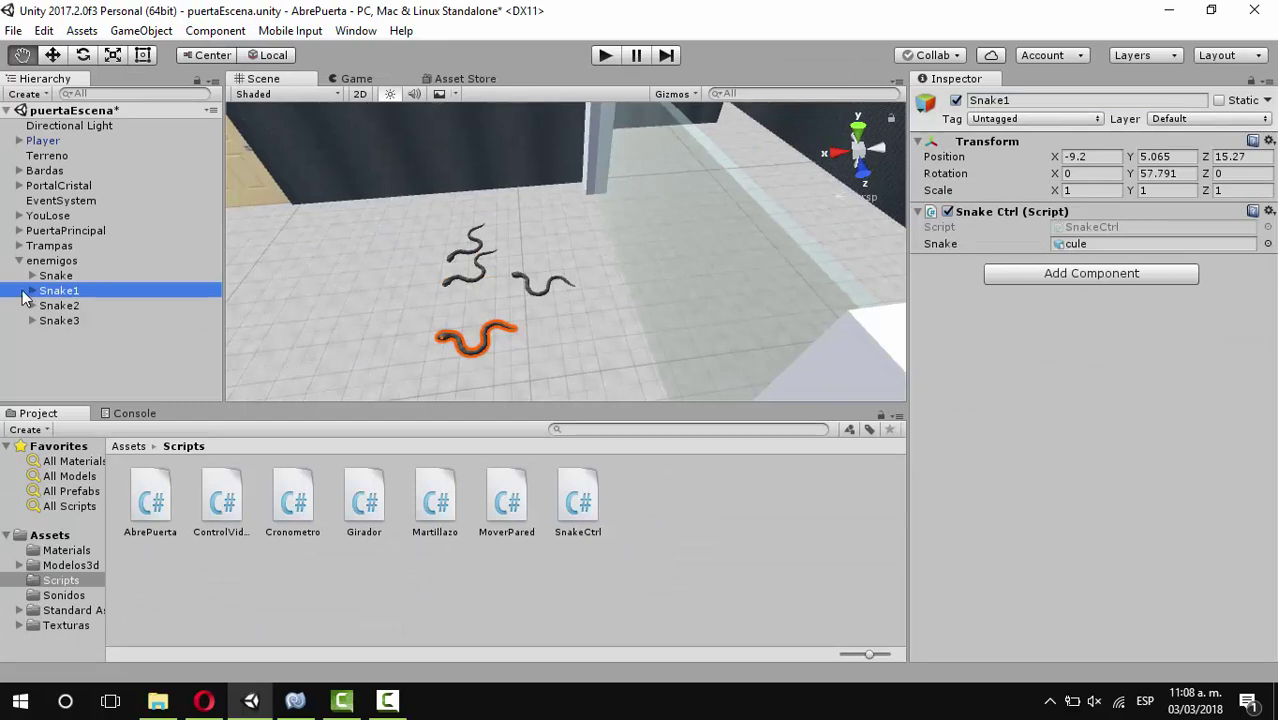
Expand Snake, Snake1 and Snake3 under enemigos to reveal each cule child
left_click(54, 276)
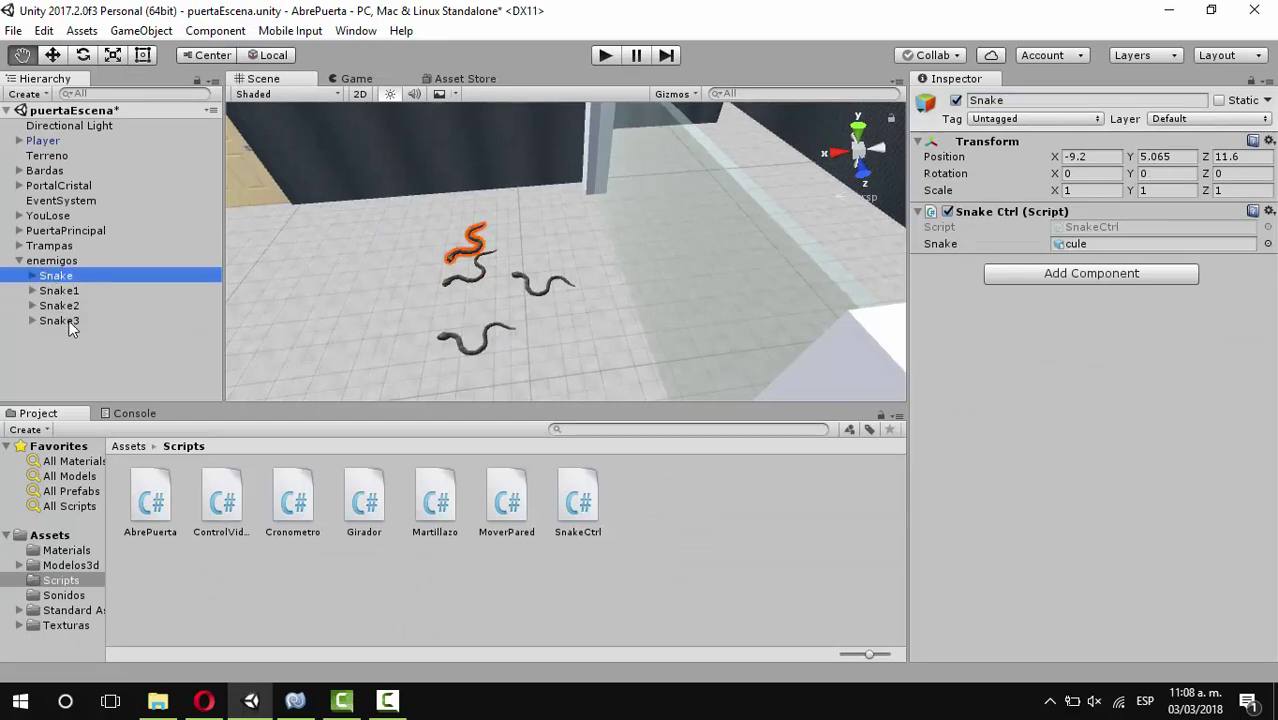
left_click(70, 322)
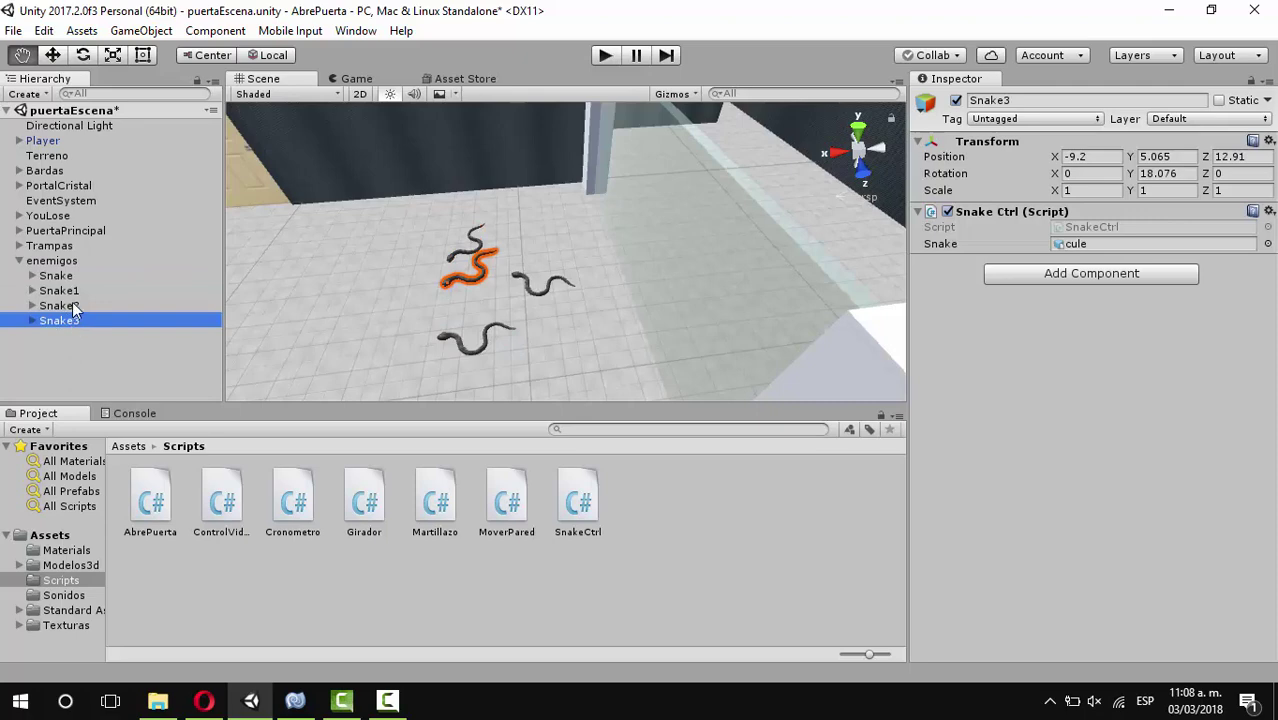
left_click(72, 304)
left_click(70, 290)
left_click(69, 275)
left_click(68, 262)
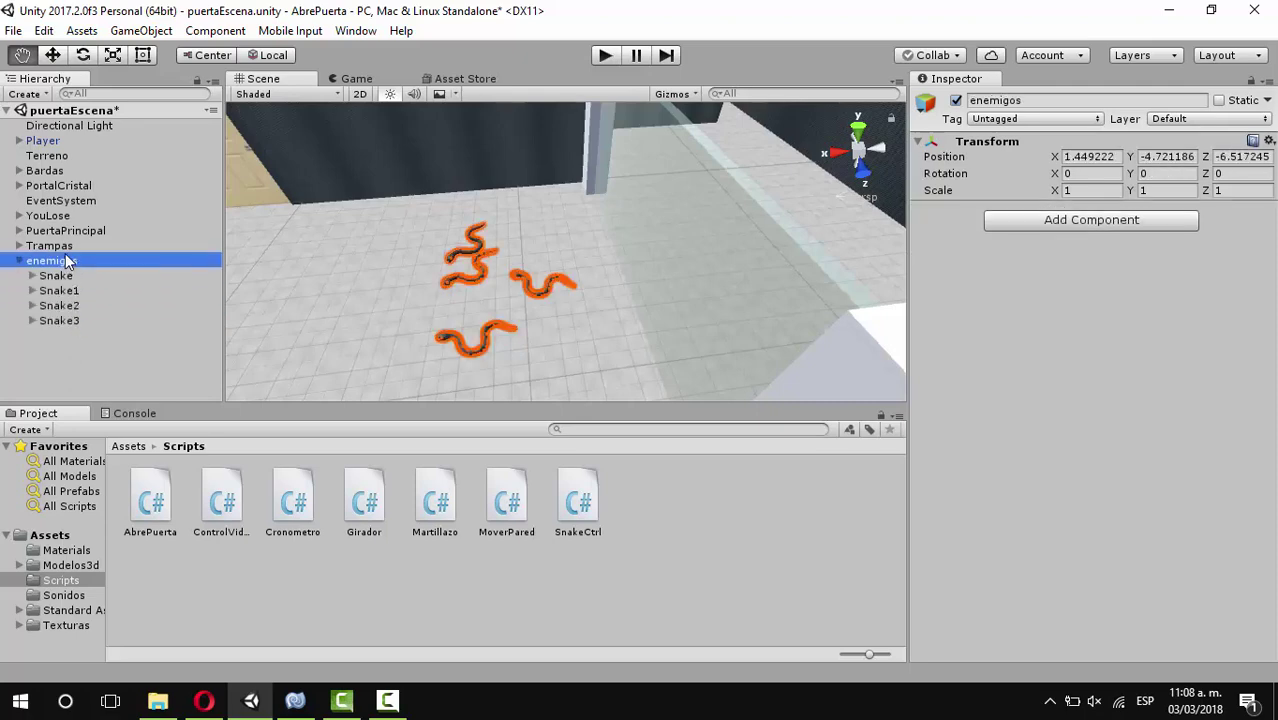
left_click(64, 278)
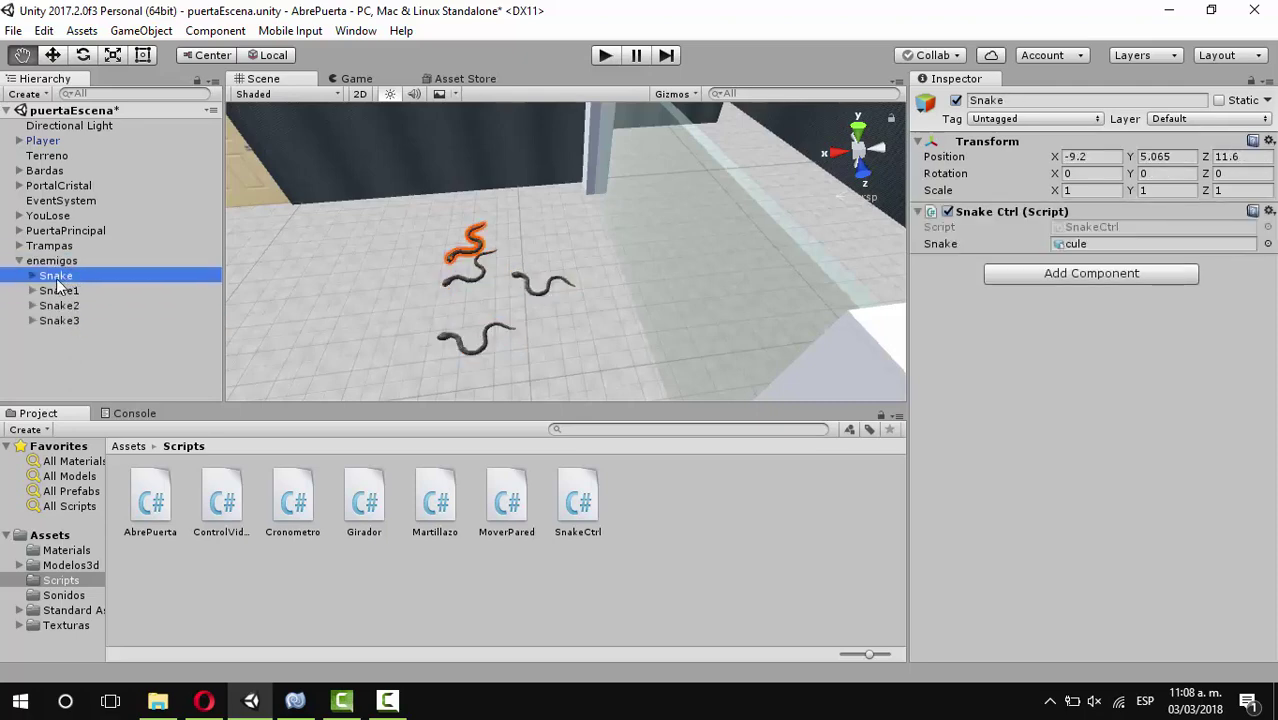
left_click(32, 275)
left_click(33, 305)
left_click(32, 365)
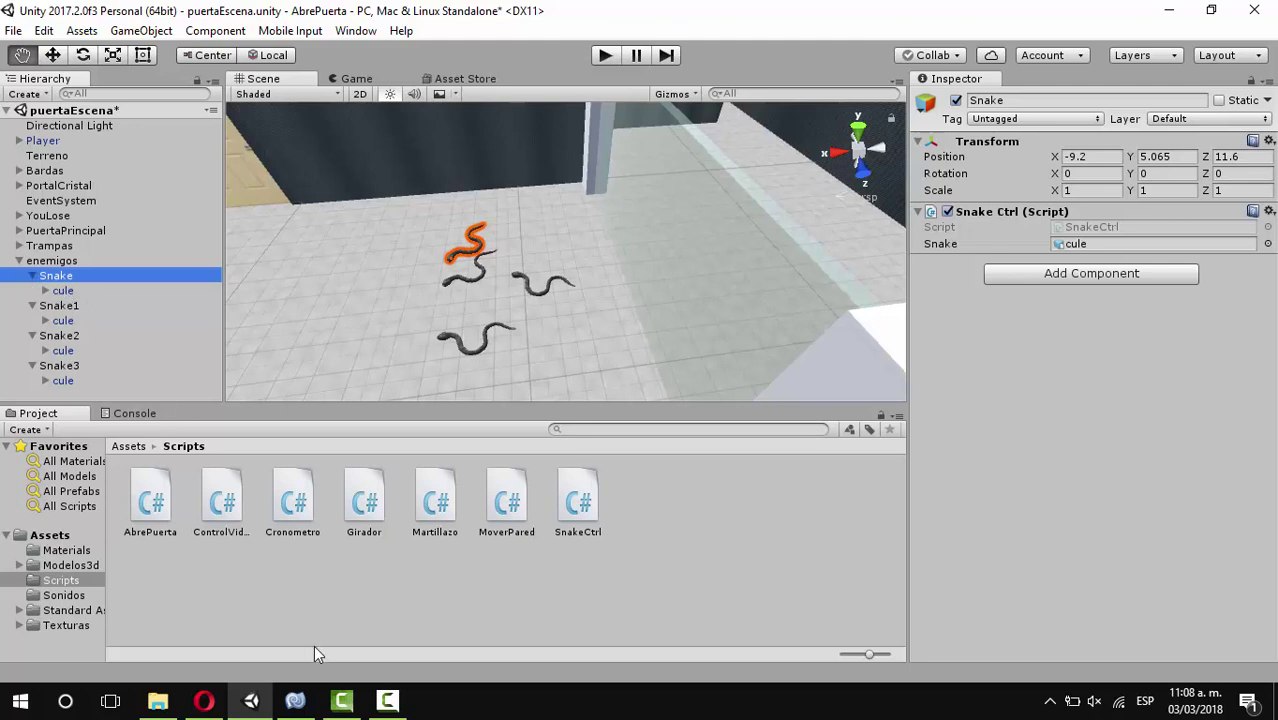
Add the line 'public float velocidad = 0.5f;' below the anim field in SnakeCtrl
left_click(295, 704)
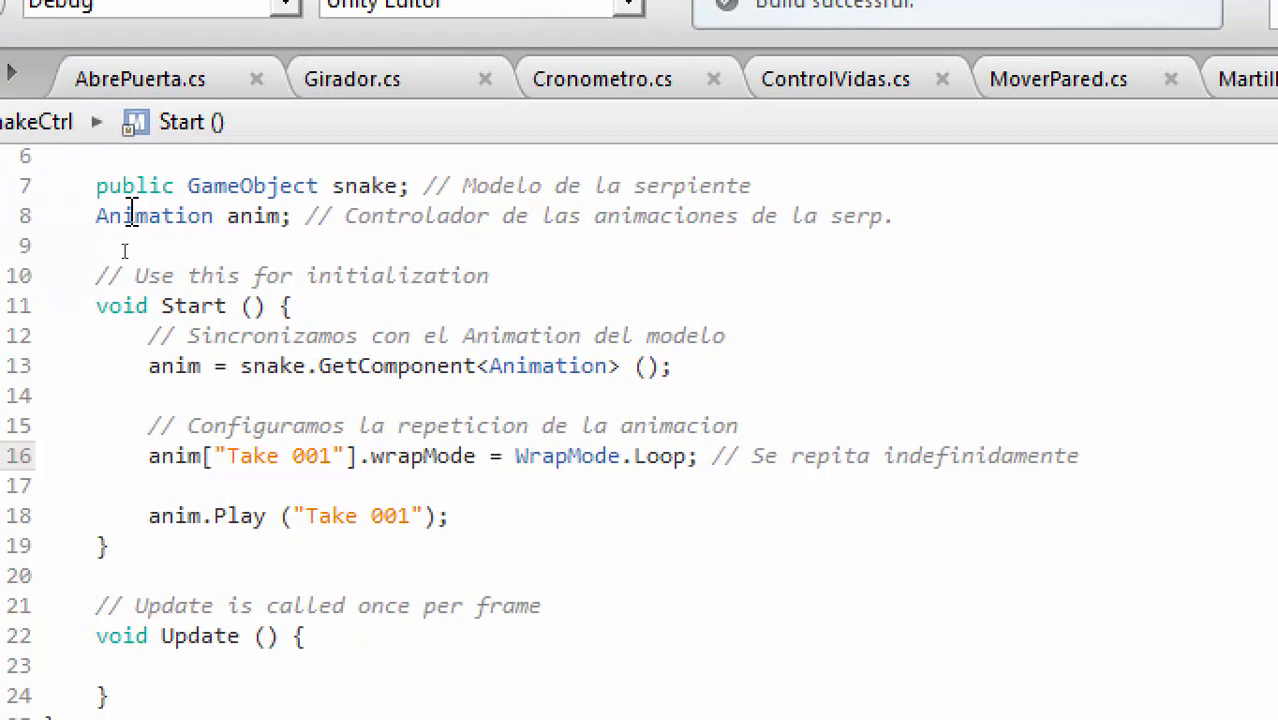
left_click(1029, 225)
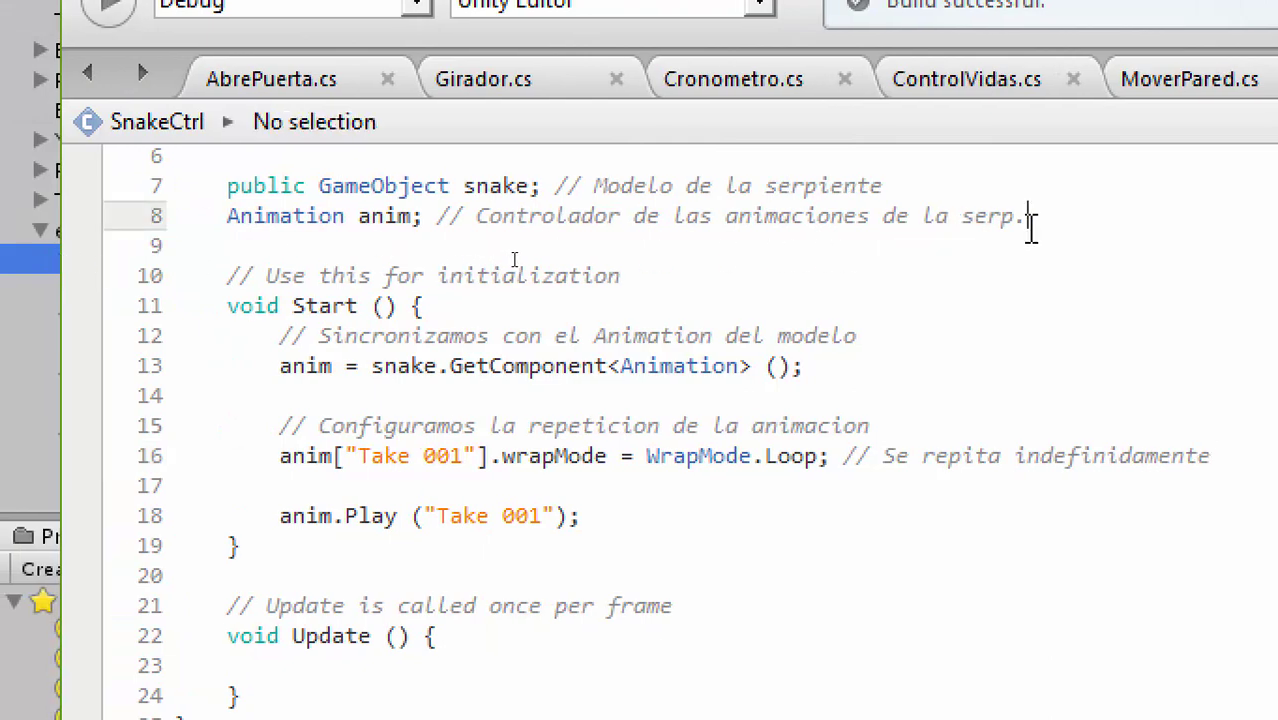
key("Return")
type("public ")
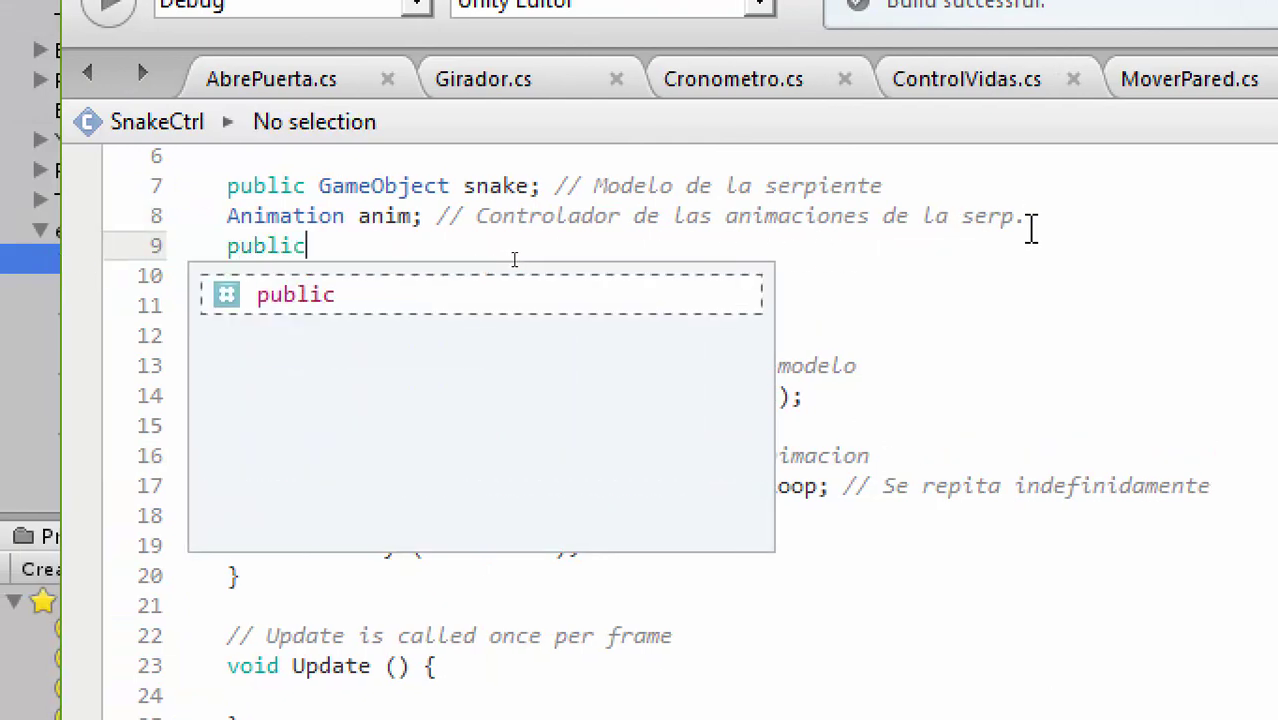
type("veloci")
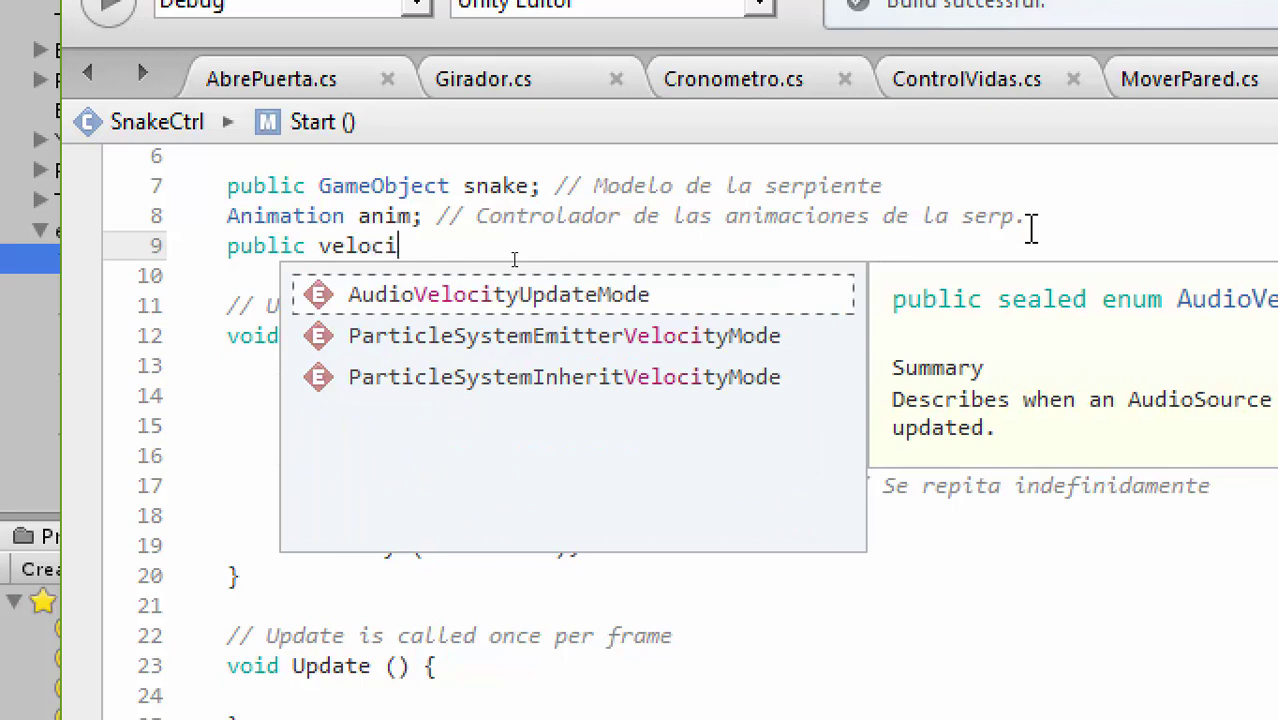
type("dad")
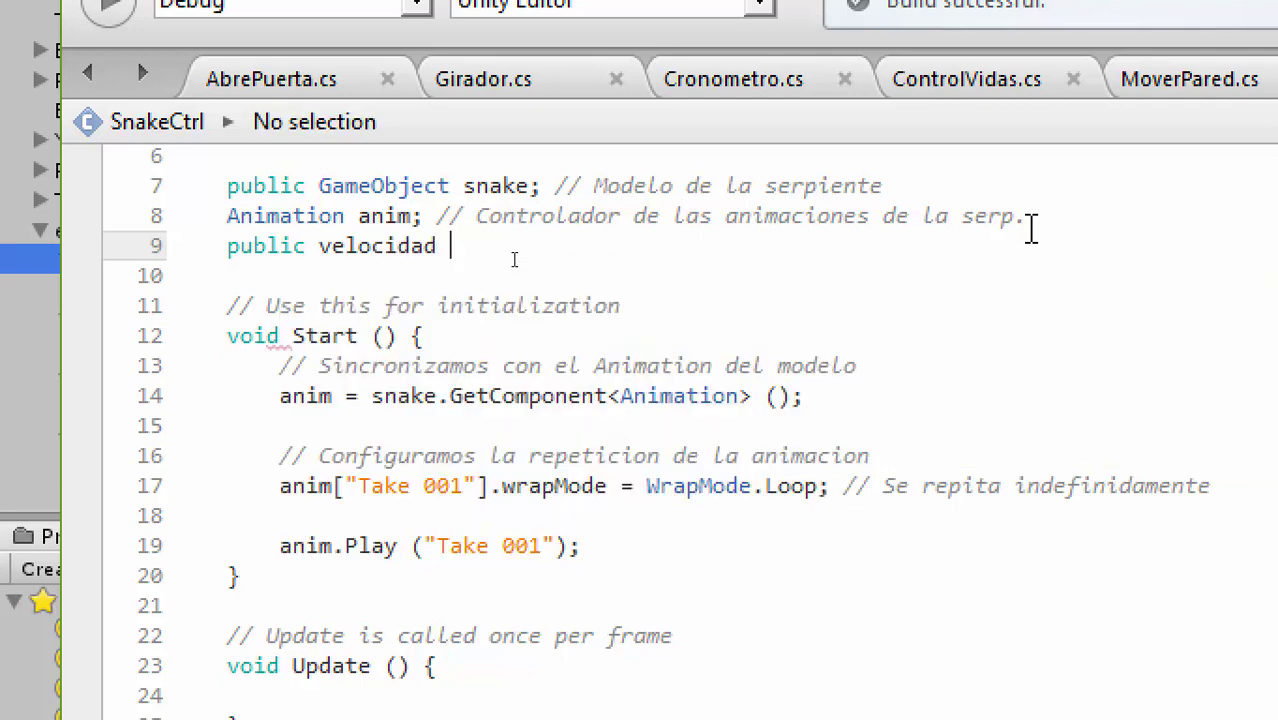
type(" = 0")
type(".5")
type(";")
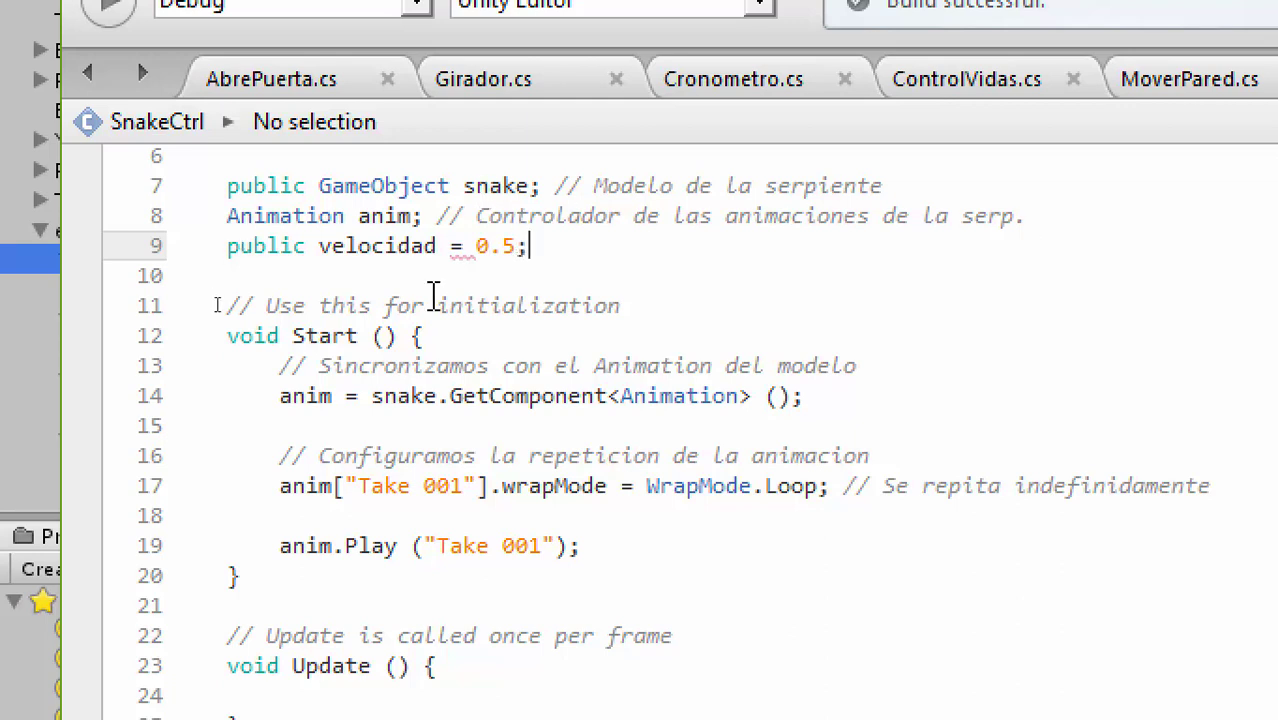
left_click(318, 247)
type("float")
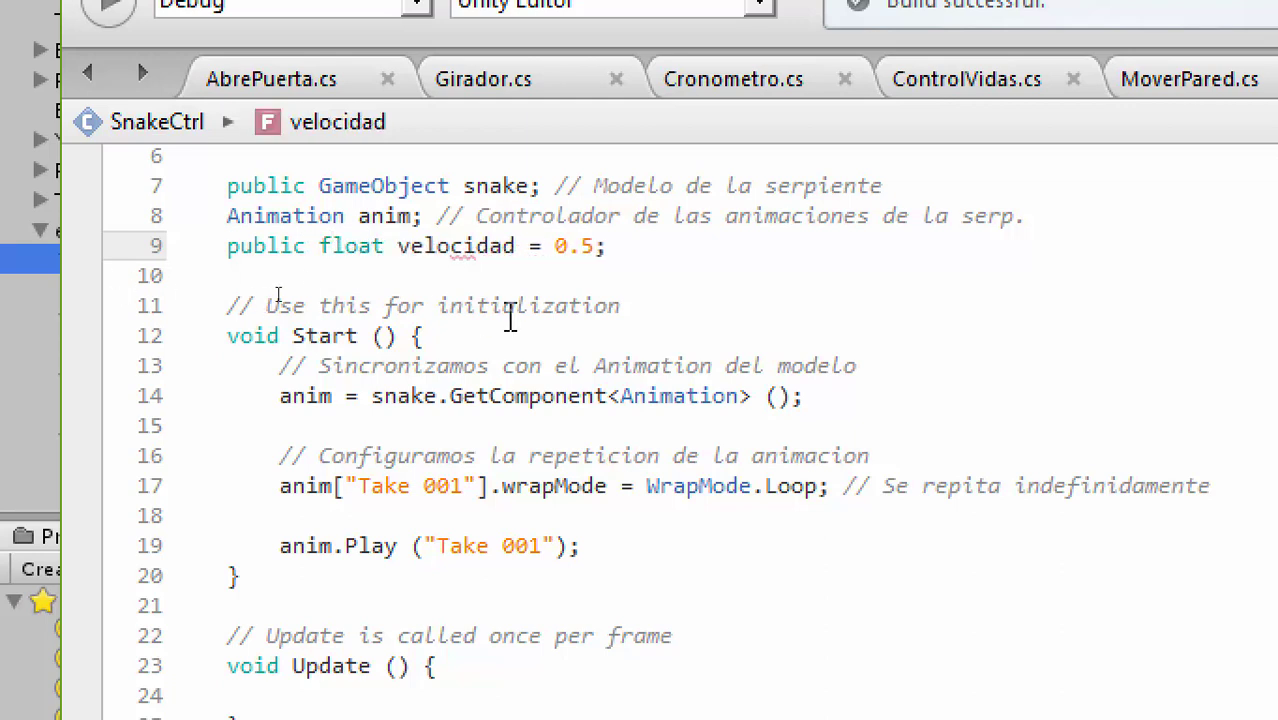
left_click(594, 246)
type("f")
scroll(693, 545, "down", 2)
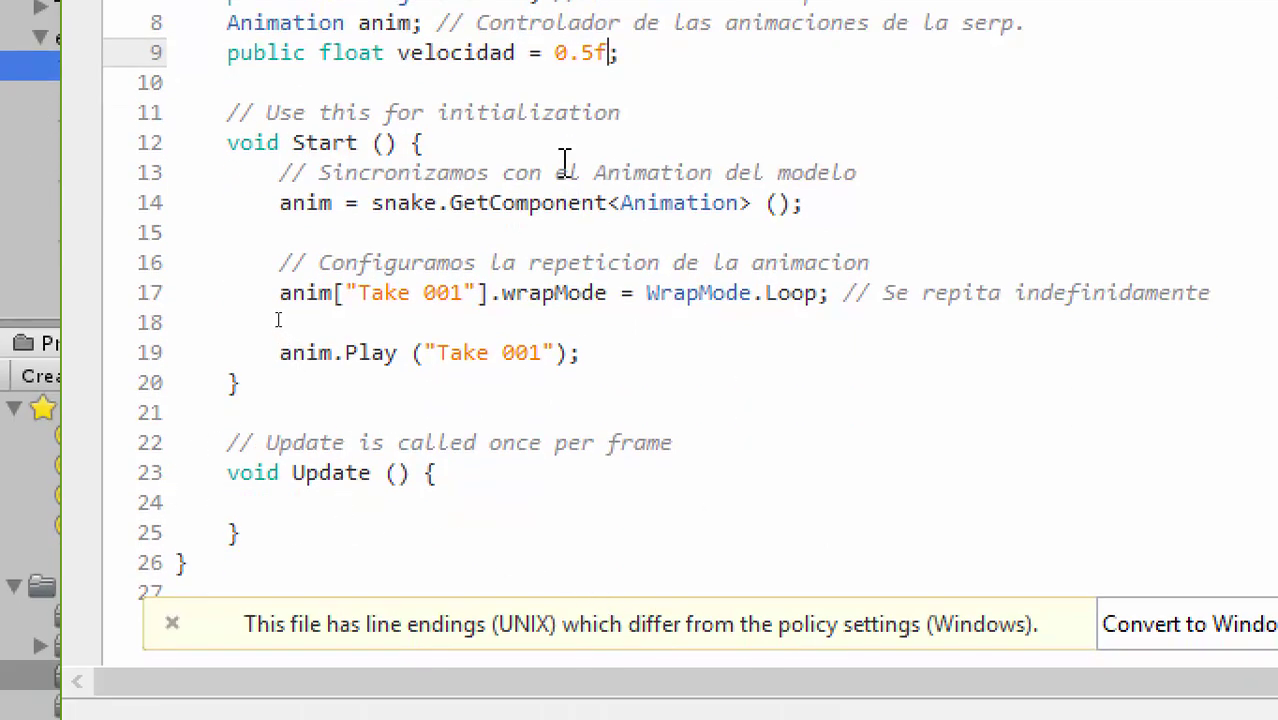
Insert the comment '// Establecemos una velocidad de movimiento de la serpiente' above anim.Play
left_click(420, 322)
key("Return")
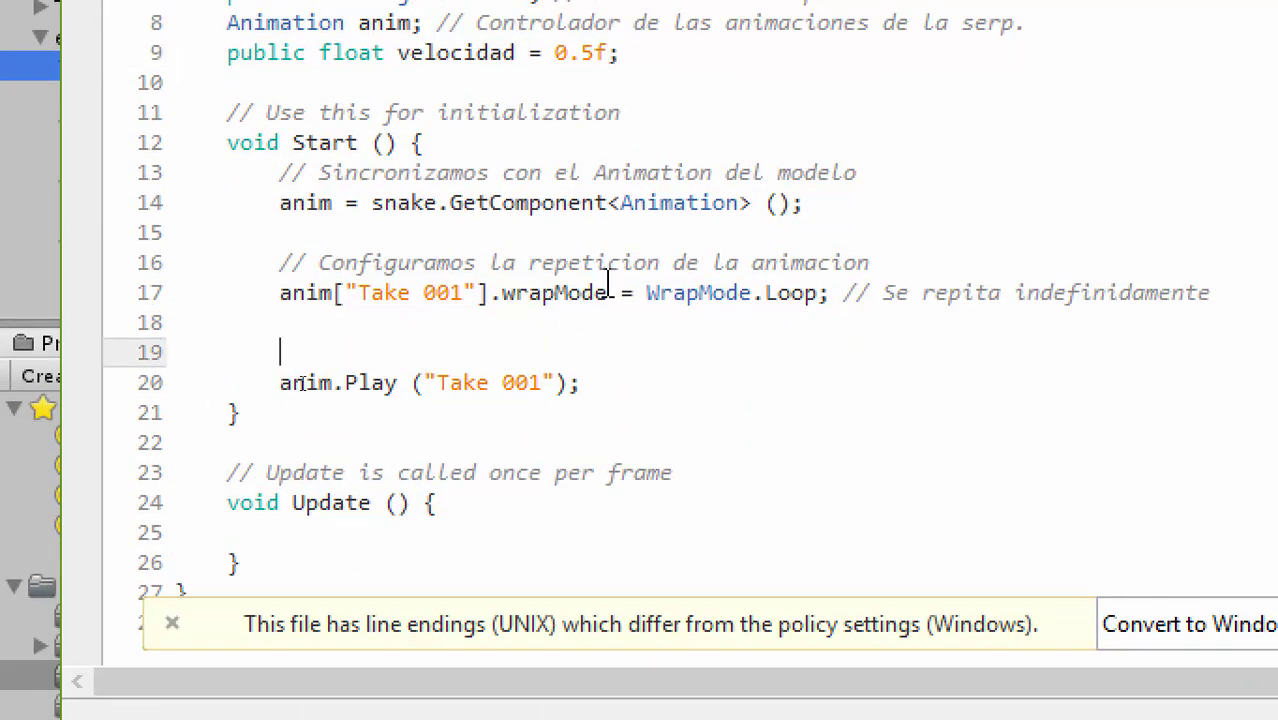
key("Up")
key("Return")
type("//")
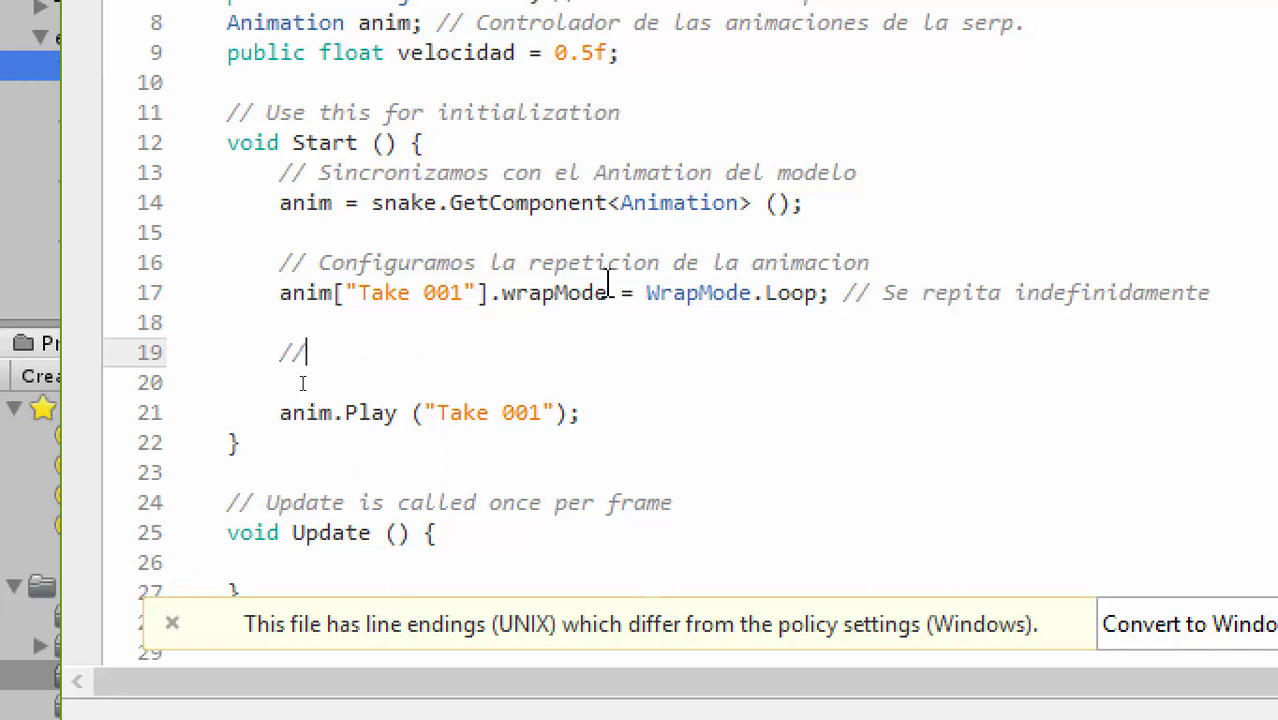
type(" Establecem")
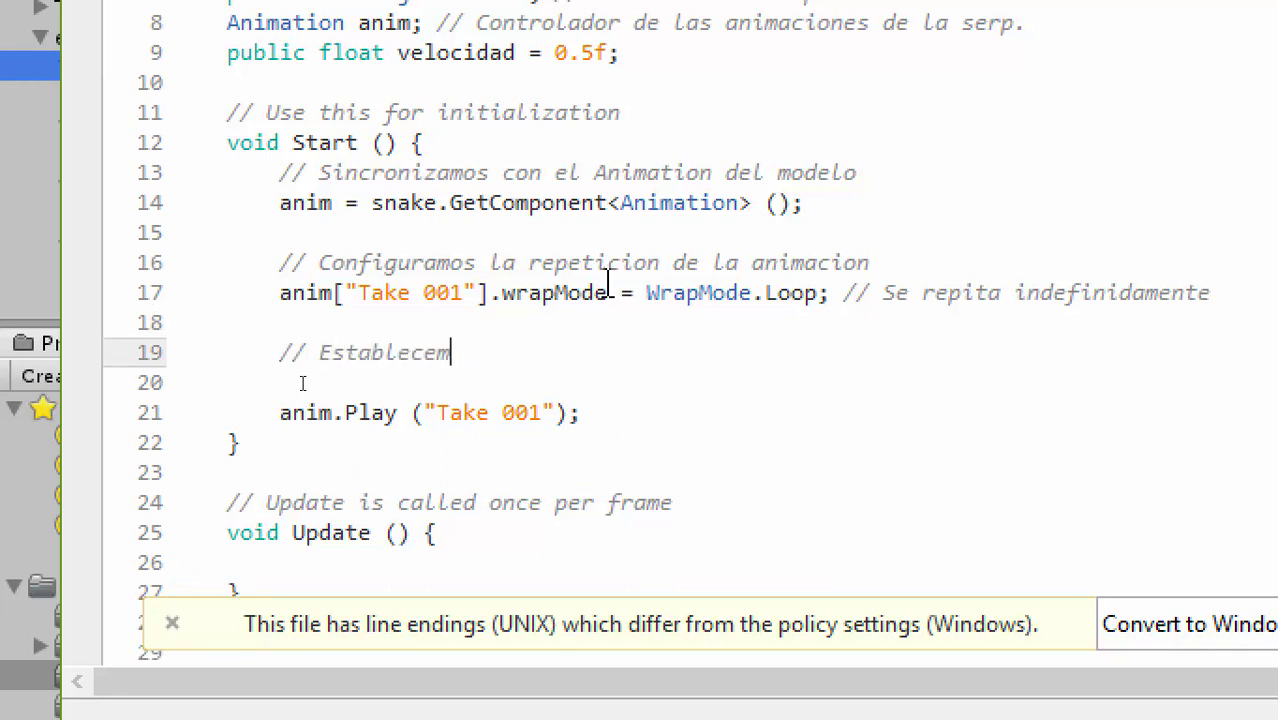
type("os una velo")
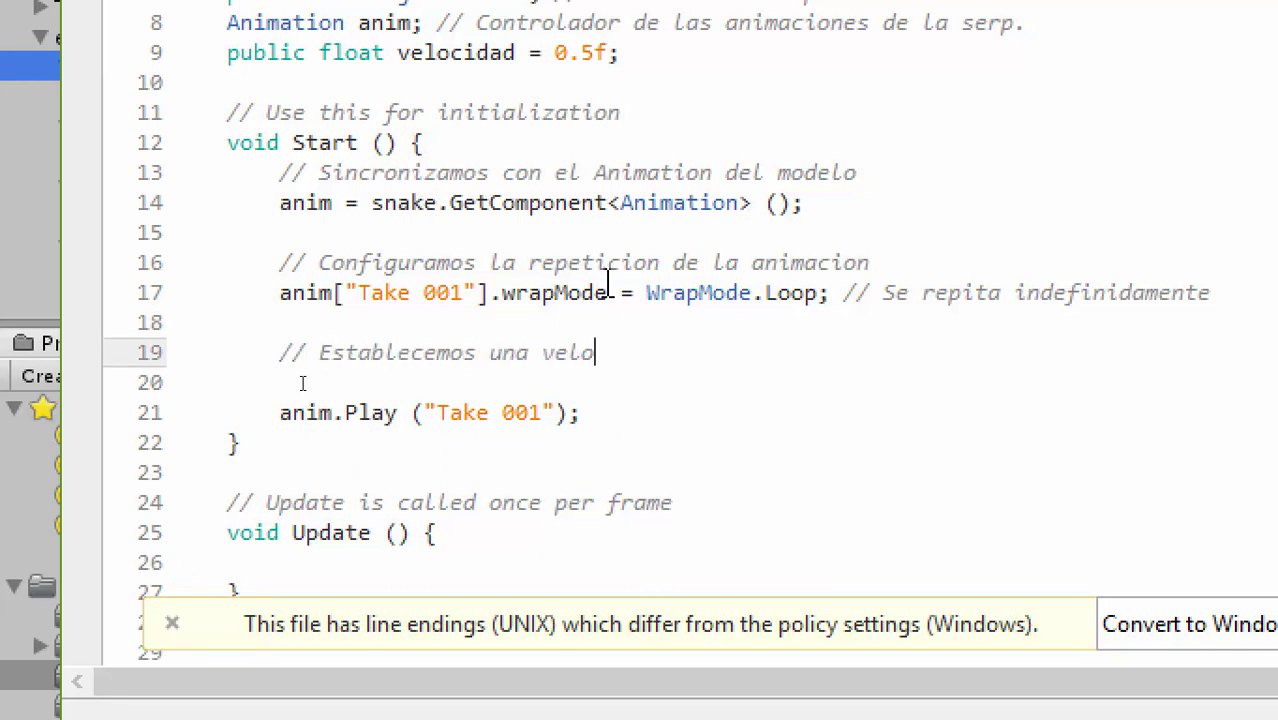
type("cidad de mov")
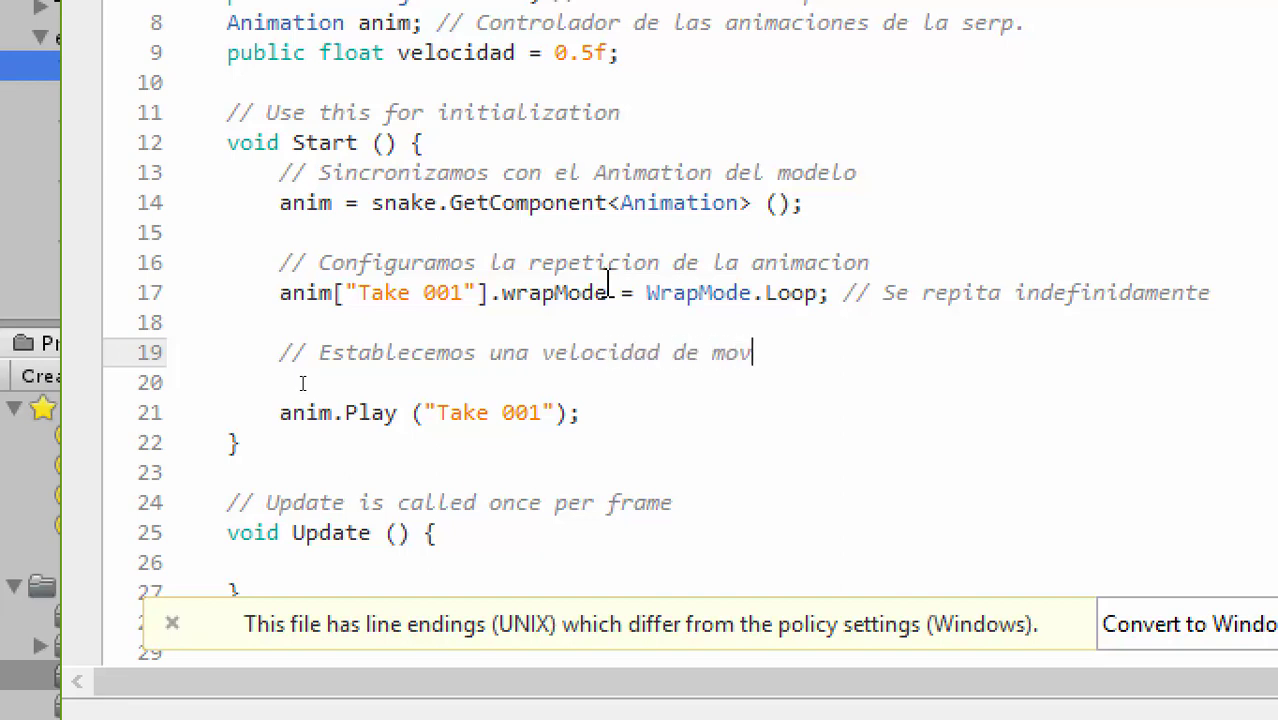
type("imiento")
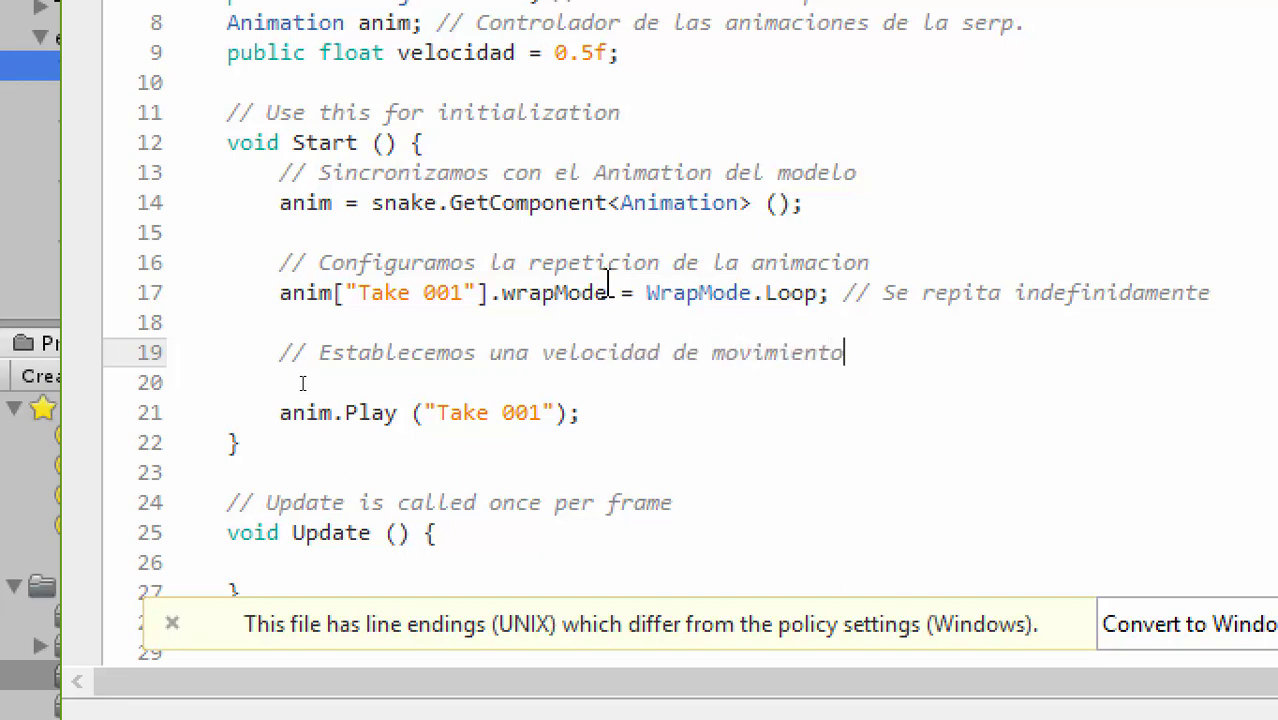
type(" de la serpiente")
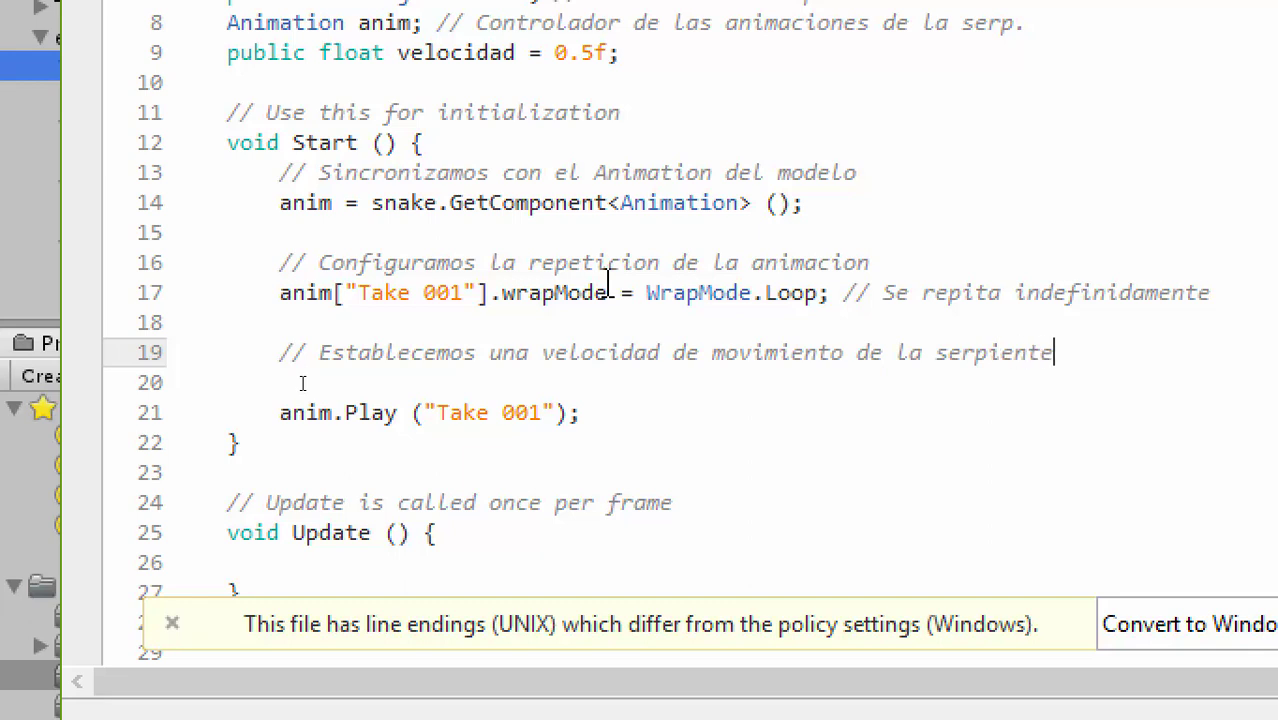
key("Return")
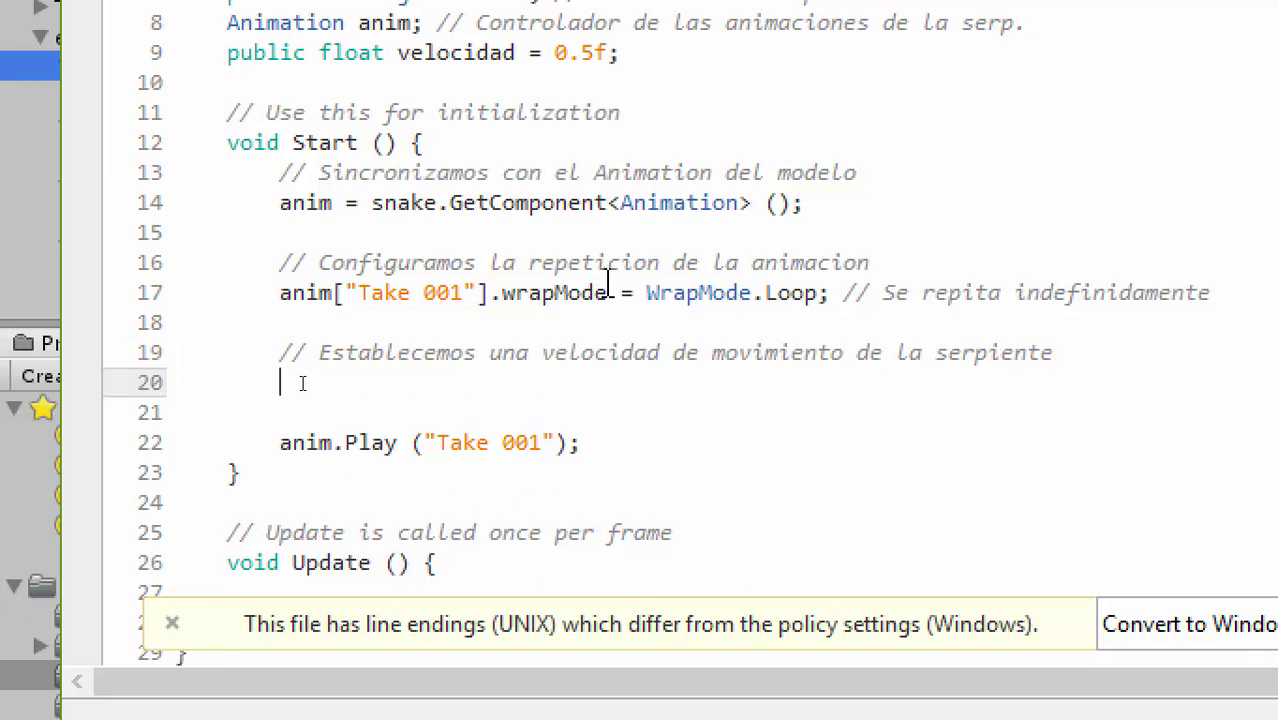
Write aim["Take 001"].speed = velocidad; using autocomplete for velocidad
type("aim")
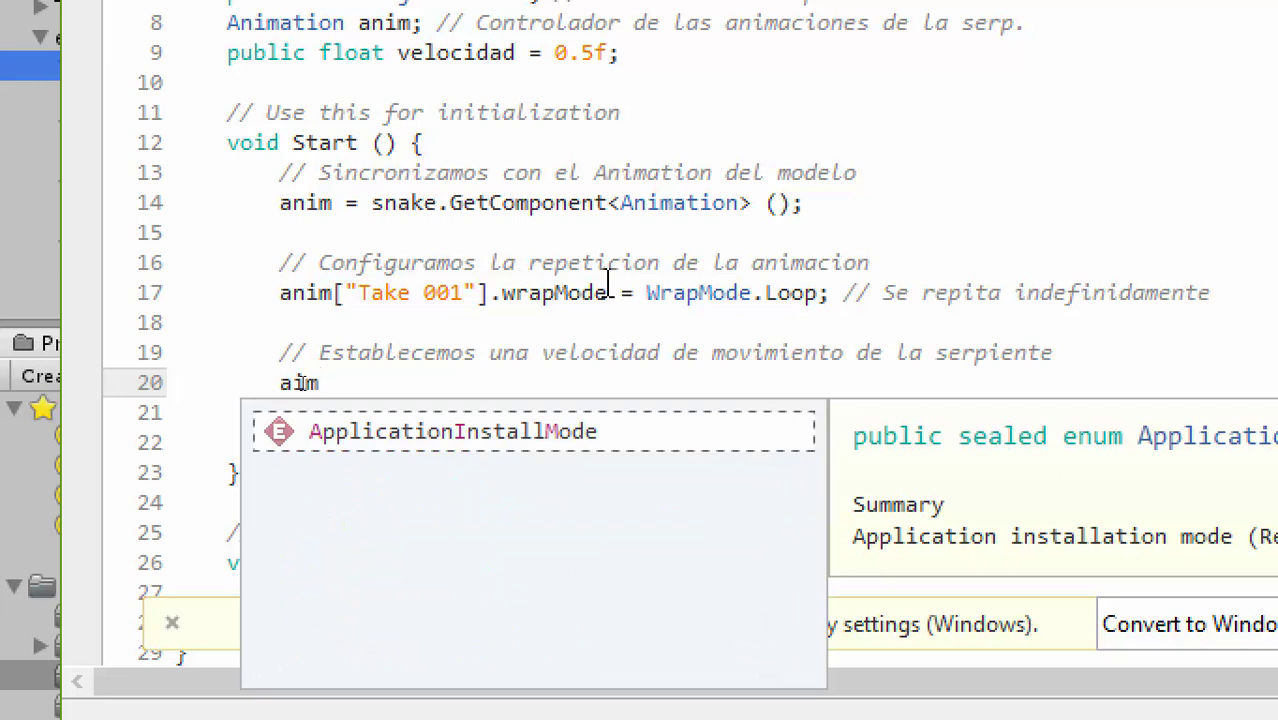
type("[]")
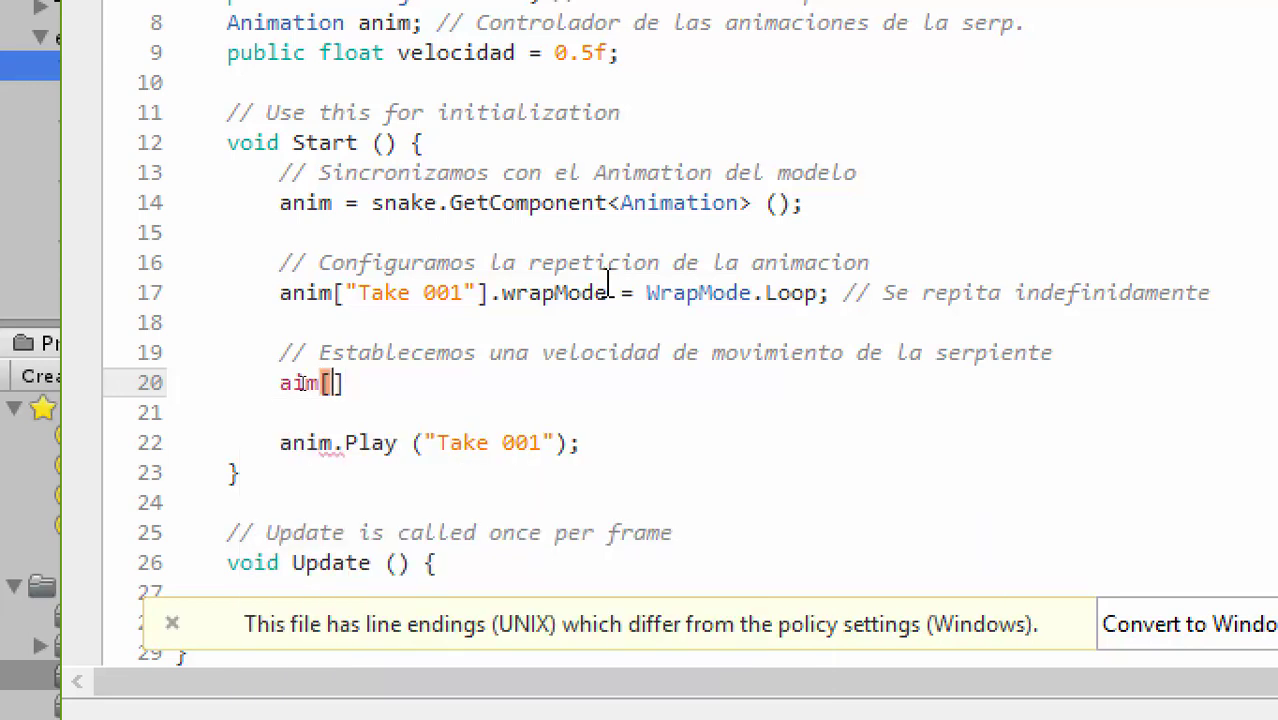
type("\"\"")
key("Left")
type("Ta")
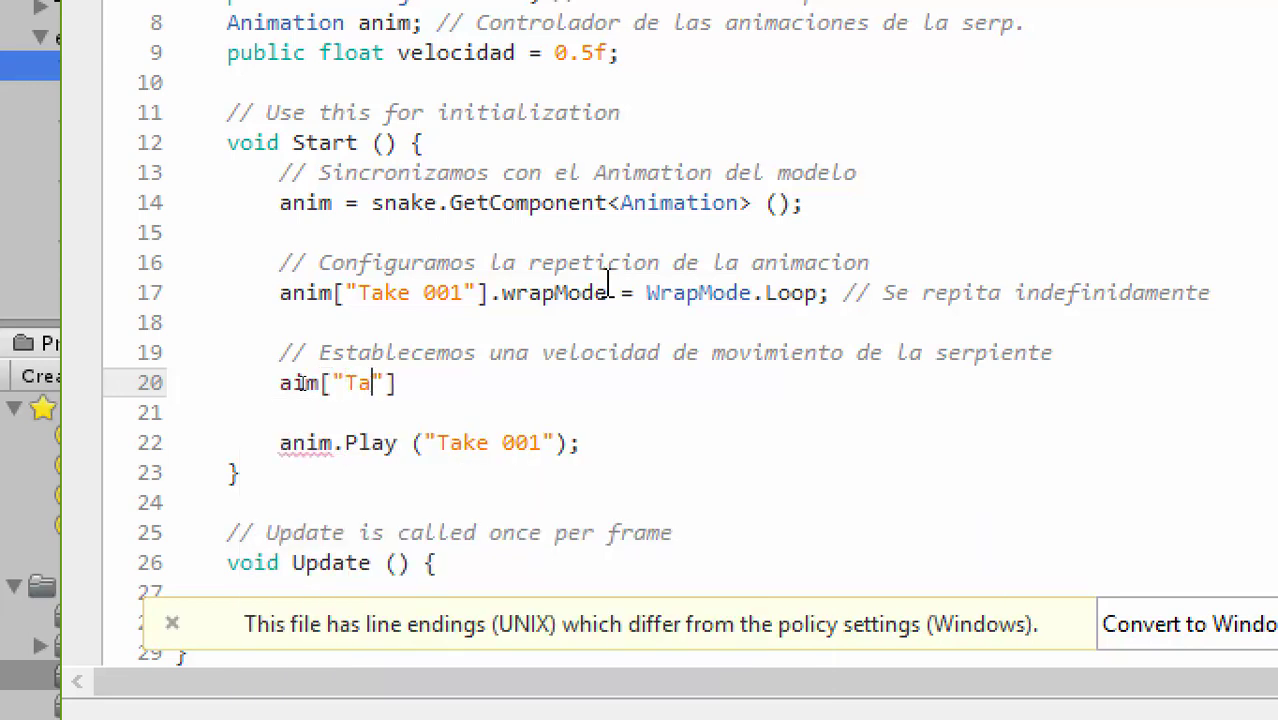
type("ke 00")
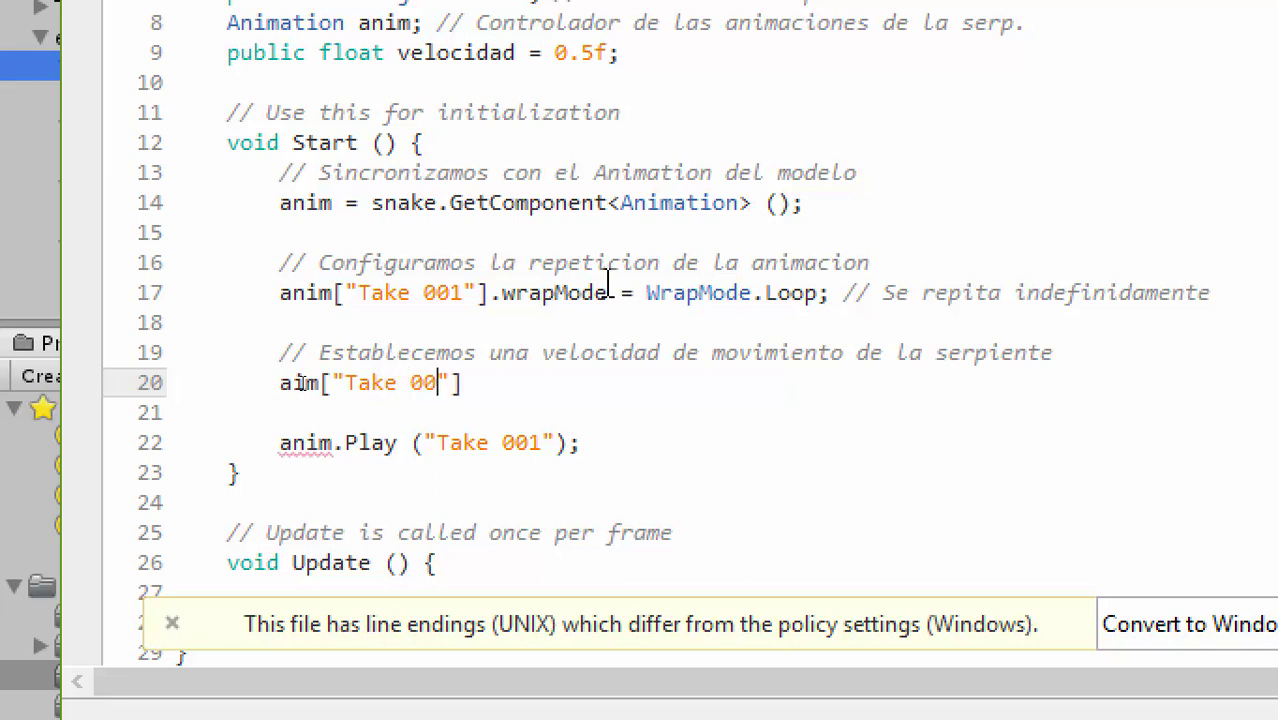
type("1\"")
type(".a")
key("BackSpace")
type("s")
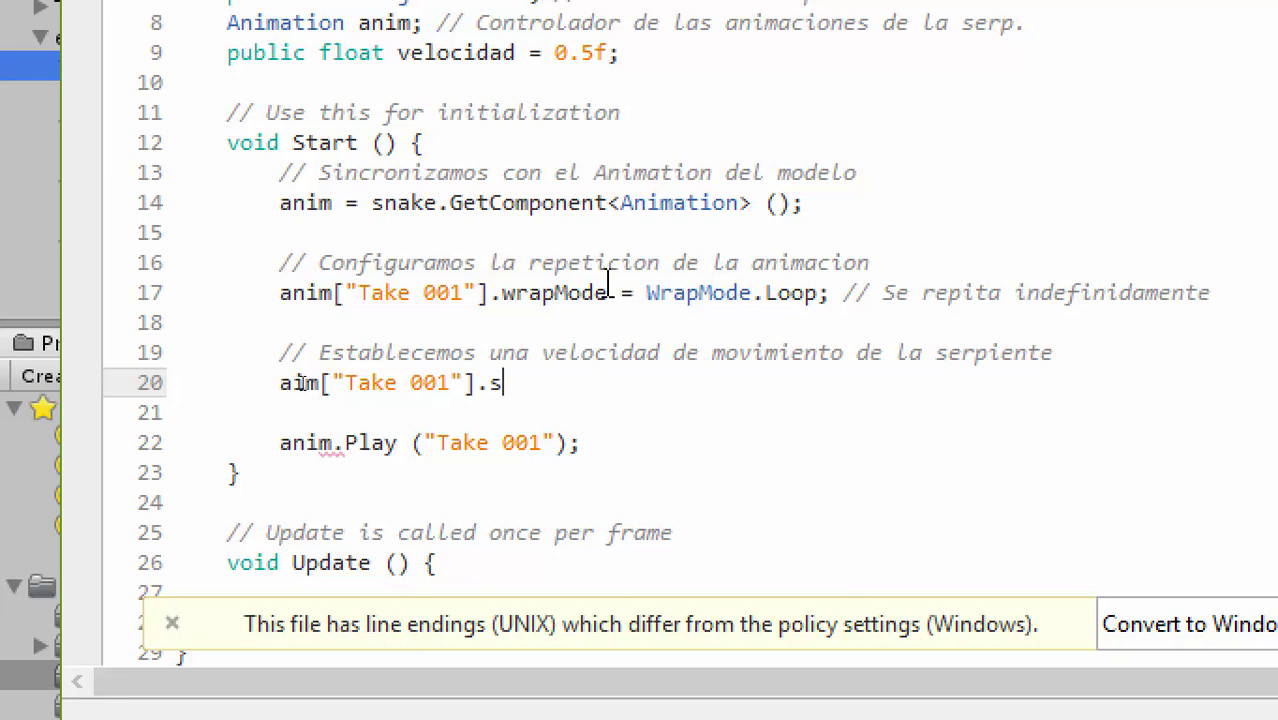
key("BackSpace")
key("BackSpace")
type(".")
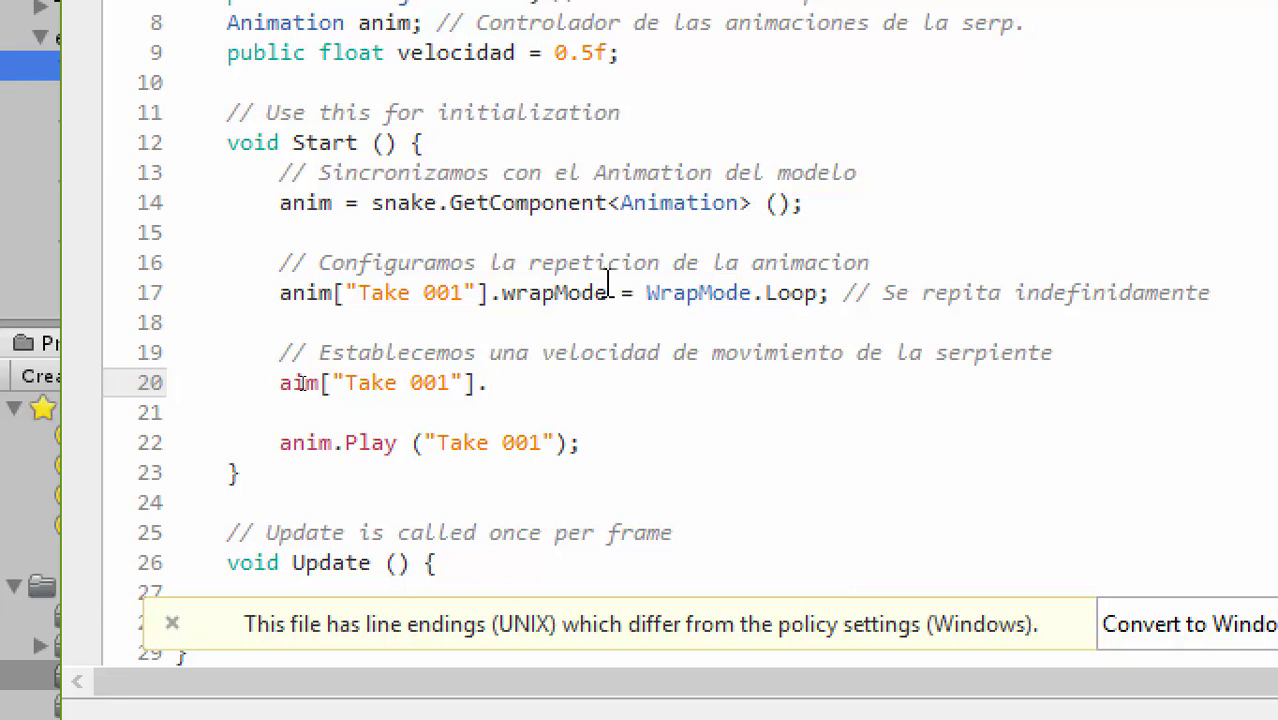
type("spe")
key("BackSpace")
type("eed")
type("= 0.5")
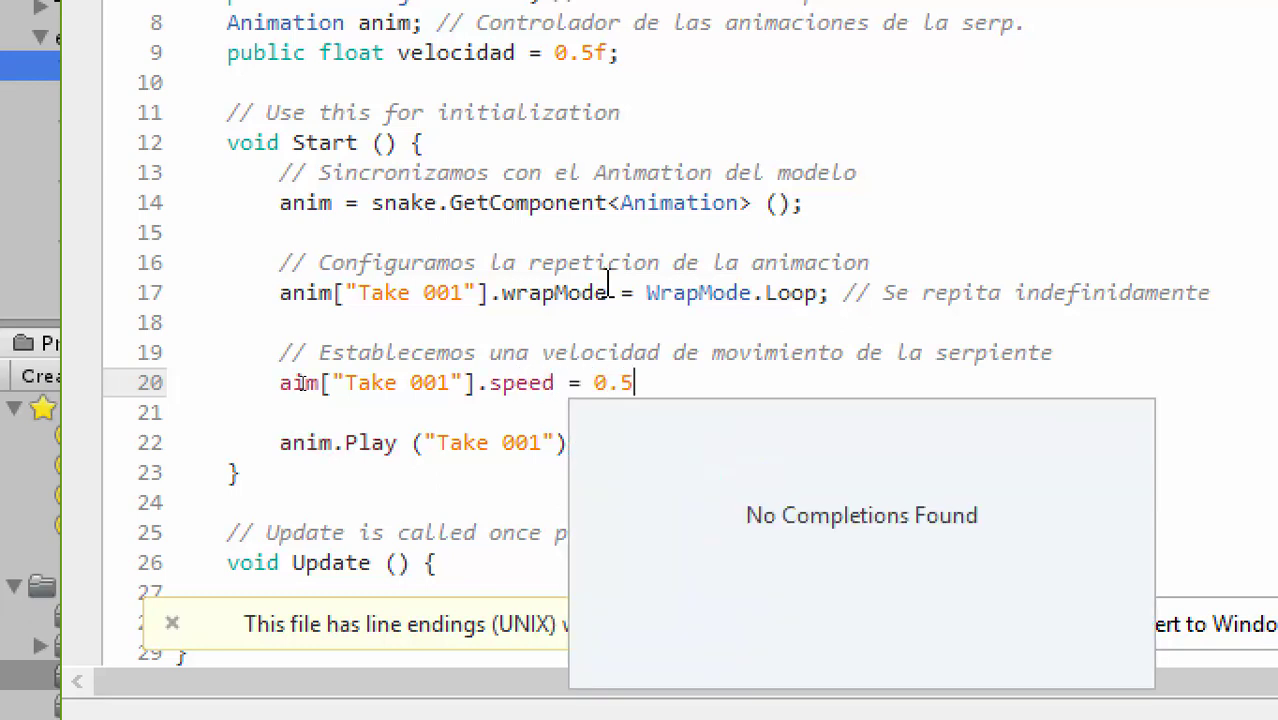
key("BackSpace")
key("BackSpace")
key("BackSpace")
type("ve")
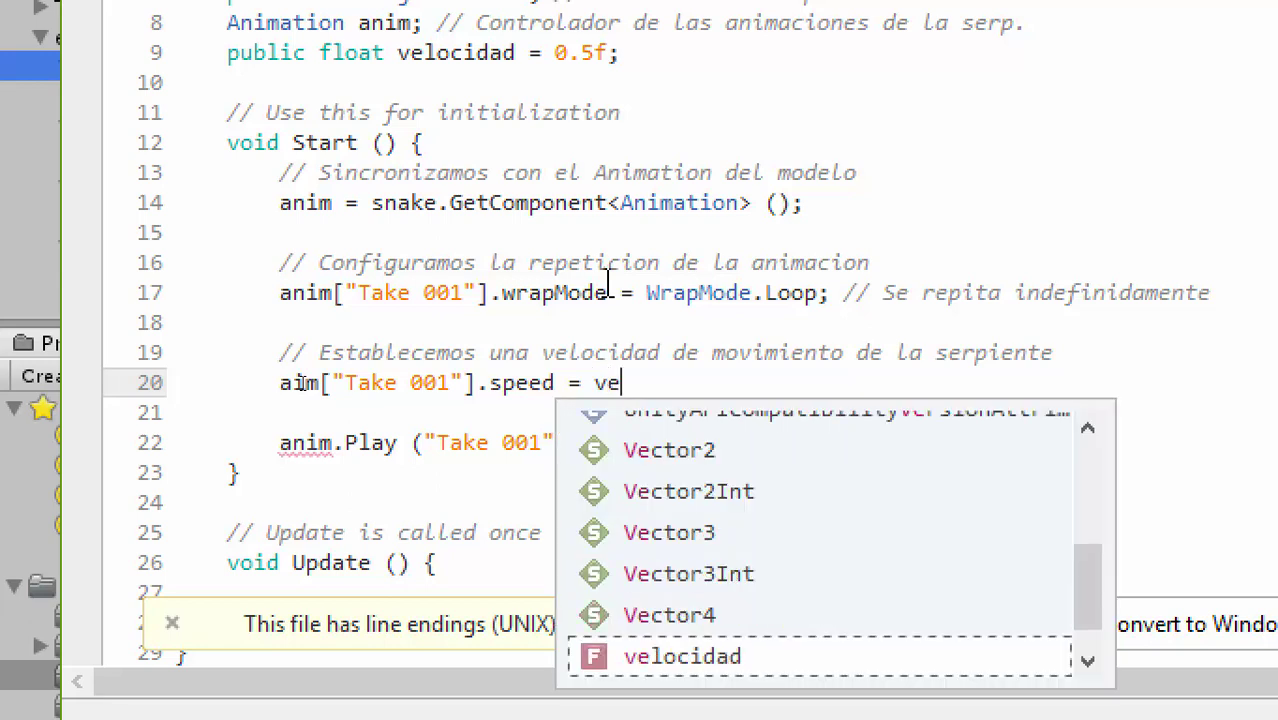
type("l")
key("Return")
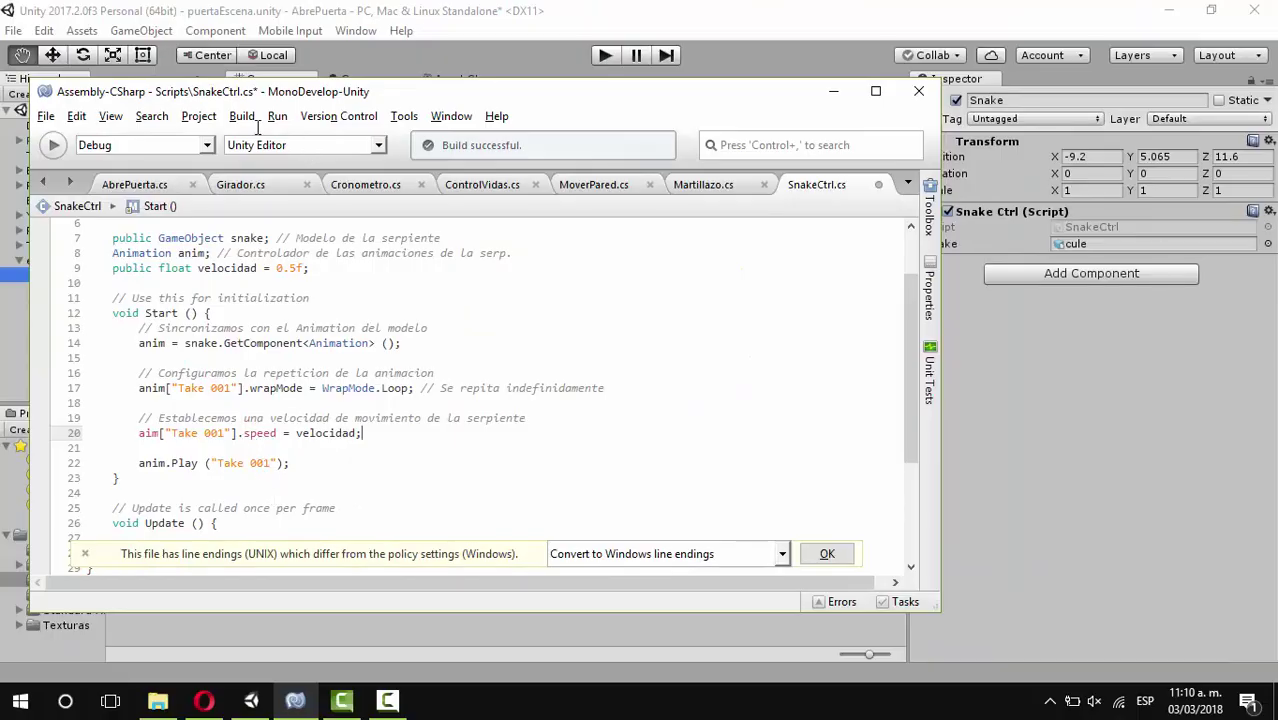
Build the project, correct aim to anim on line 20, and rebuild
left_click(242, 116)
left_click(255, 157)
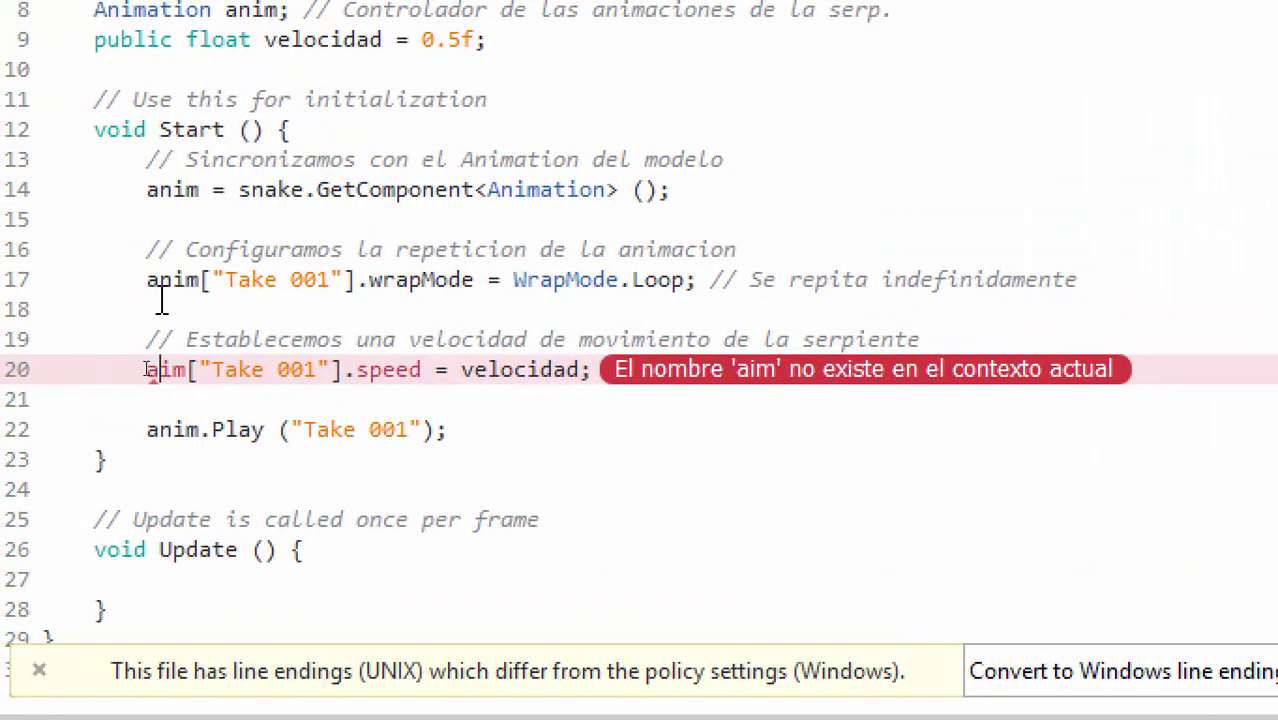
type("n")
left_click(708, 466)
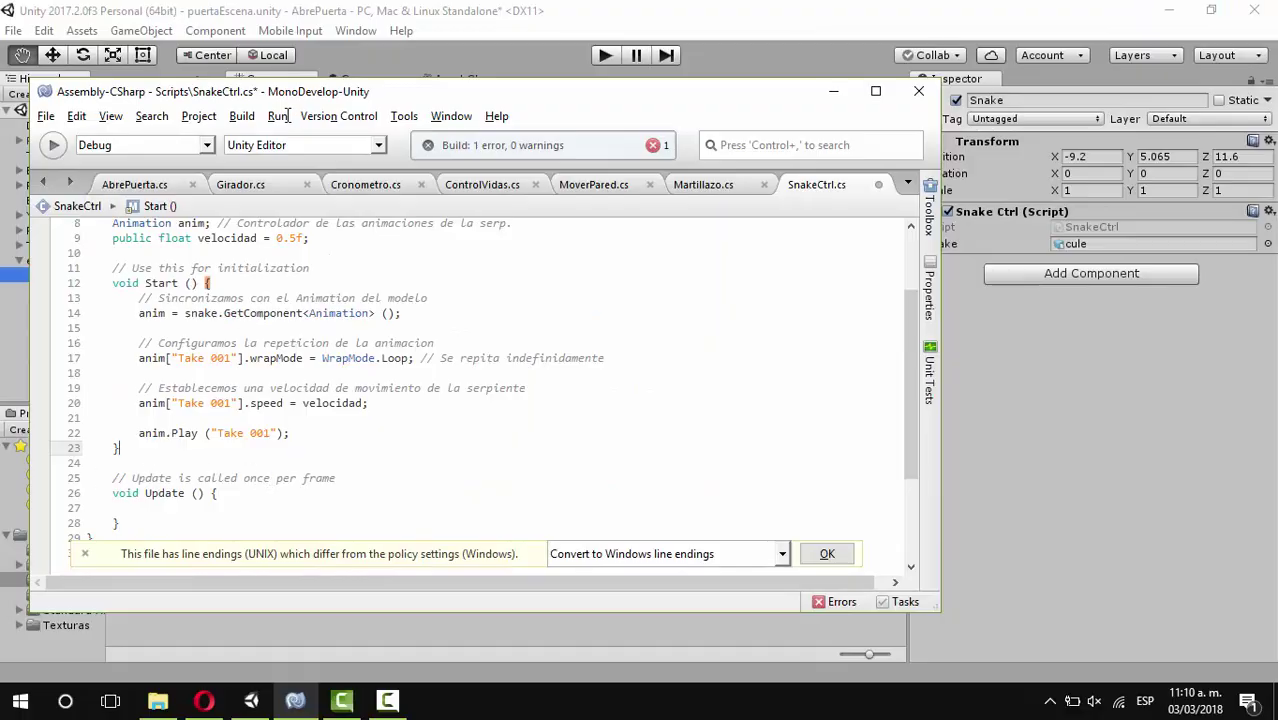
left_click(250, 118)
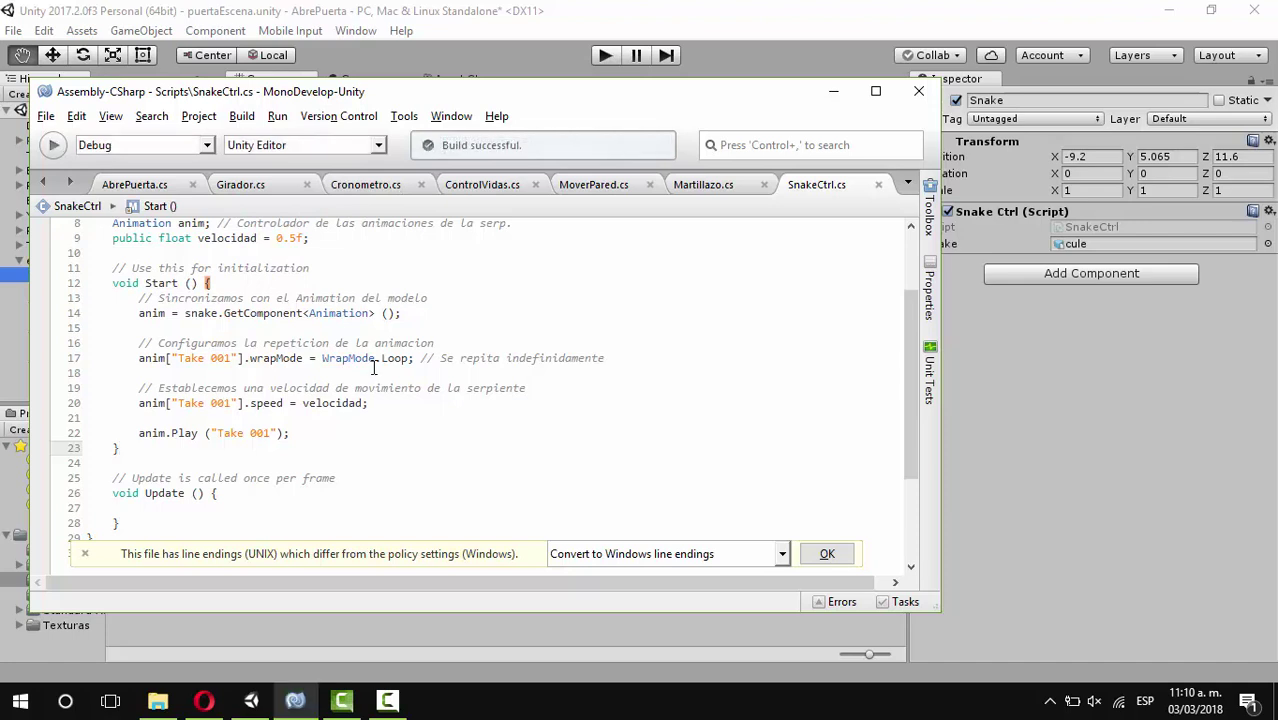
left_click(711, 72)
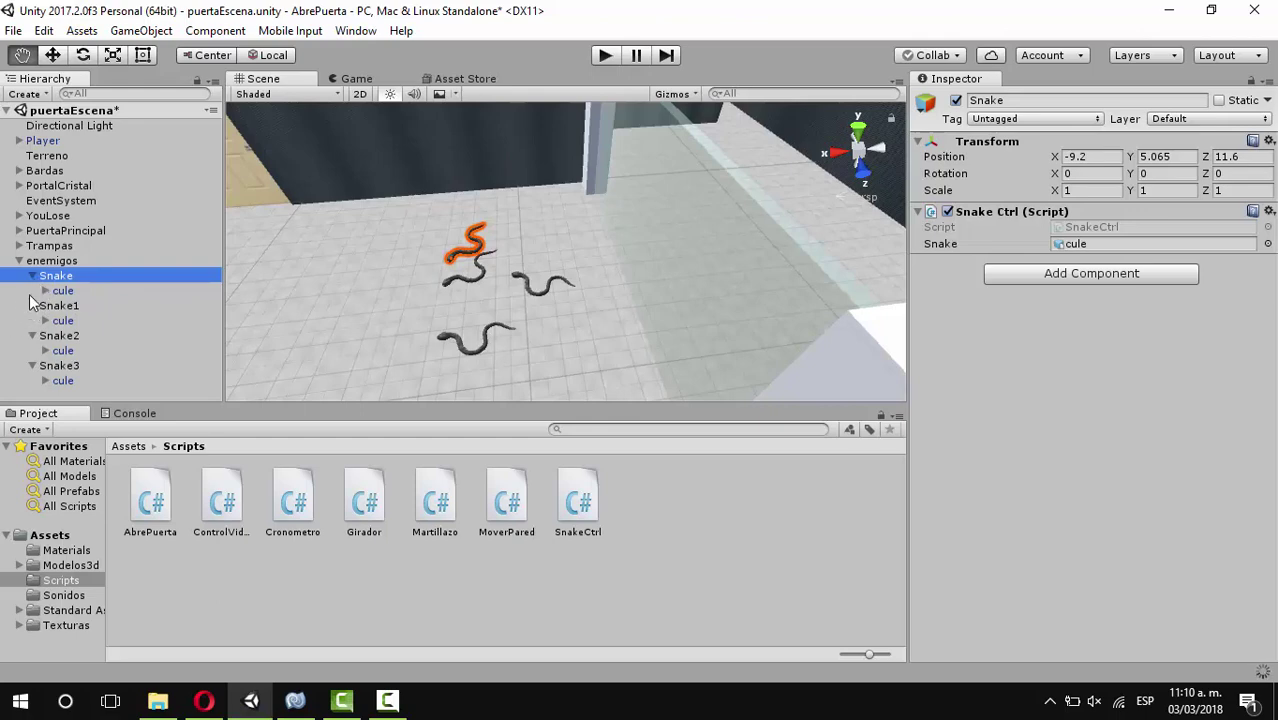
Remove the 0.5f default from velocidad, save SnakeCtrl.cs, and build again
left_click(295, 700)
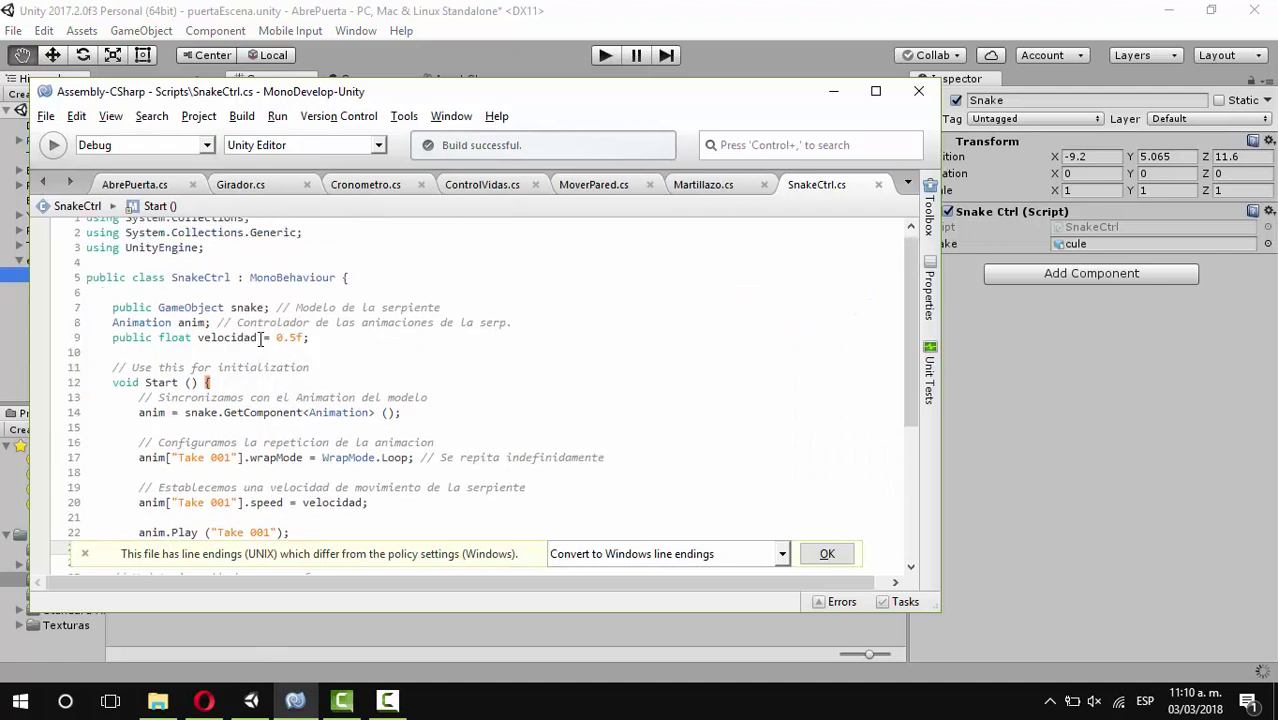
left_click(261, 339)
key("Delete")
key("Delete")
key("Delete")
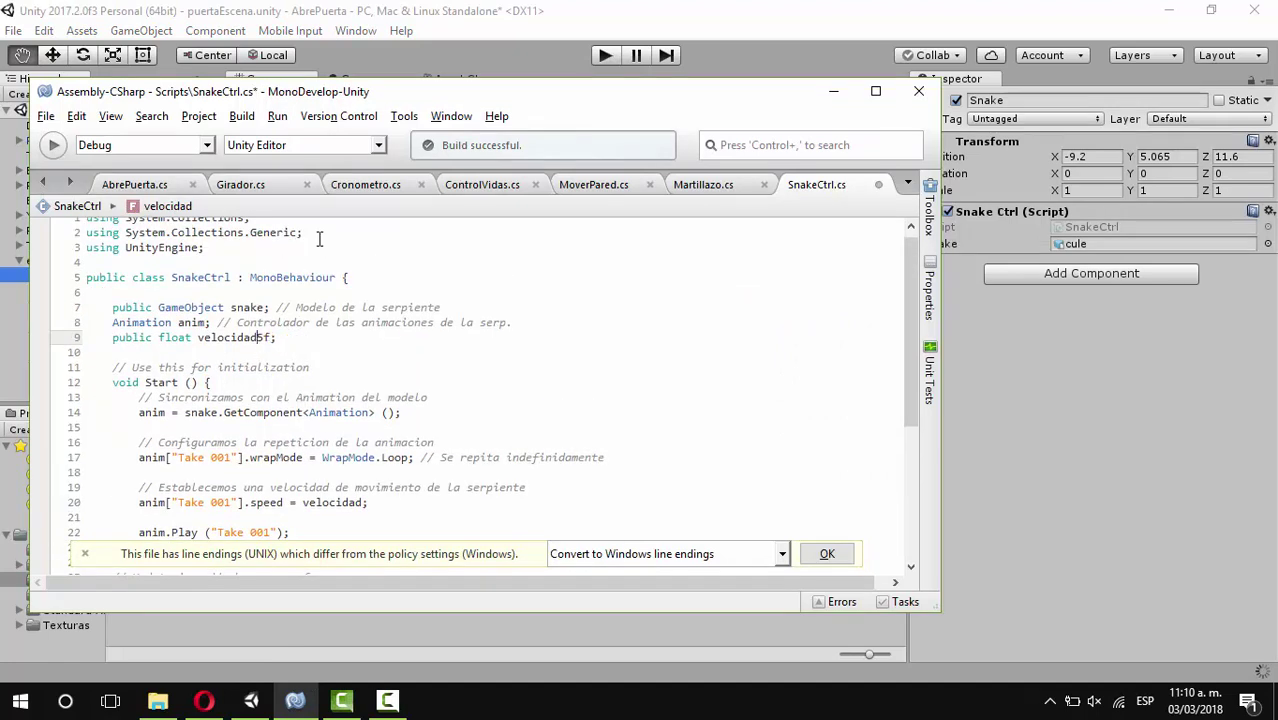
key("ctrl+s")
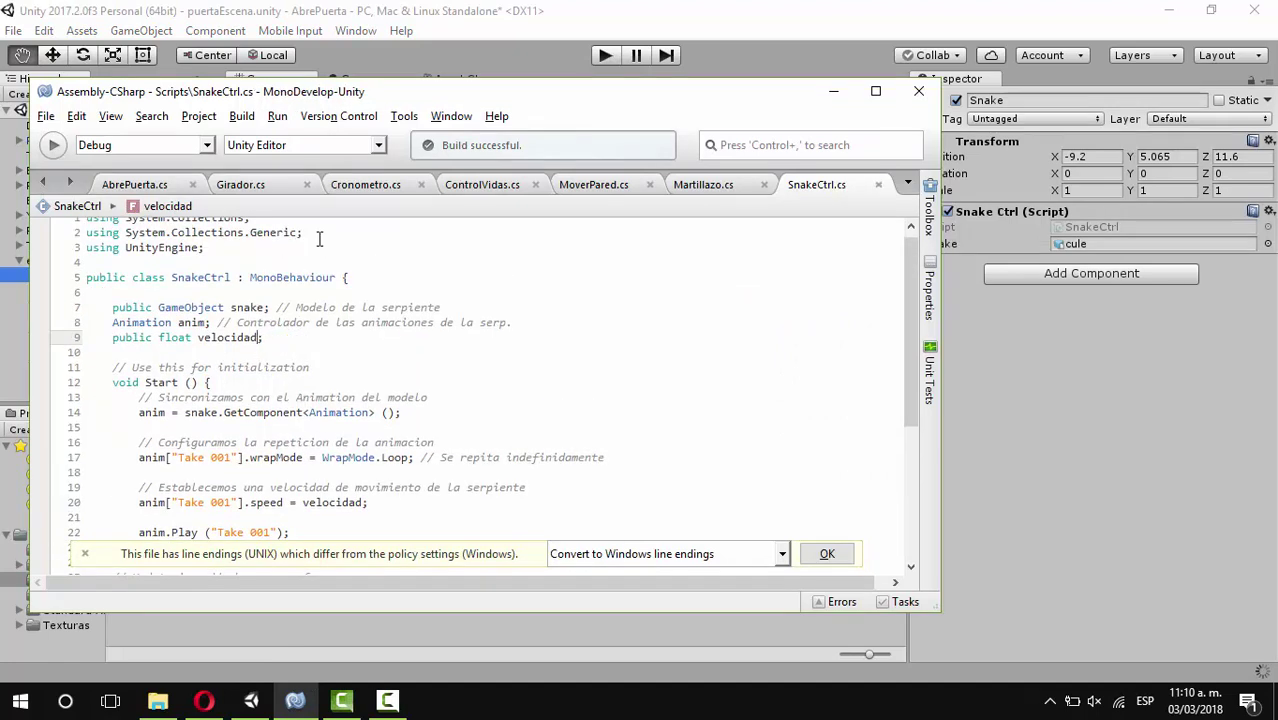
left_click(245, 117)
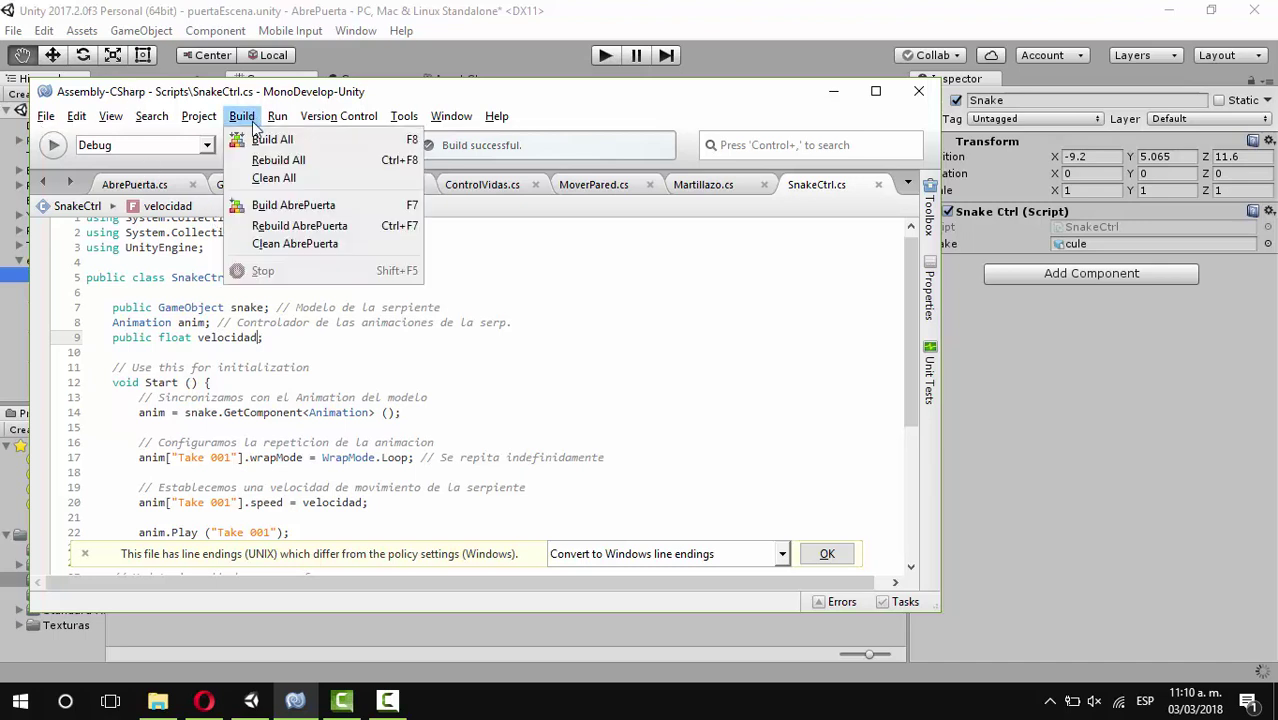
left_click(262, 142)
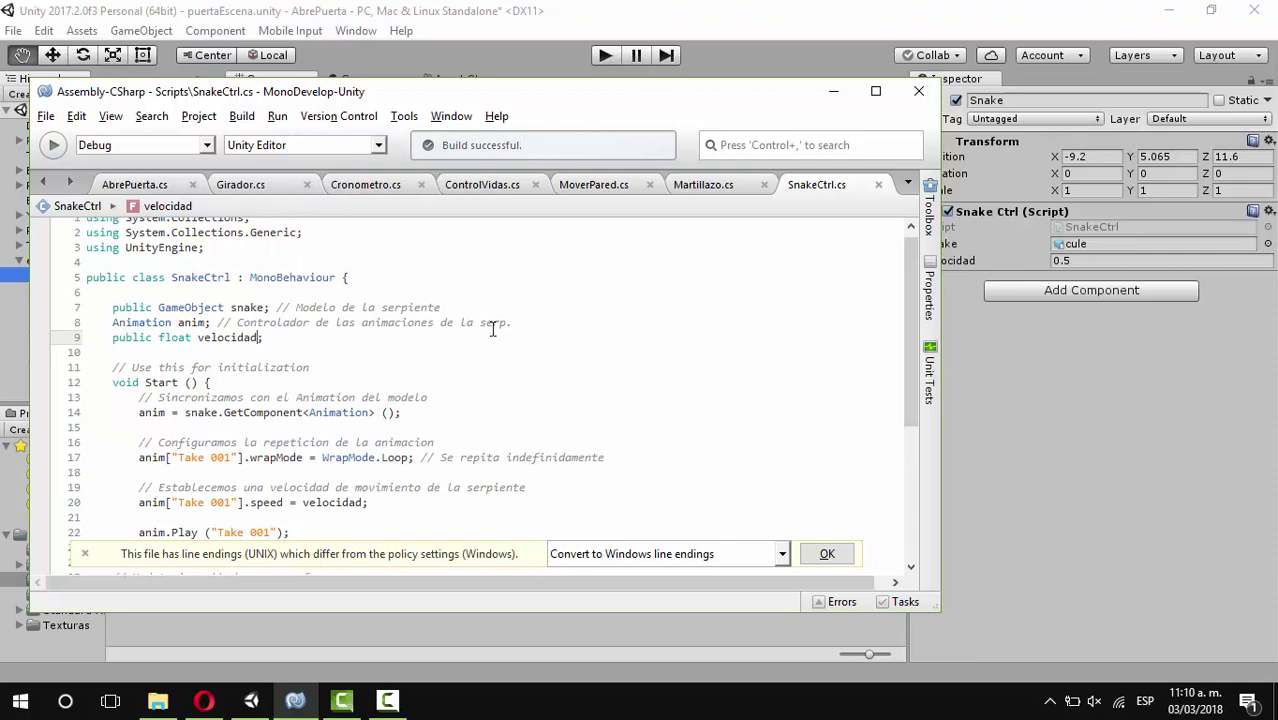
Collapse the snakes in the hierarchy, then shift the original Snake left and rotate it slightly
left_click(566, 31)
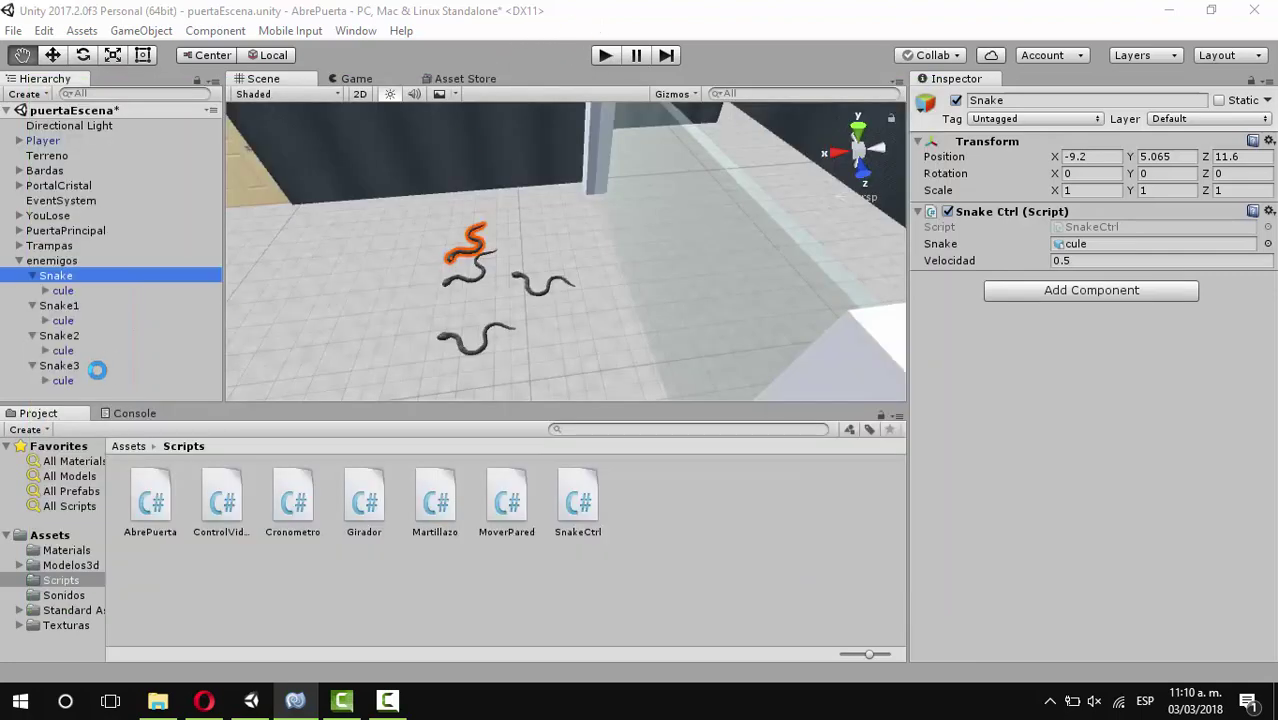
left_click(32, 306)
left_click(32, 321)
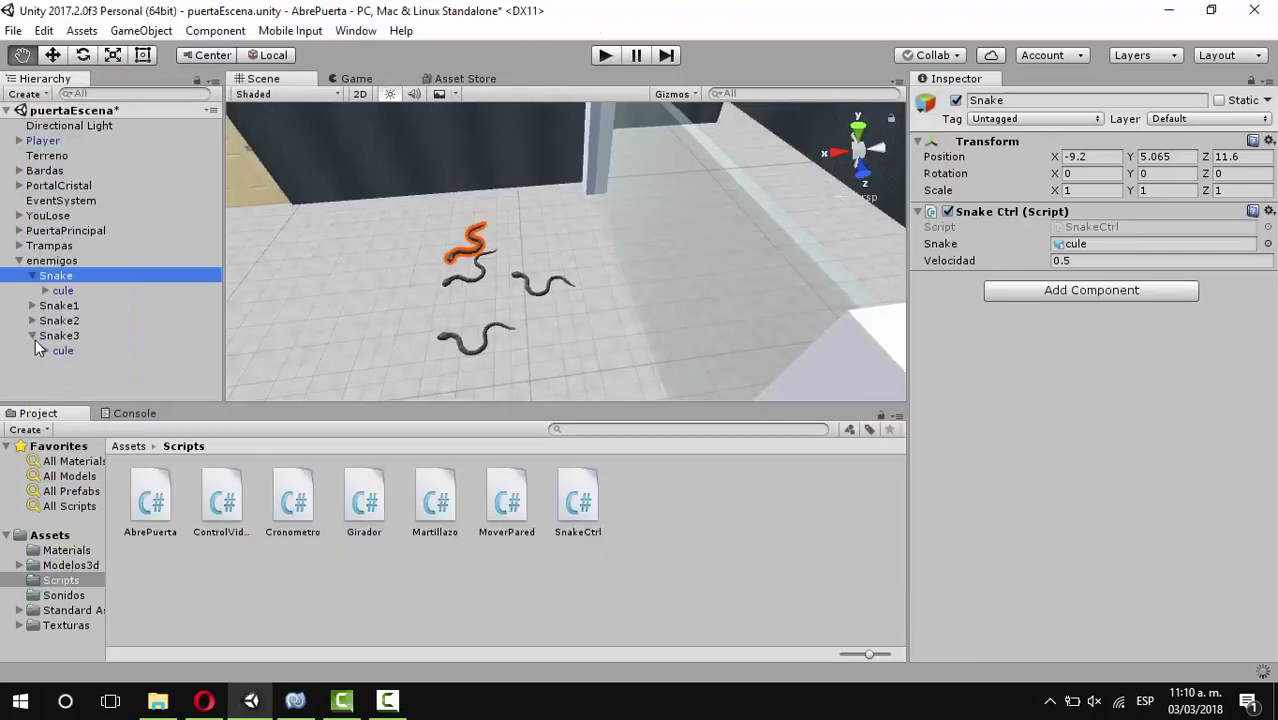
left_click(32, 336)
left_click(32, 275)
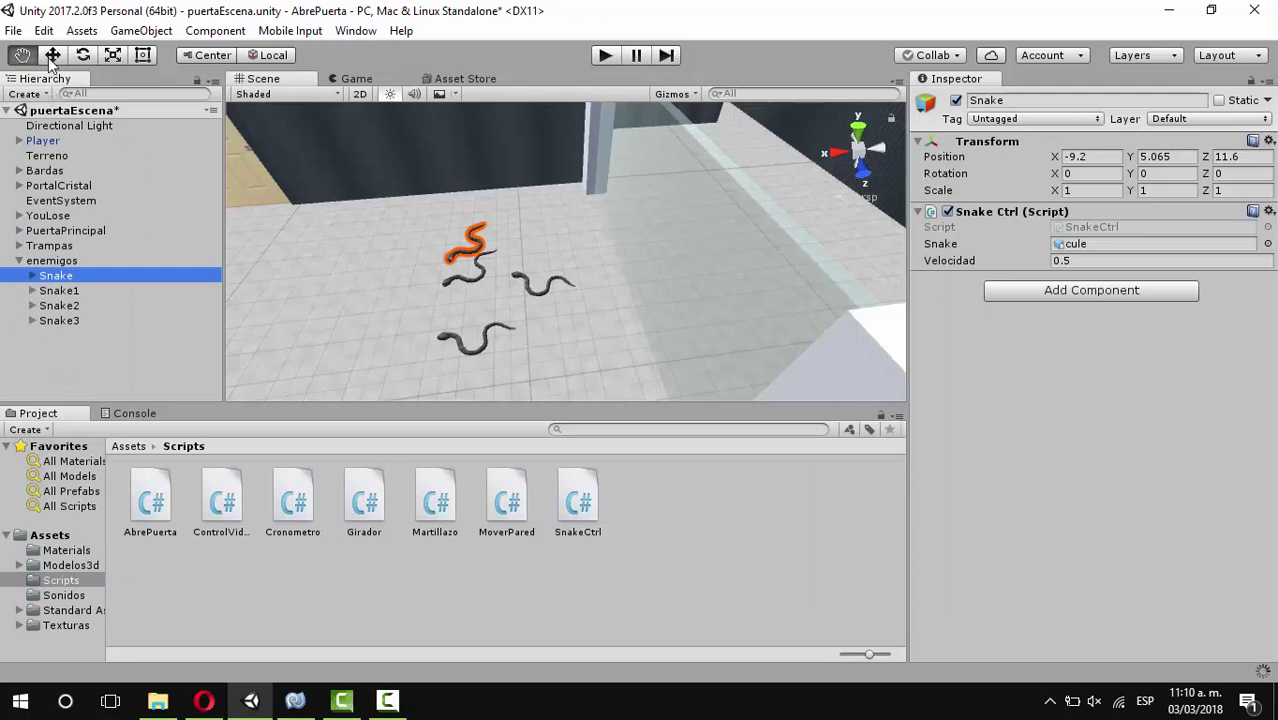
left_click(52, 55)
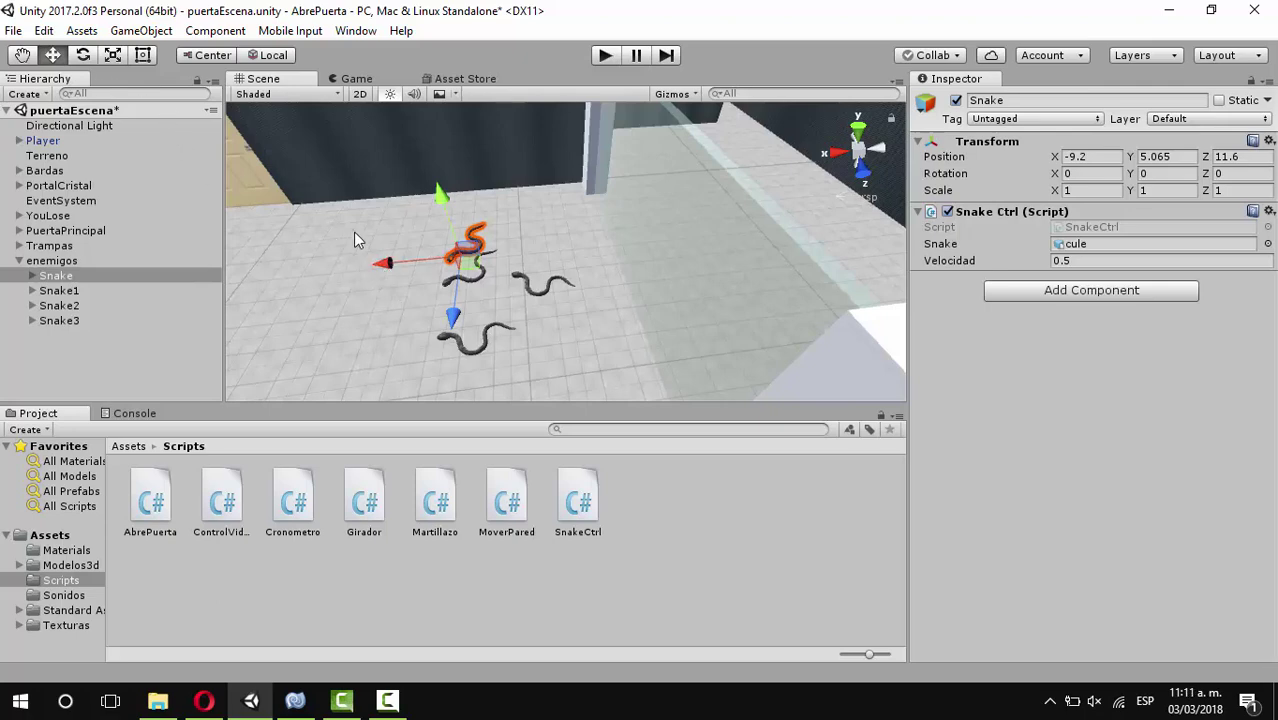
left_click(401, 275)
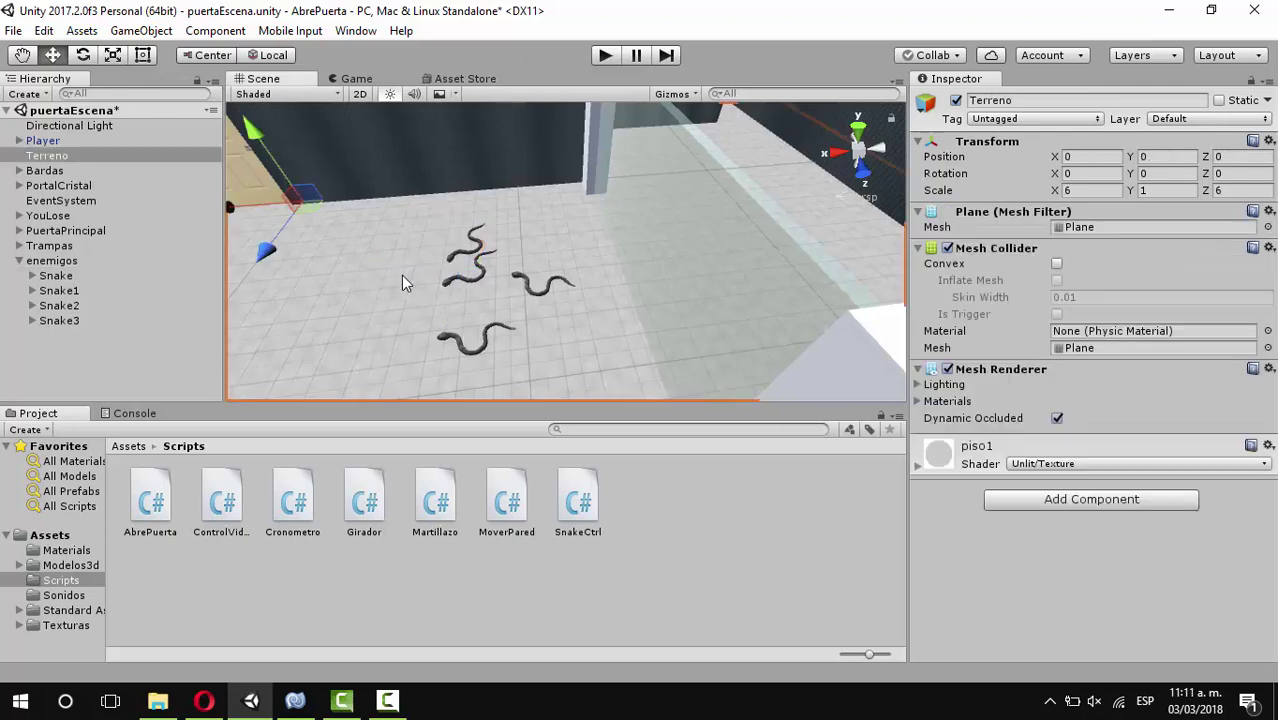
left_click(57, 276)
left_click_drag(389, 256, 346, 268)
left_click(84, 56)
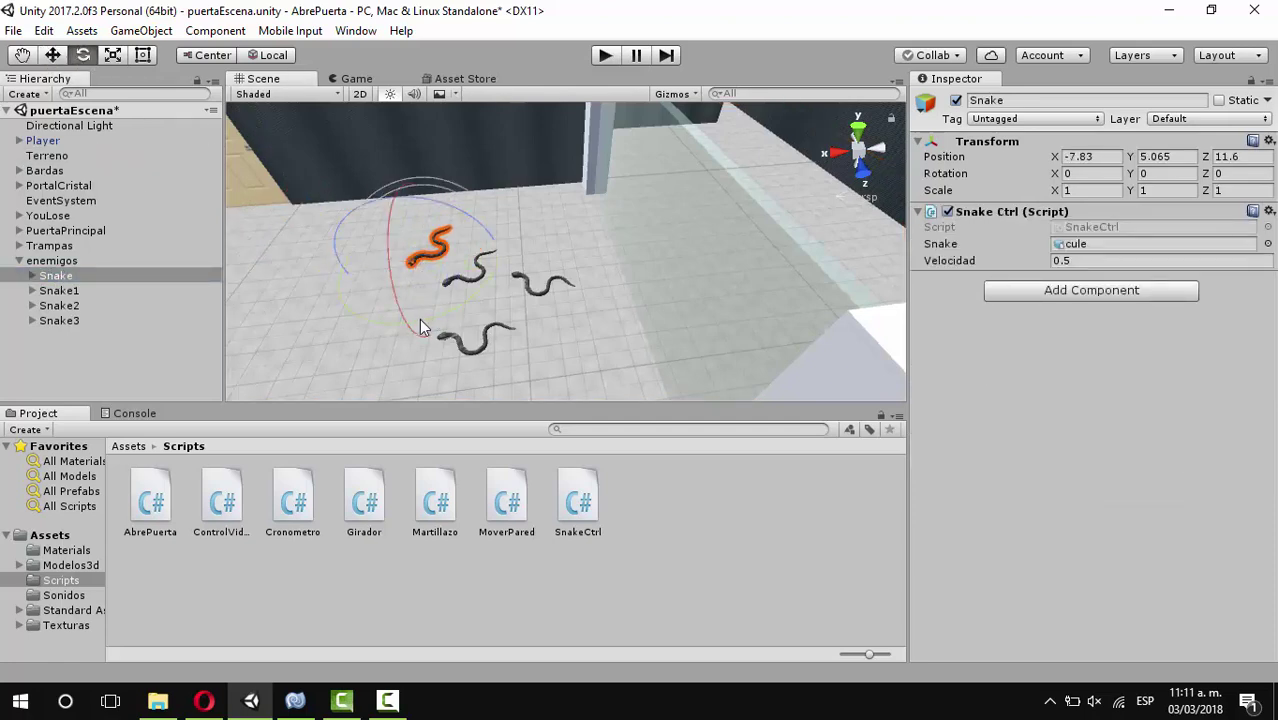
left_click_drag(419, 319, 467, 307)
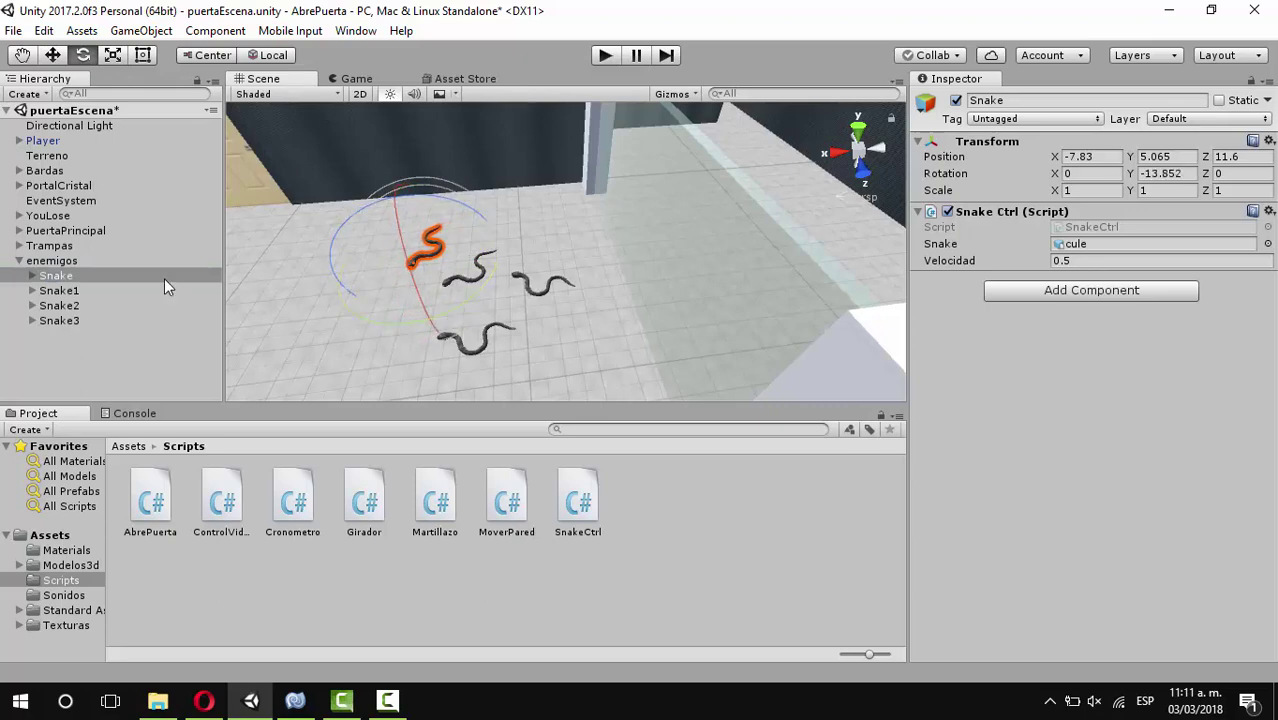
left_click(1085, 265)
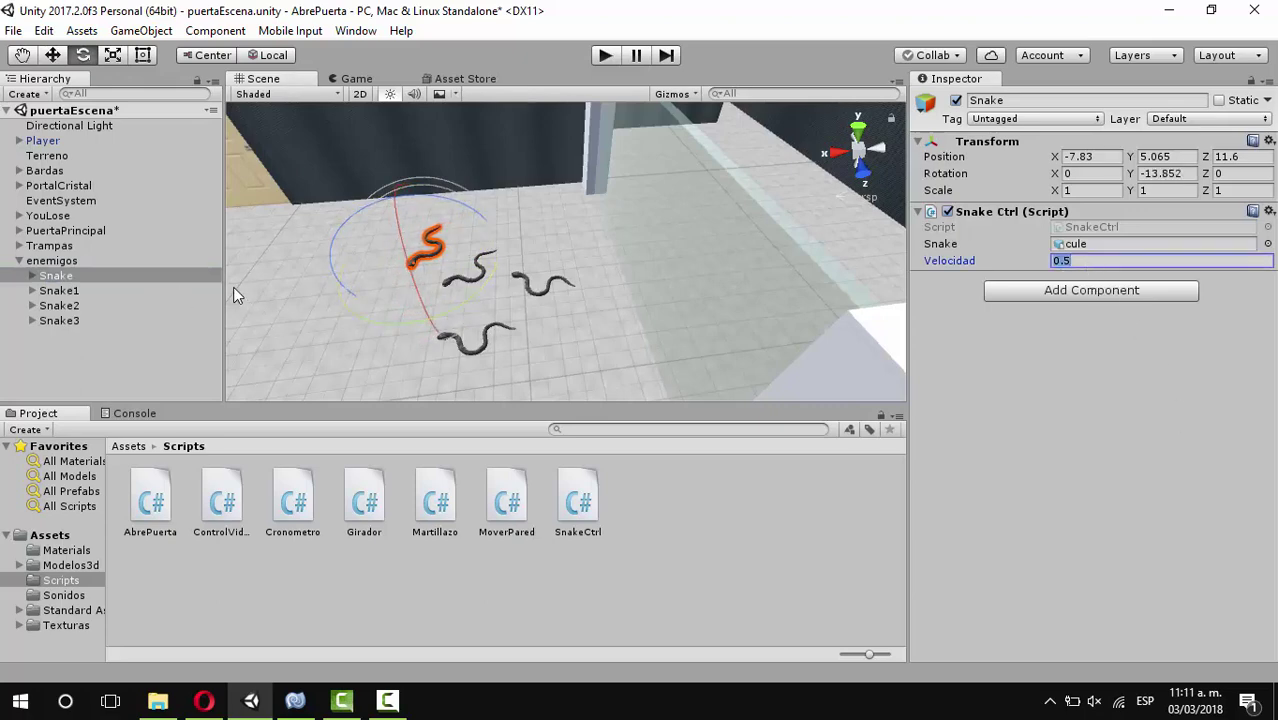
Move and turn Snake1 and set its Velocidad to 0.2
left_click(75, 290)
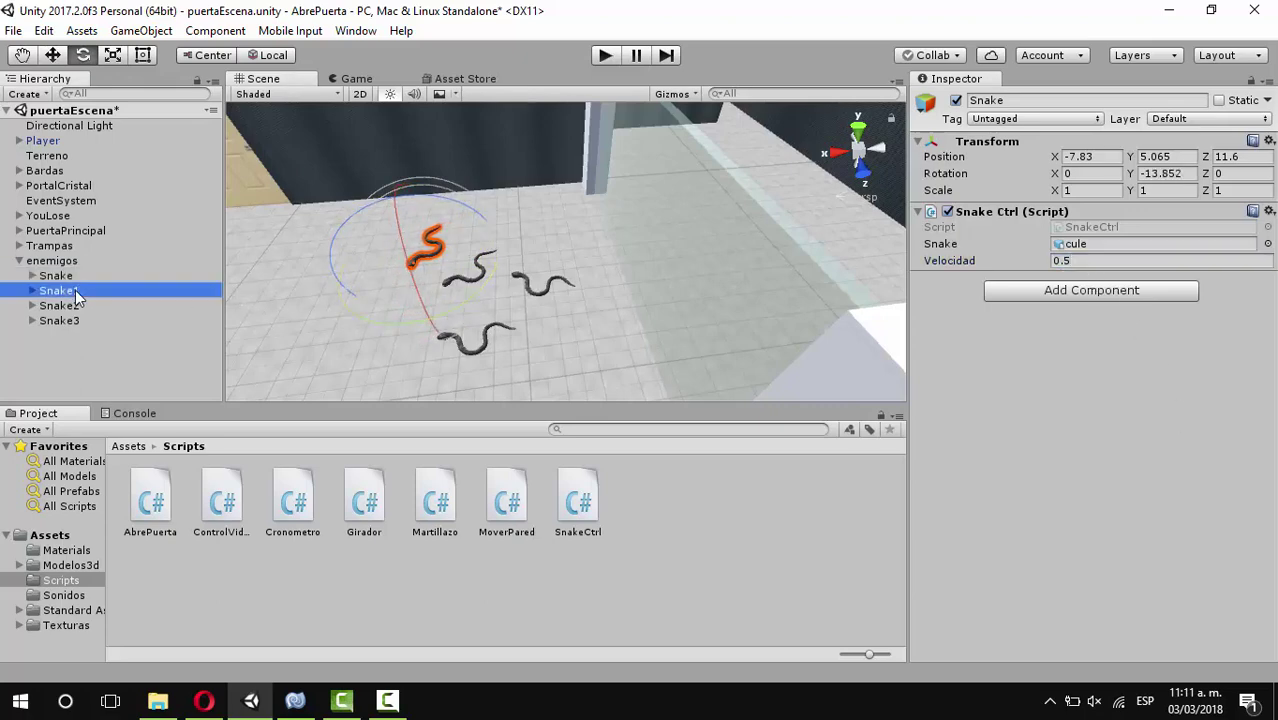
left_click(54, 57)
left_click_drag(381, 383, 368, 377)
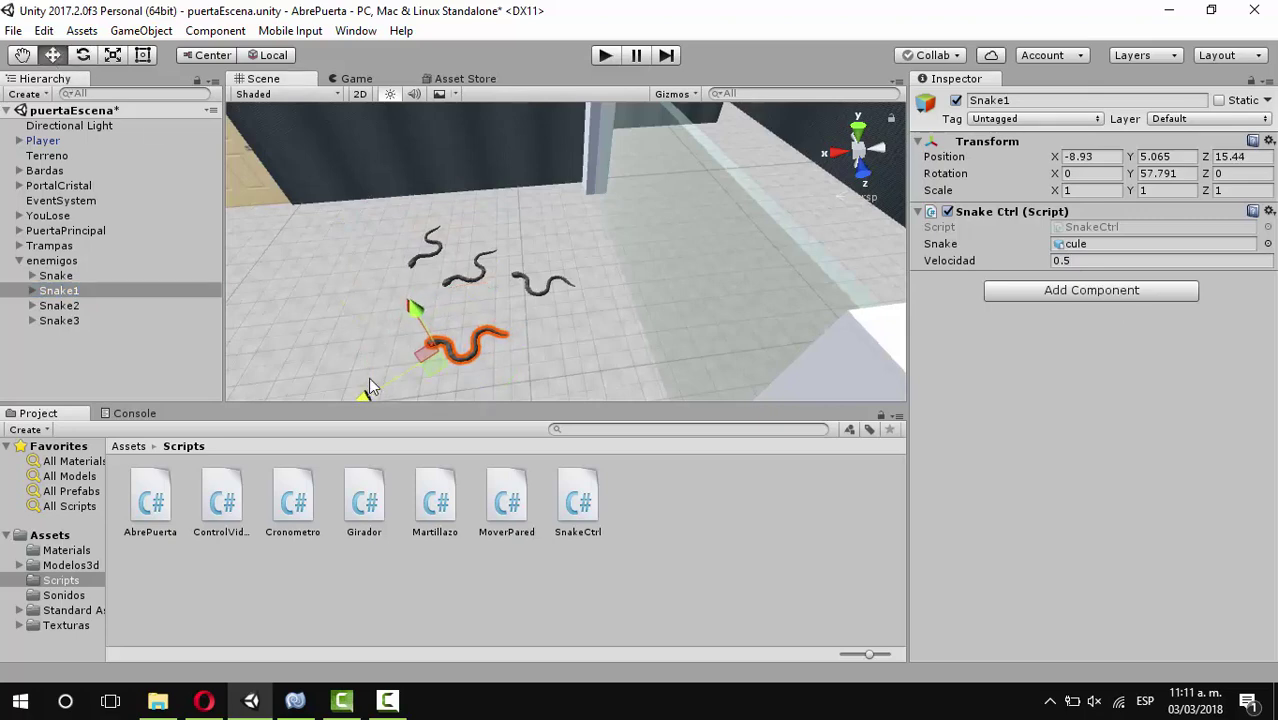
left_click(95, 58)
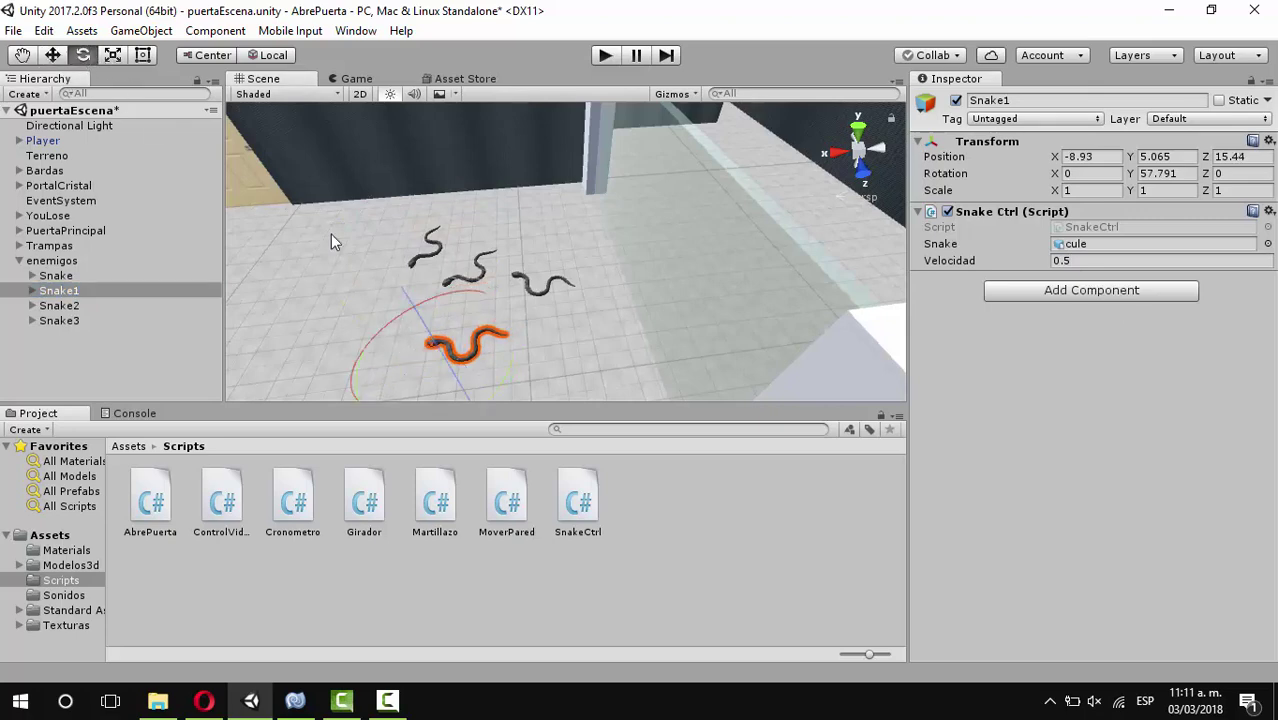
left_click_drag(502, 382, 454, 393)
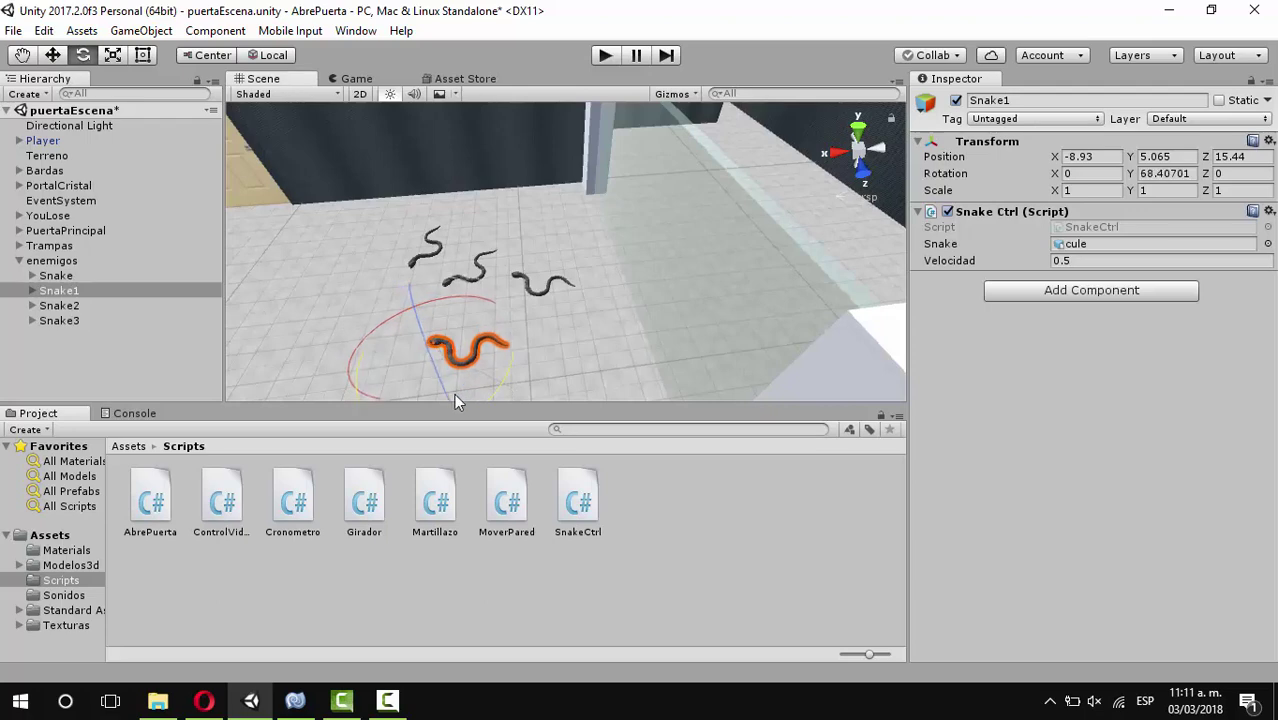
left_click(1066, 263)
type("0.2")
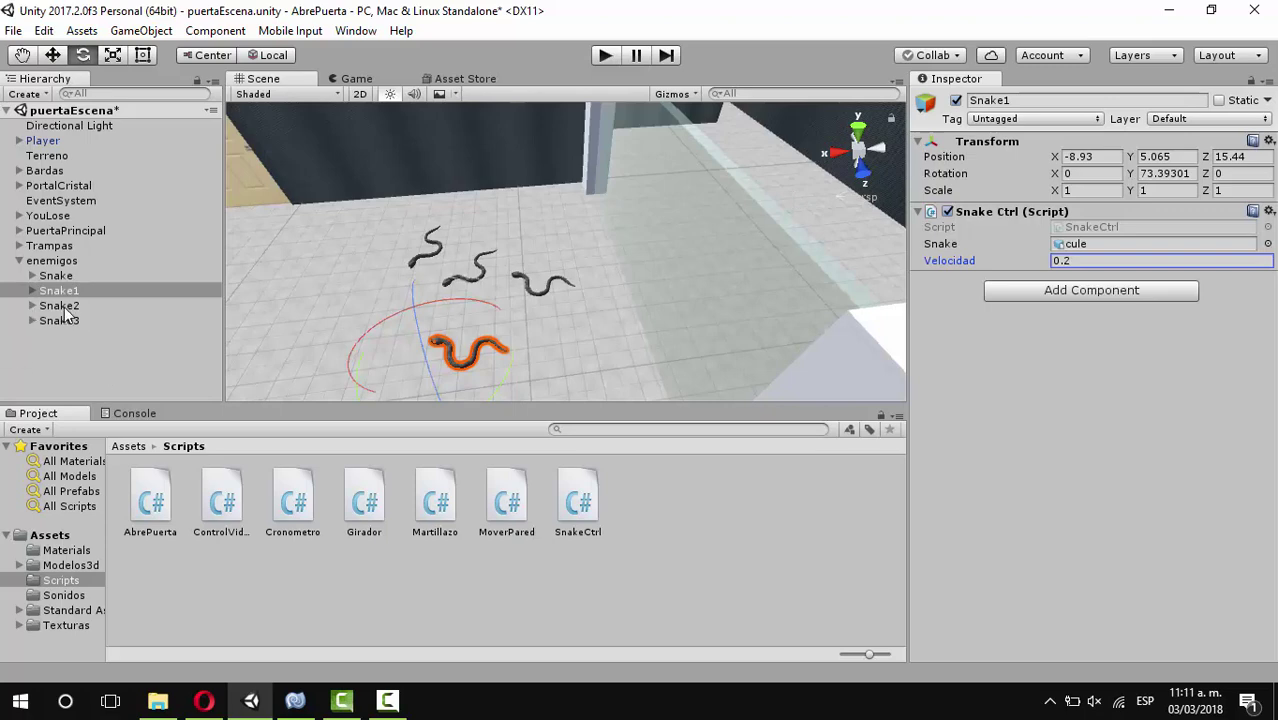
Move Snake2 closer to the others, turn it, and set its Velocidad to 0.7
left_click(114, 307)
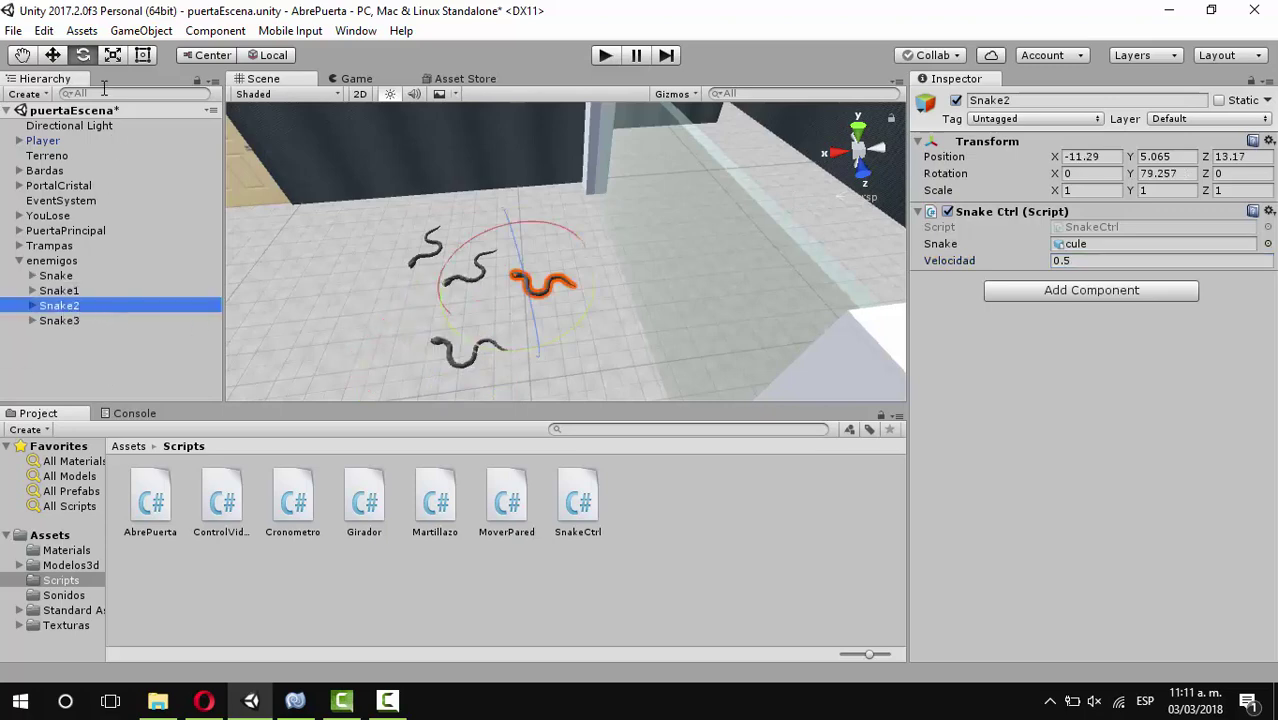
left_click(53, 56)
left_click_drag(451, 299, 384, 330)
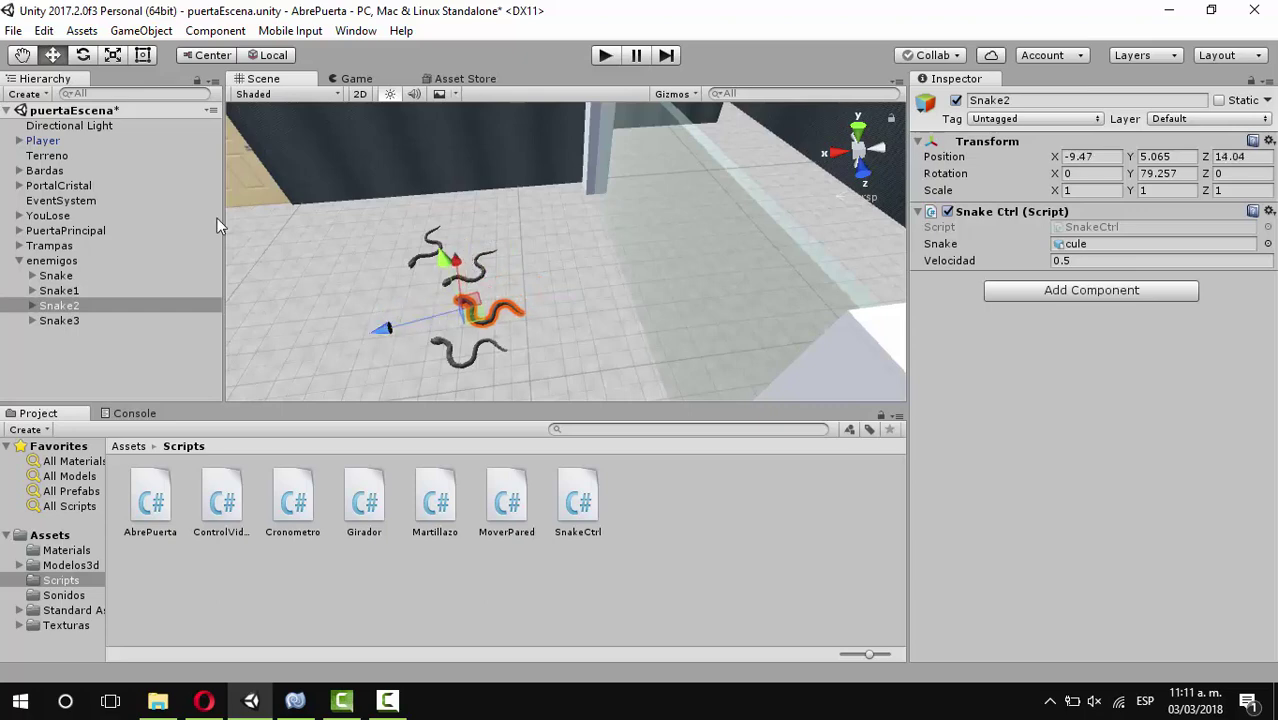
left_click(86, 53)
left_click_drag(503, 362, 461, 376)
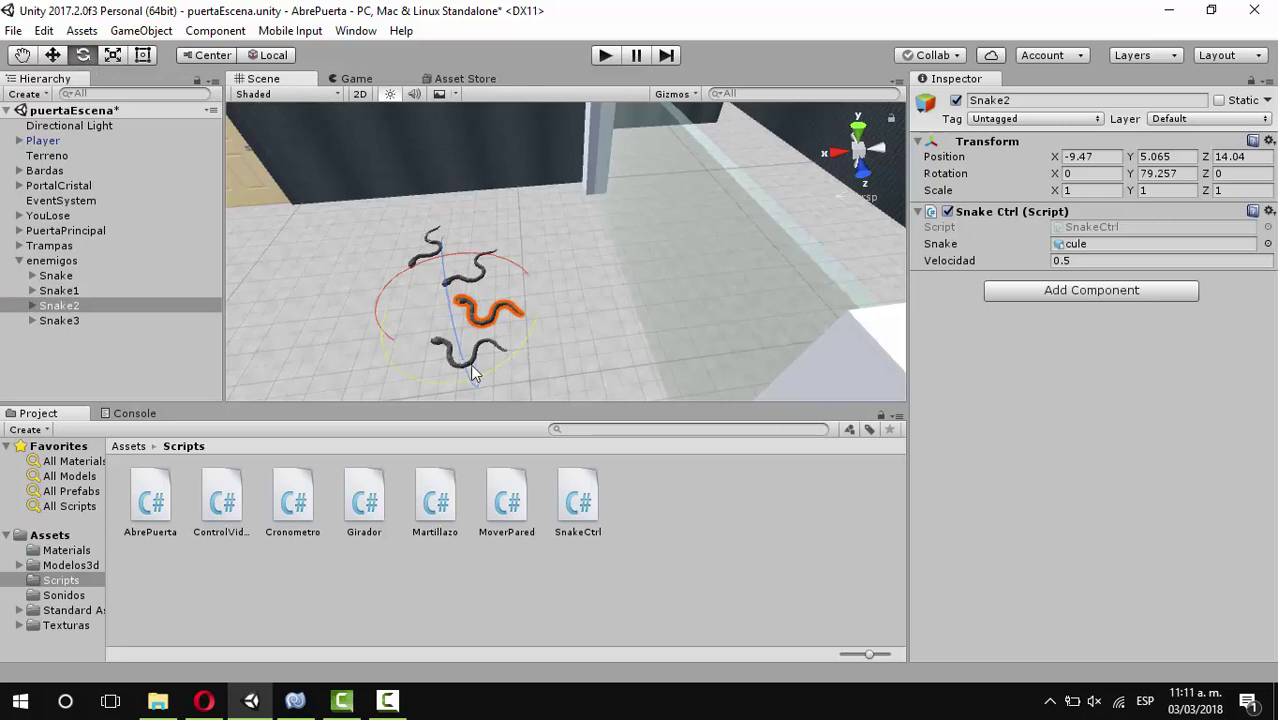
left_click(1101, 260)
key("BackSpace")
type("7")
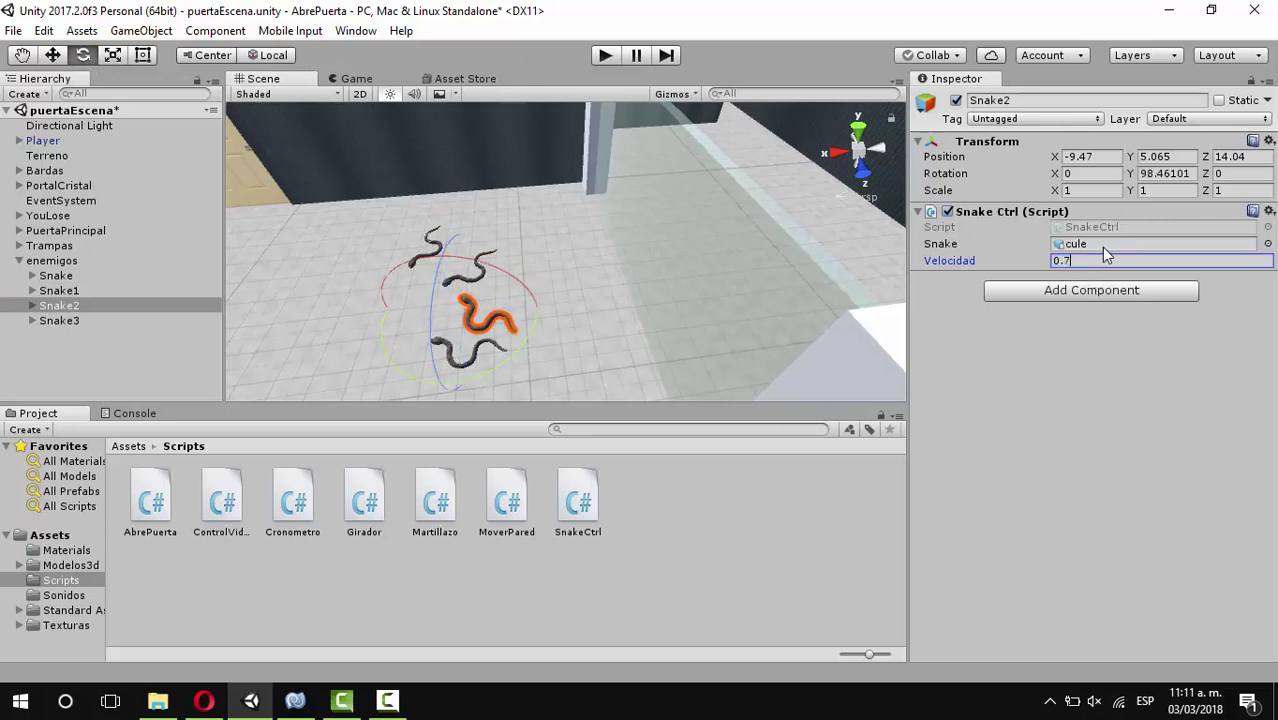
Shift Snake3, set its Velocidad to 0.1, and start a Play-mode test
left_click(58, 320)
left_click(53, 57)
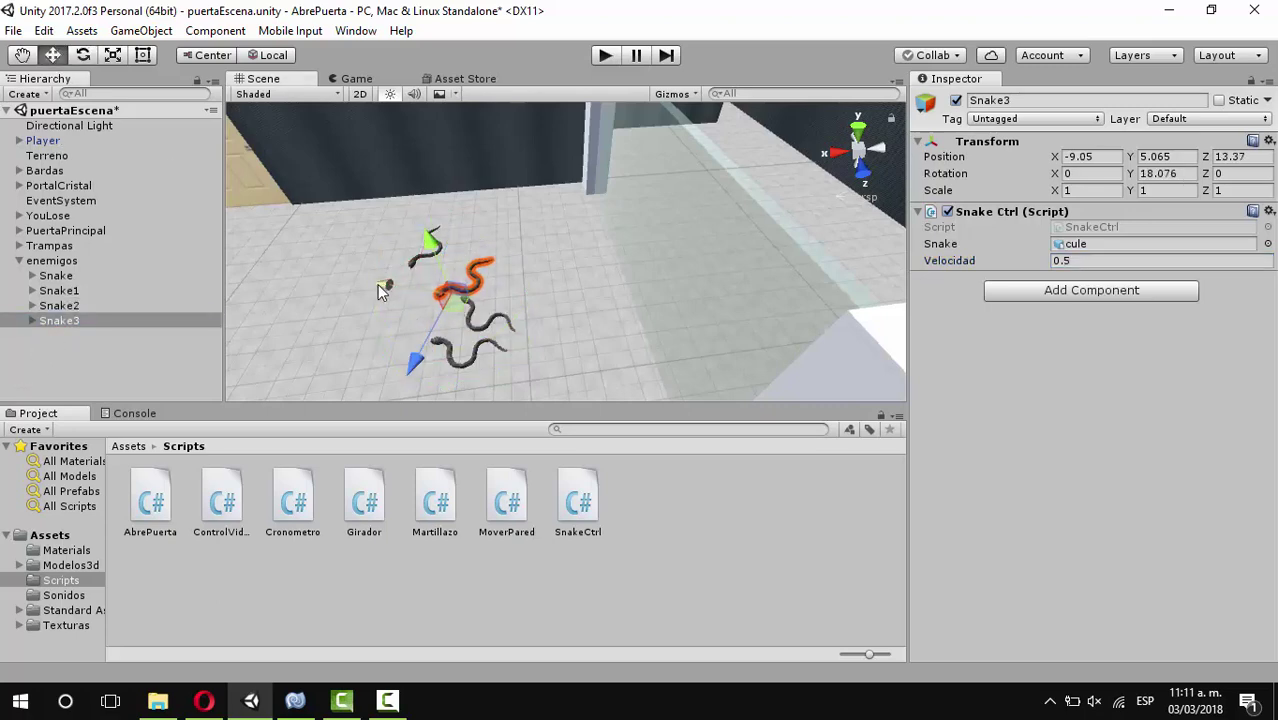
left_click_drag(377, 284, 355, 281)
left_click(1083, 259)
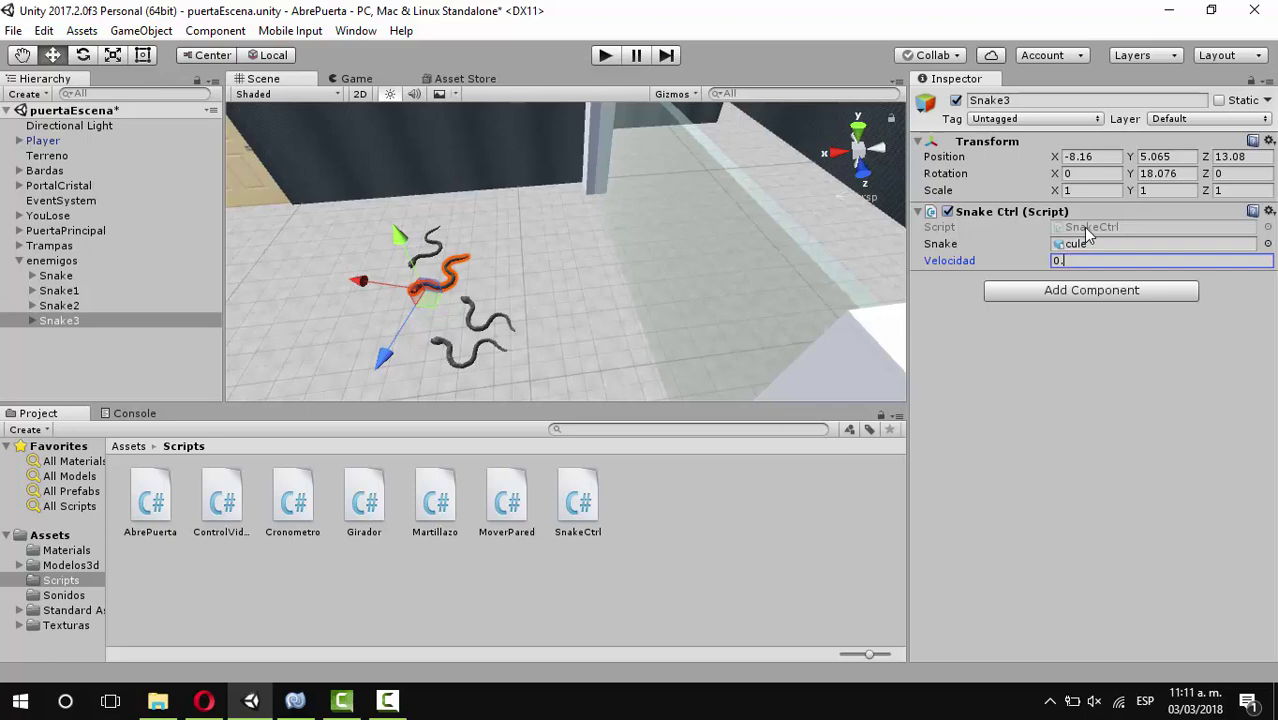
type("1")
left_click(609, 62)
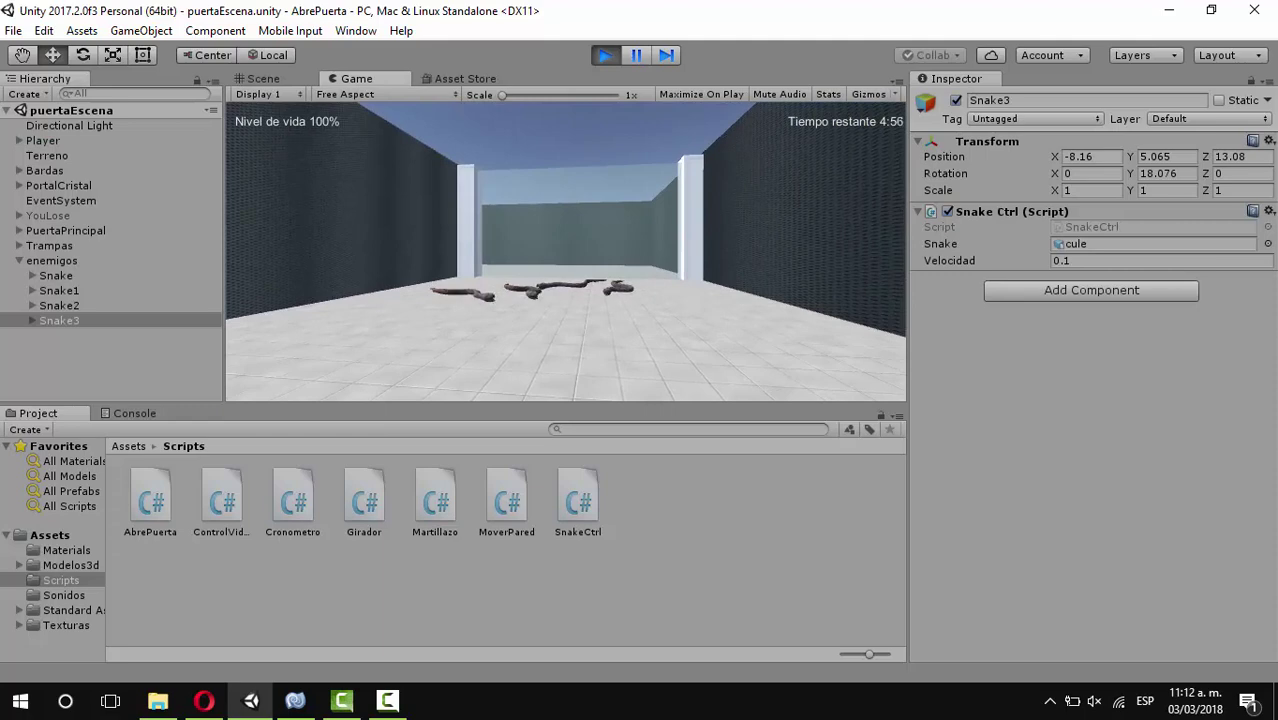
key("w")
key("w")
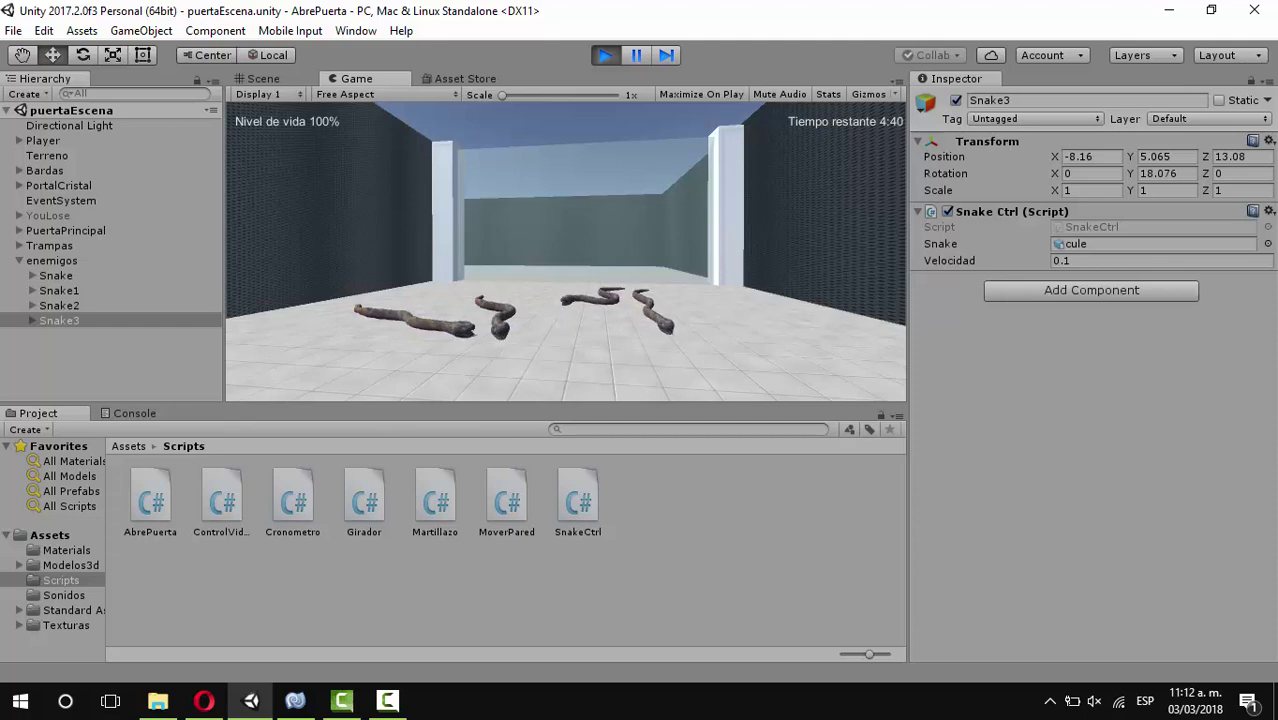
left_click(604, 56)
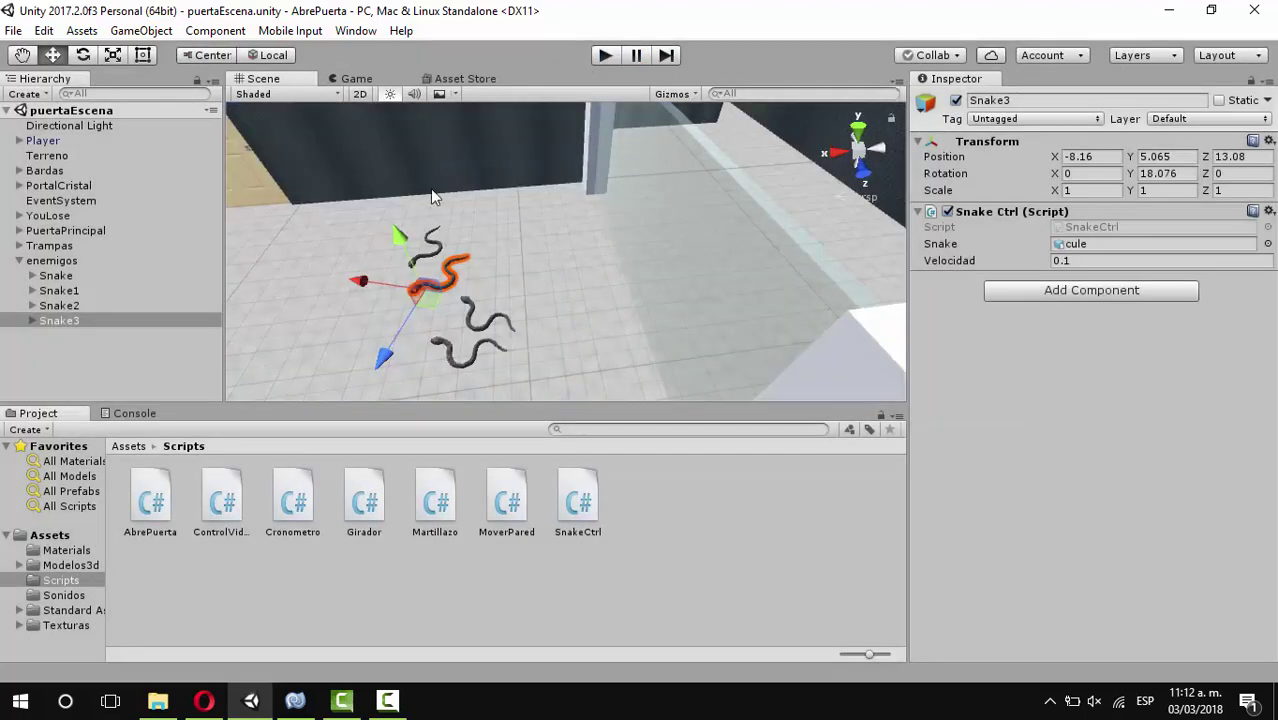
Expand Snake and its cule model, then select the body mesh cuerpo
left_click(33, 275)
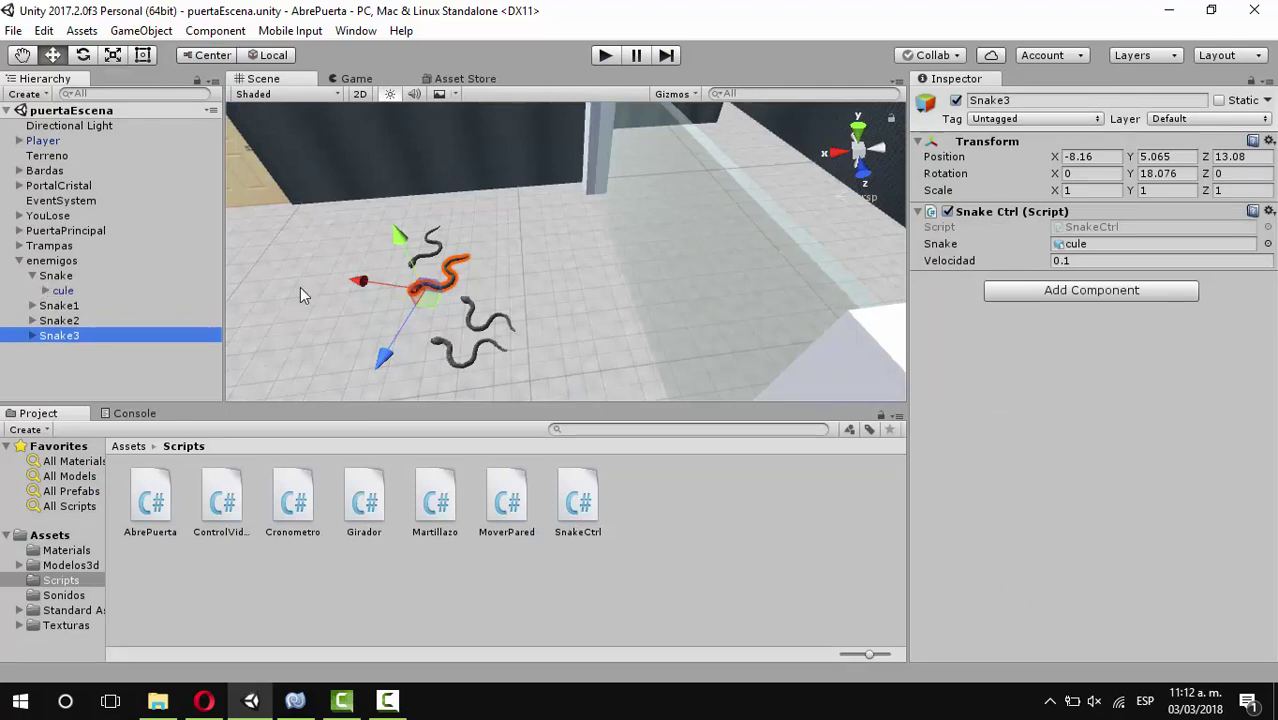
left_click(70, 276)
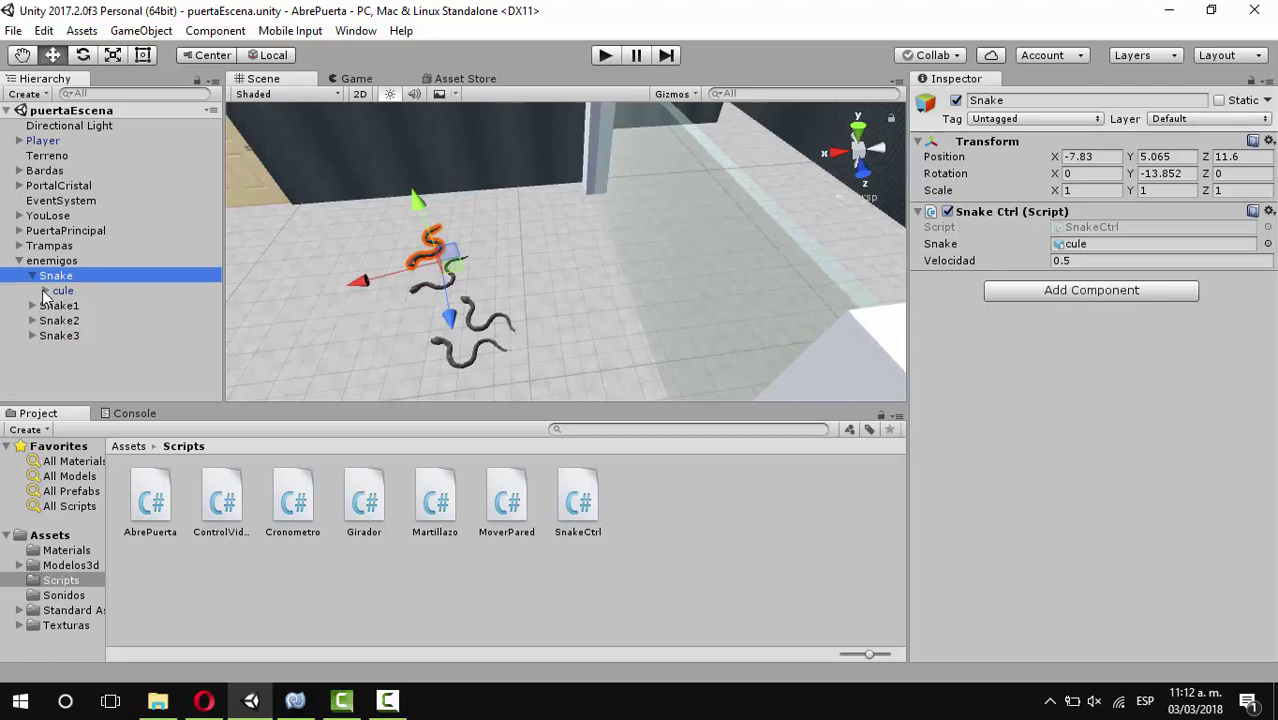
left_click(63, 291)
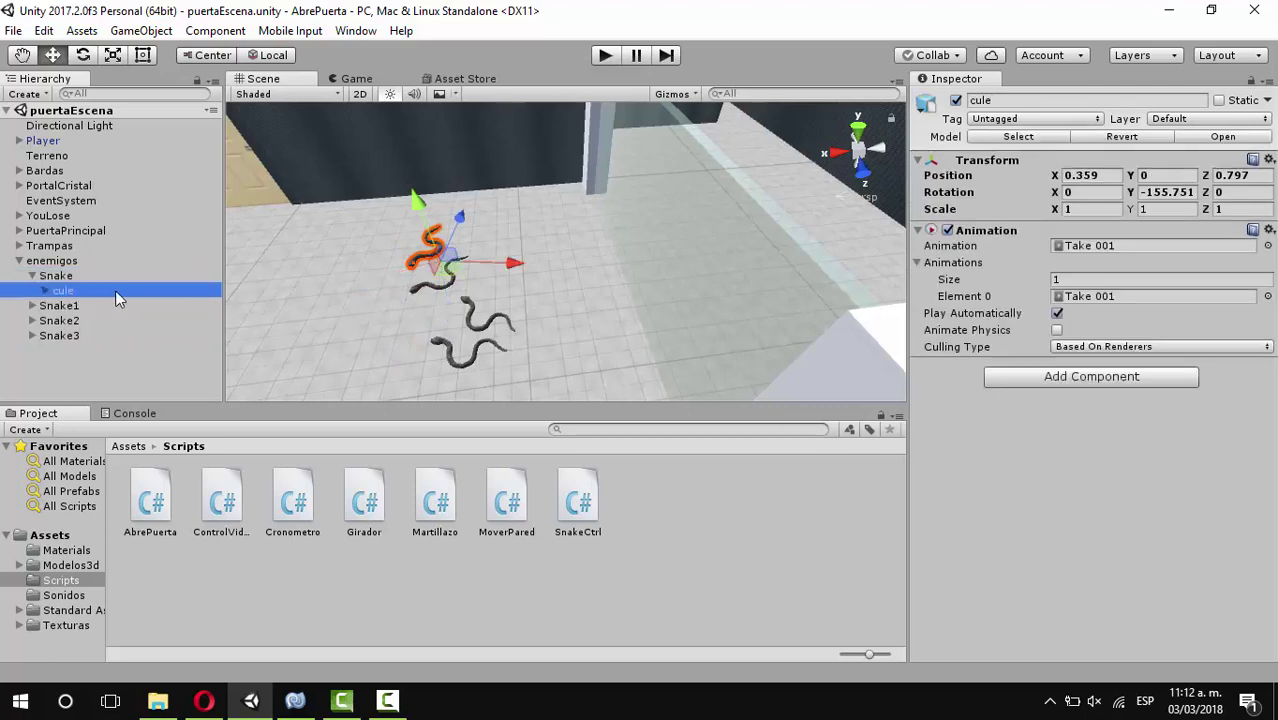
left_click(45, 290)
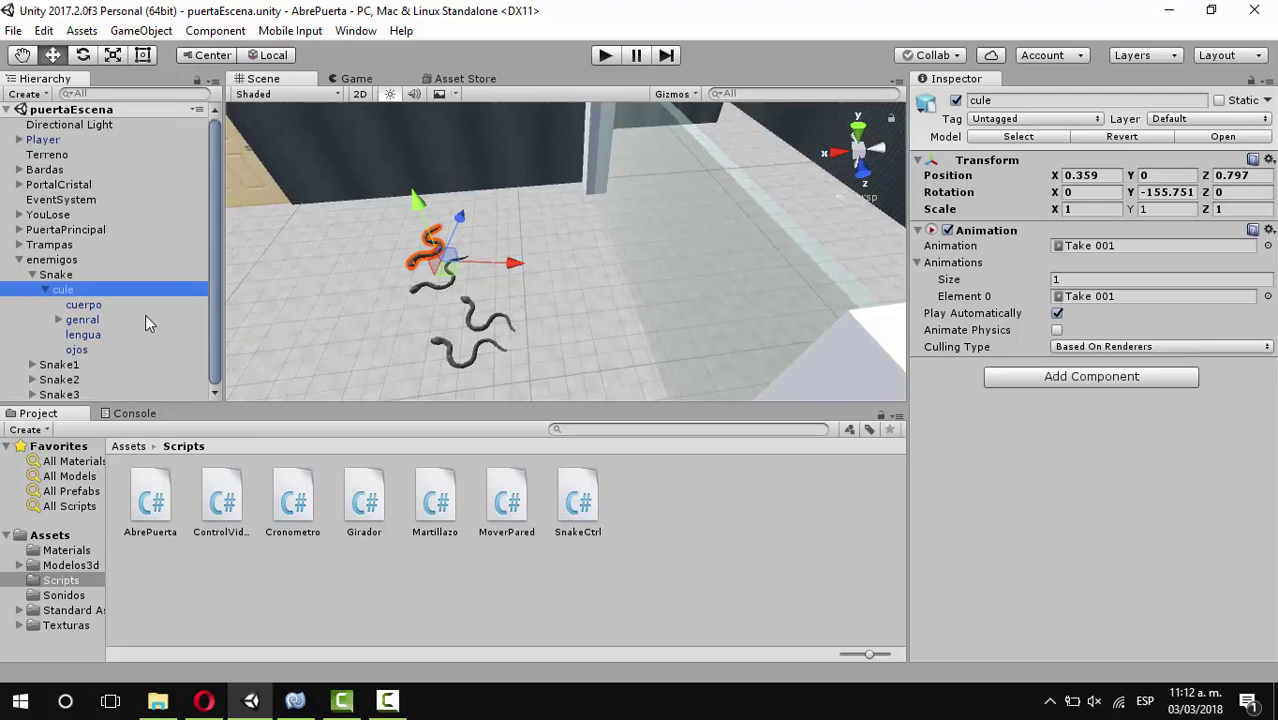
left_click(349, 316)
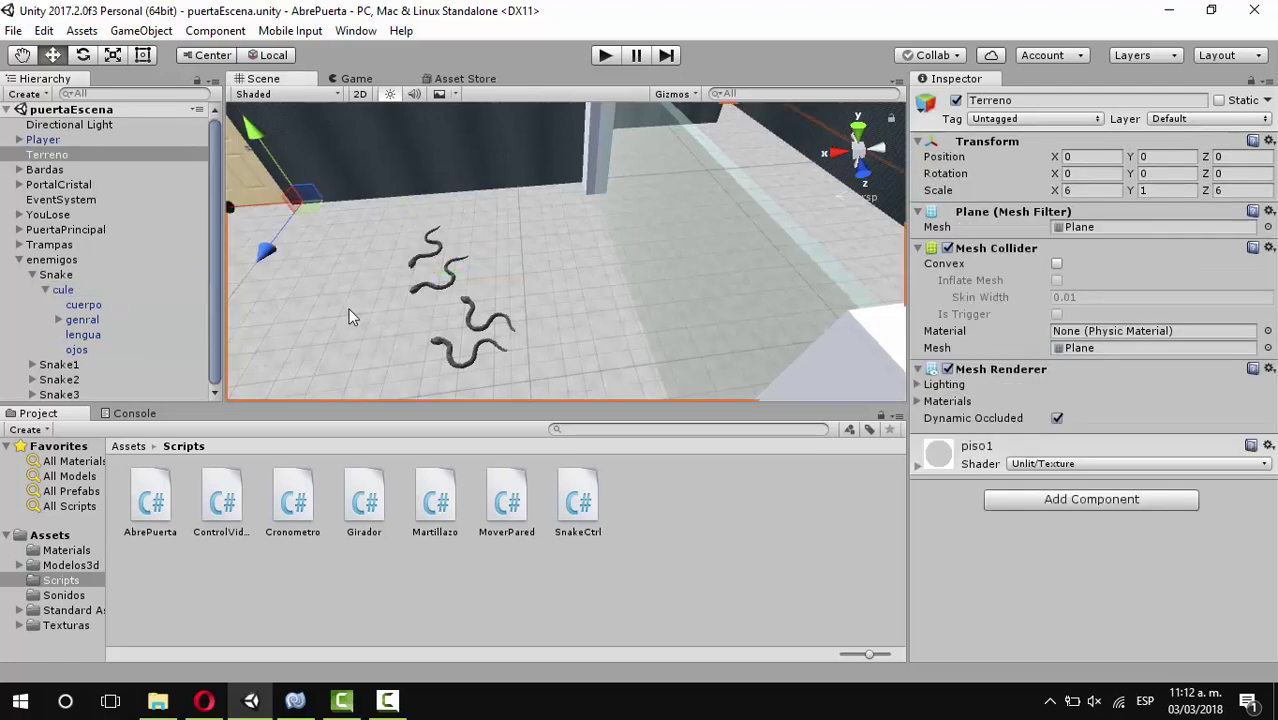
left_click(63, 290)
left_click(82, 304)
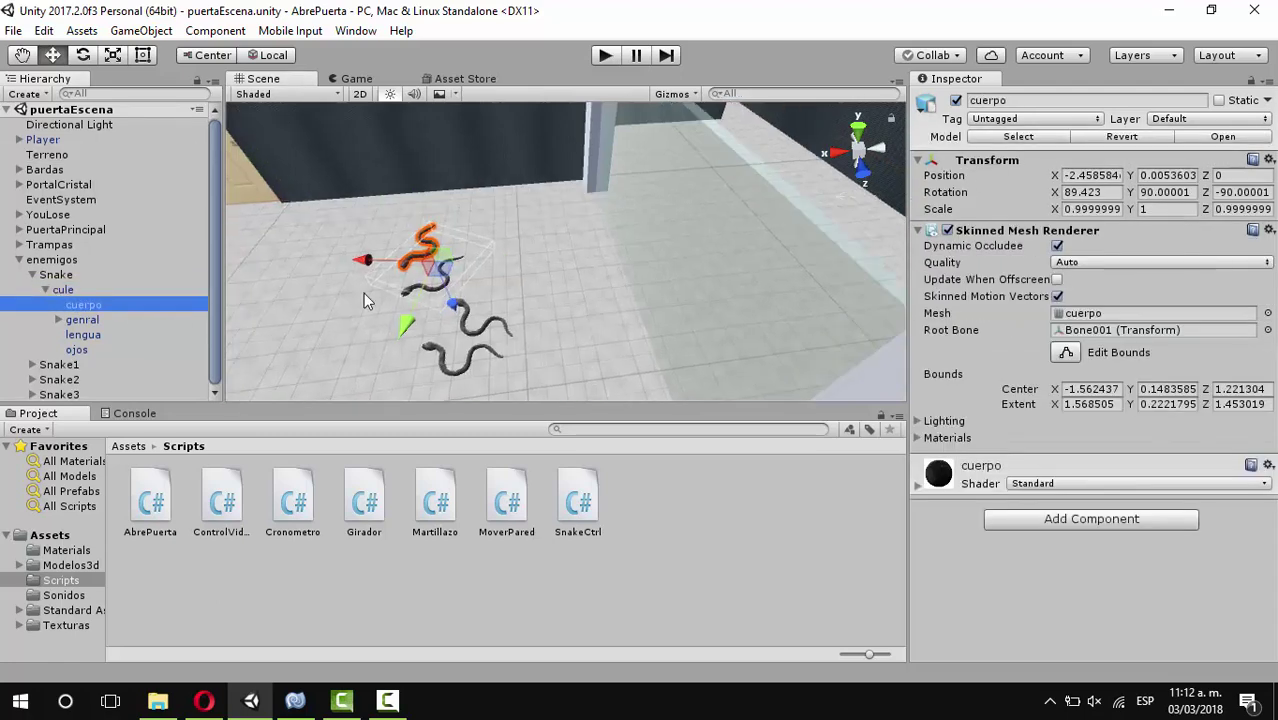
Zoom and pan the Scene view to centre the snakes, and select the tongue mesh lengua
scroll(365, 300, "up", 5)
middle_click(402, 314)
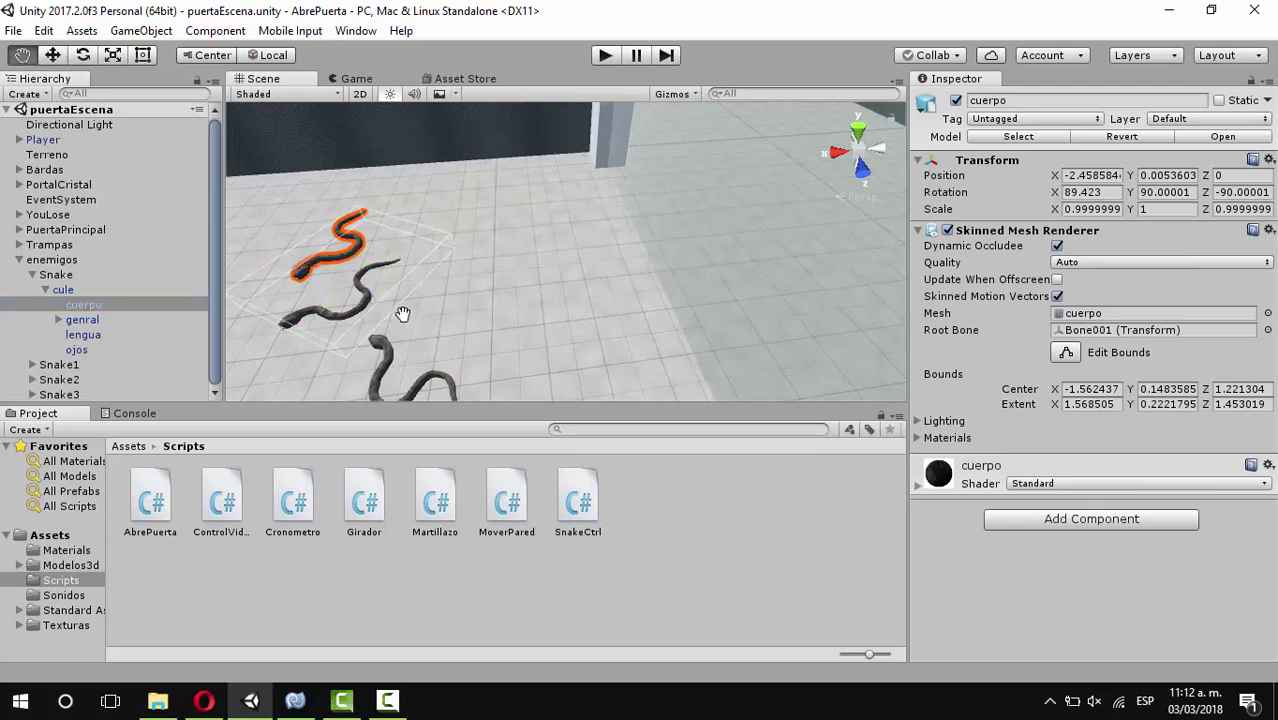
left_click_drag(402, 314, 505, 282)
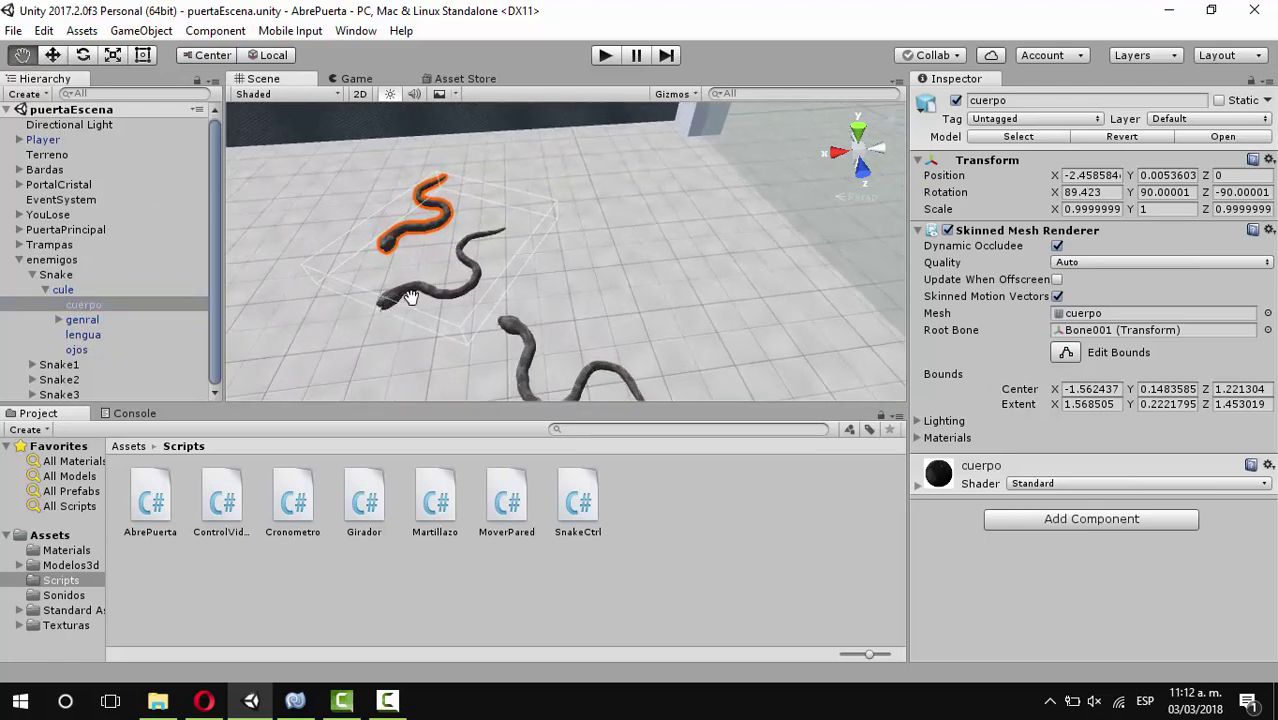
left_click_drag(410, 298, 295, 308)
left_click(84, 335)
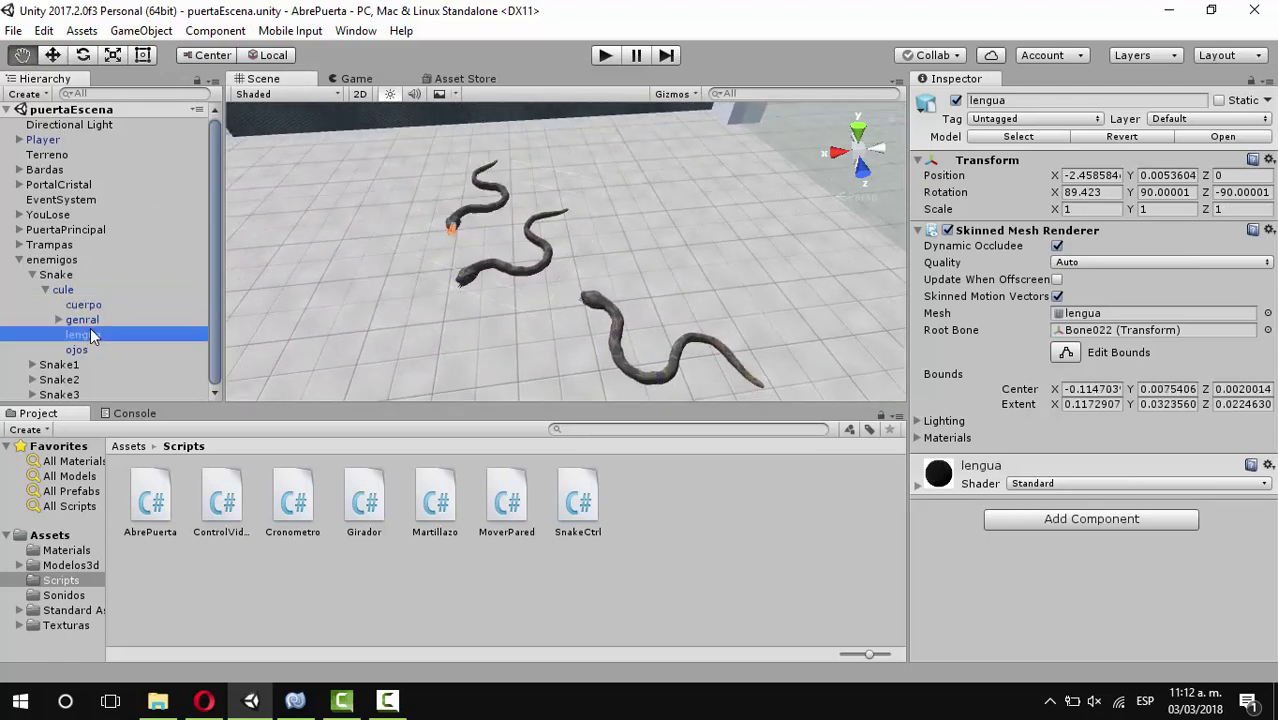
scroll(430, 280, "up", 3)
scroll(443, 282, "up", 3)
scroll(443, 282, "up", 2)
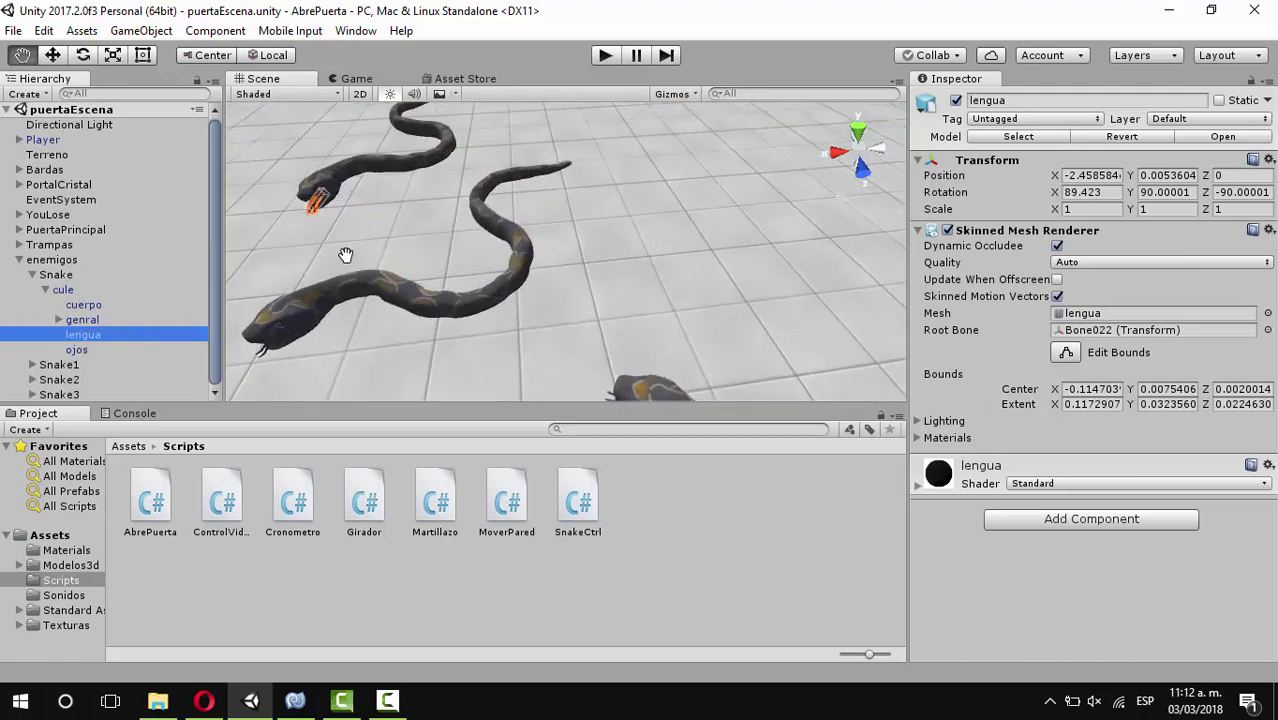
Inspect genral's Circle001 bone, reselect lengua, and zoom in on the snake's head
left_click(58, 320)
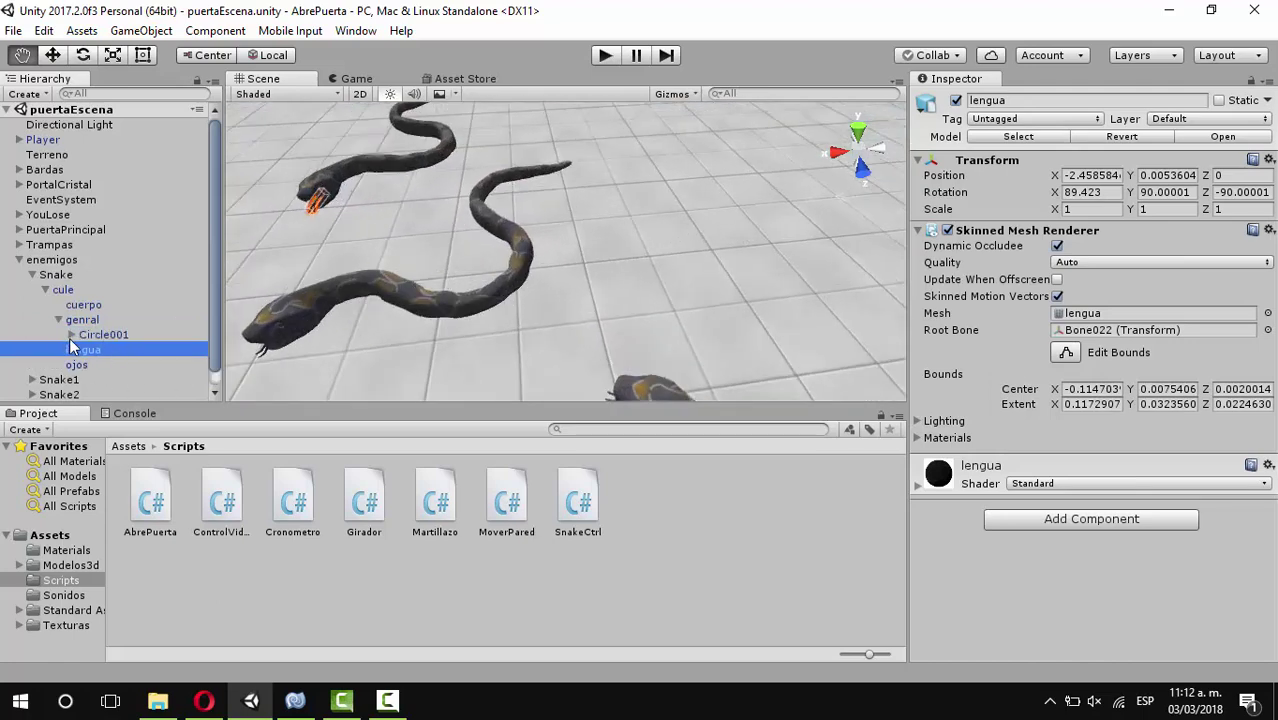
left_click(81, 337)
left_click(58, 320)
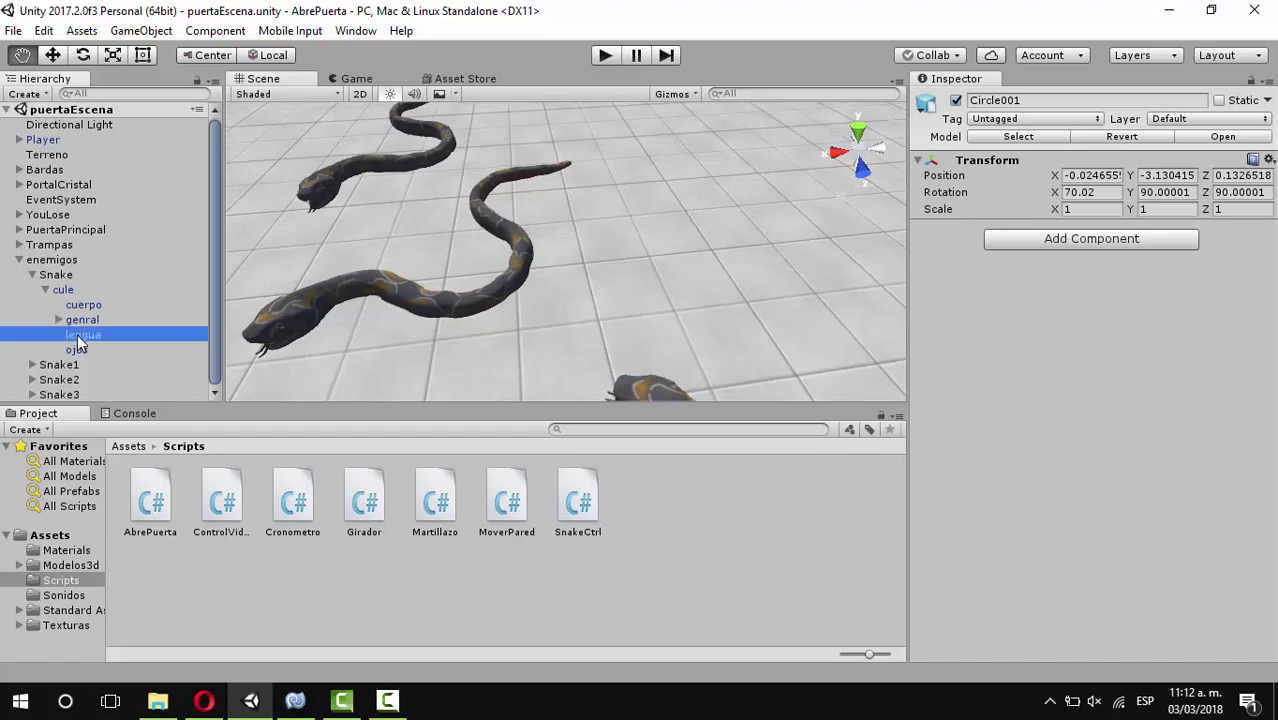
left_click(79, 336)
scroll(353, 241, "up", 1)
scroll(353, 241, "up", 2)
mouse_move(337, 251)
left_mouse_down()
mouse_move(533, 268)
mouse_move(526, 307)
mouse_move(419, 306)
left_mouse_up()
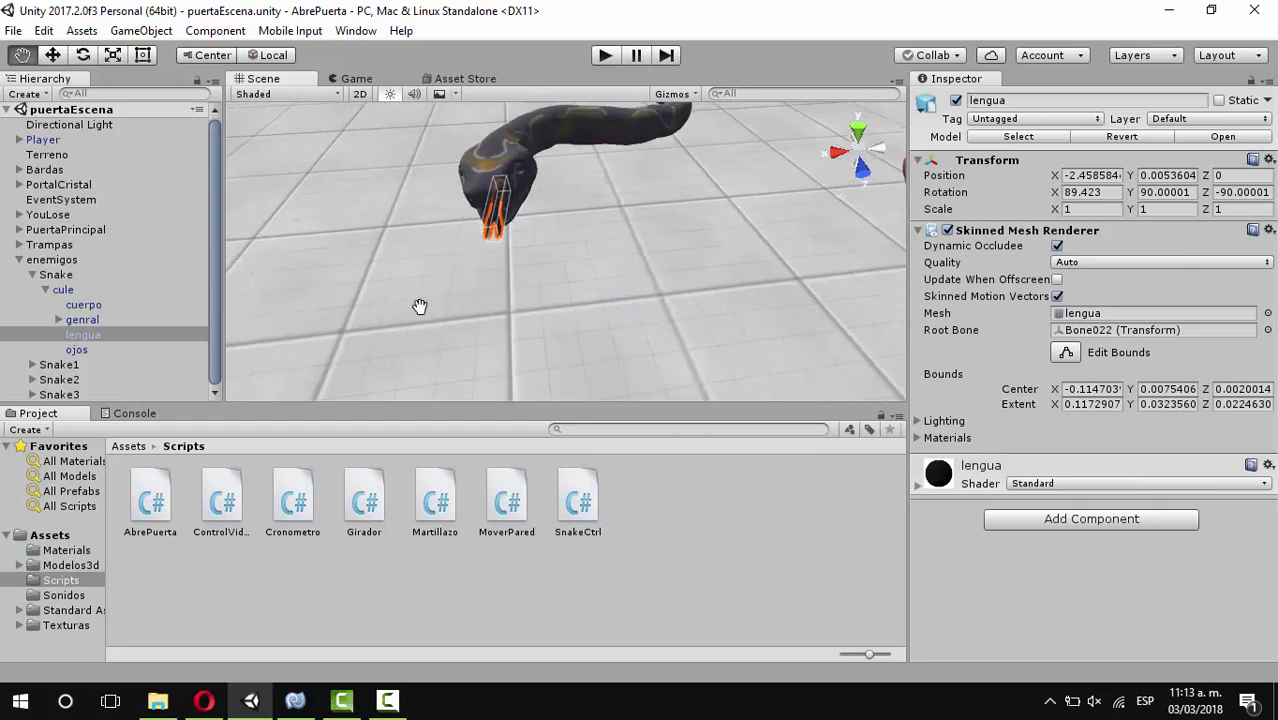
left_click(112, 336)
Add a Sphere as a child of lengua and frame it in the Scene view
right_click(115, 332)
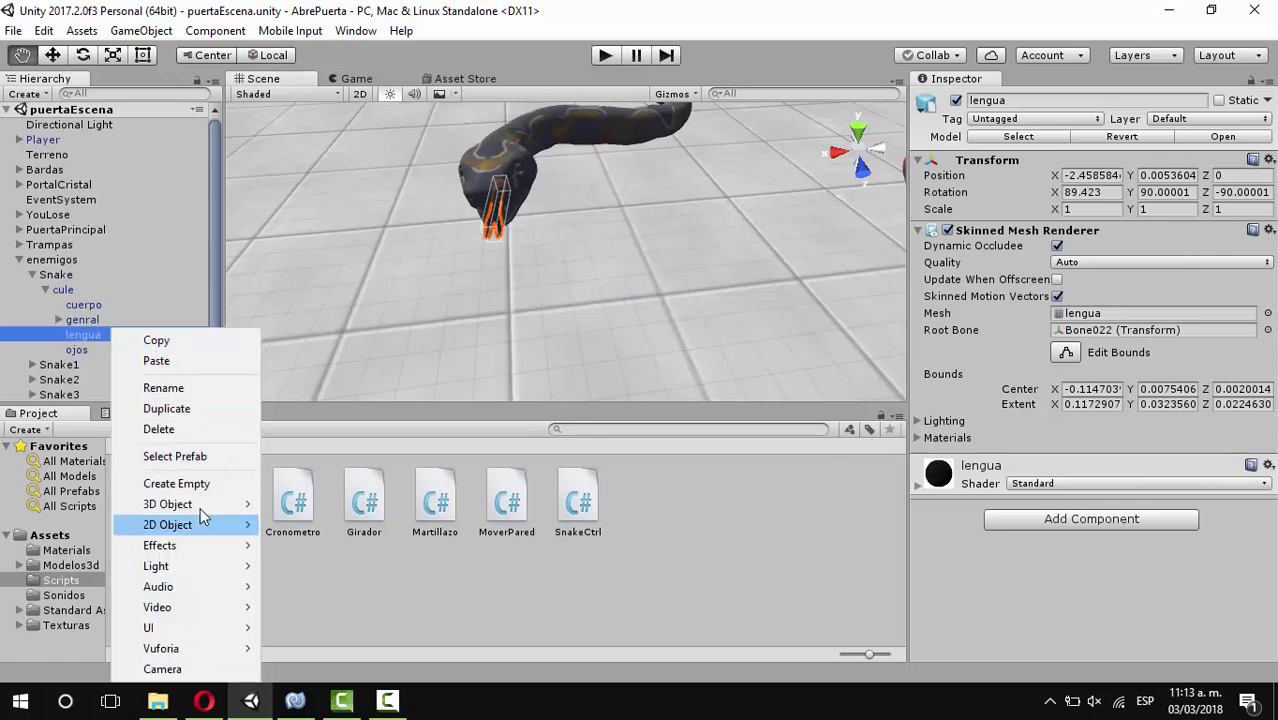
mouse_move(200, 503)
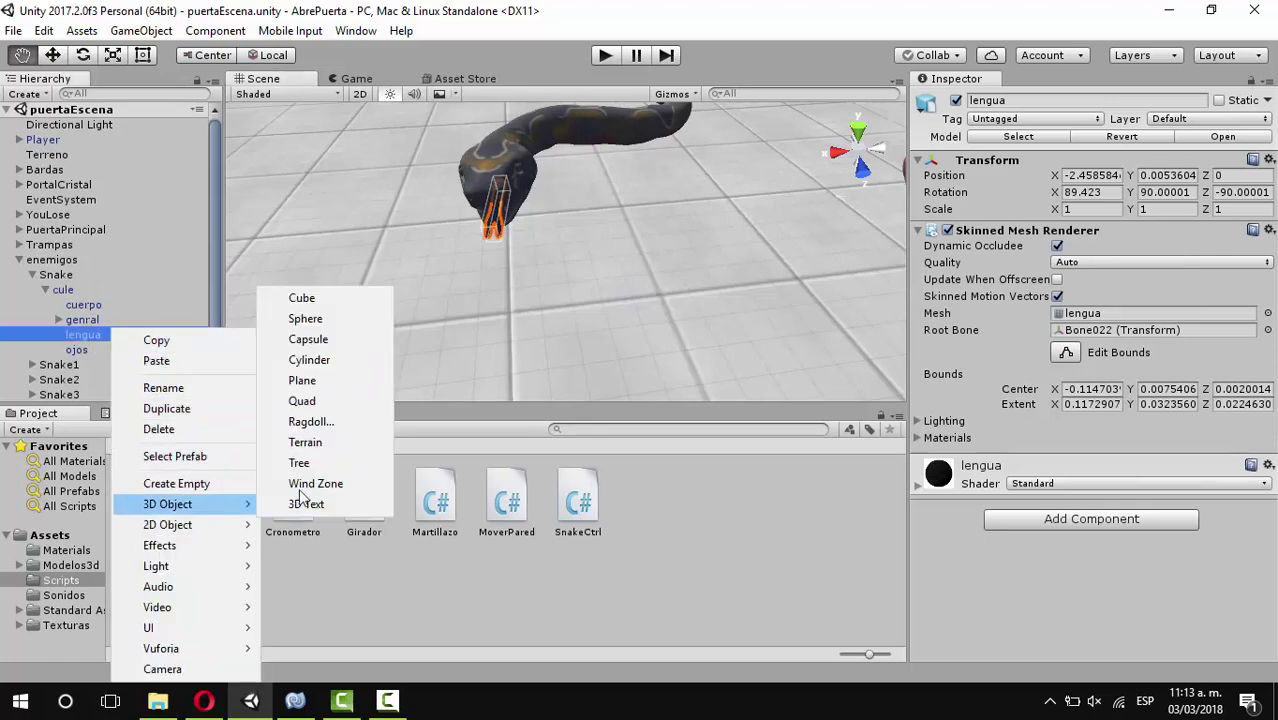
left_click(330, 316)
key("f")
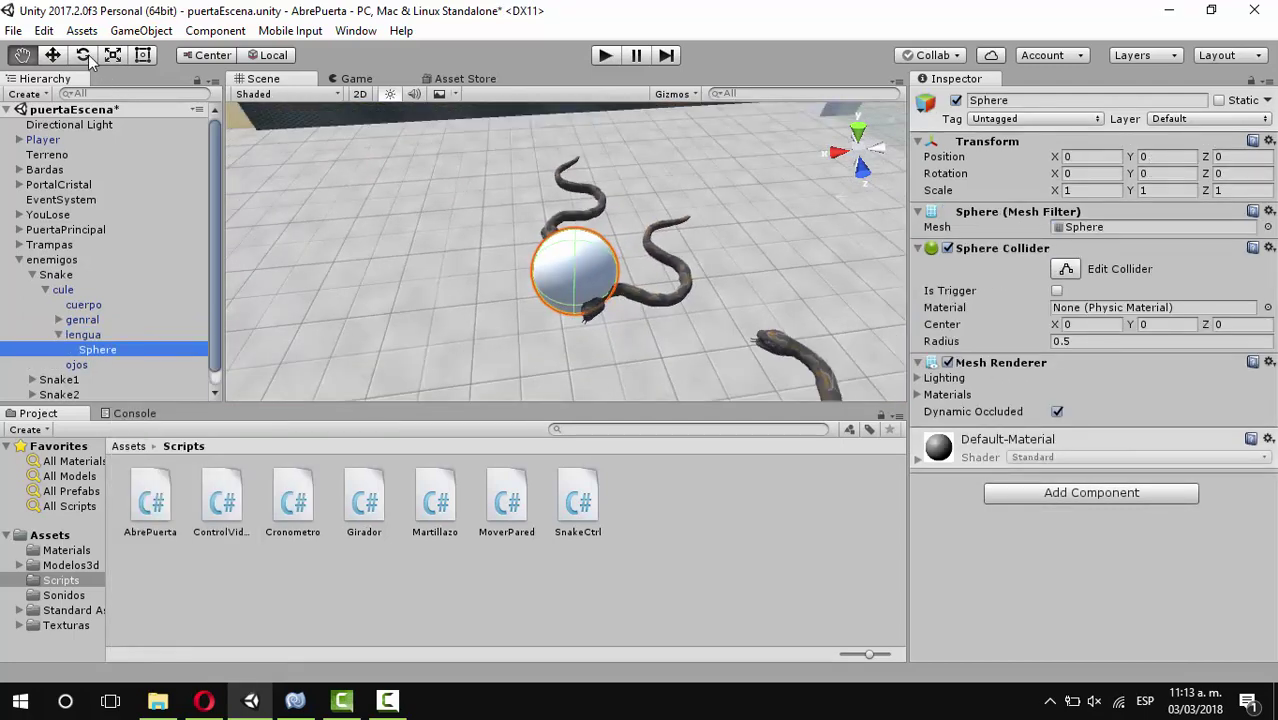
Remove the Sphere's Mesh Renderer so only its collider remains
left_click(88, 60)
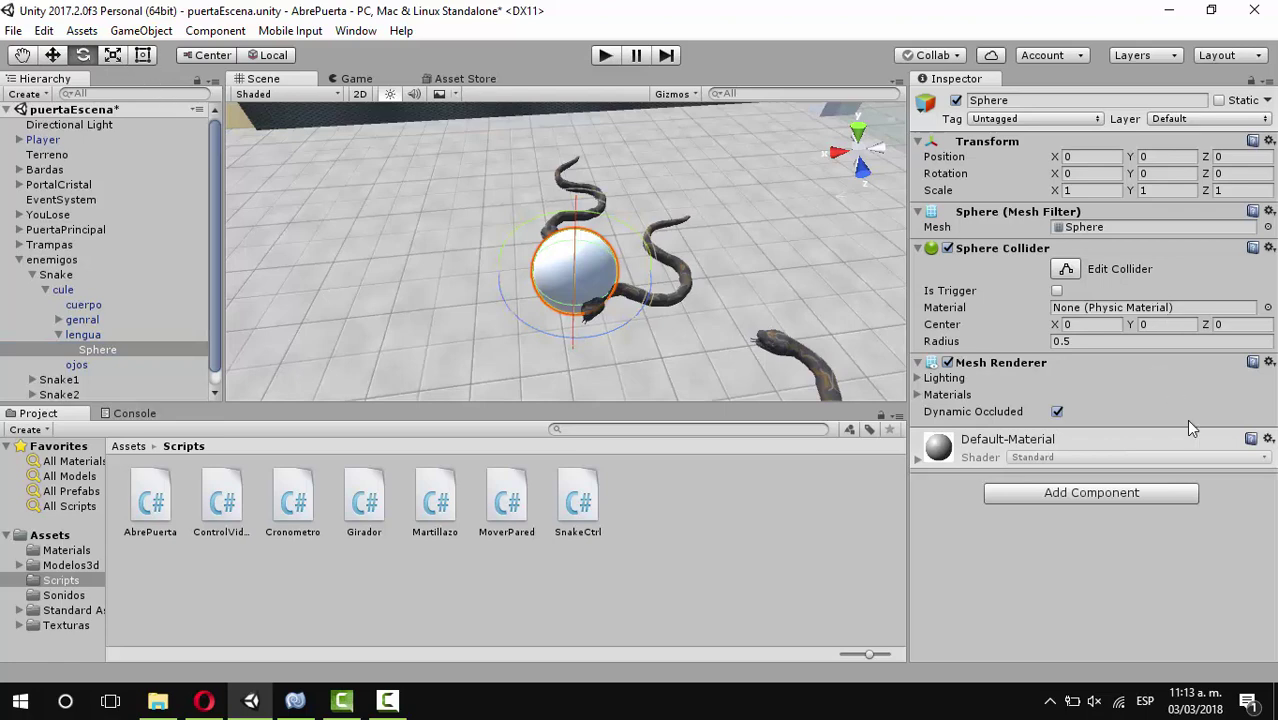
left_click(1269, 363)
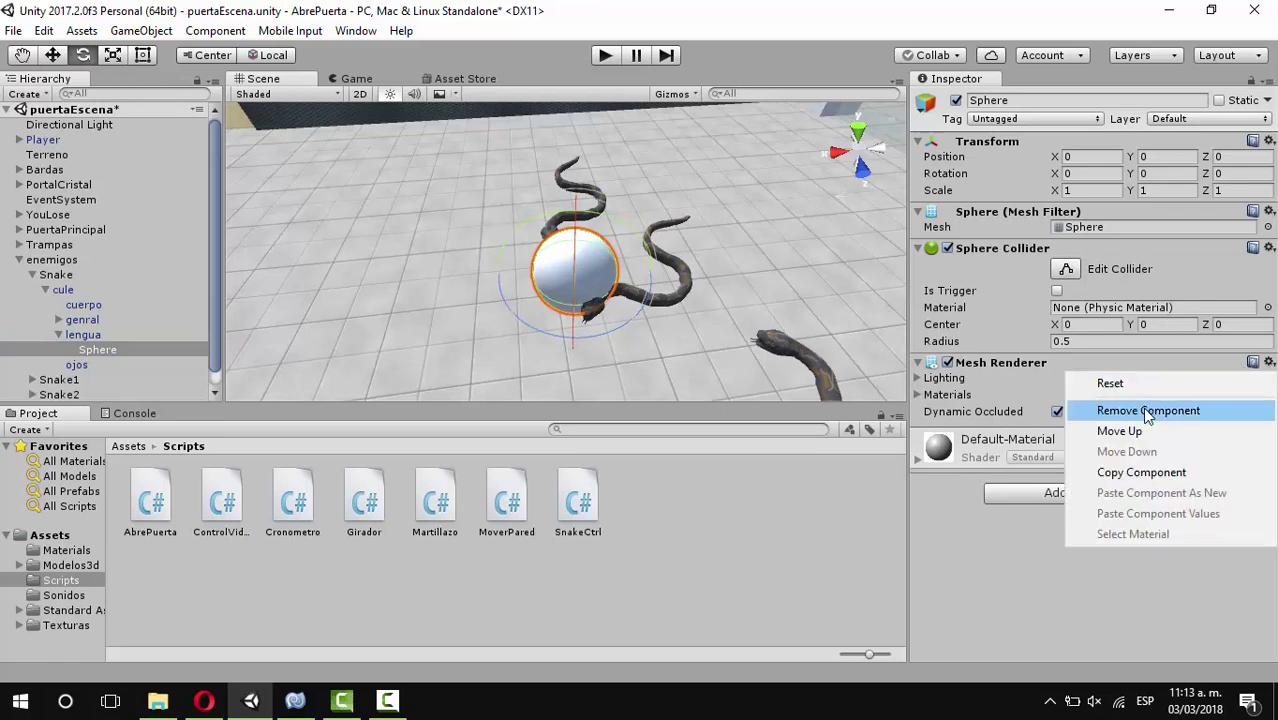
left_click(1145, 410)
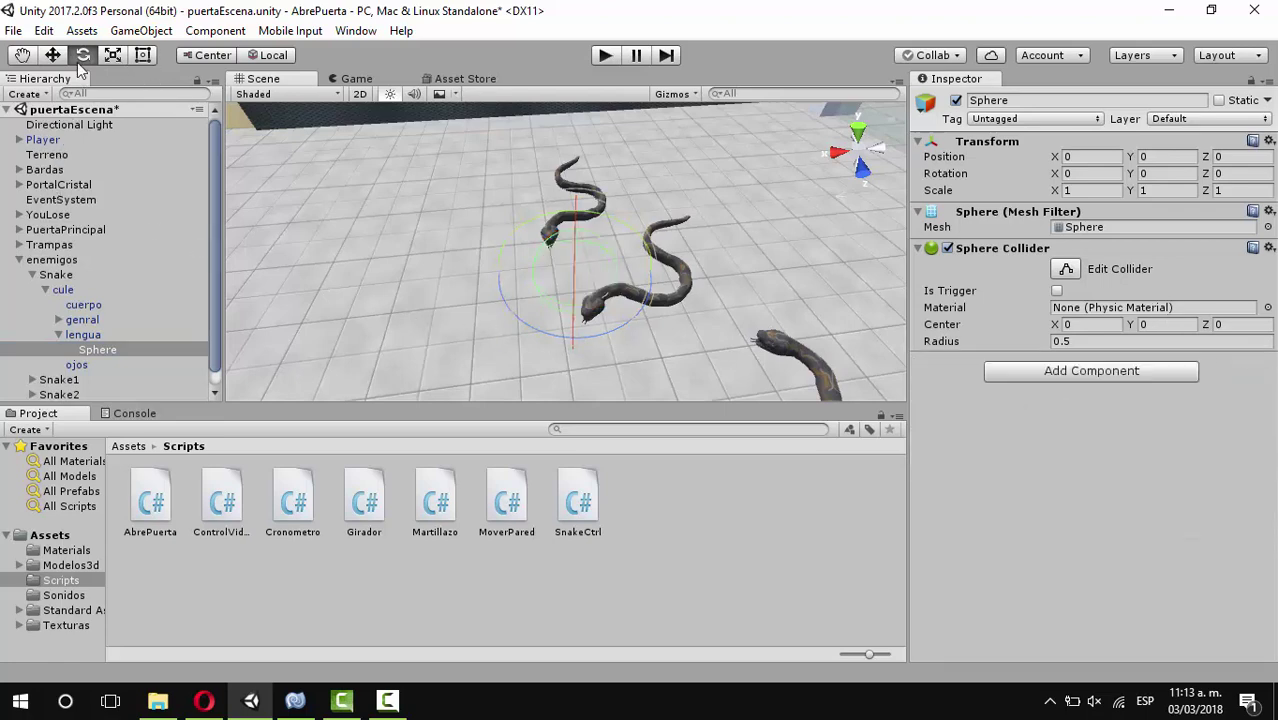
Shrink the Sphere with the Scale tool, first to about 0.59, then to about 0.25
left_click(113, 58)
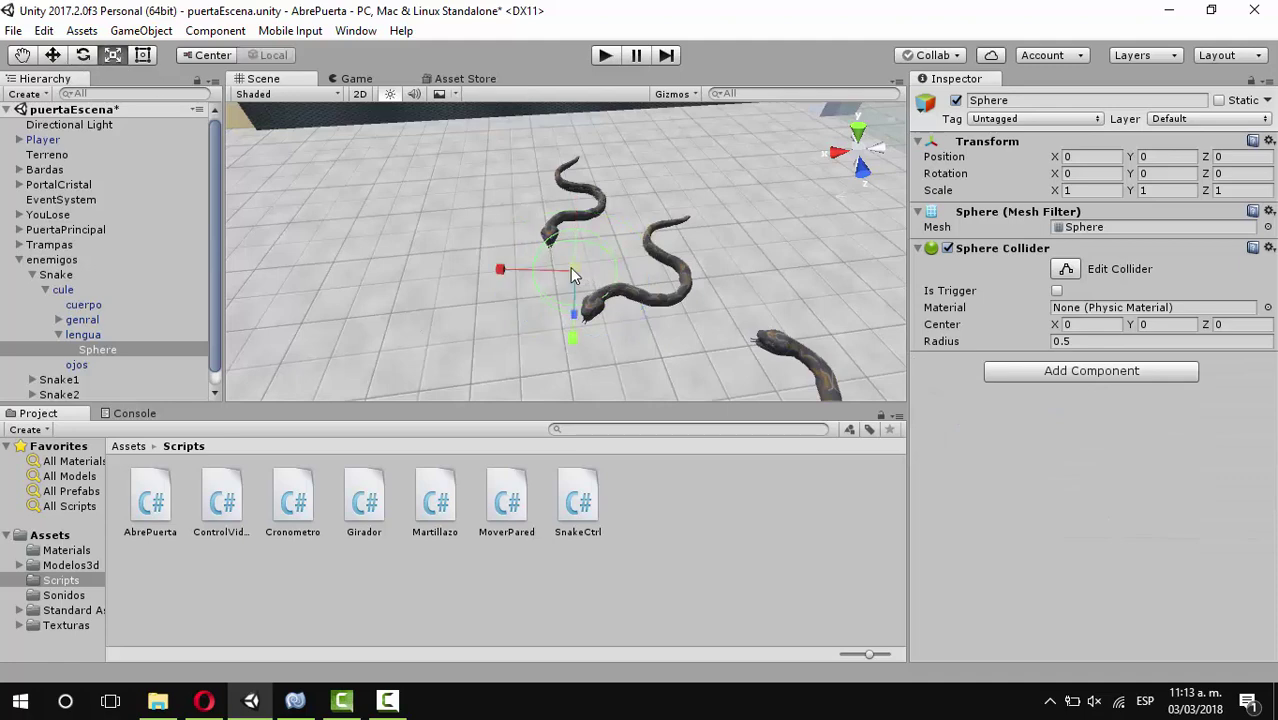
mouse_move(570, 270)
left_mouse_down()
mouse_move(534, 286)
mouse_move(476, 270)
mouse_move(474, 245)
mouse_move(462, 245)
left_mouse_up()
left_click(58, 55)
scroll(506, 290, "up", 2)
scroll(506, 293, "up", 2)
scroll(506, 295, "up", 2)
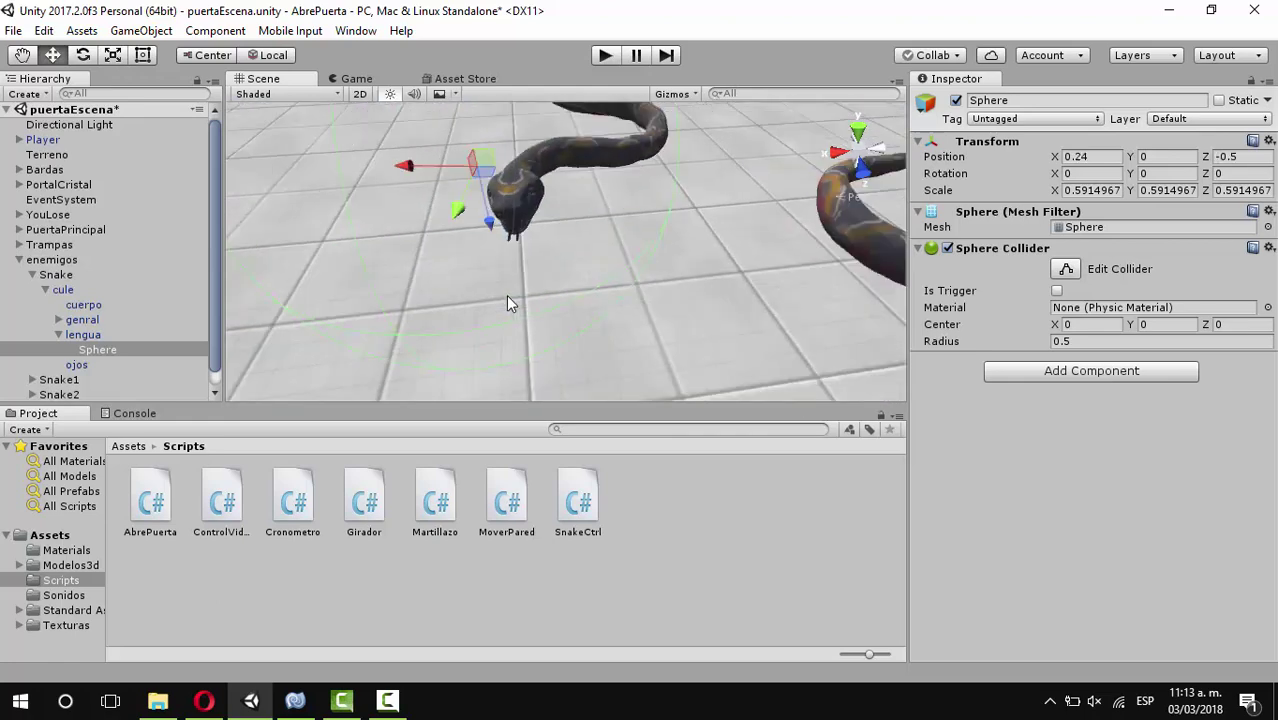
scroll(506, 295, "down", 3)
left_click(113, 57)
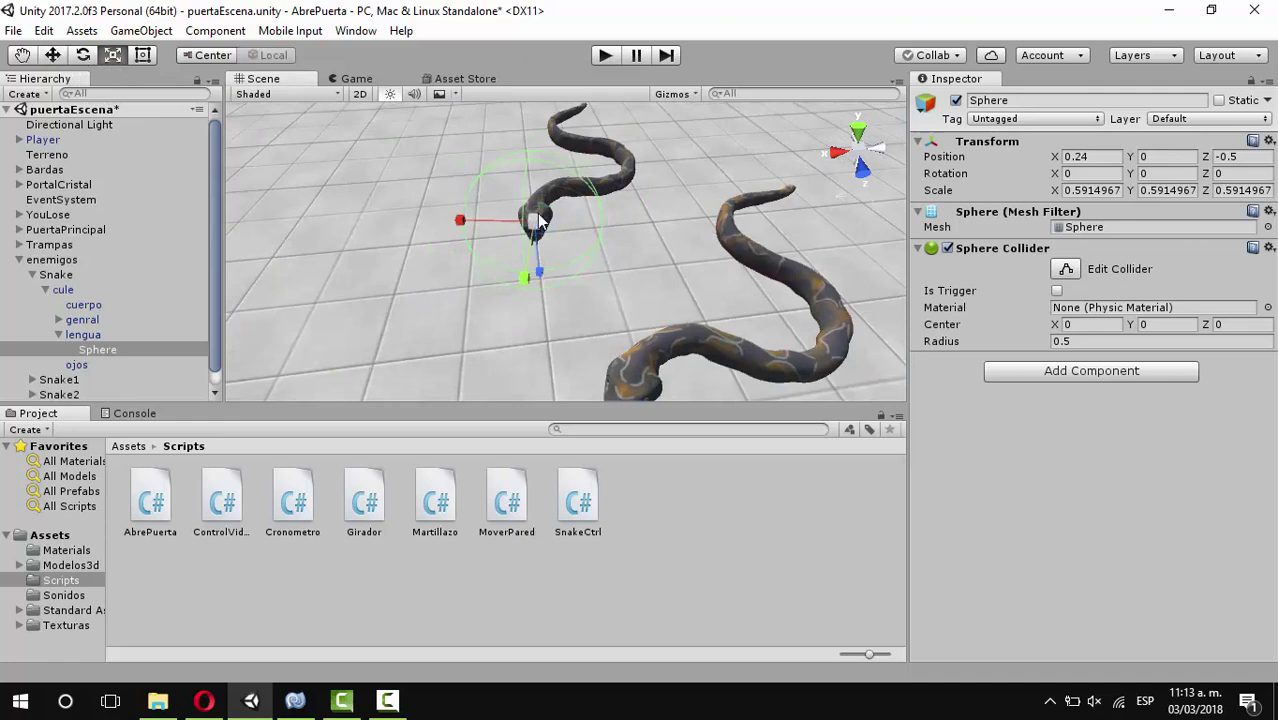
left_click_drag(538, 220, 490, 250)
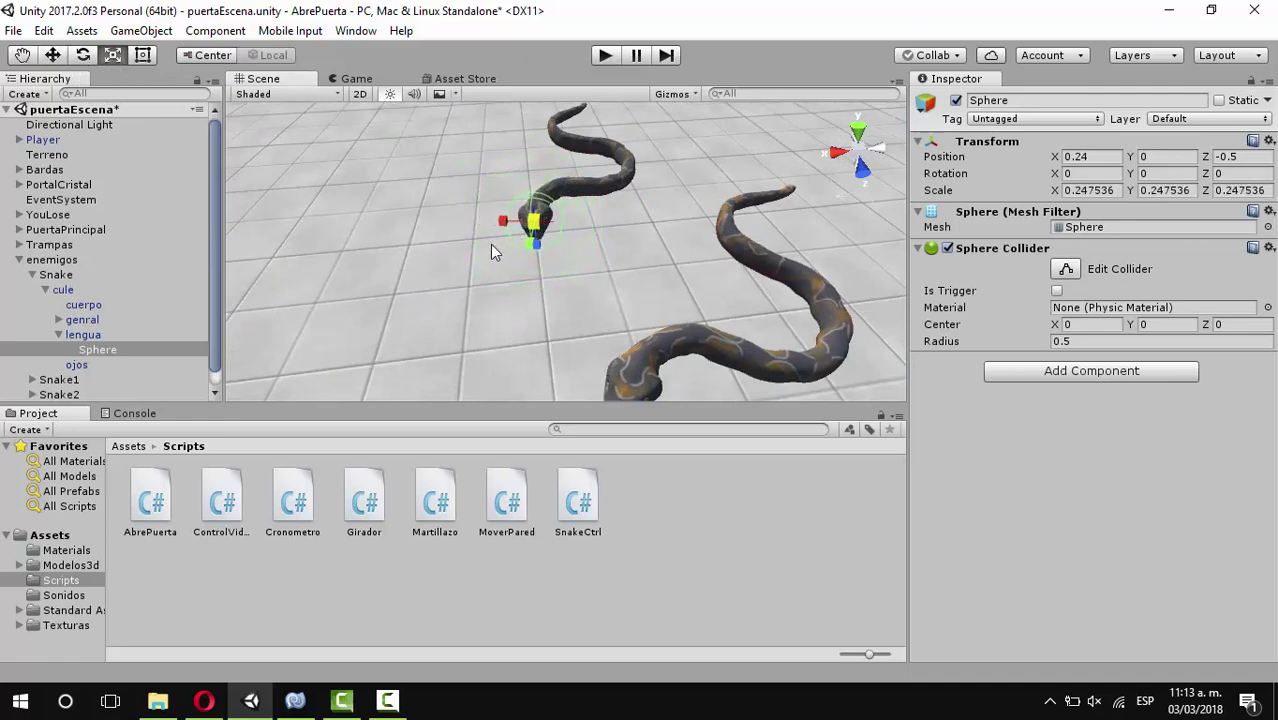
Move the sphere toward the snake's head, orbiting the view to see the snakes
left_click(52, 55)
left_click_drag(538, 272, 546, 281)
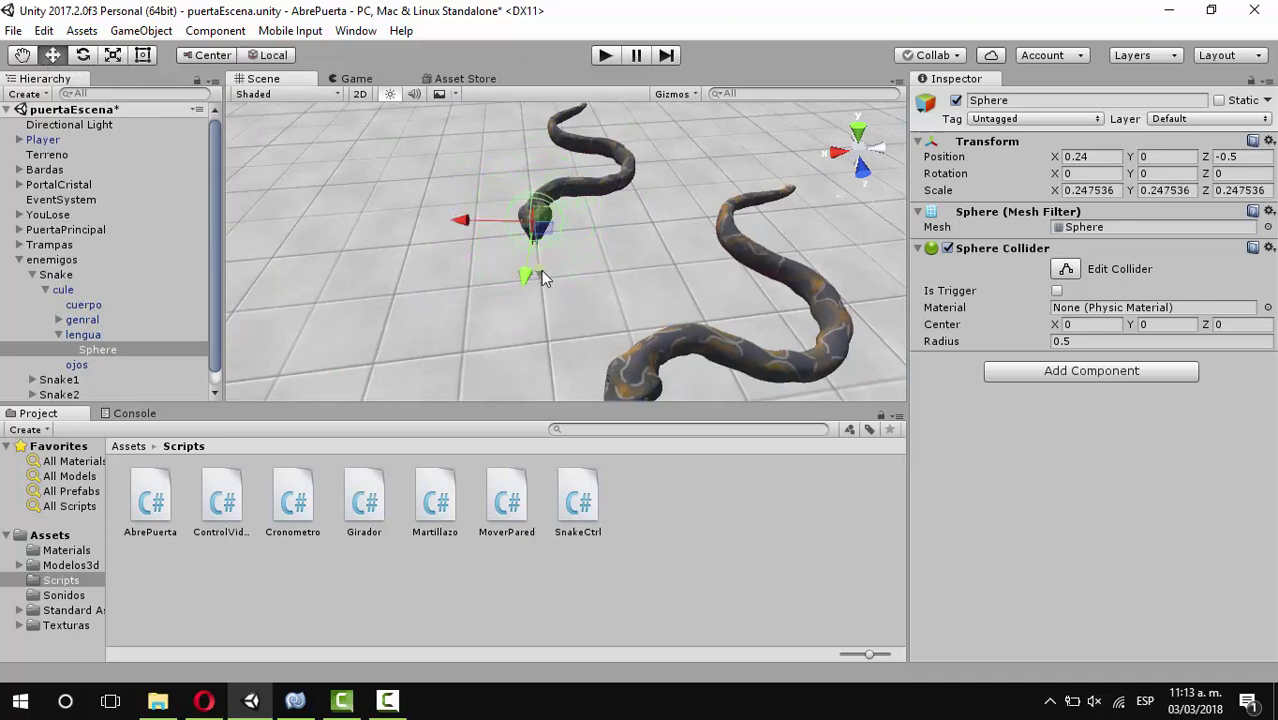
scroll(546, 281, "up", 3)
right_click_drag(546, 281, 75, 127)
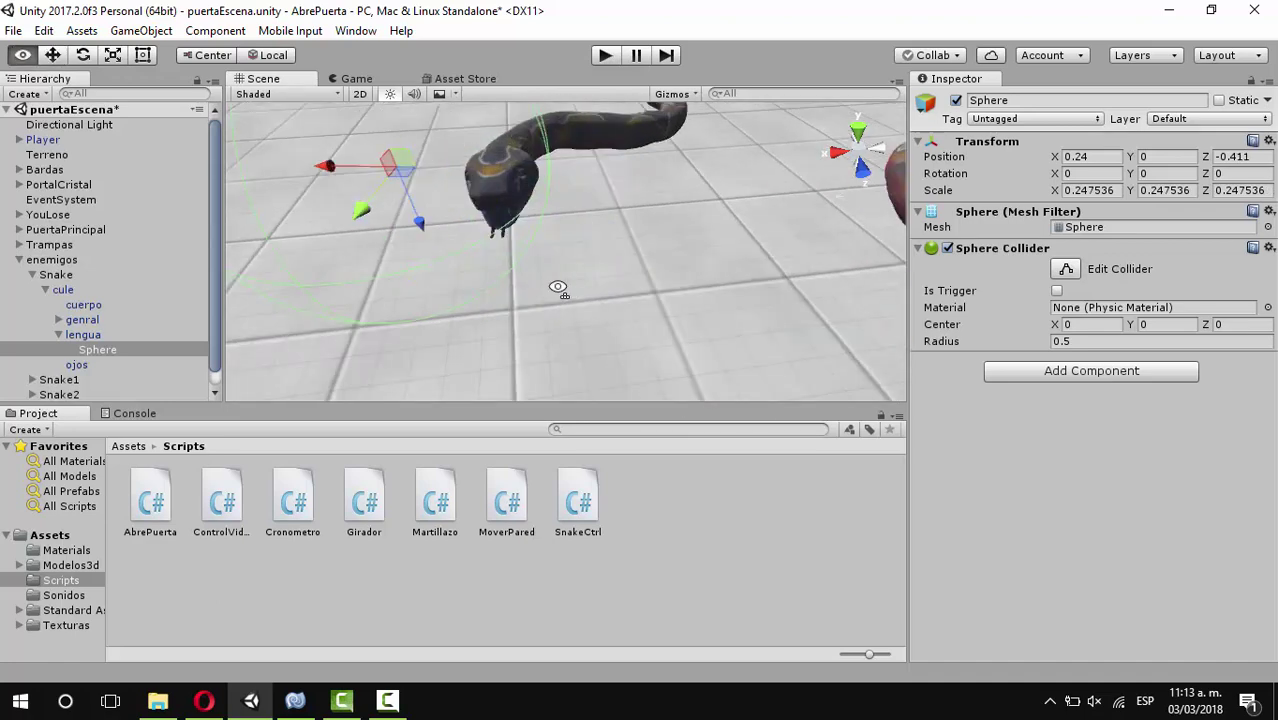
left_click(22, 55)
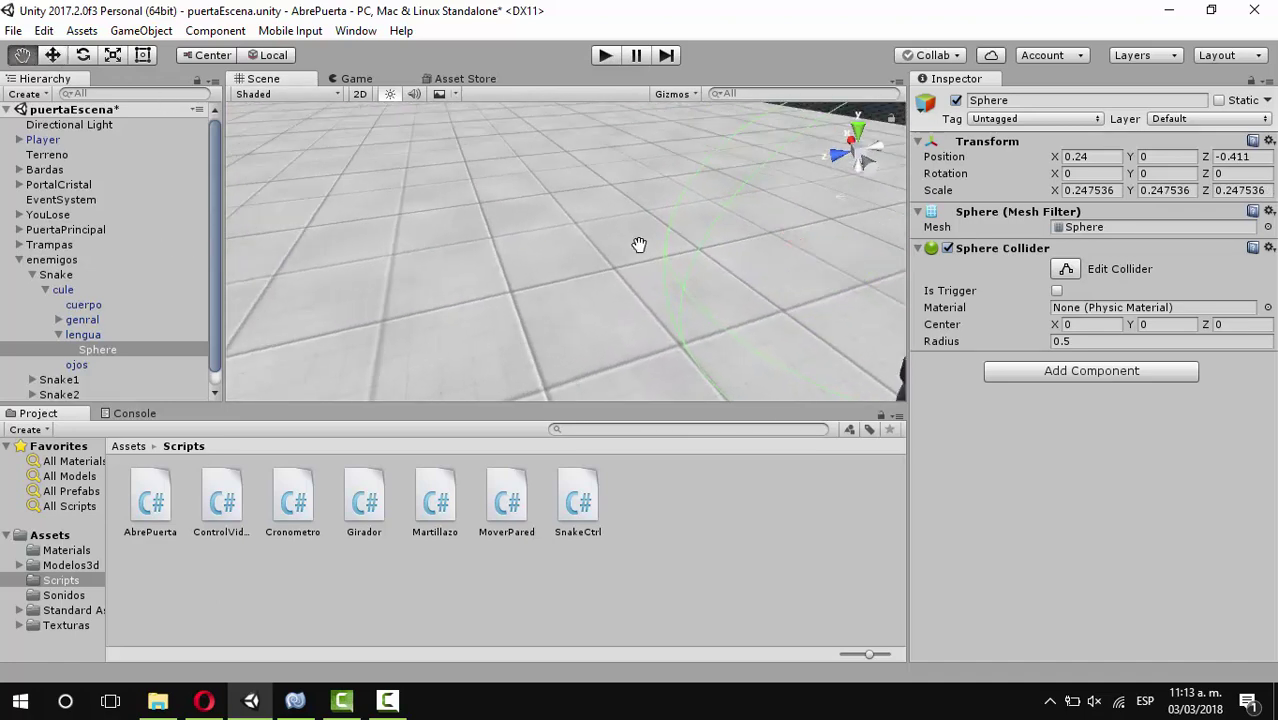
mouse_move(639, 243)
left_mouse_down()
mouse_move(577, 329)
mouse_move(682, 322)
left_mouse_up()
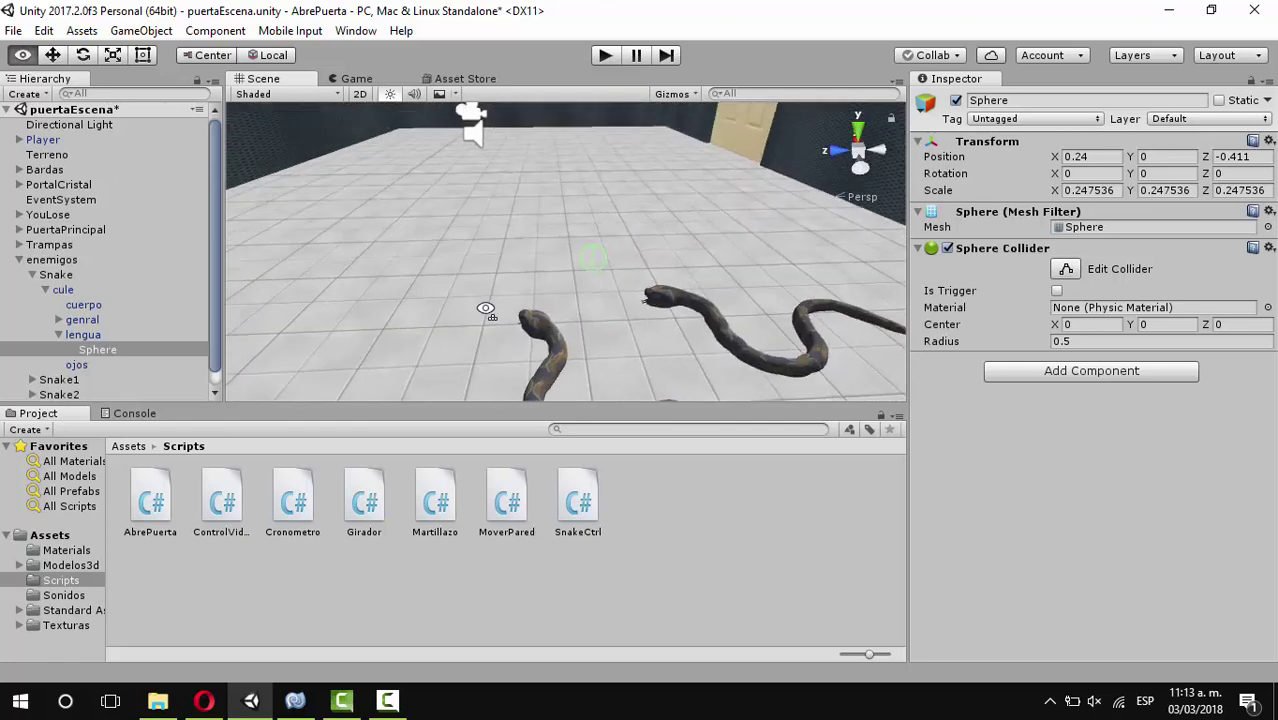
right_click_drag(682, 322, 765, 322)
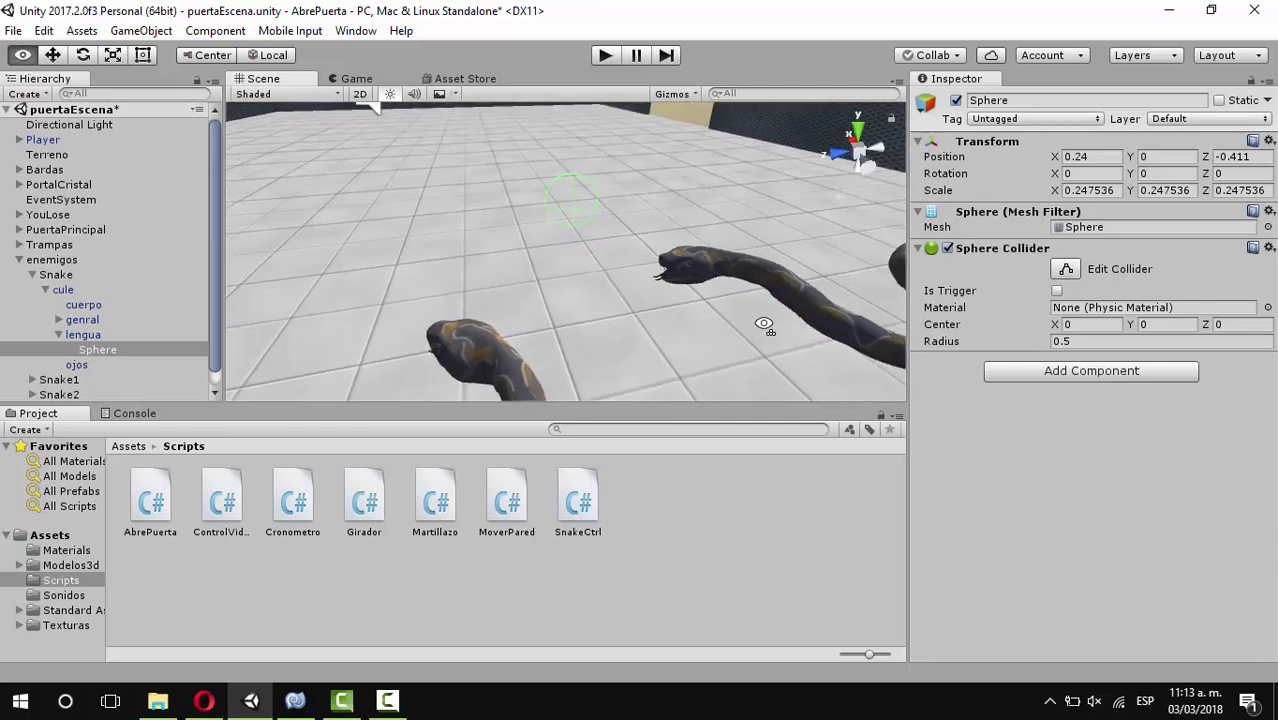
left_click(58, 55)
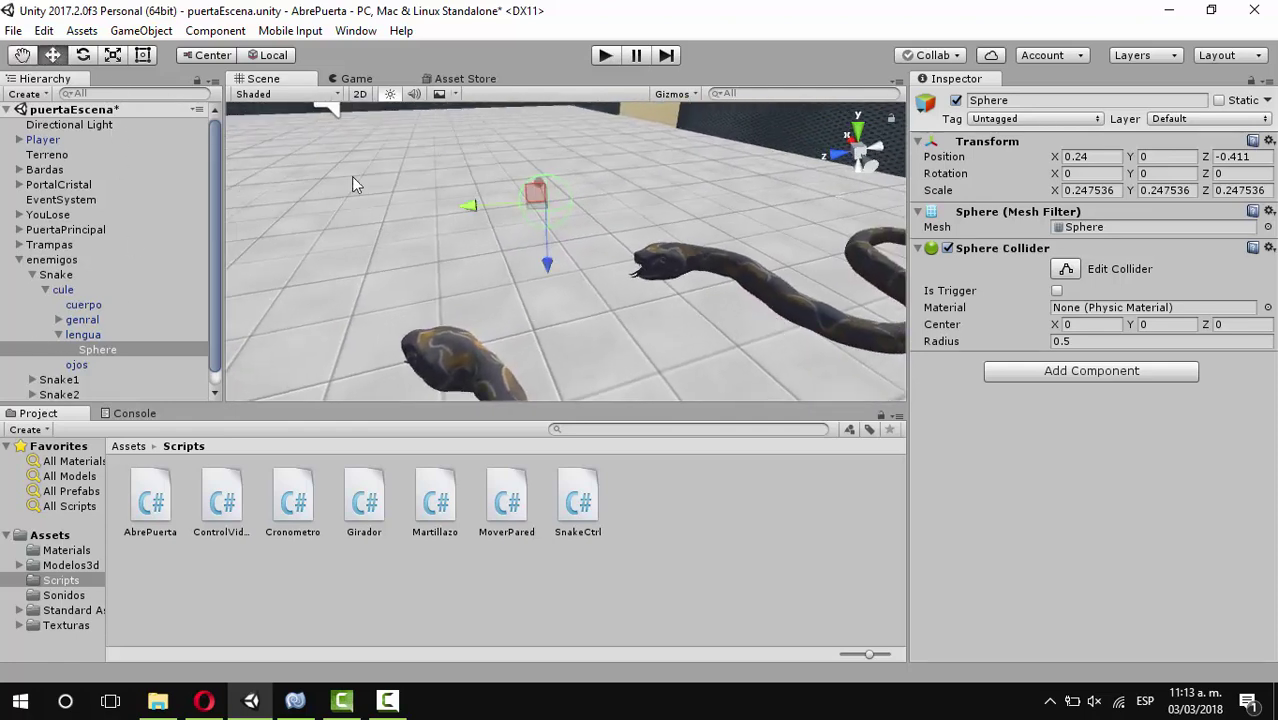
left_click_drag(547, 263, 584, 296)
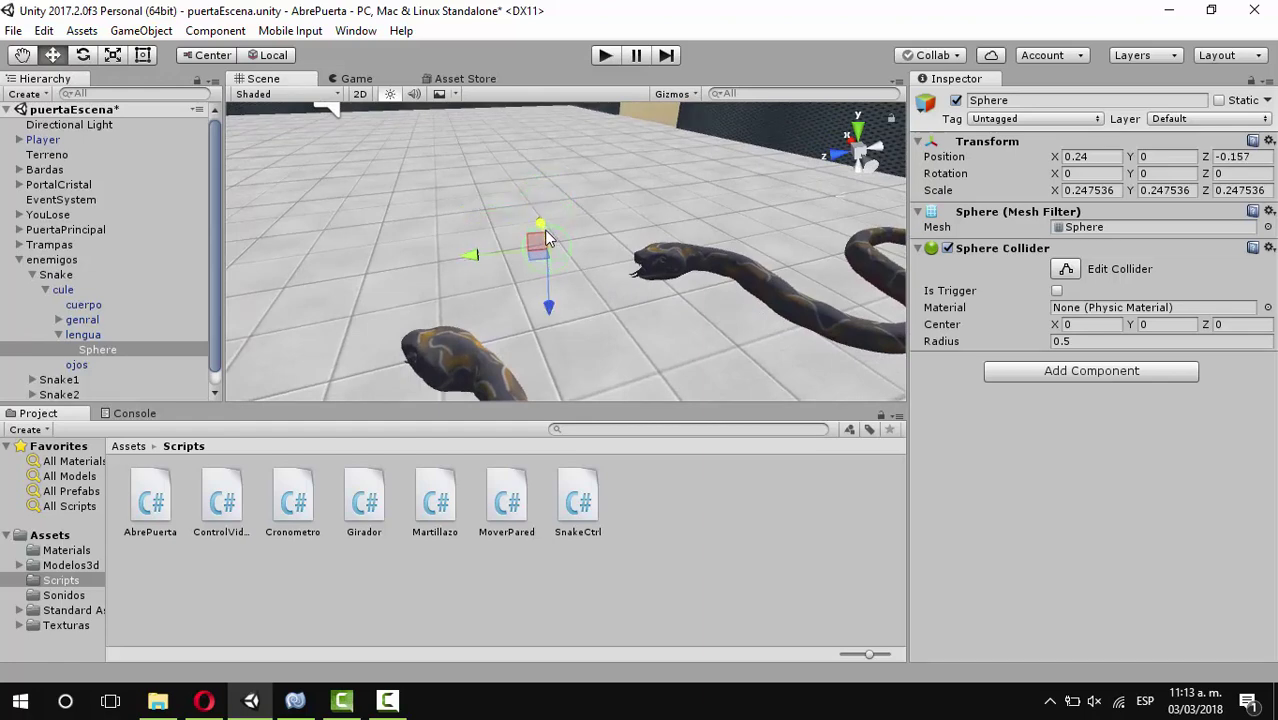
mouse_move(540, 223)
left_mouse_down()
mouse_move(480, 265)
mouse_move(577, 266)
left_mouse_up()
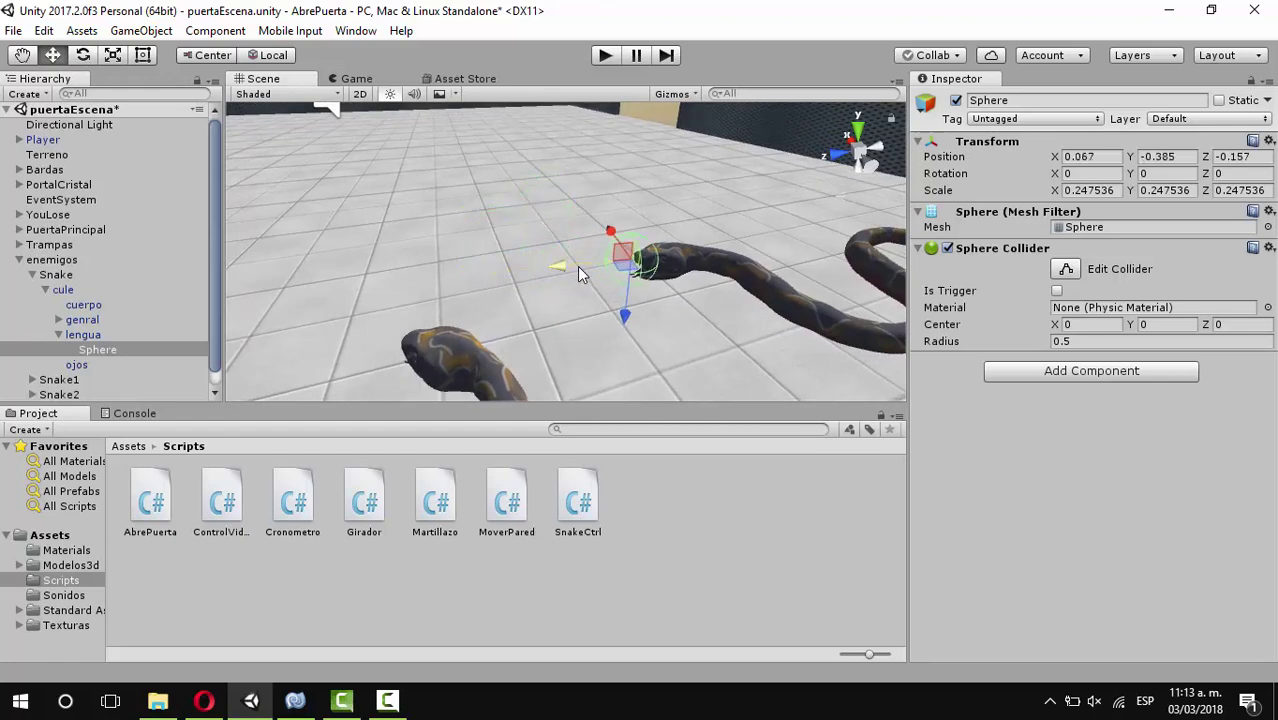
scroll(581, 279, "up", 3)
Place the sphere on the snake's head and lower it to the mouth
left_click(22, 55)
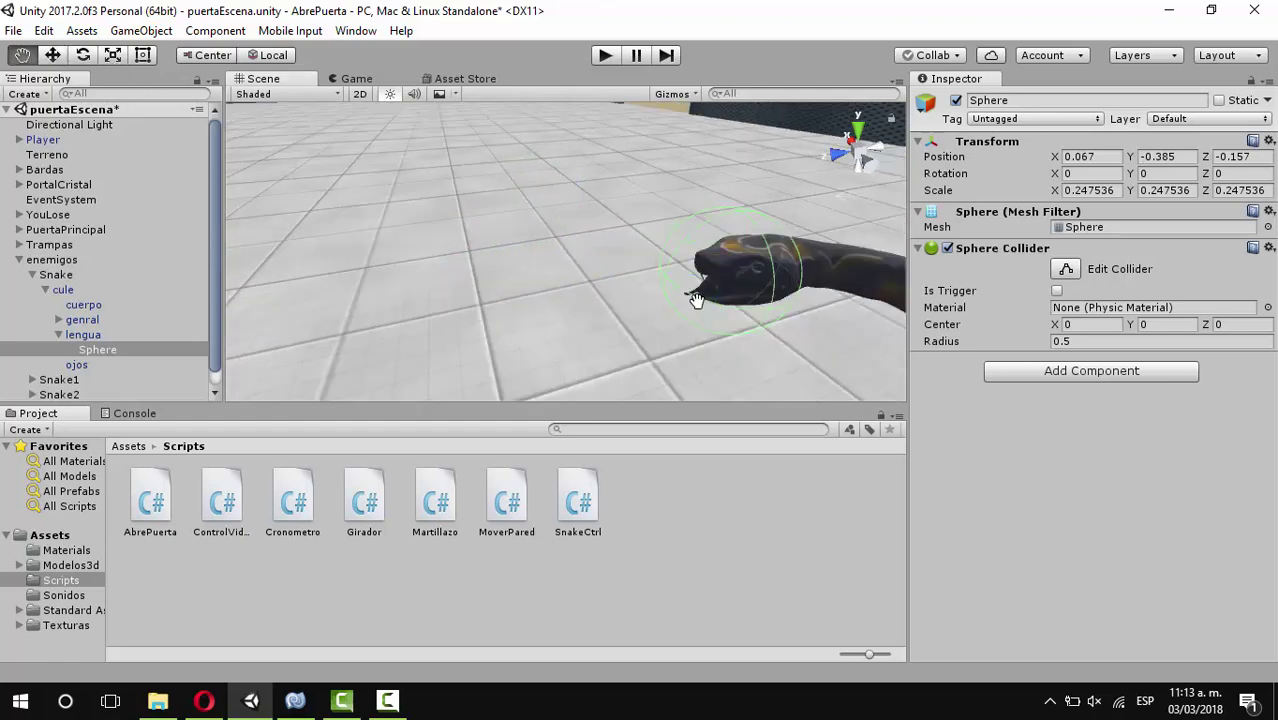
left_click_drag(720, 290, 550, 313, "alt")
left_click(56, 57)
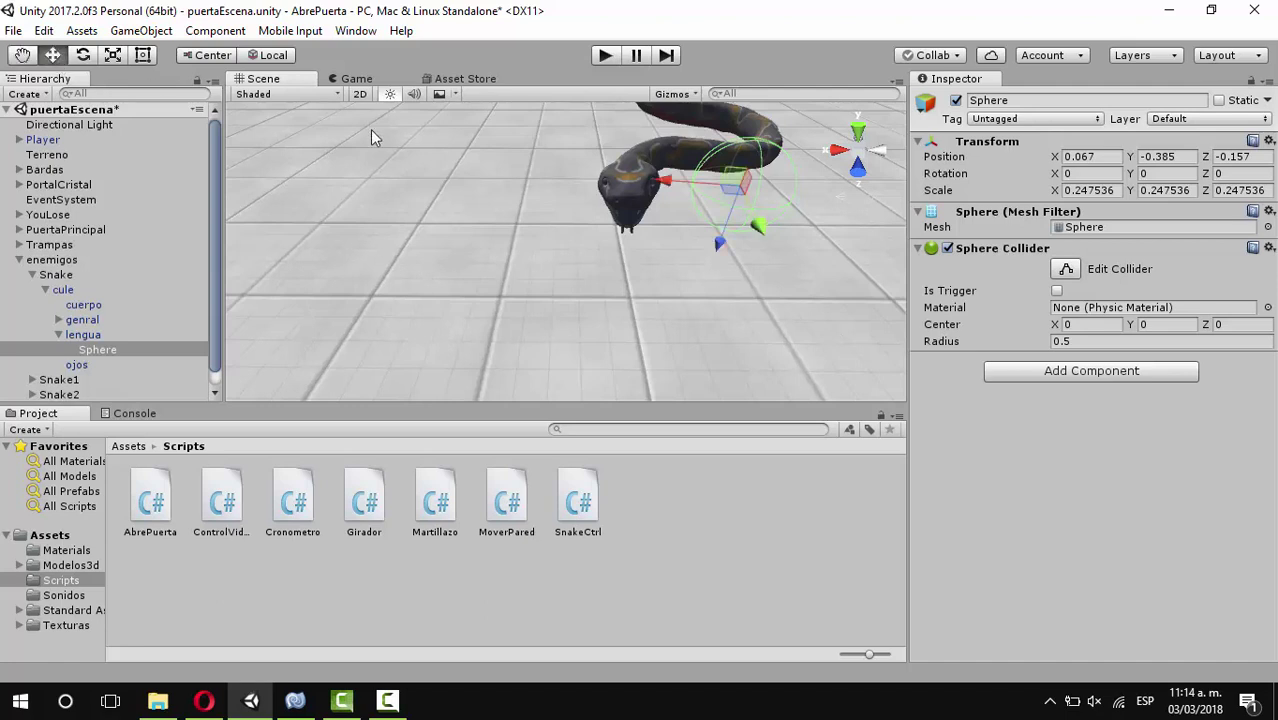
mouse_move(672, 201)
left_mouse_down()
mouse_move(611, 207)
mouse_move(613, 236)
left_mouse_up()
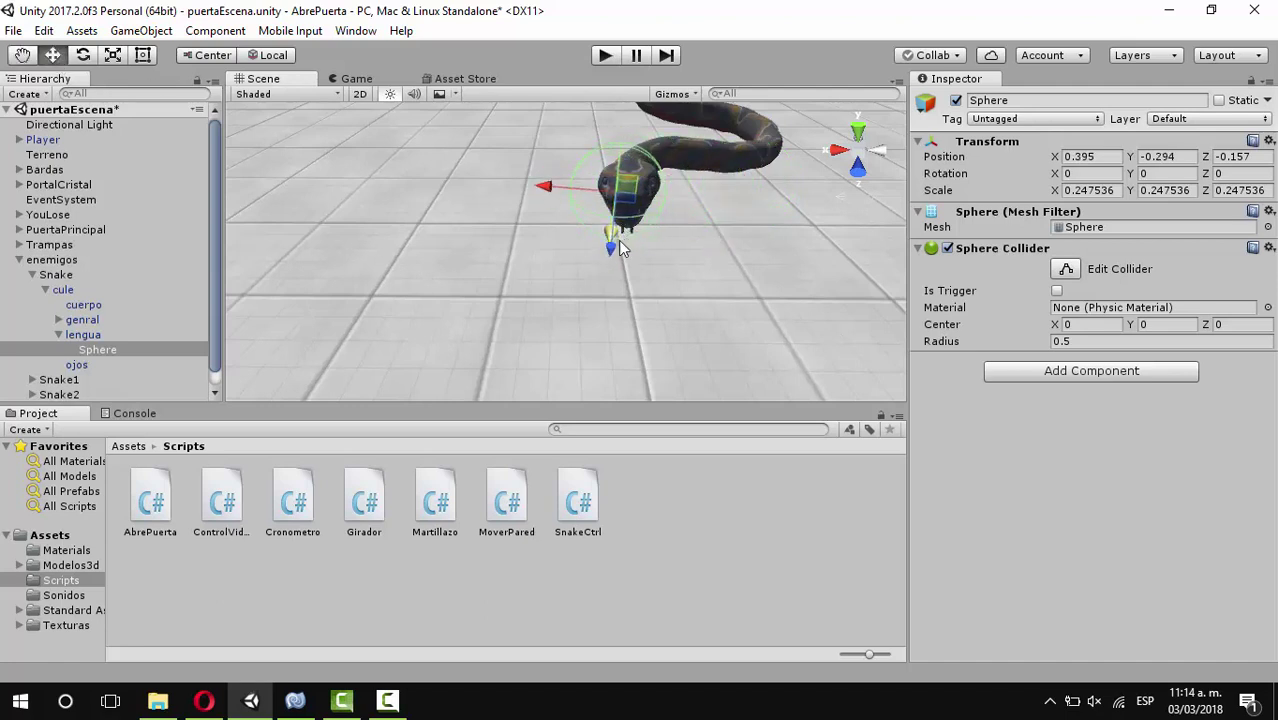
left_click(22, 55)
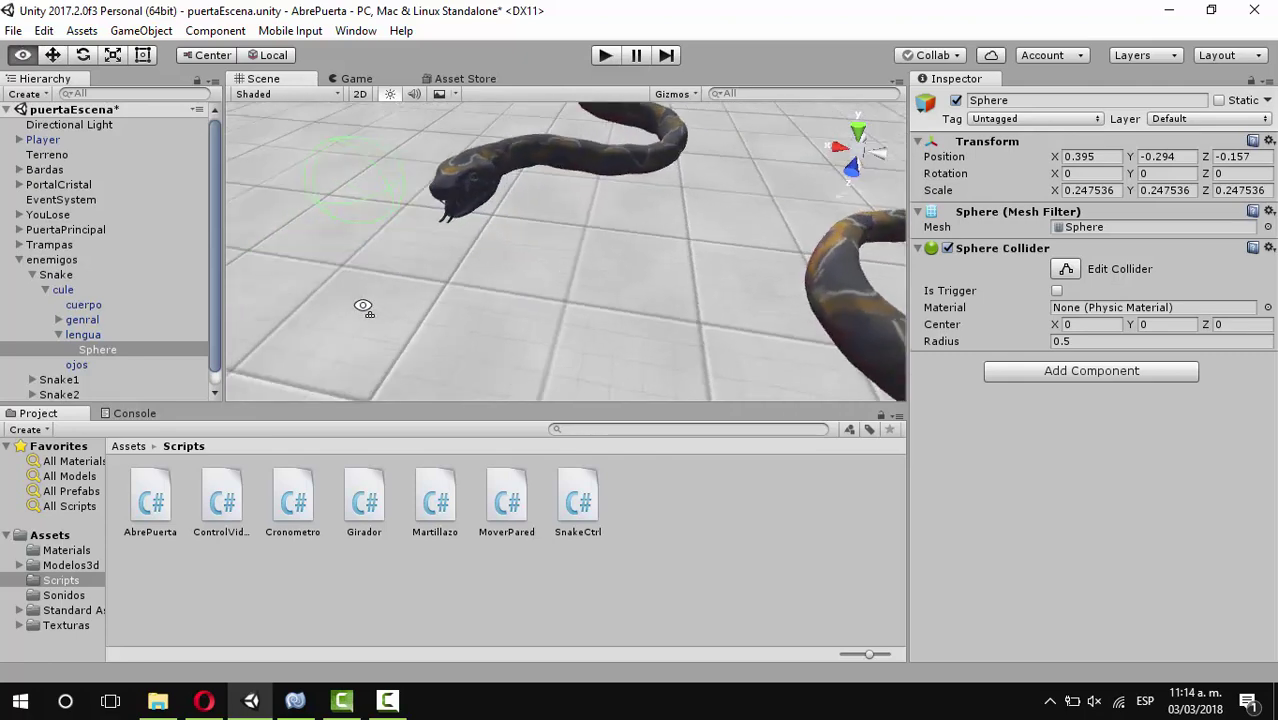
mouse_move(570, 251)
left_mouse_down("alt")
mouse_move(563, 272)
mouse_move(467, 305)
left_mouse_up("alt")
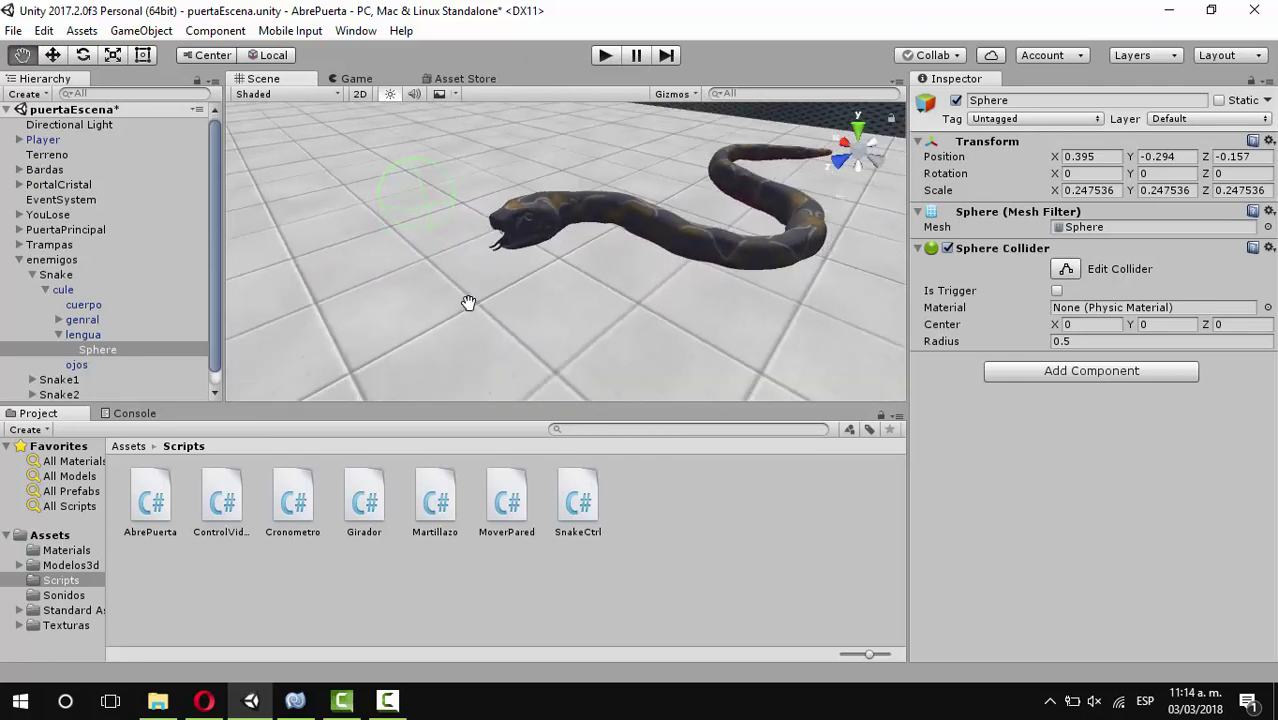
left_click(52, 55)
mouse_move(332, 203)
left_mouse_down()
mouse_move(440, 218)
mouse_move(413, 258)
left_mouse_up()
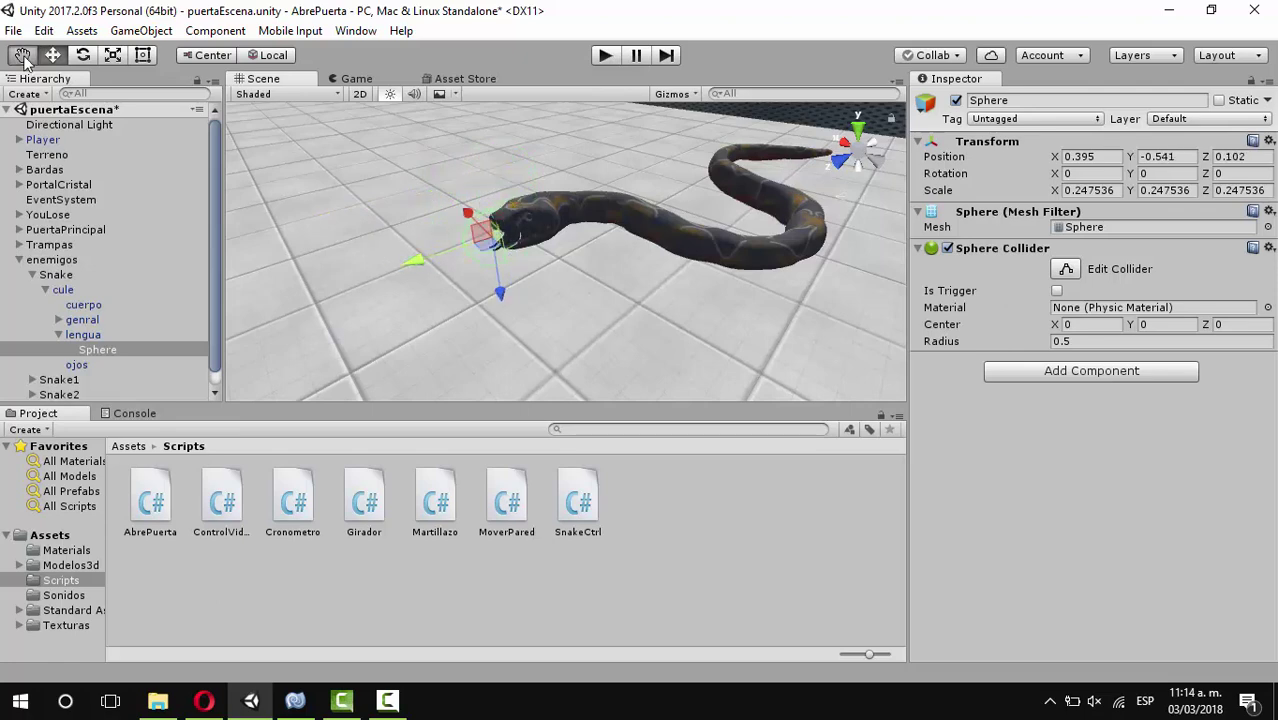
mouse_move(385, 276)
left_mouse_down("alt")
mouse_move(698, 306)
mouse_move(466, 295)
mouse_move(375, 335)
left_mouse_up("alt")
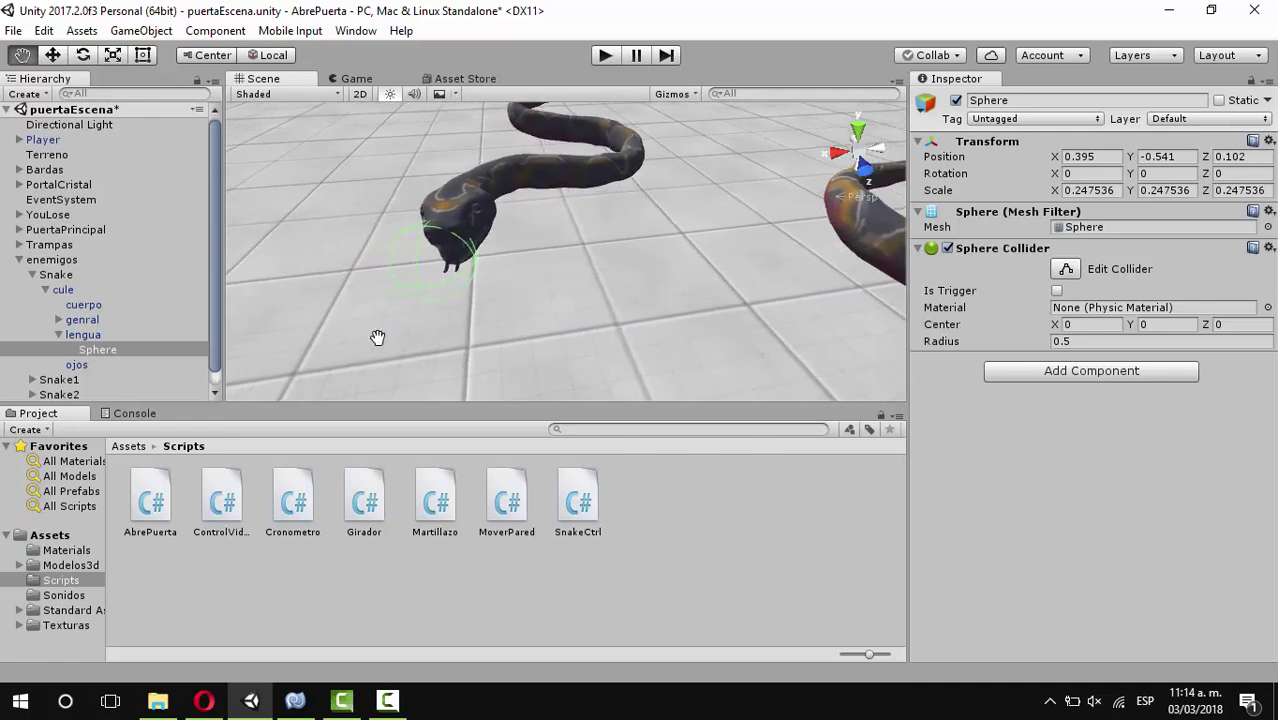
Enlarge the sphere to 0.2967619 and shift it to 0.336, -0.541, 0.102 at the mouth
left_click(113, 55)
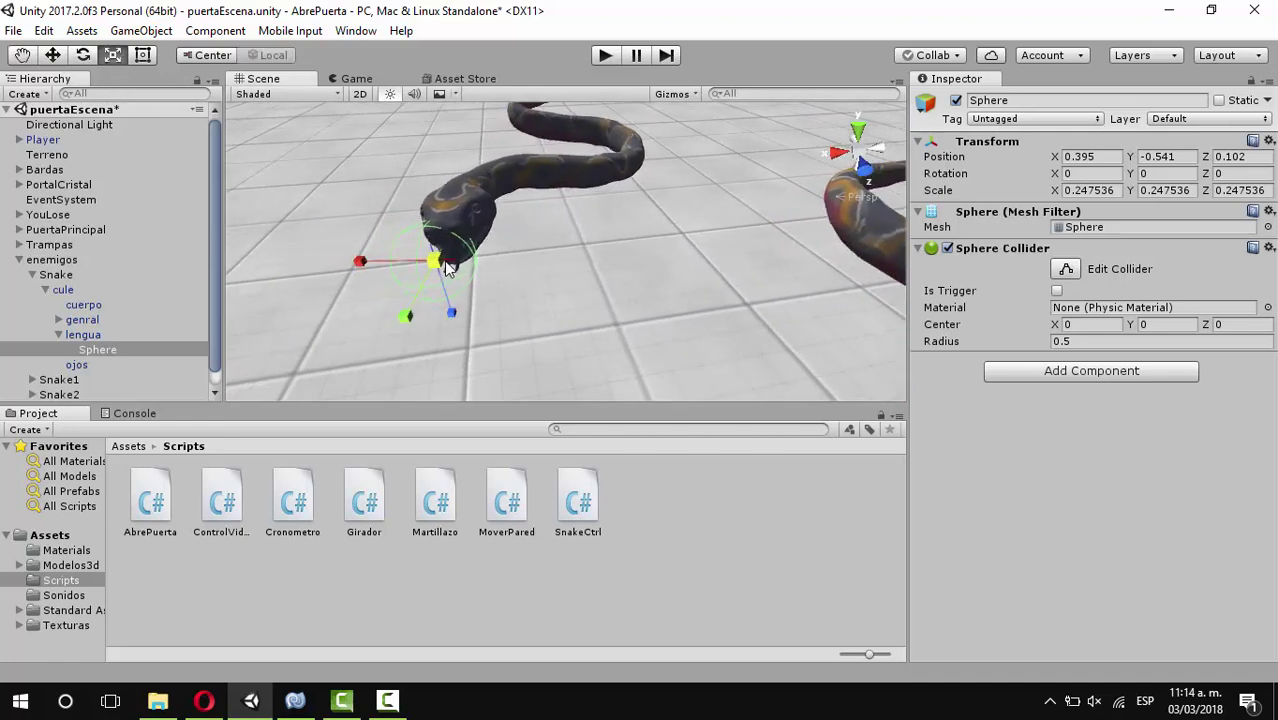
left_click_drag(456, 266, 466, 282)
left_click(53, 57)
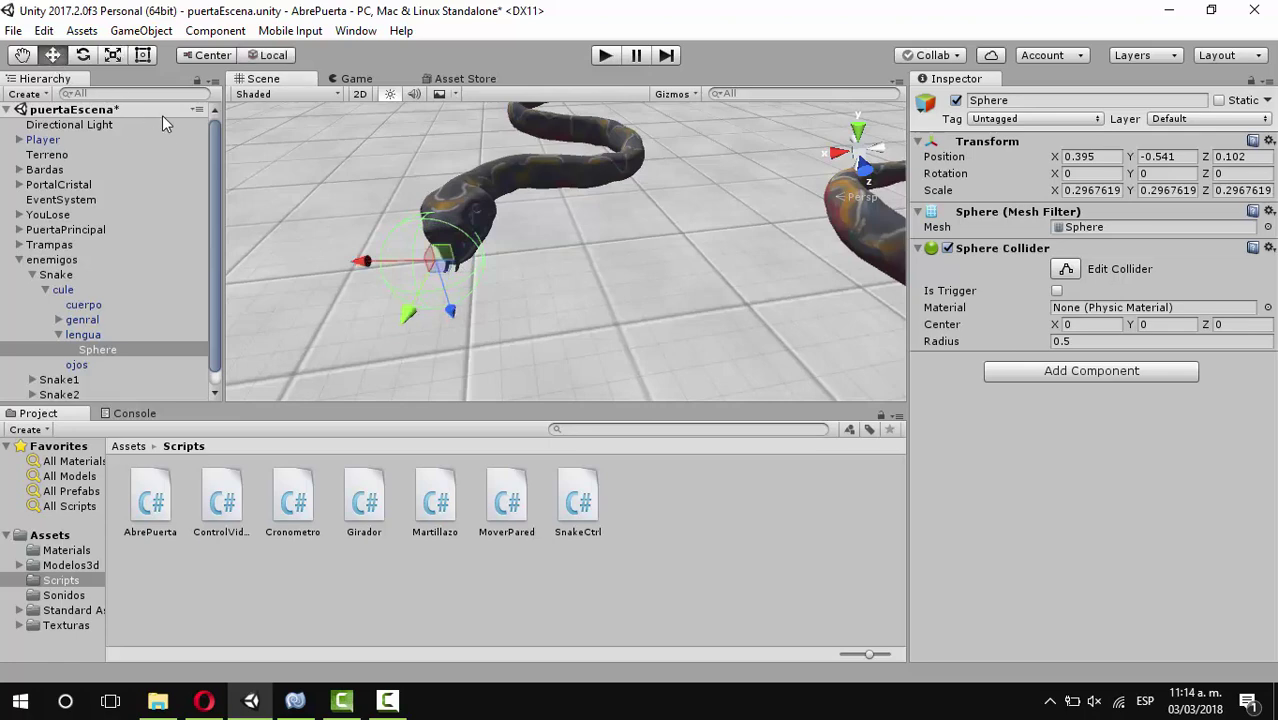
left_click_drag(366, 263, 387, 263)
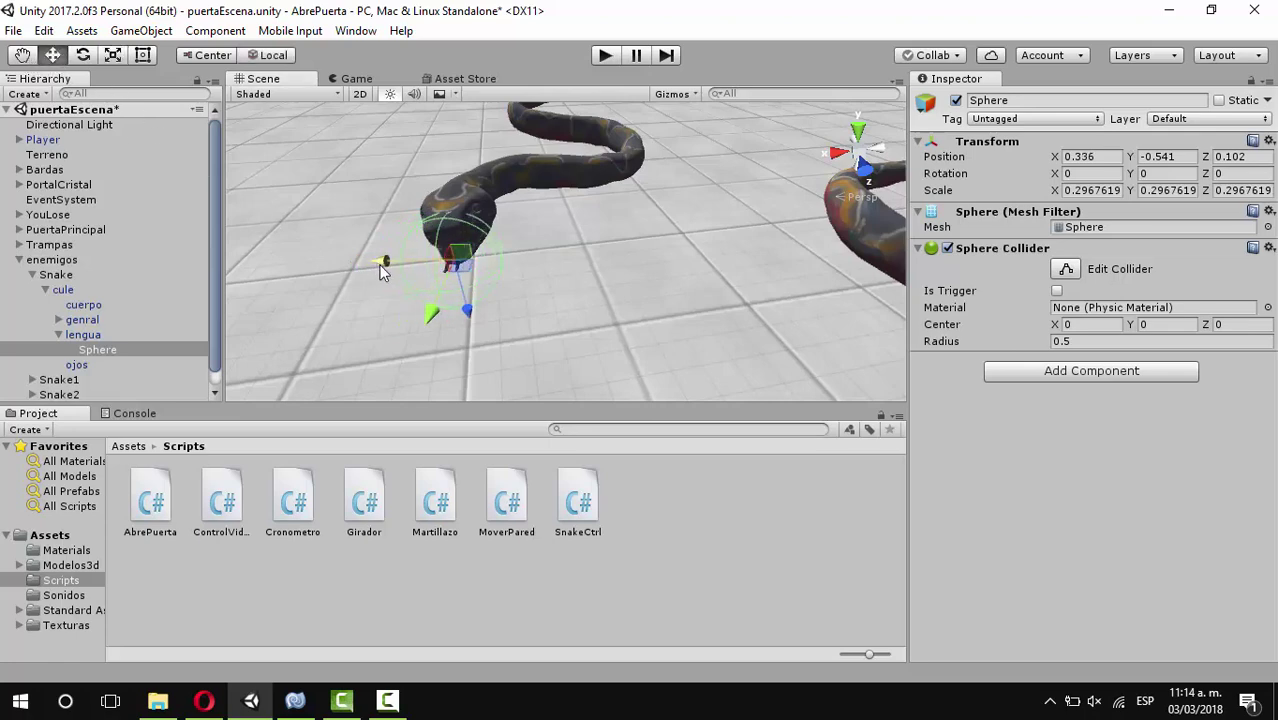
left_click(547, 344)
left_click(99, 345)
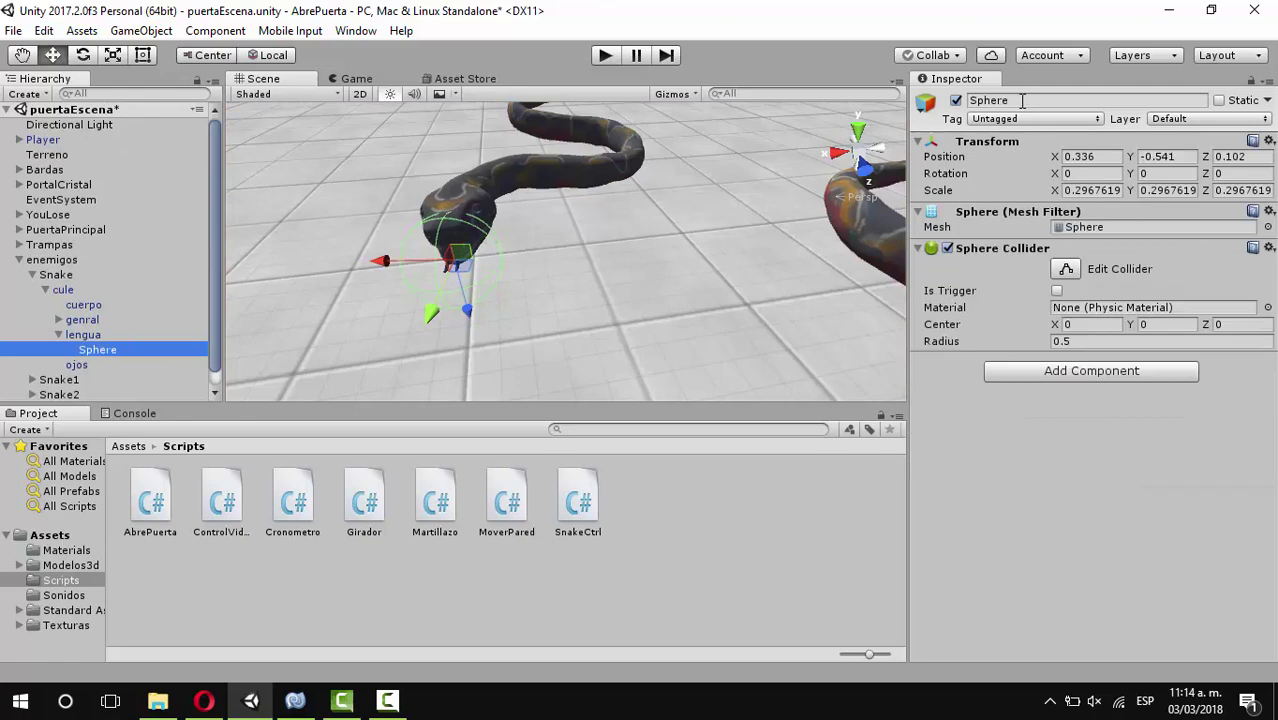
Rename the Sphere to 'veneno' and tick Is Trigger on its Sphere Collider
left_click(1022, 101)
type("veneno")
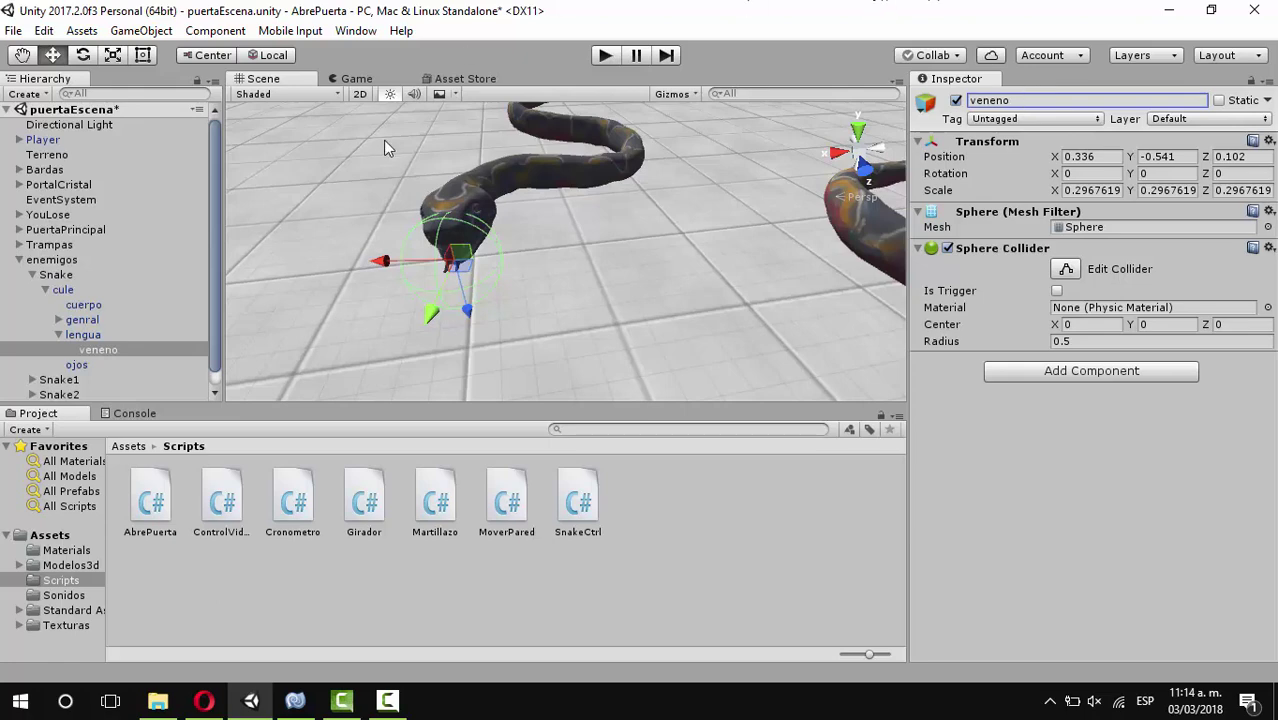
left_click(84, 338)
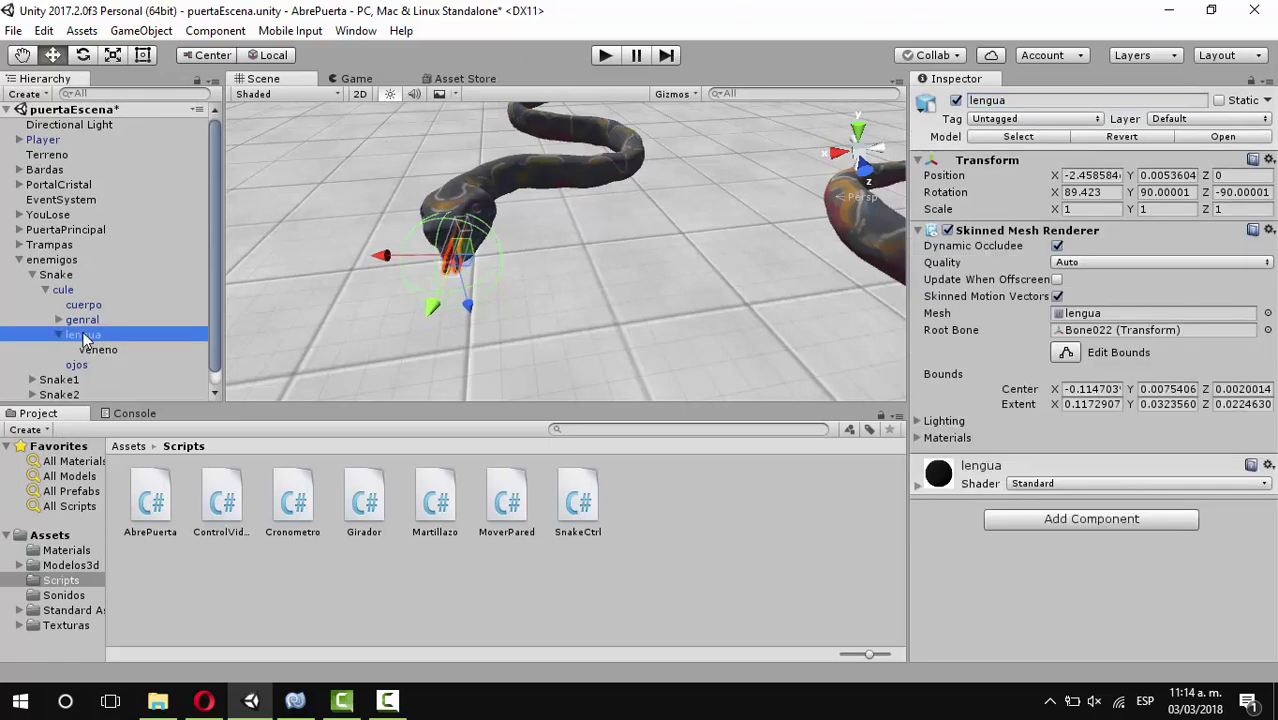
left_click(86, 352)
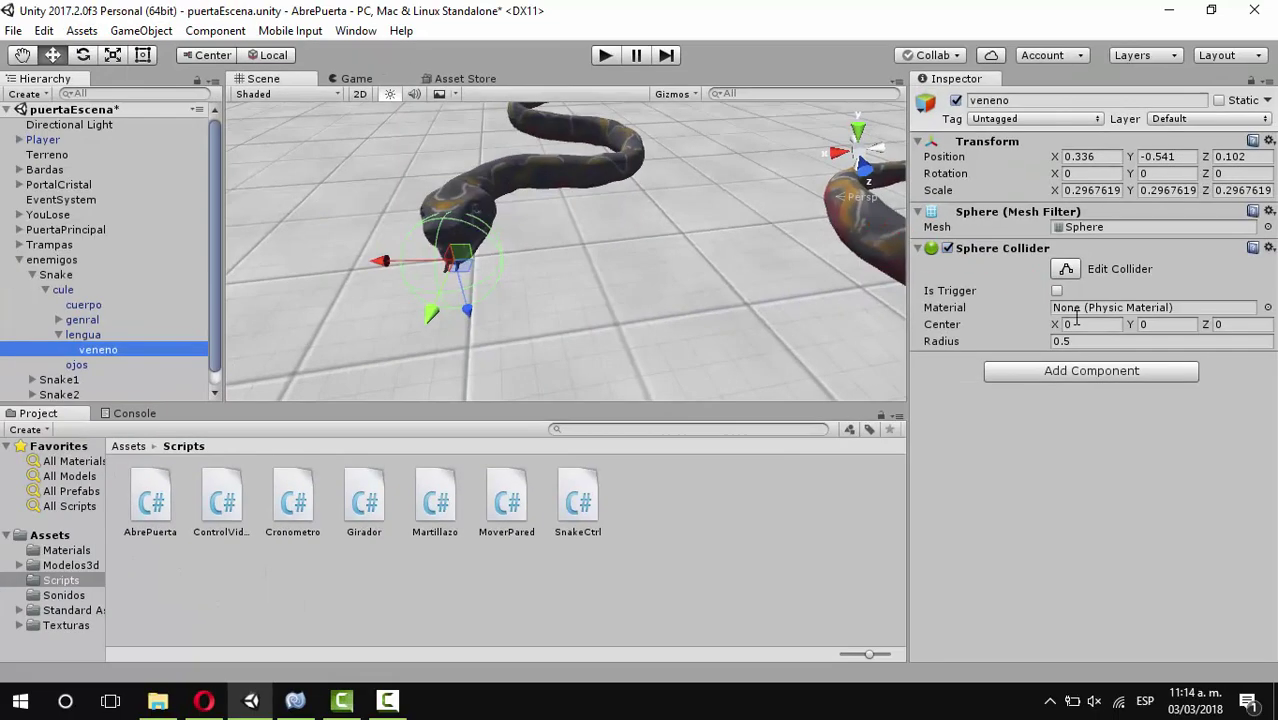
left_click(1057, 291)
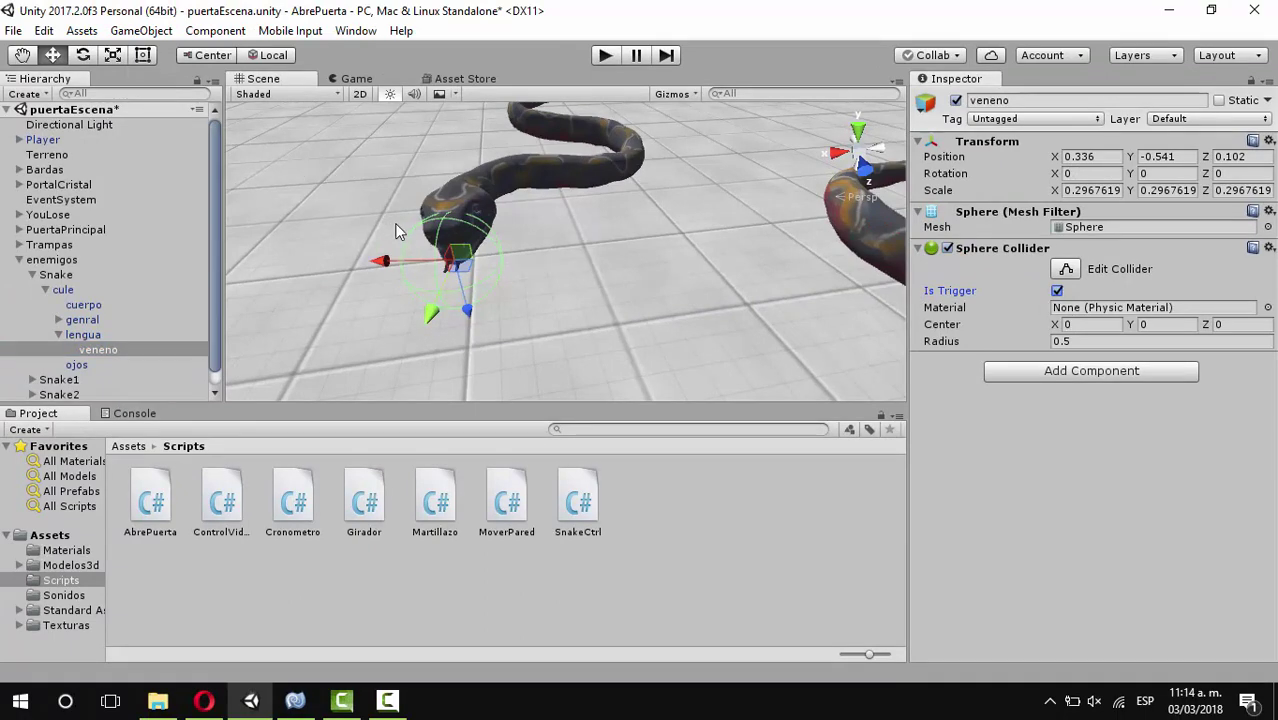
Switch to the 2 by 3 layout and pan the Scene view toward the snakes
left_click(1221, 57)
left_click(1121, 77)
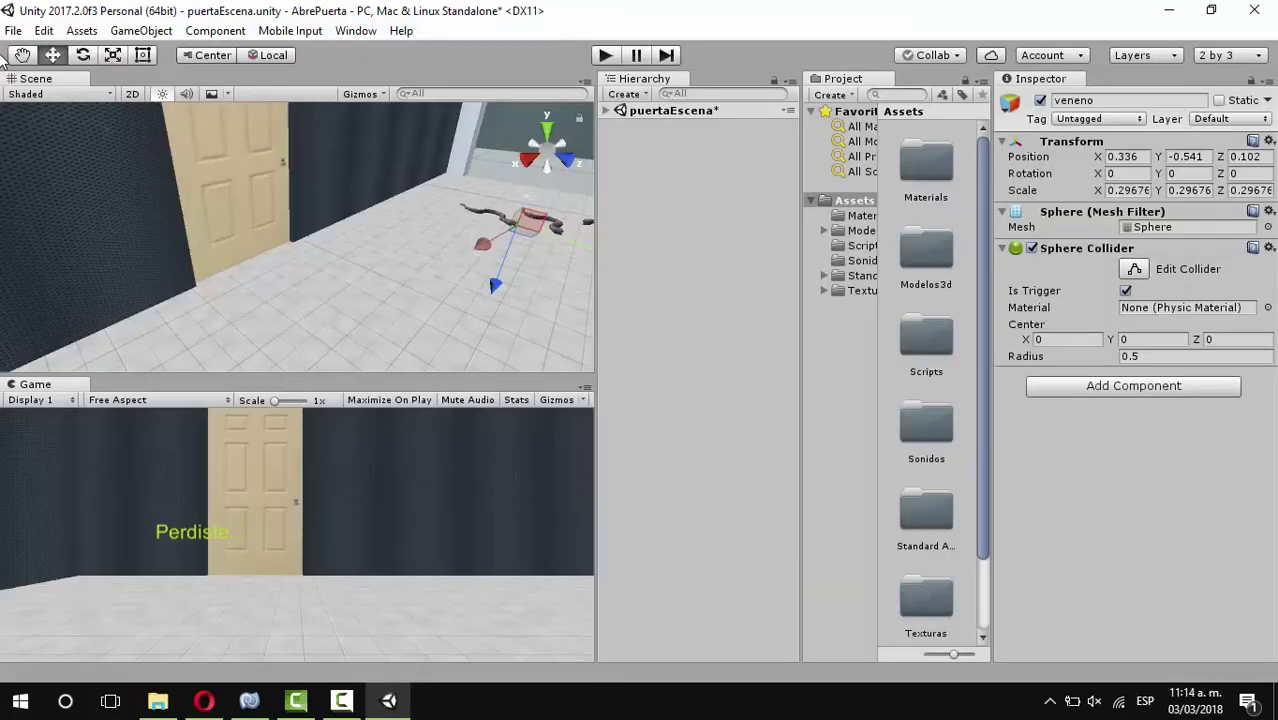
left_click(21, 55)
mouse_move(297, 276)
left_mouse_down()
mouse_move(352, 293)
mouse_move(493, 163)
mouse_move(182, 289)
mouse_move(34, 291)
left_mouse_up()
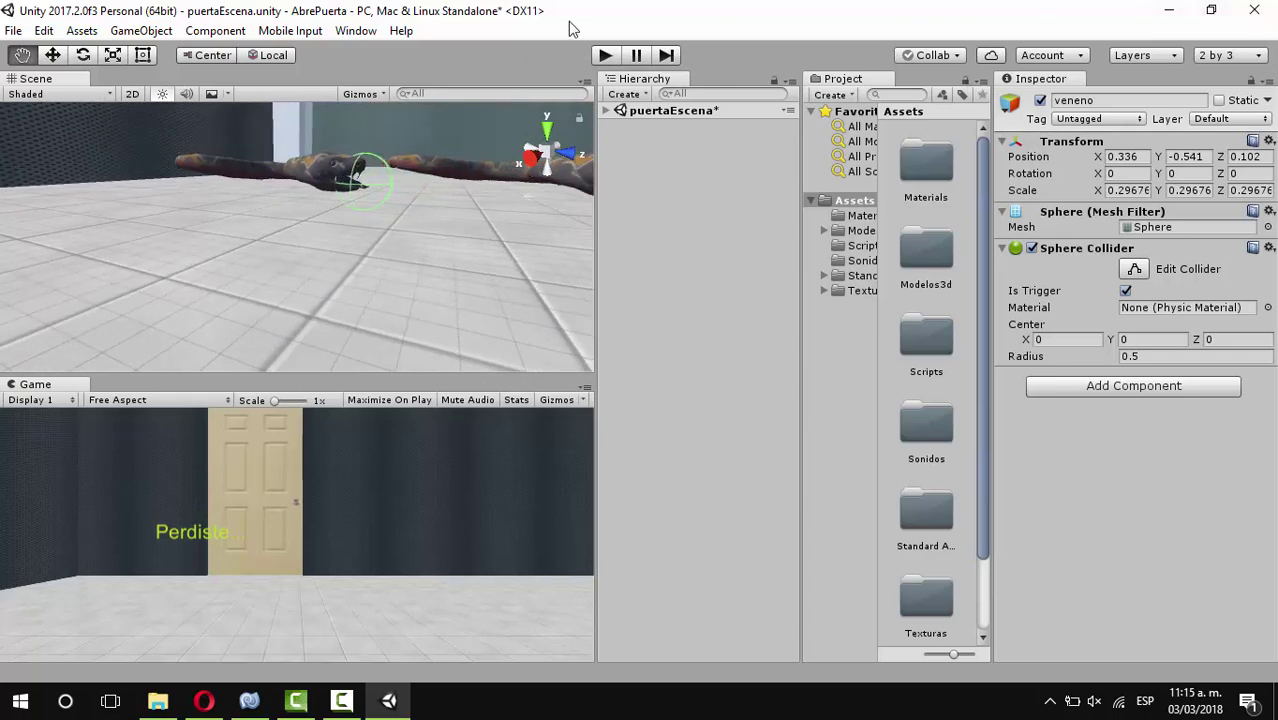
Play-test the scene, restart it with Ctrl+P, then stop Play mode
left_click(605, 56)
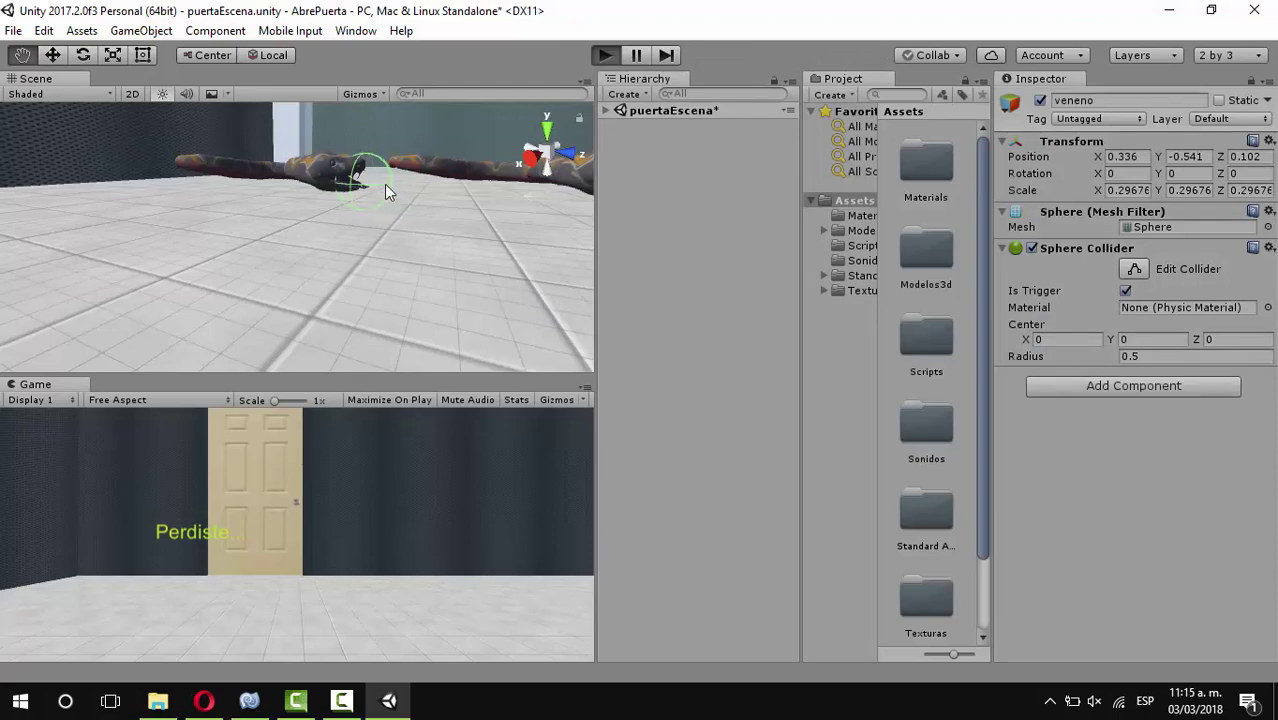
key("ctrl+p")
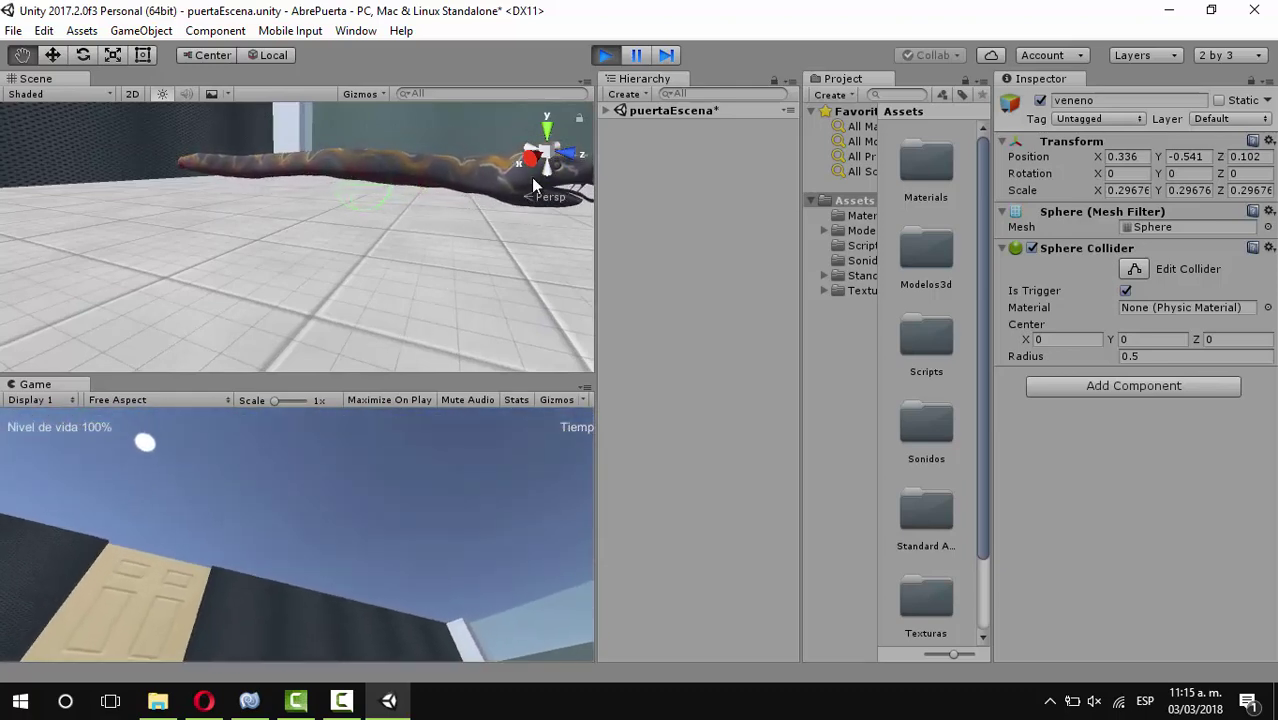
left_click(606, 57)
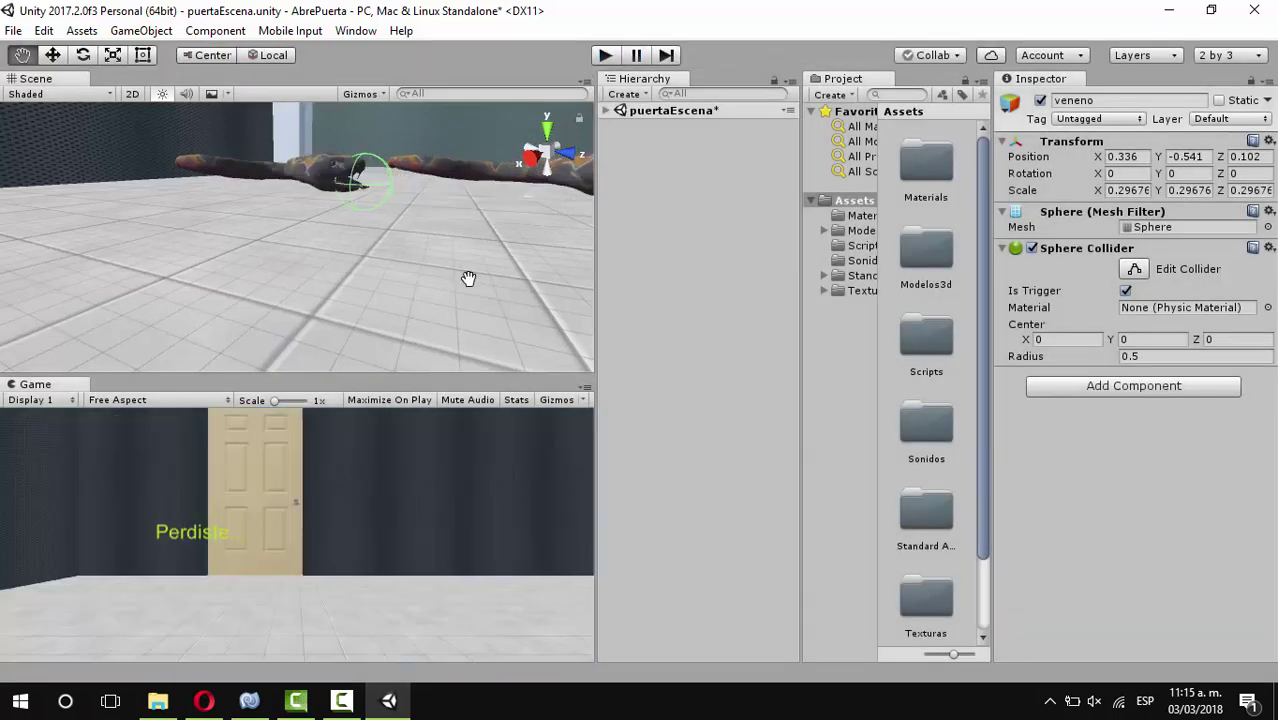
Switch to the Default layout and expand puertaEscena > enemigos > Snake > cule > lengua
left_click(1252, 58)
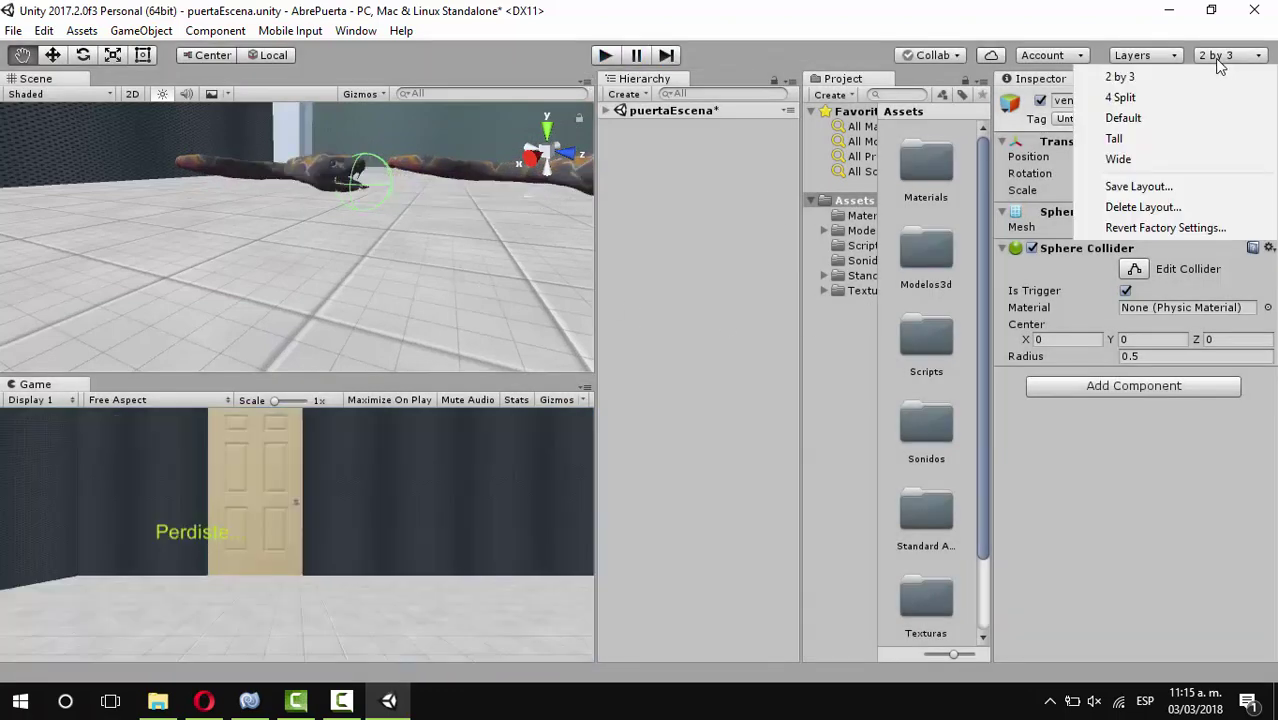
left_click(1140, 120)
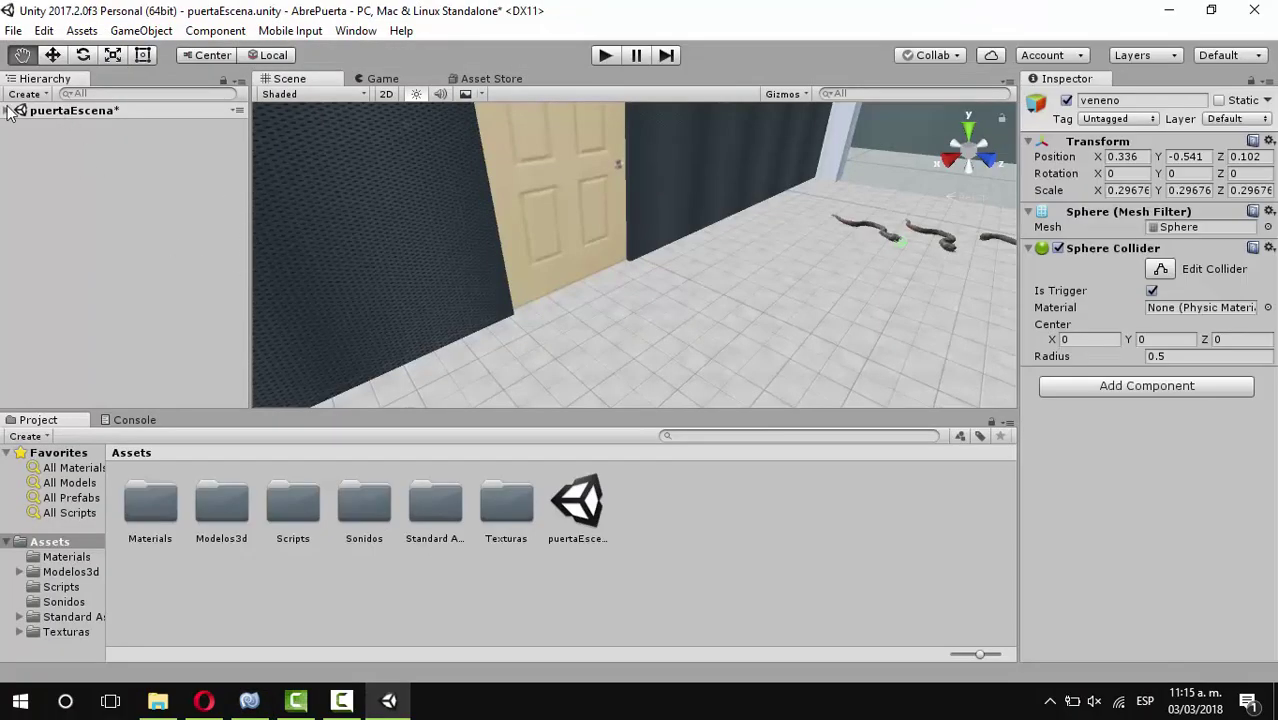
left_click(8, 111)
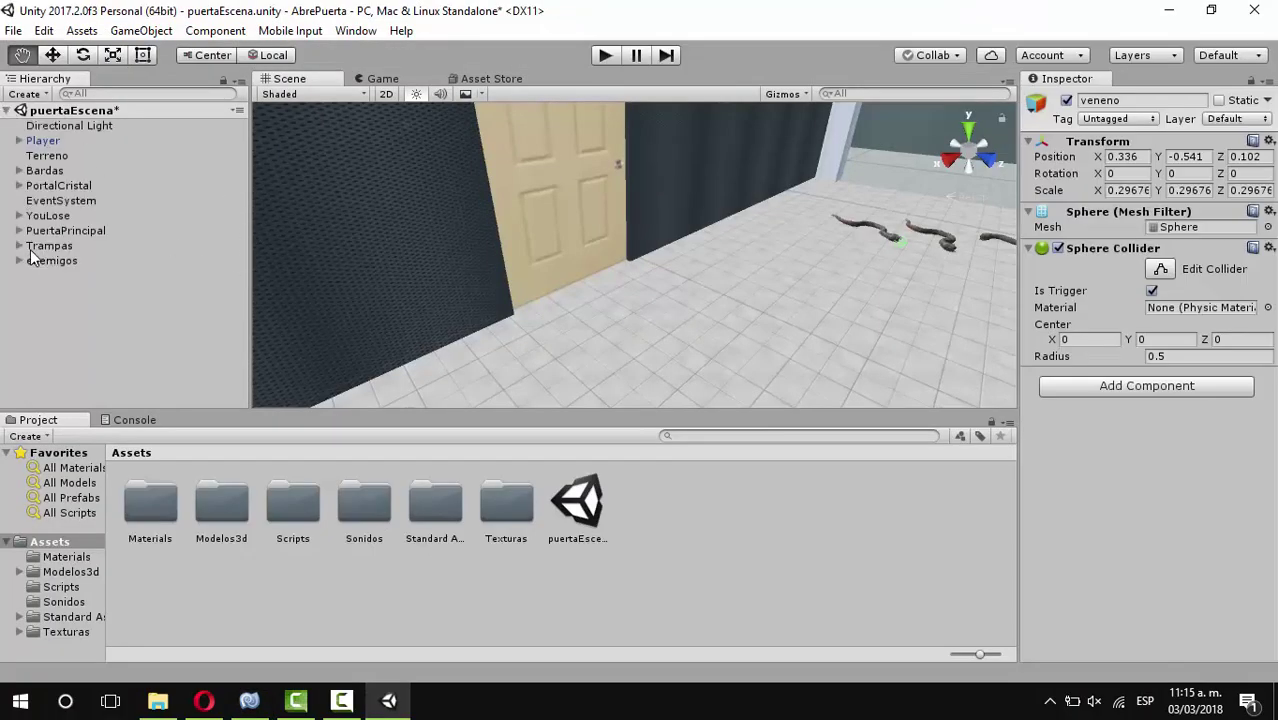
left_click(18, 261)
left_click(33, 275)
left_click(45, 290)
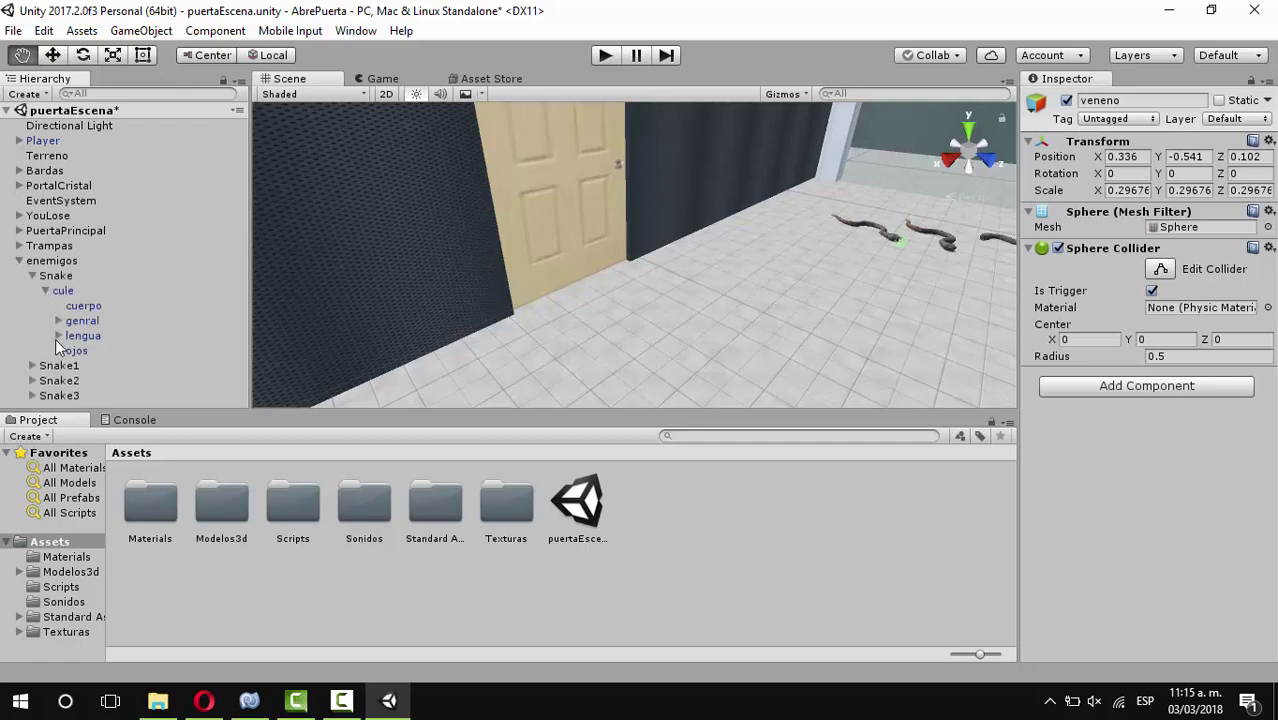
left_click(58, 336)
Frame veneno in the Scene view and keep it selected under lengua
double_click(115, 352)
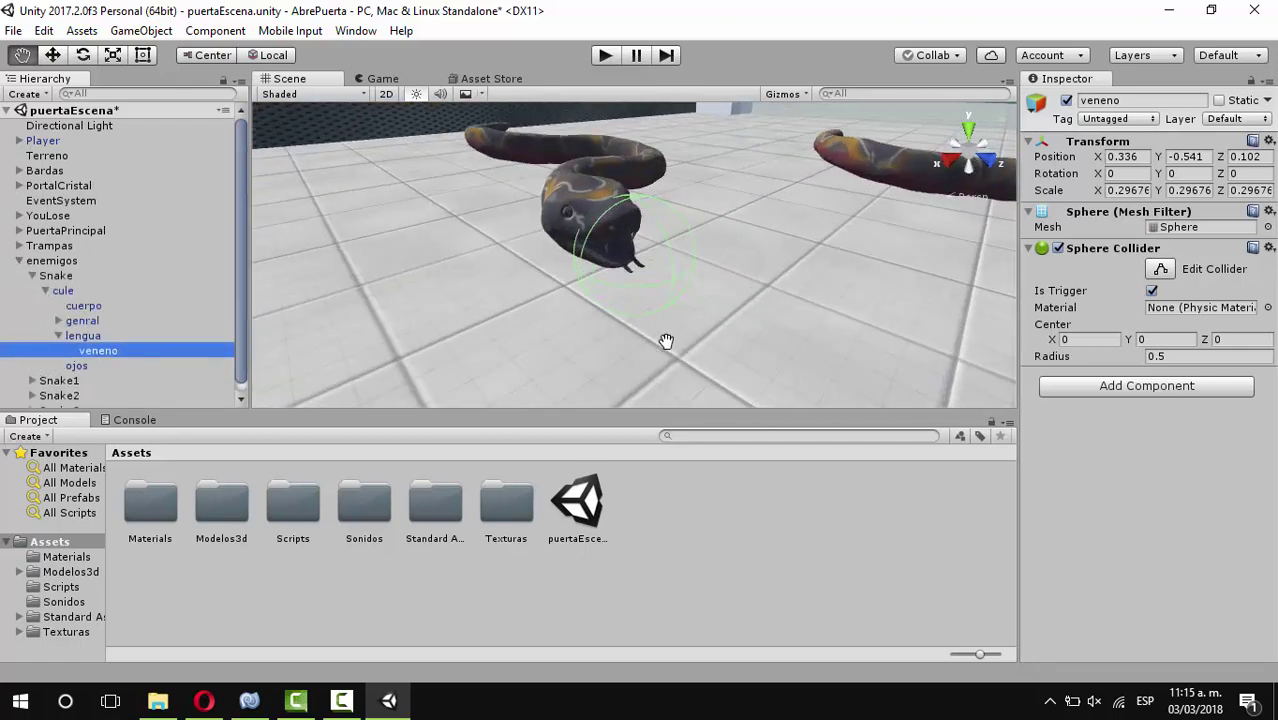
left_click(87, 338)
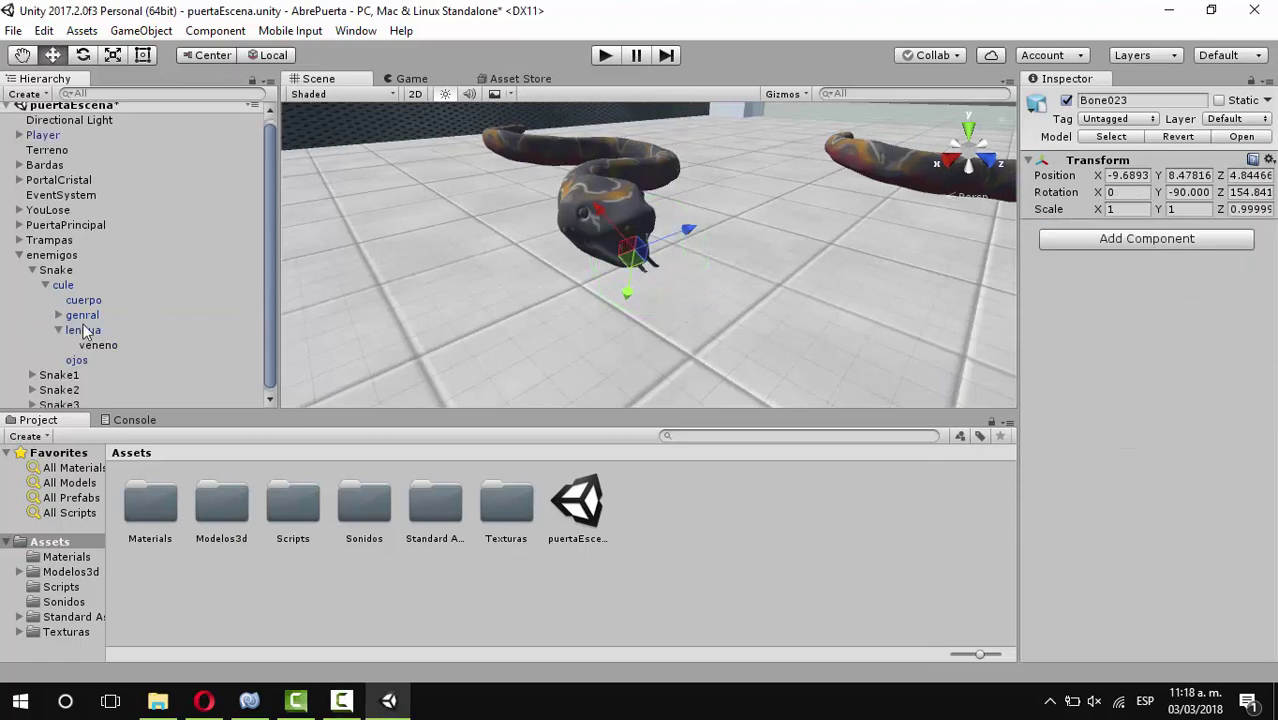
left_click(101, 344)
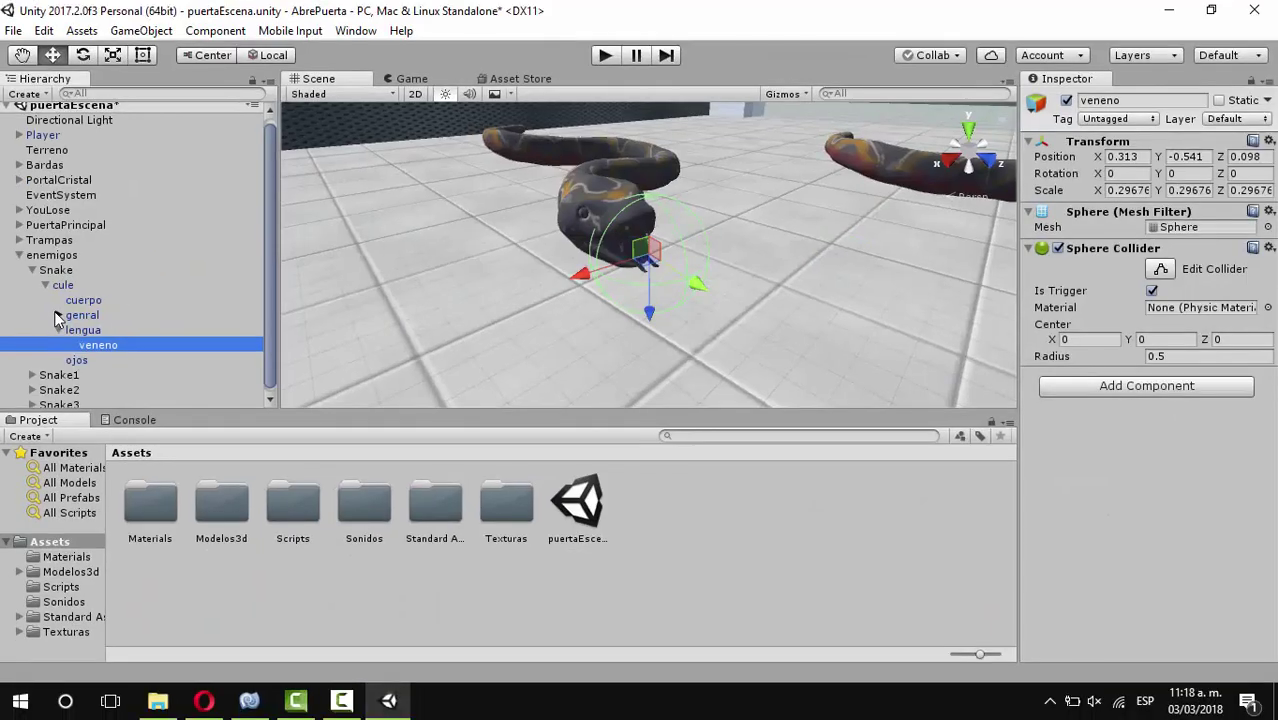
Expand genral, widen the Hierarchy, and work down the bone chain past Bone014
left_click(58, 315)
scroll(104, 345, "down", 3)
scroll(110, 355, "down", 2)
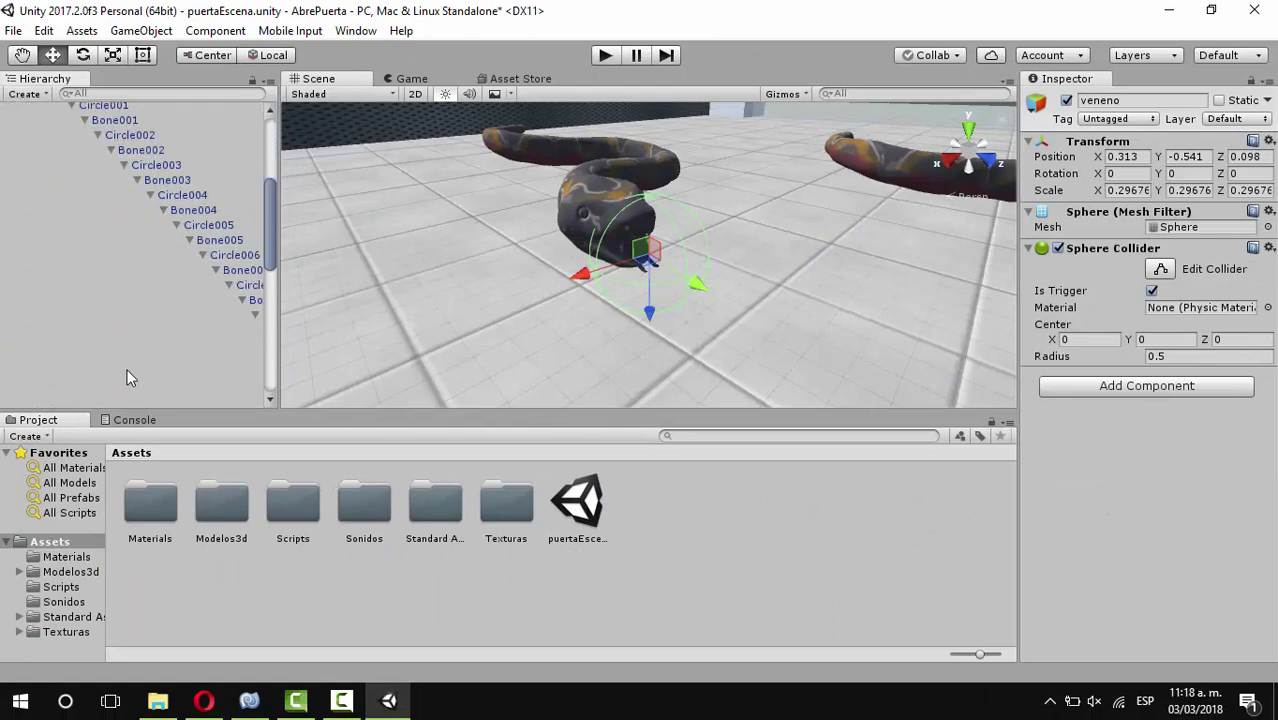
left_click_drag(276, 355, 478, 355)
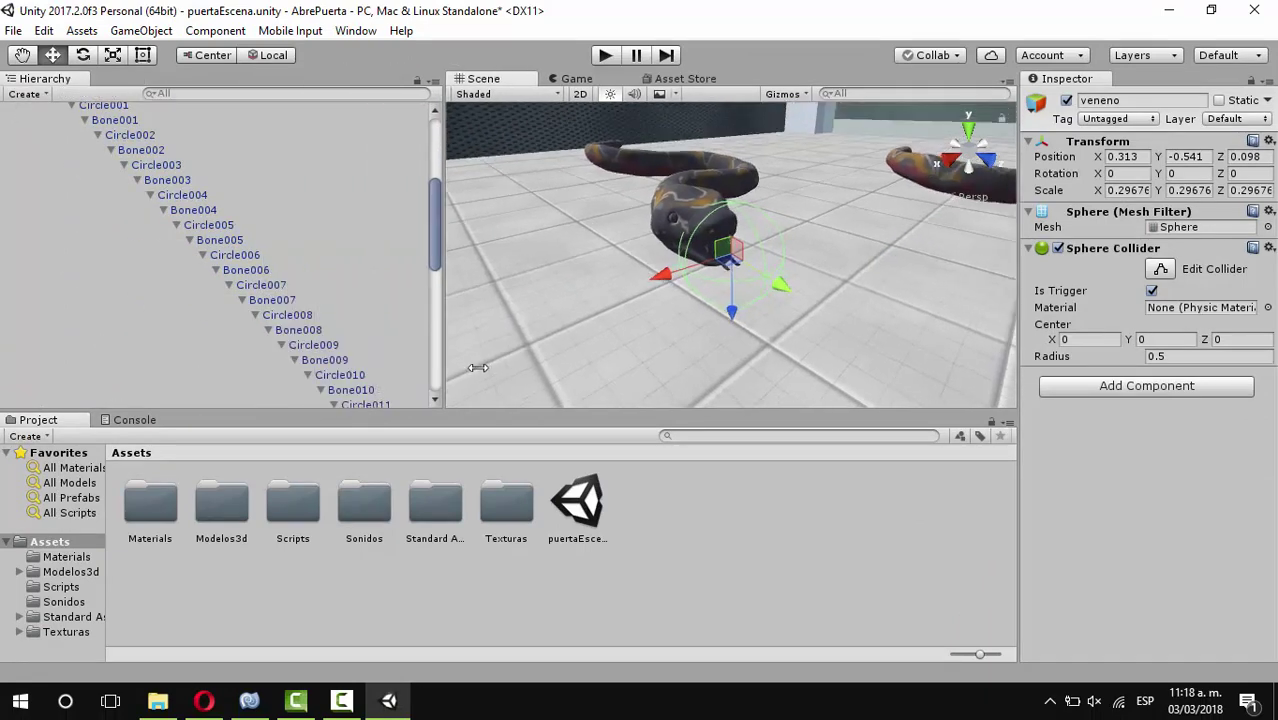
left_click(278, 302)
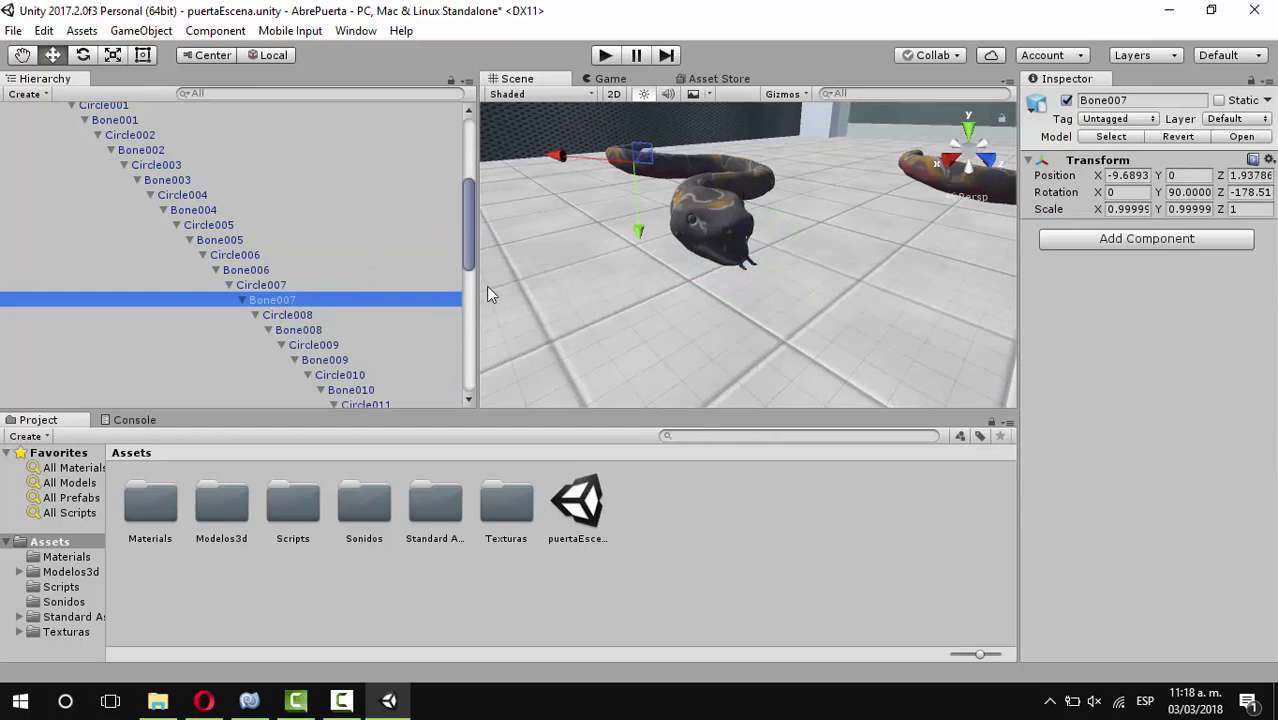
left_click(319, 346)
left_click(330, 360)
scroll(335, 352, "down", 5)
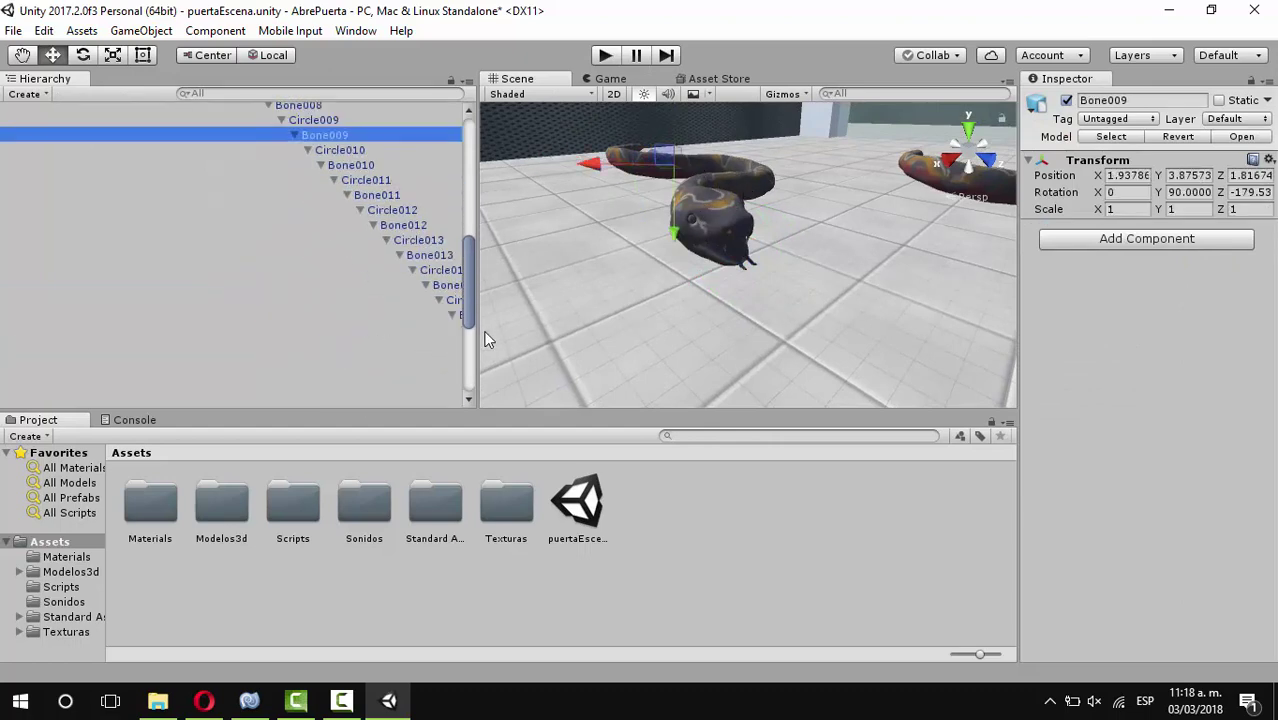
left_click(447, 287)
left_click(442, 270)
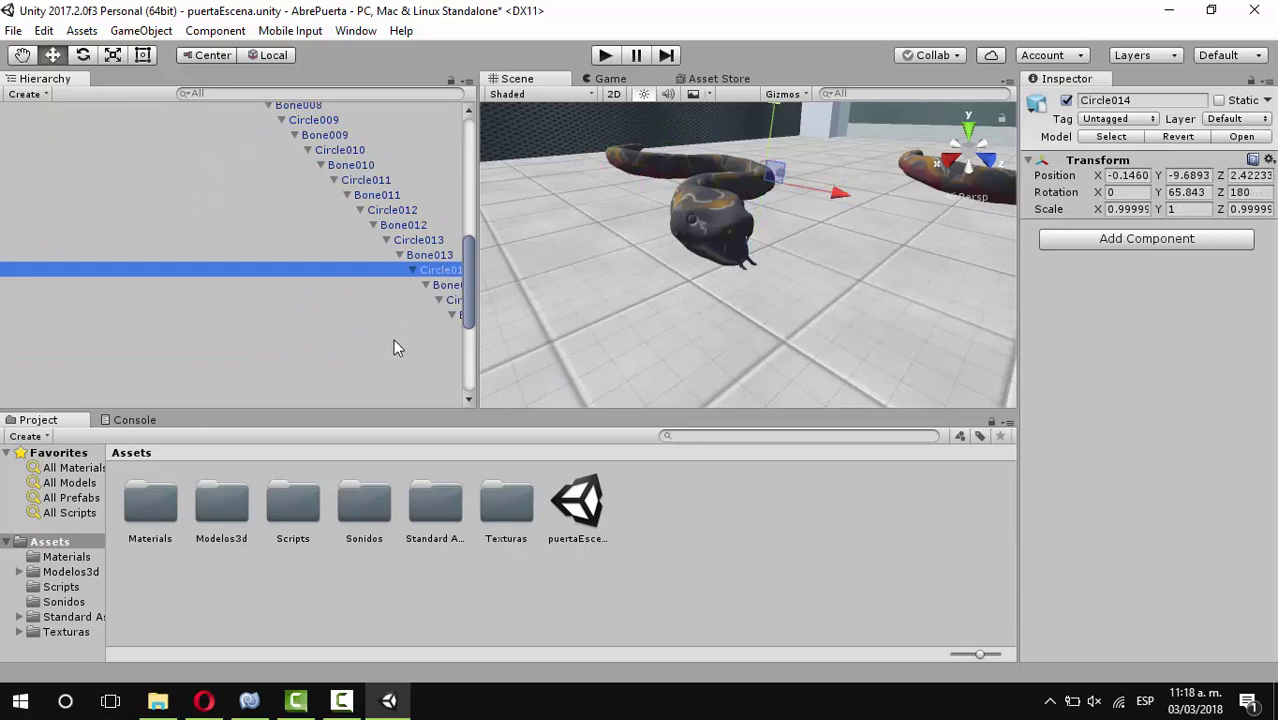
Locate the head bone Bone023 and drag veneno onto it to parent it
left_click_drag(476, 350, 732, 360)
scroll(541, 284, "down", 5)
left_click(630, 253)
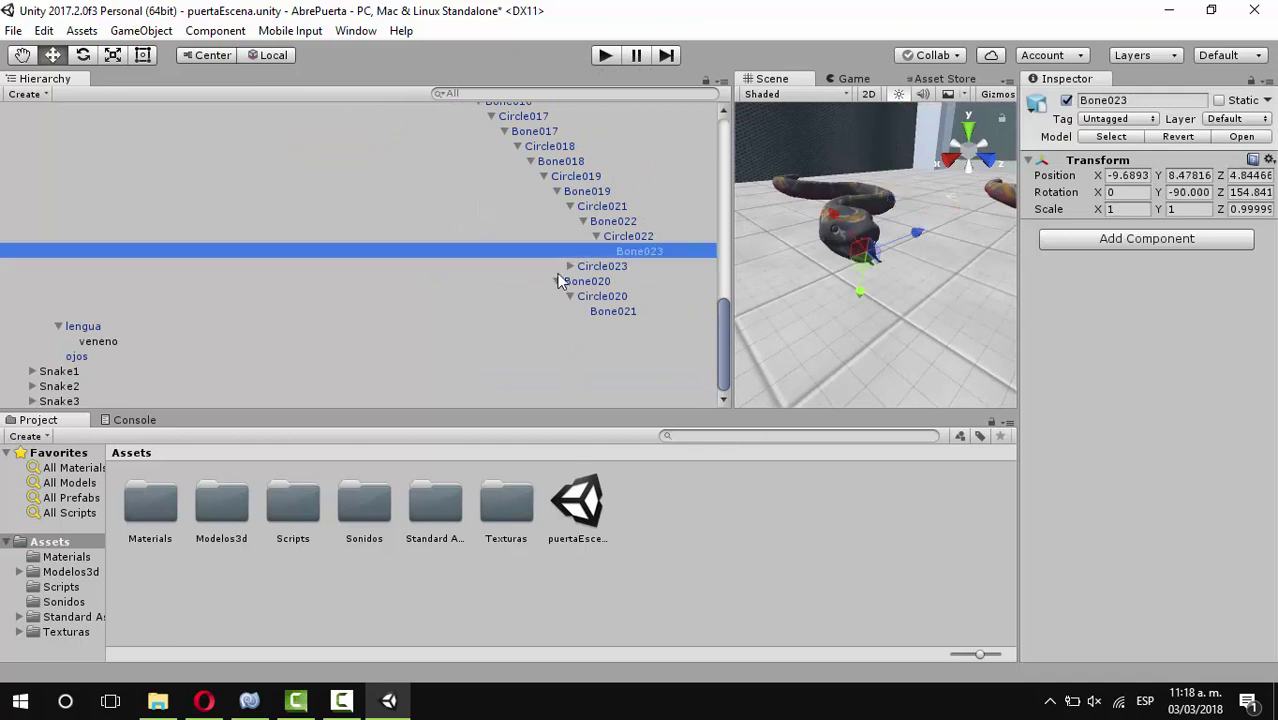
scroll(640, 267, "up", 3)
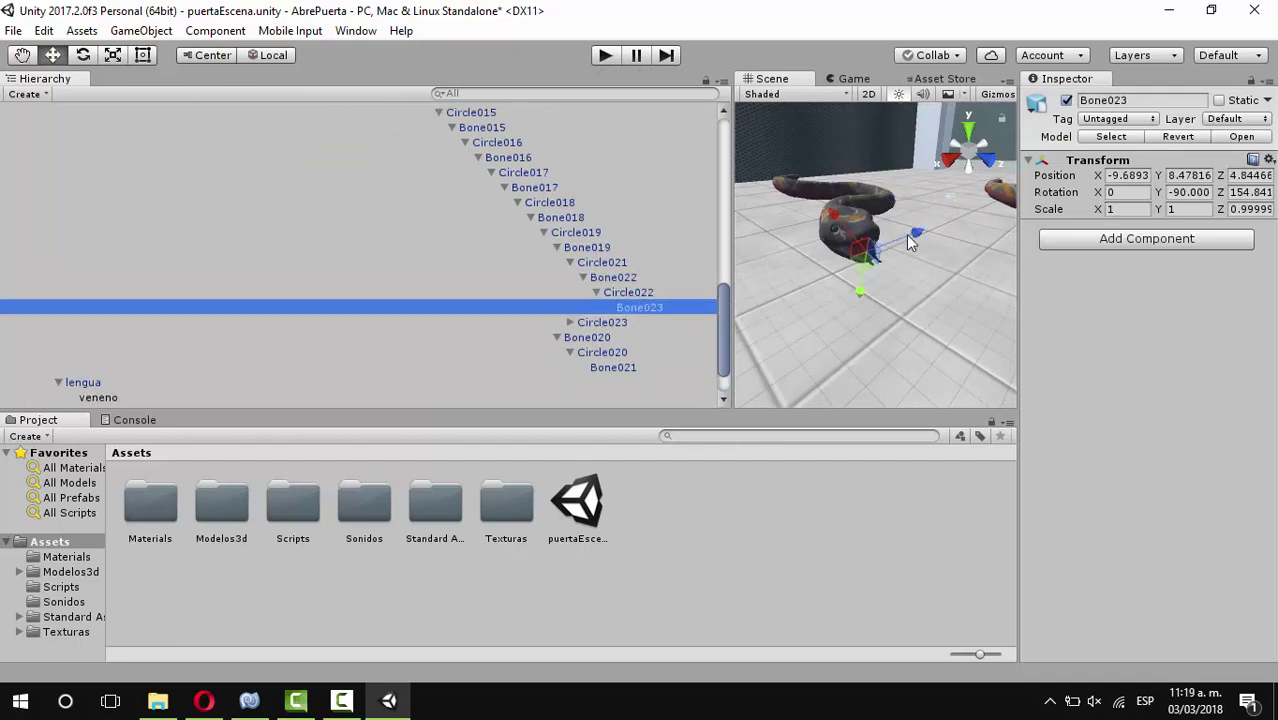
left_click_drag(910, 240, 918, 252)
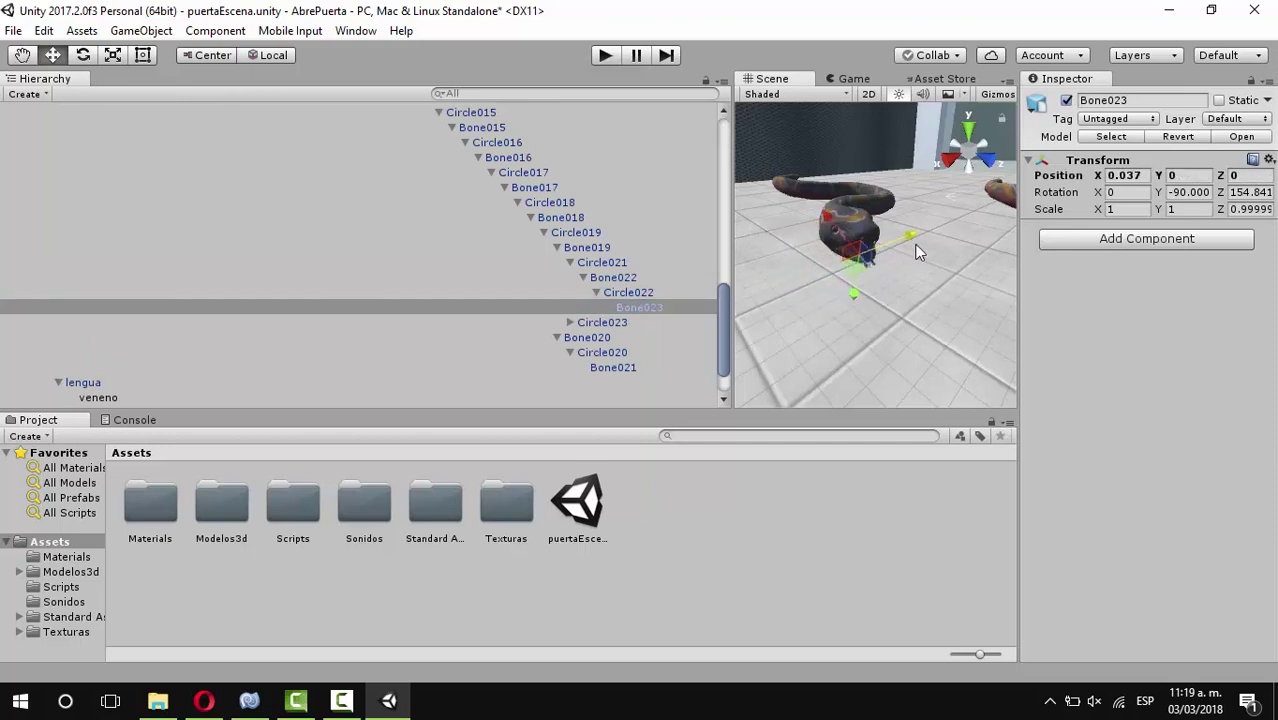
scroll(177, 362, "down", 3)
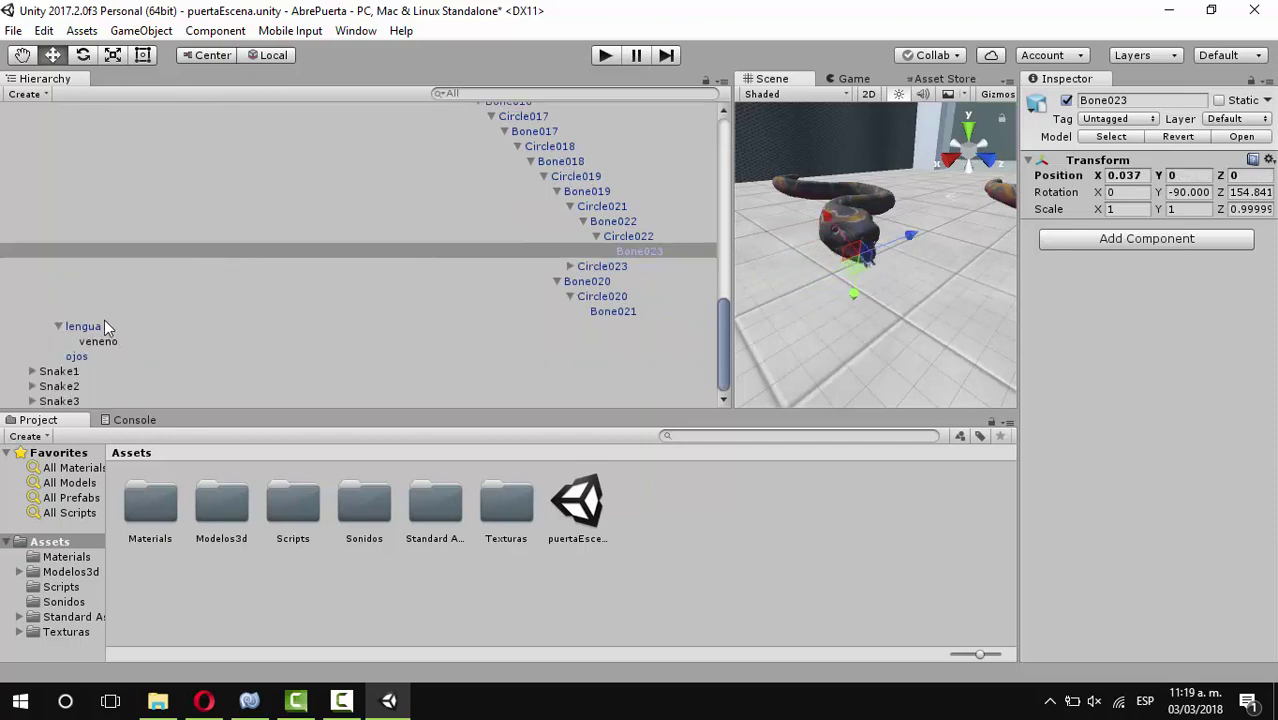
left_click_drag(98, 344, 635, 252)
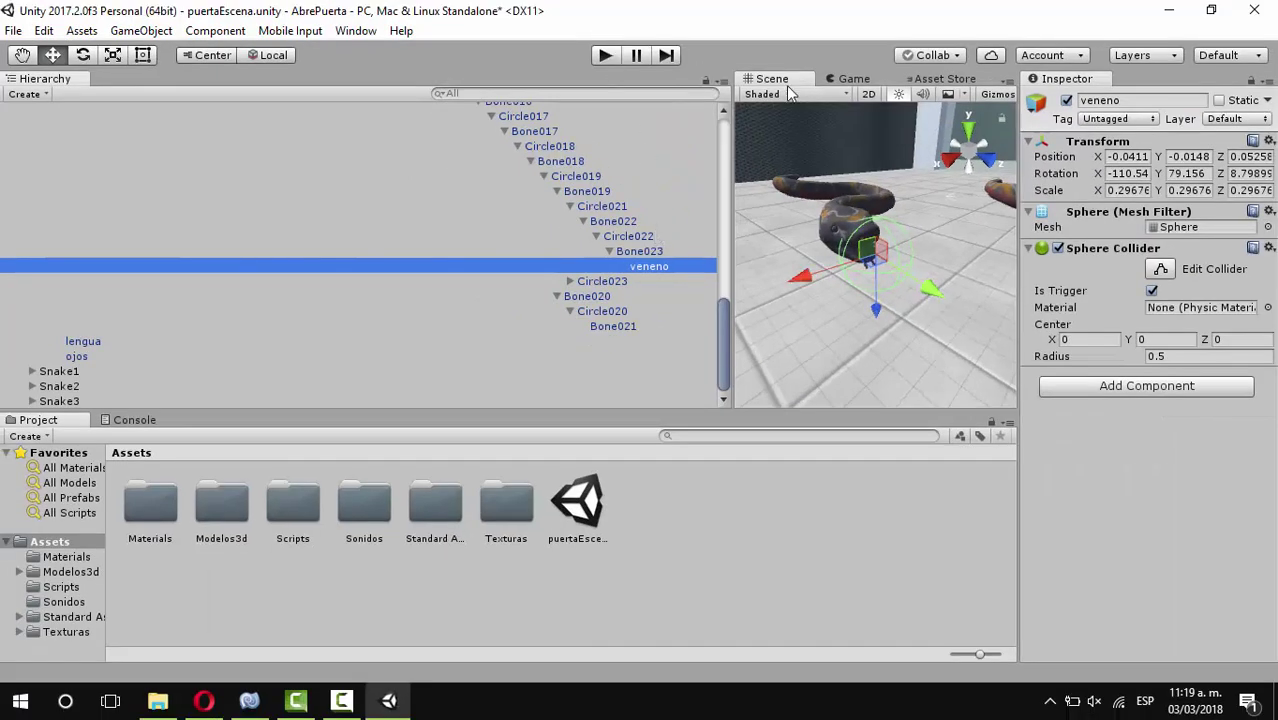
Switch to the 2 by 3 layout and pan the view close to the snake's head
left_click(1243, 56)
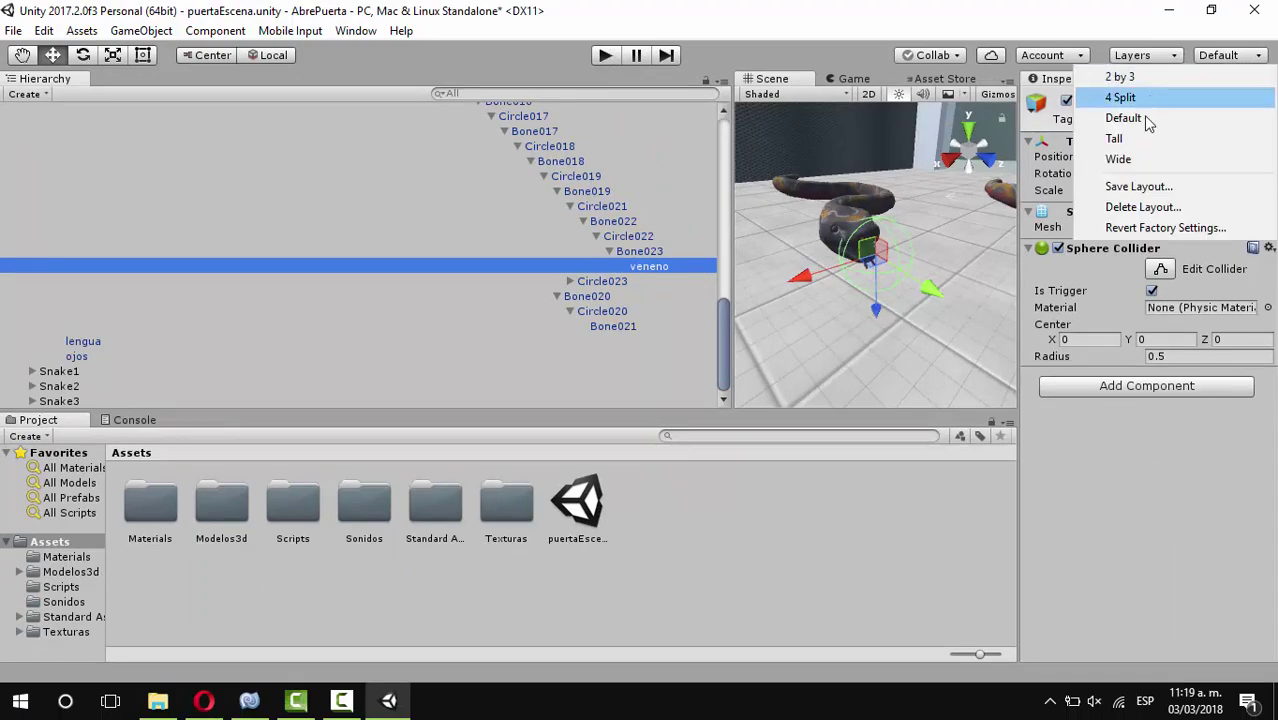
left_click(1140, 77)
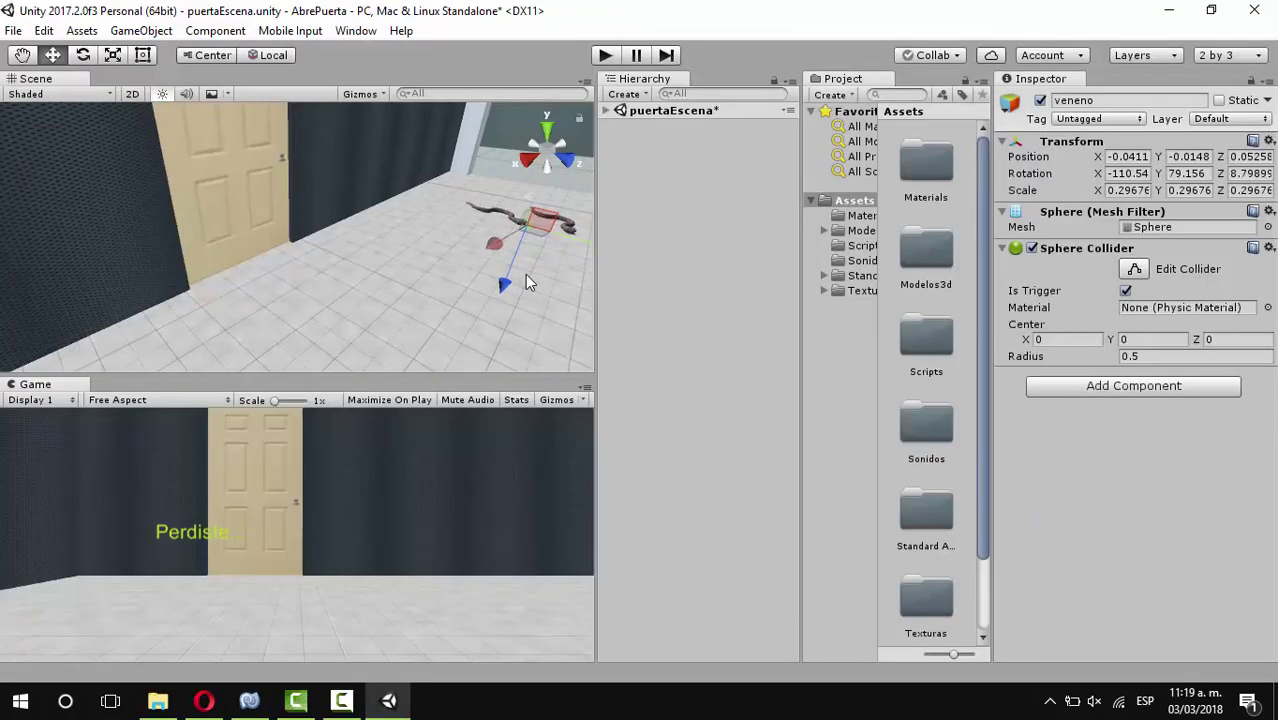
left_click(22, 55)
left_click_drag(251, 214, 126, 214)
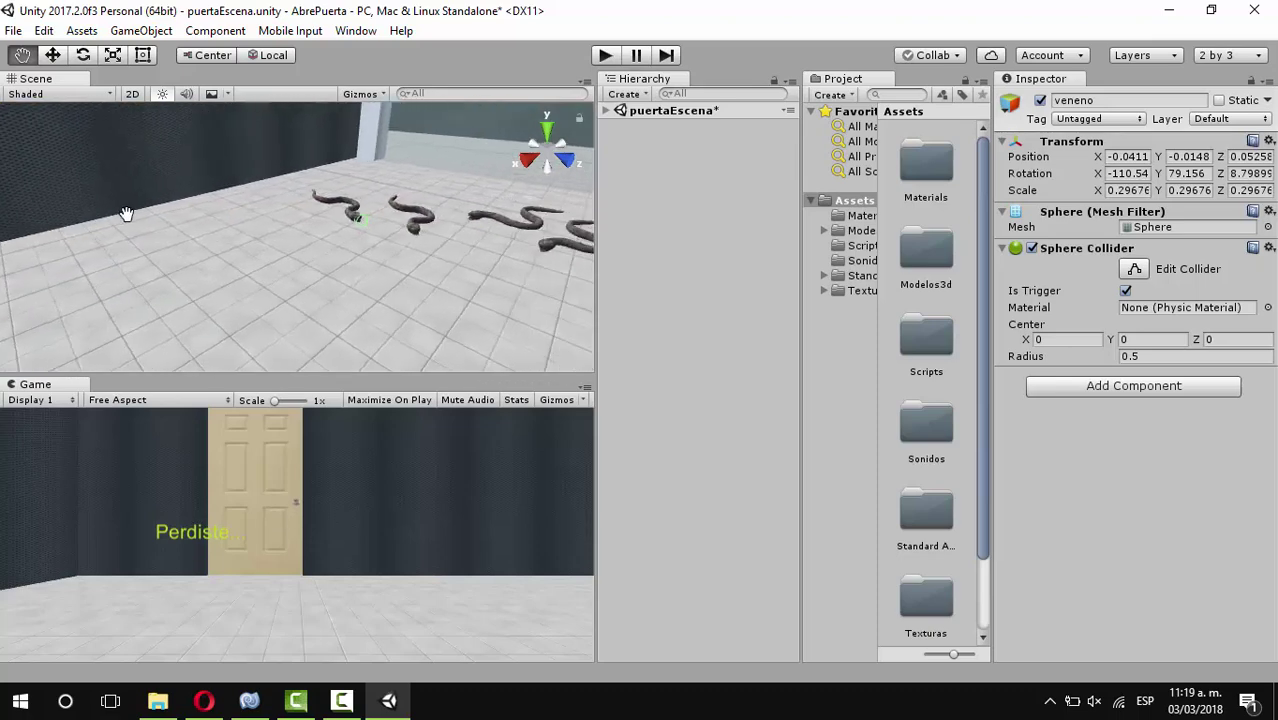
mouse_move(126, 214)
right_mouse_down()
mouse_move(308, 386)
mouse_move(414, 257)
mouse_move(235, 307)
right_mouse_up()
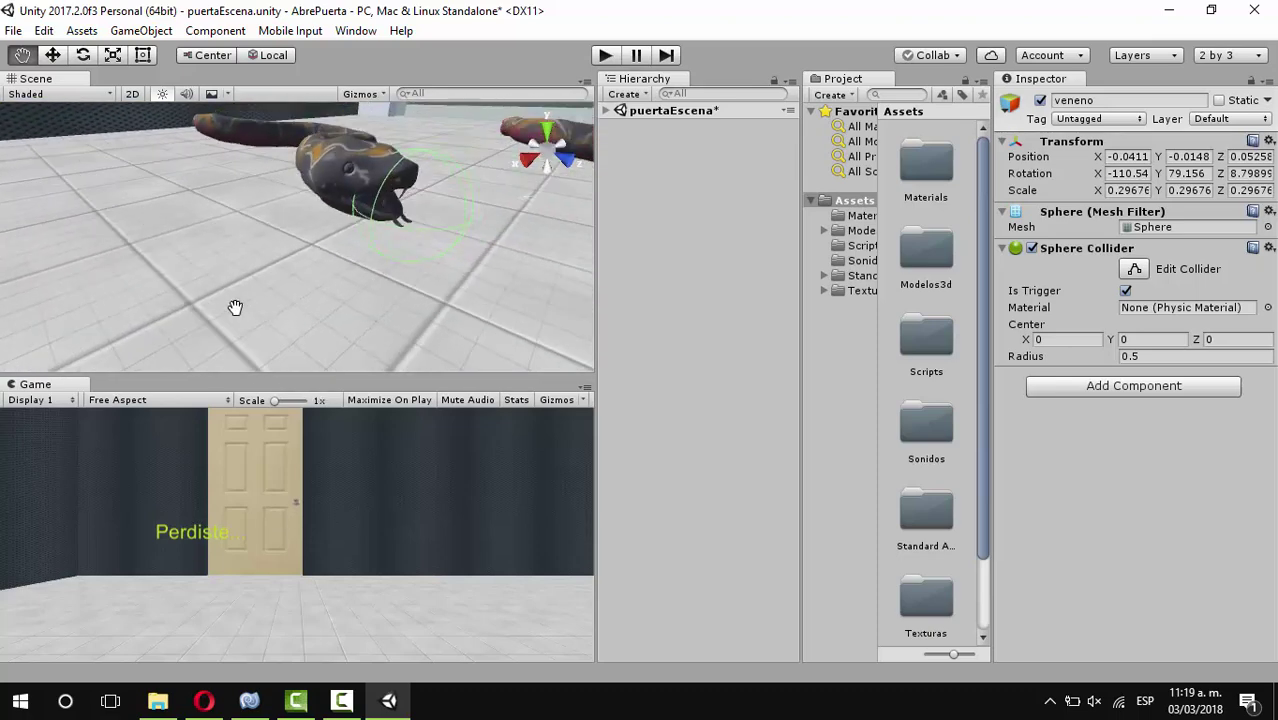
Play-test the scene, restart it, and stop Play mode after the Perdiste message
left_click(610, 60)
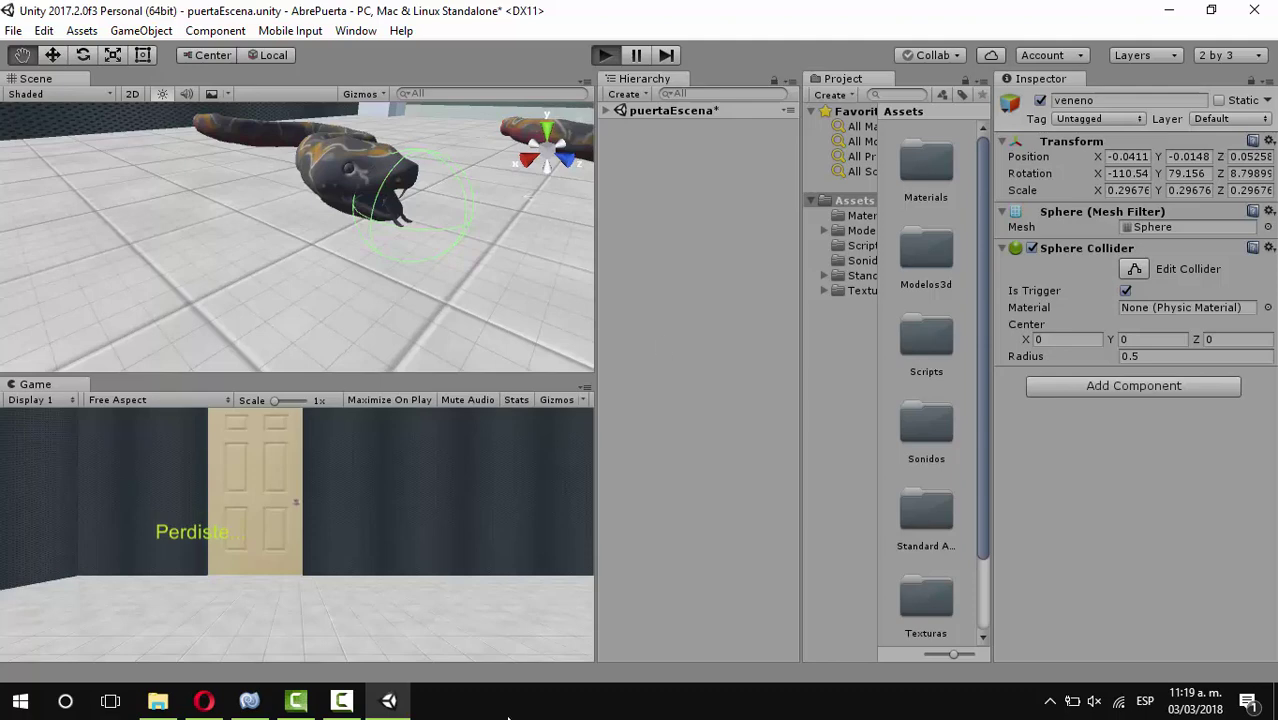
left_click(342, 700)
left_click(343, 702)
key("ctrl+p")
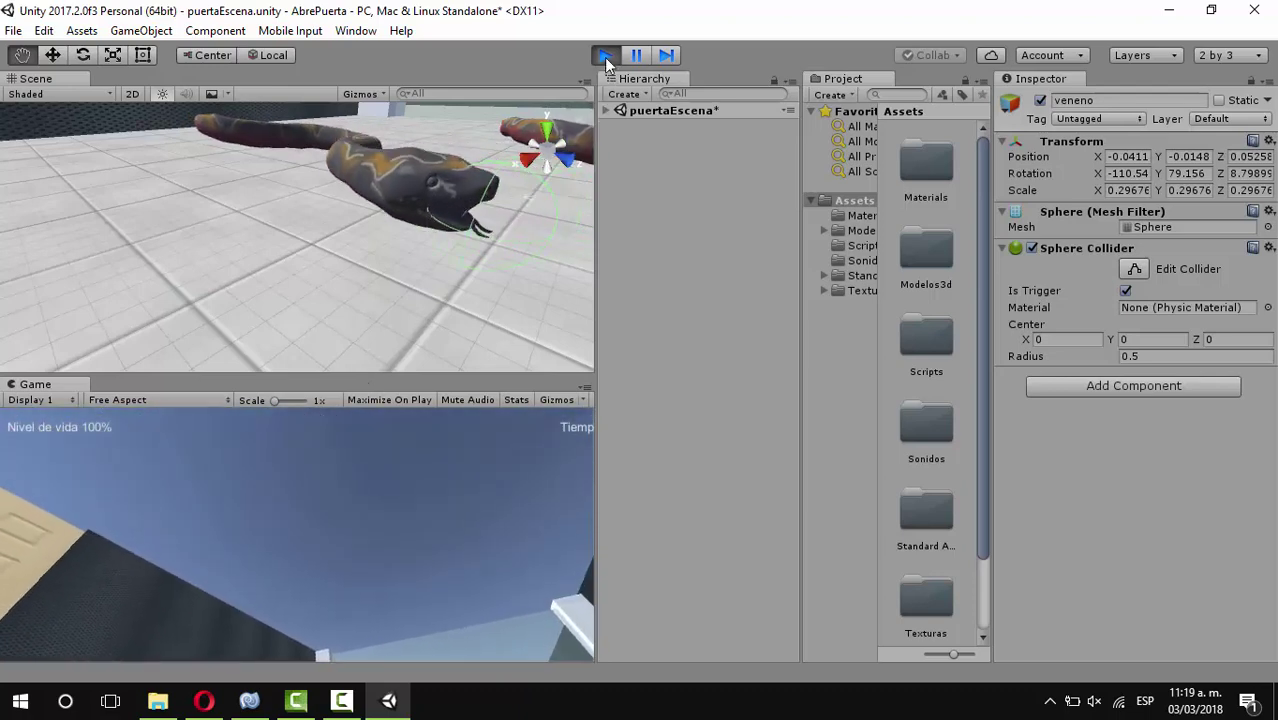
key("ctrl+p")
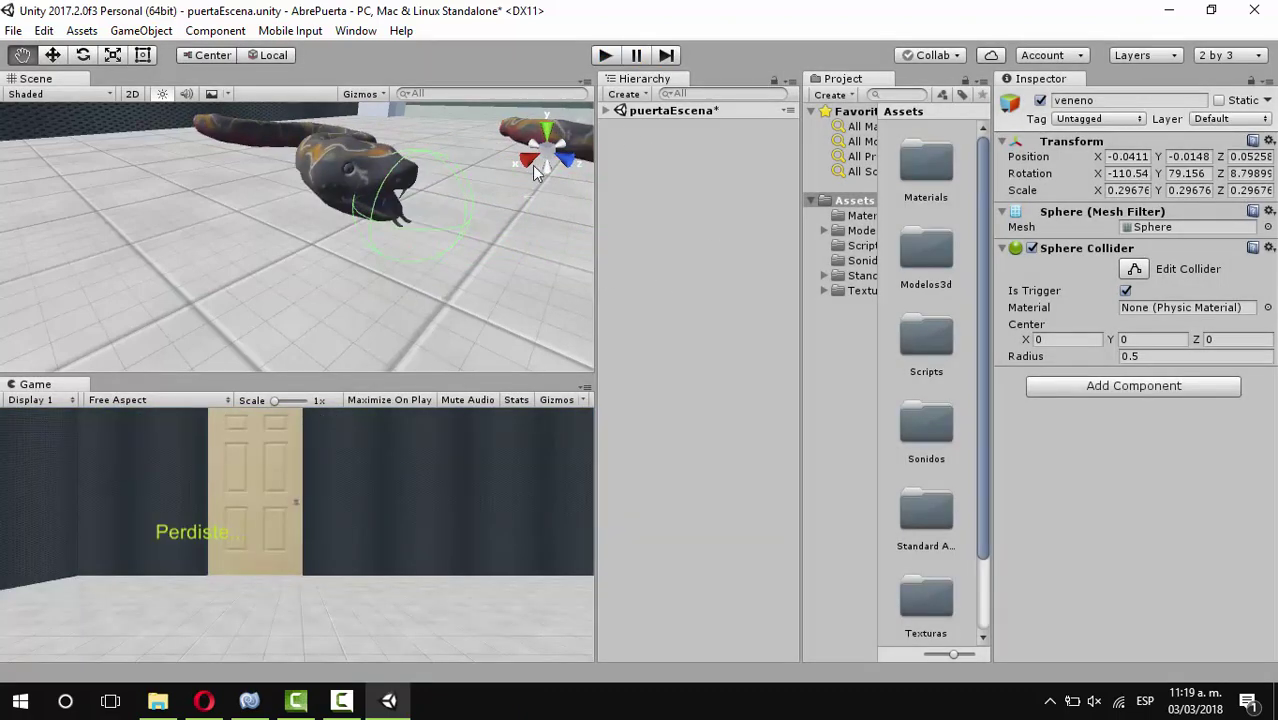
Try the 4 Split layout, then return the editor to the Default layout
left_click(1225, 62)
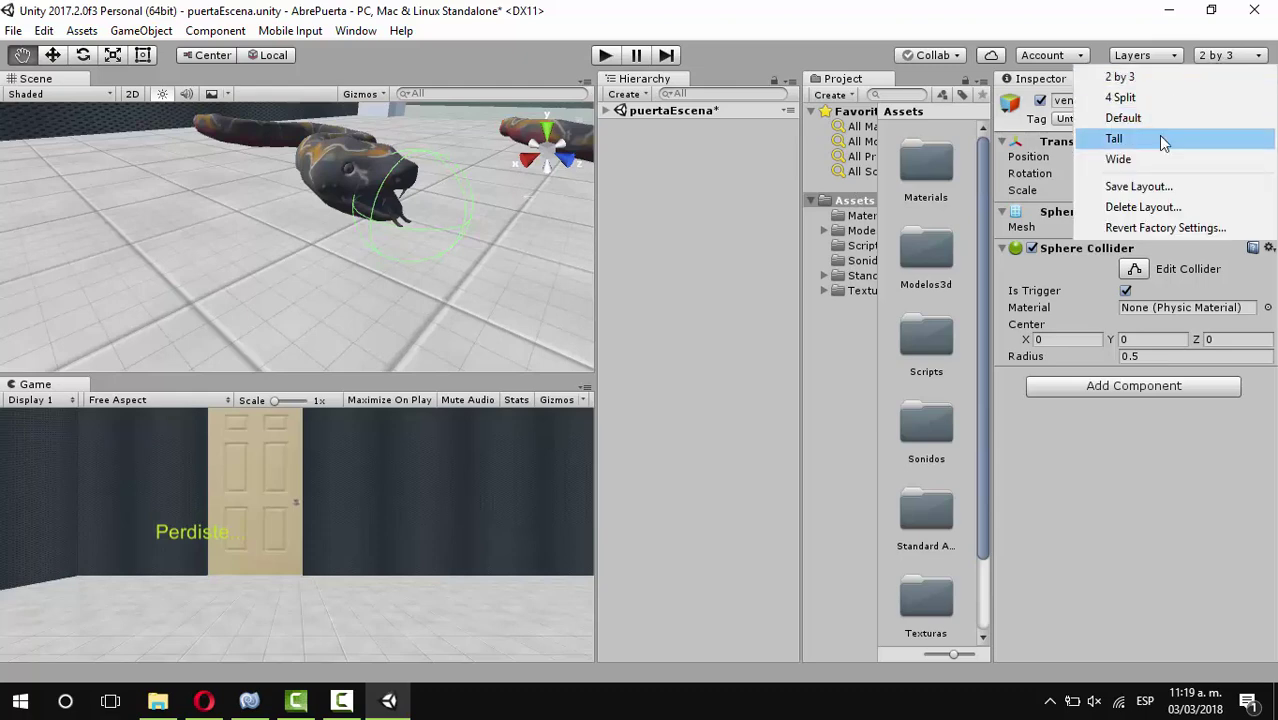
left_click(1128, 97)
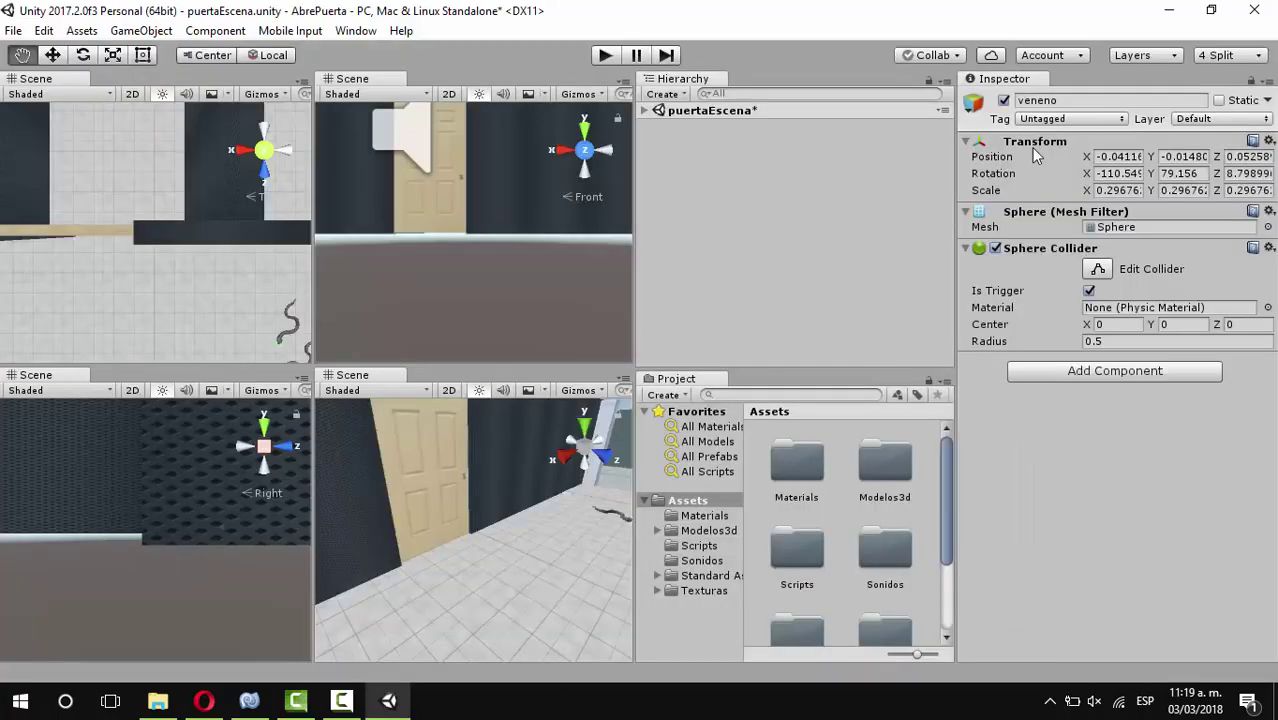
left_click(1211, 62)
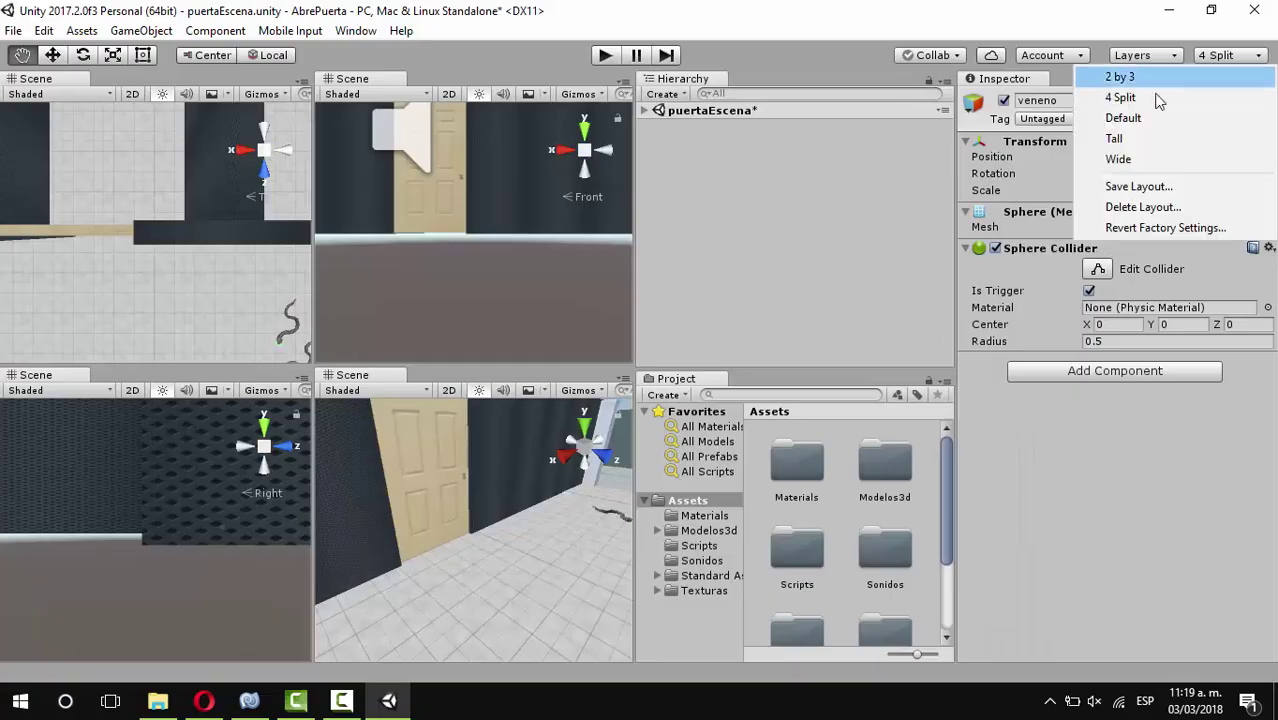
left_click(1128, 114)
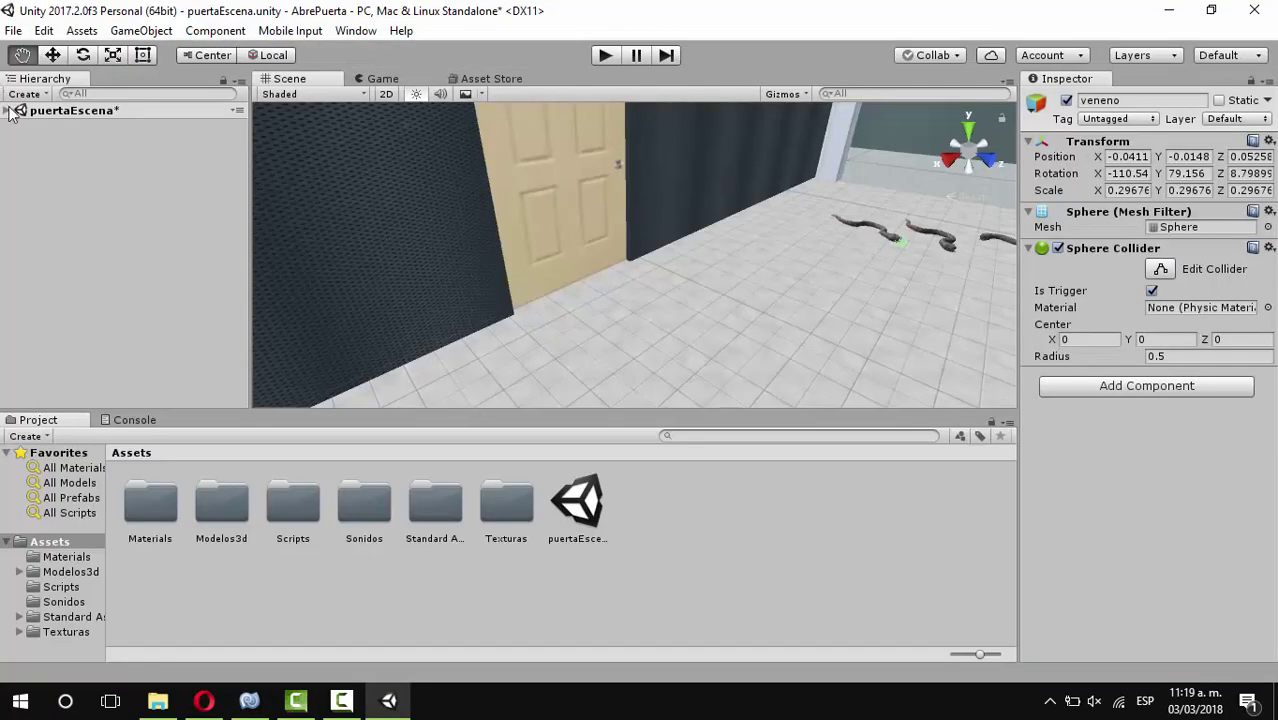
Expand puertaEscena, enemigos and the first Snake down through genral, Circle001, Bone001 and Circle002
left_click(8, 111)
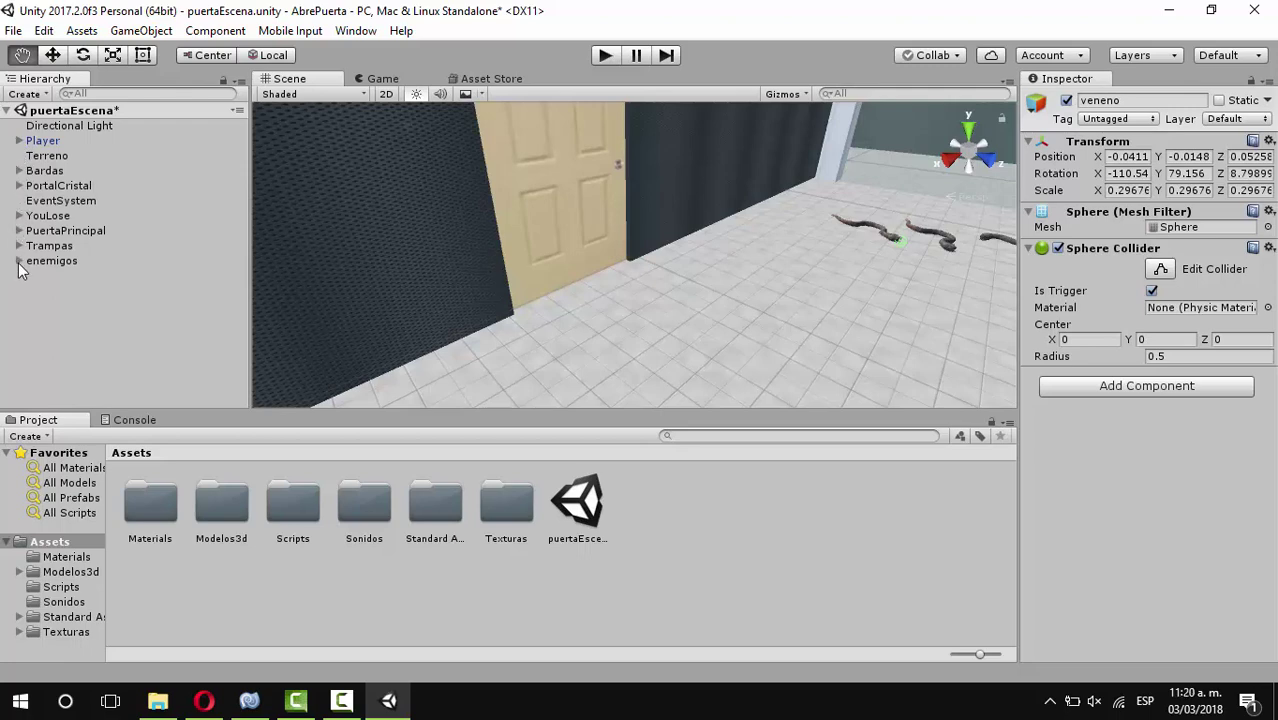
left_click(19, 261)
left_click(45, 290)
left_click(59, 321)
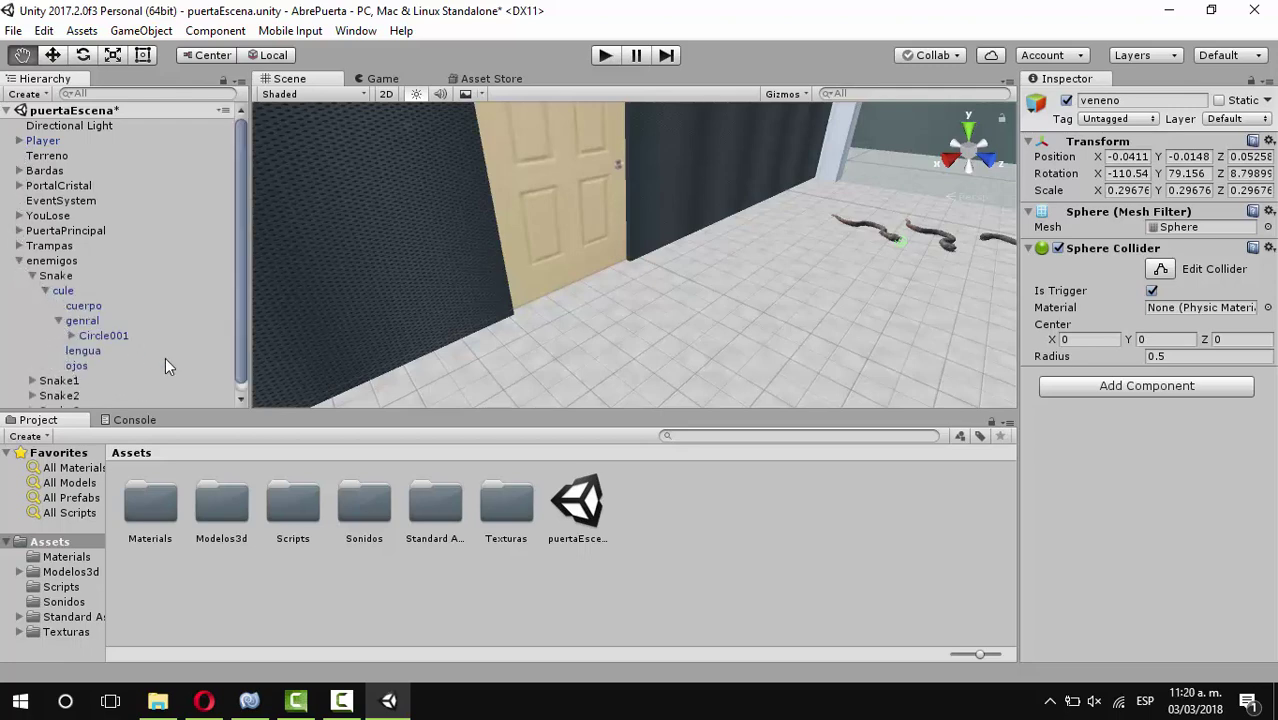
left_click(71, 336)
left_click(84, 351)
left_click(98, 366)
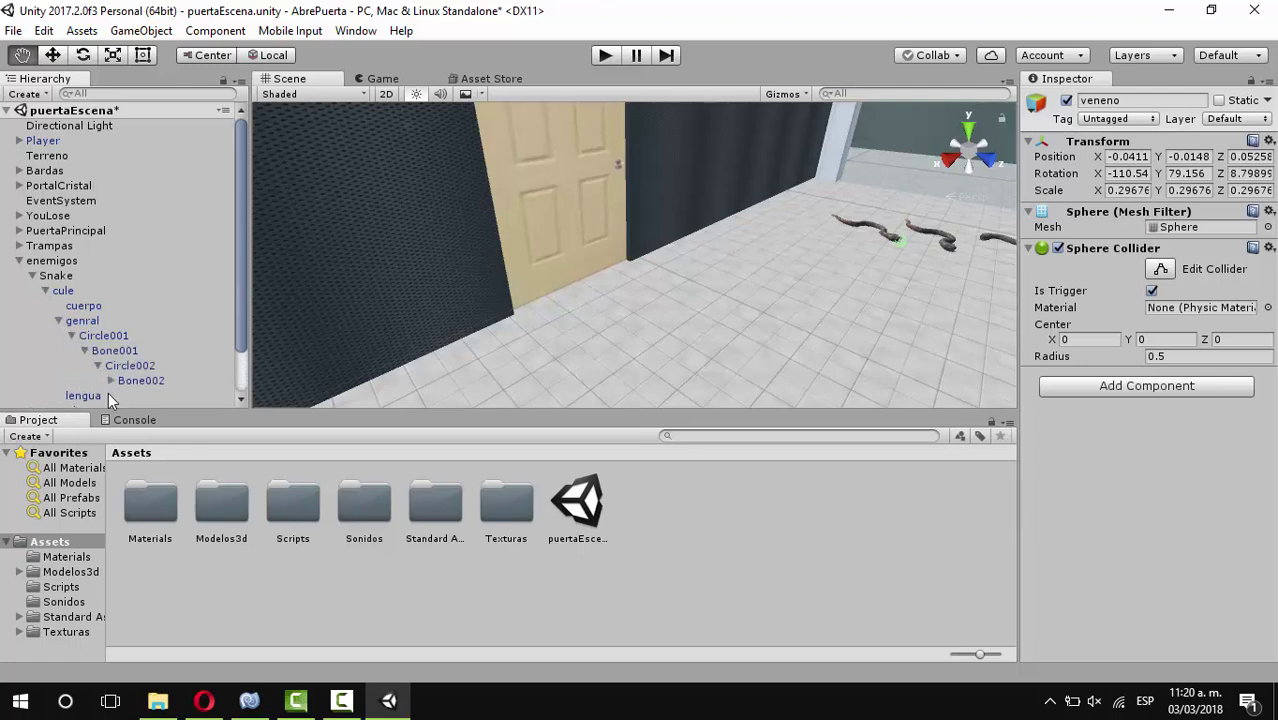
scroll(209, 300, "down", 1)
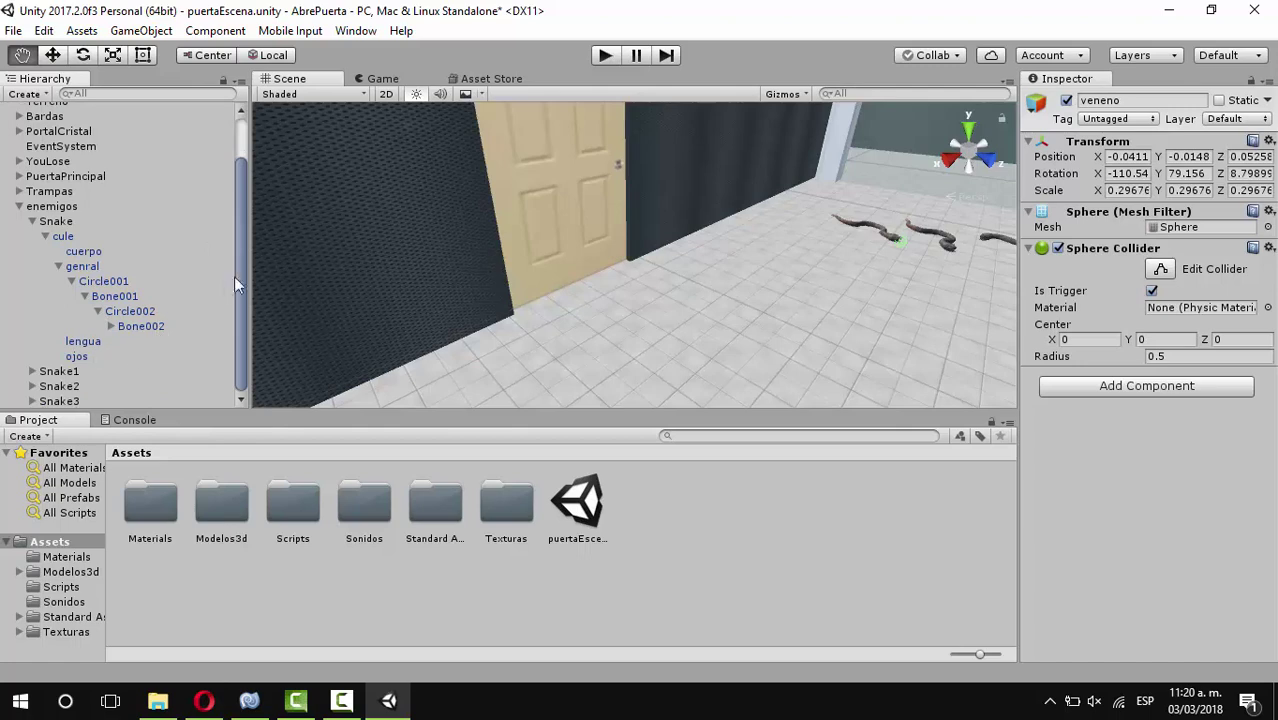
Widen the Hierarchy and unfold Bone002 through Bone004 to reveal Circle005
left_click_drag(263, 270, 826, 270)
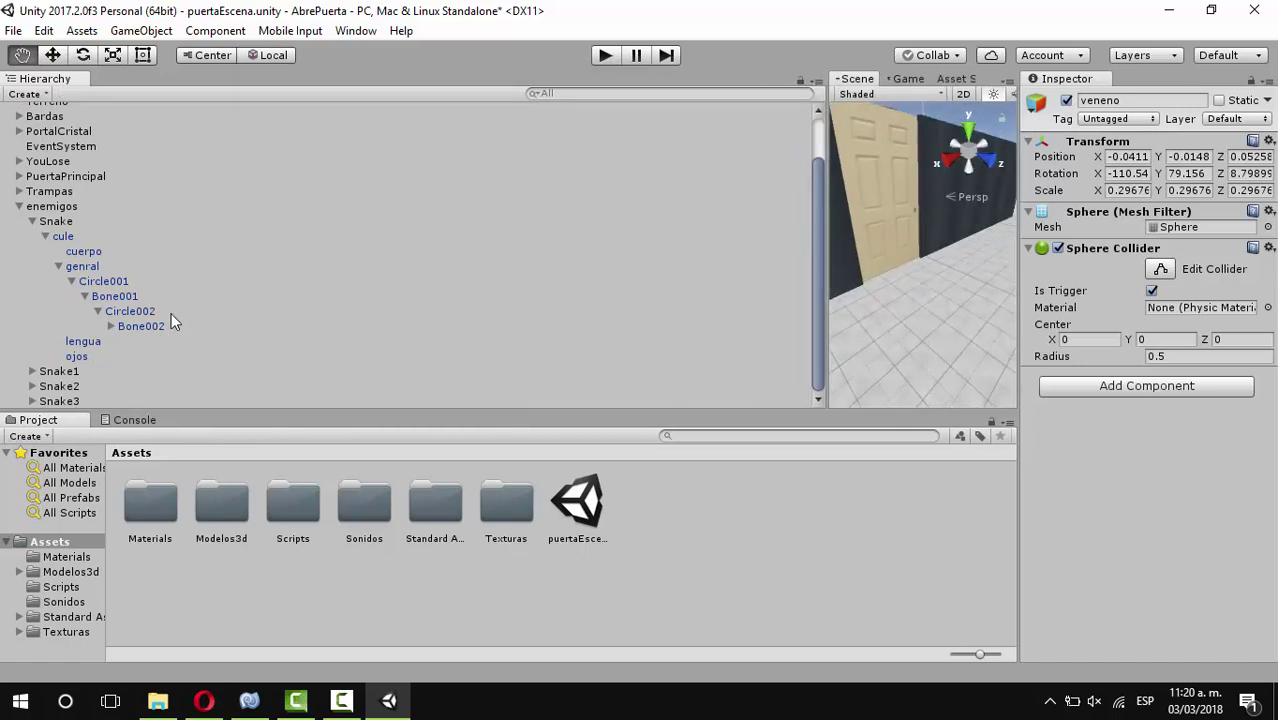
left_click(118, 328)
left_click(111, 326)
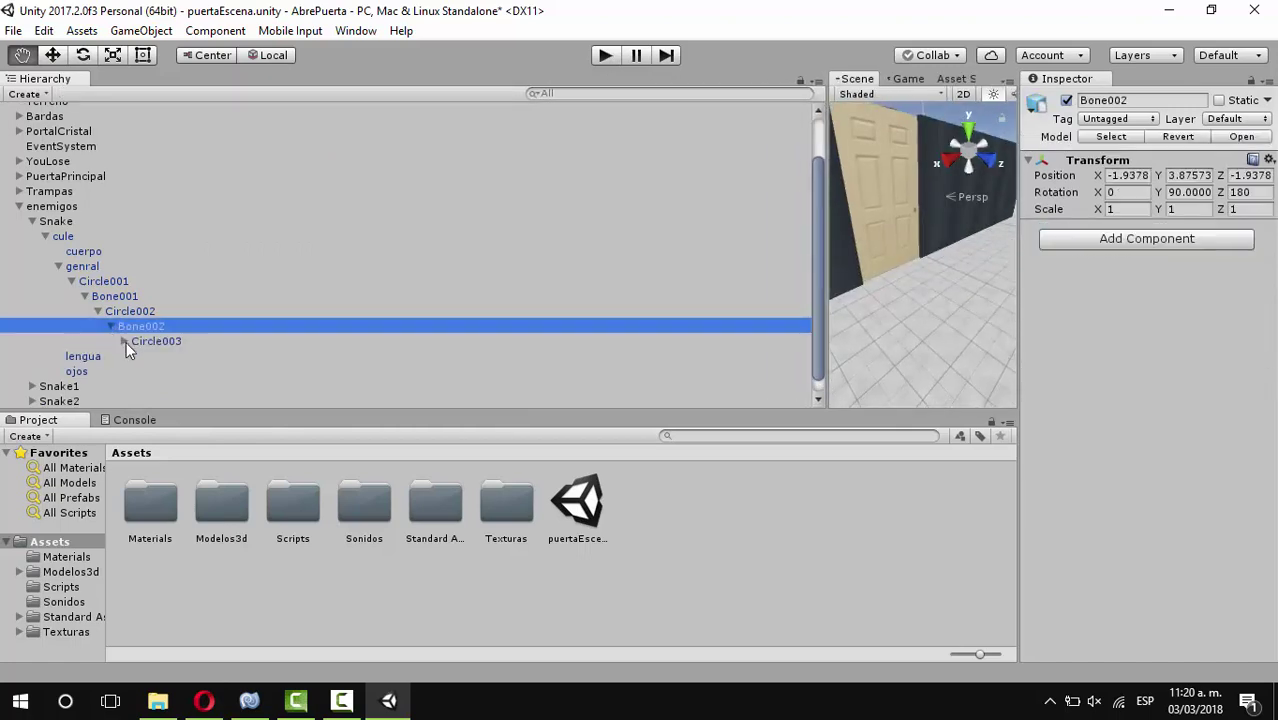
left_click(124, 341)
left_click(137, 356)
scroll(155, 347, "down", 1)
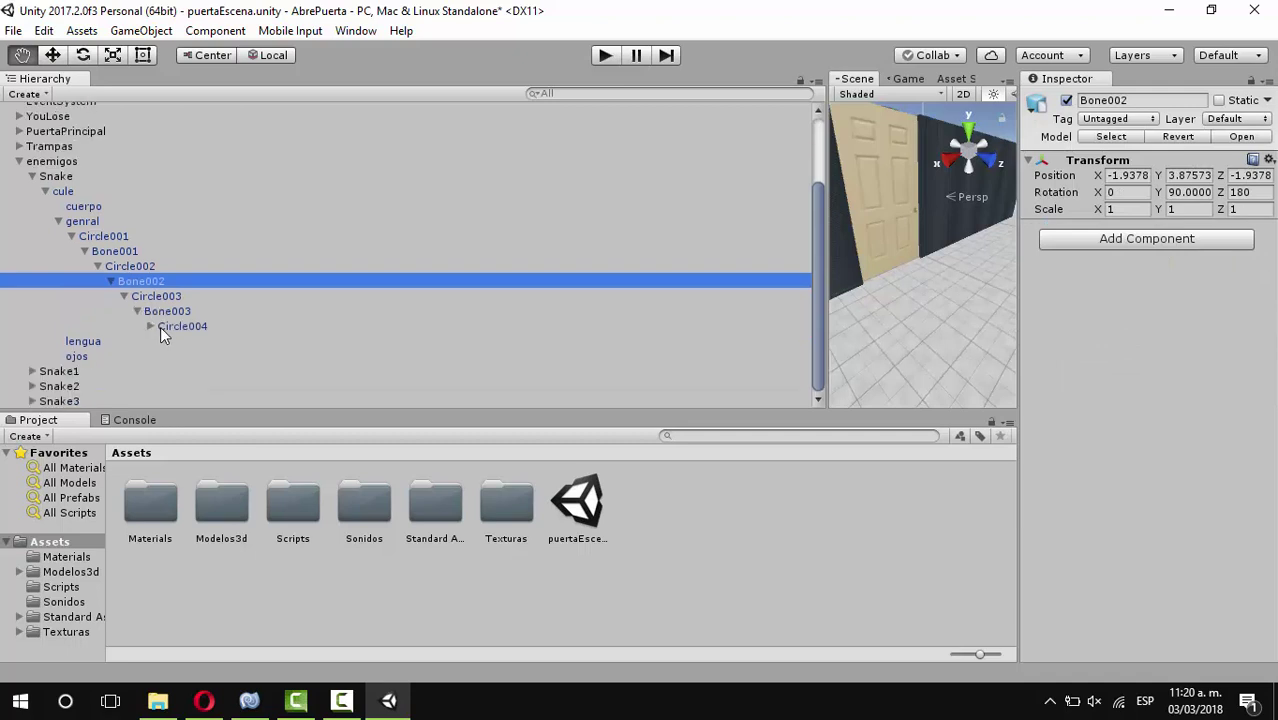
left_click(151, 326)
left_click(163, 340)
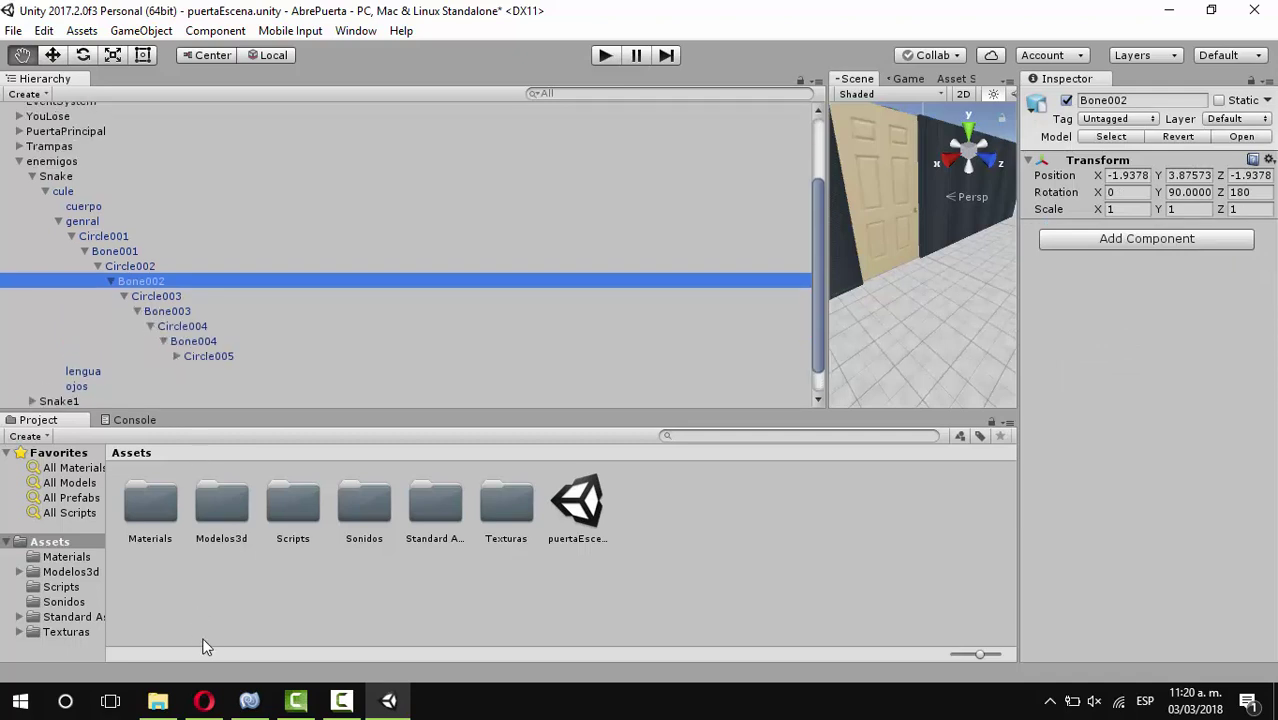
left_click(341, 700)
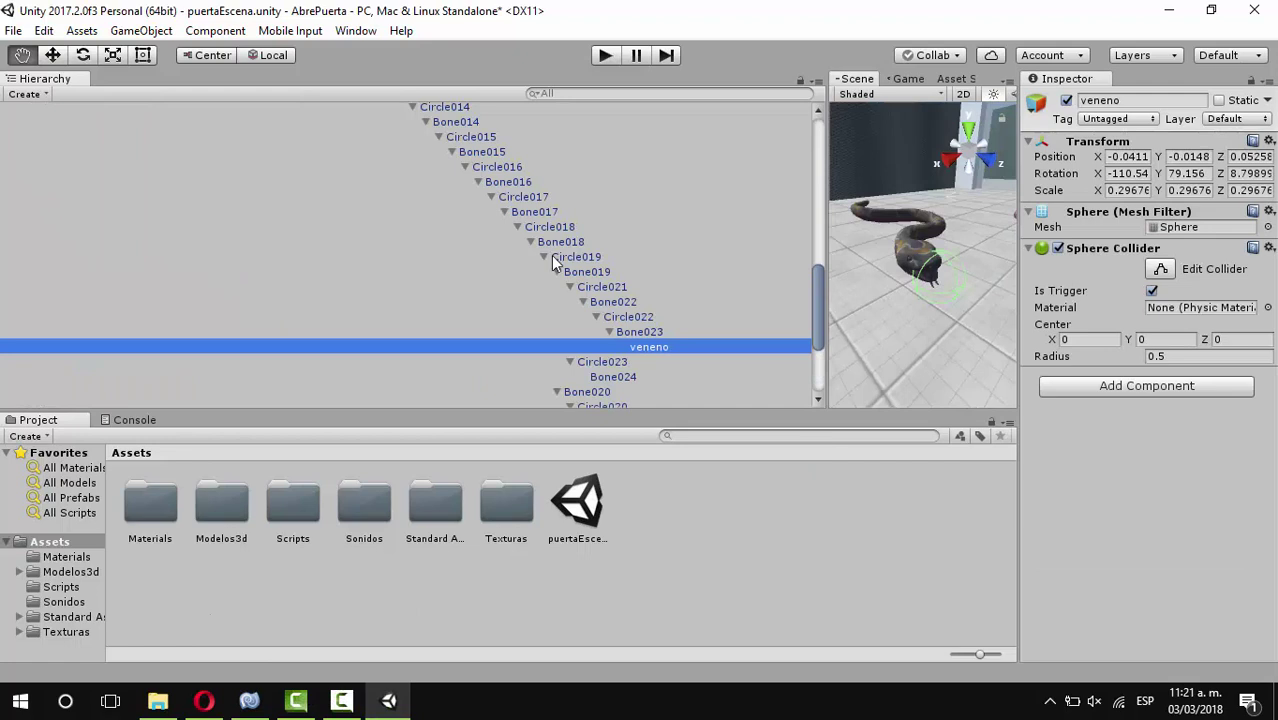
Copy the veneno trigger sphere from the Hierarchy
scroll(522, 246, "up", 5)
scroll(378, 224, "up", 4)
scroll(281, 185, "up", 3)
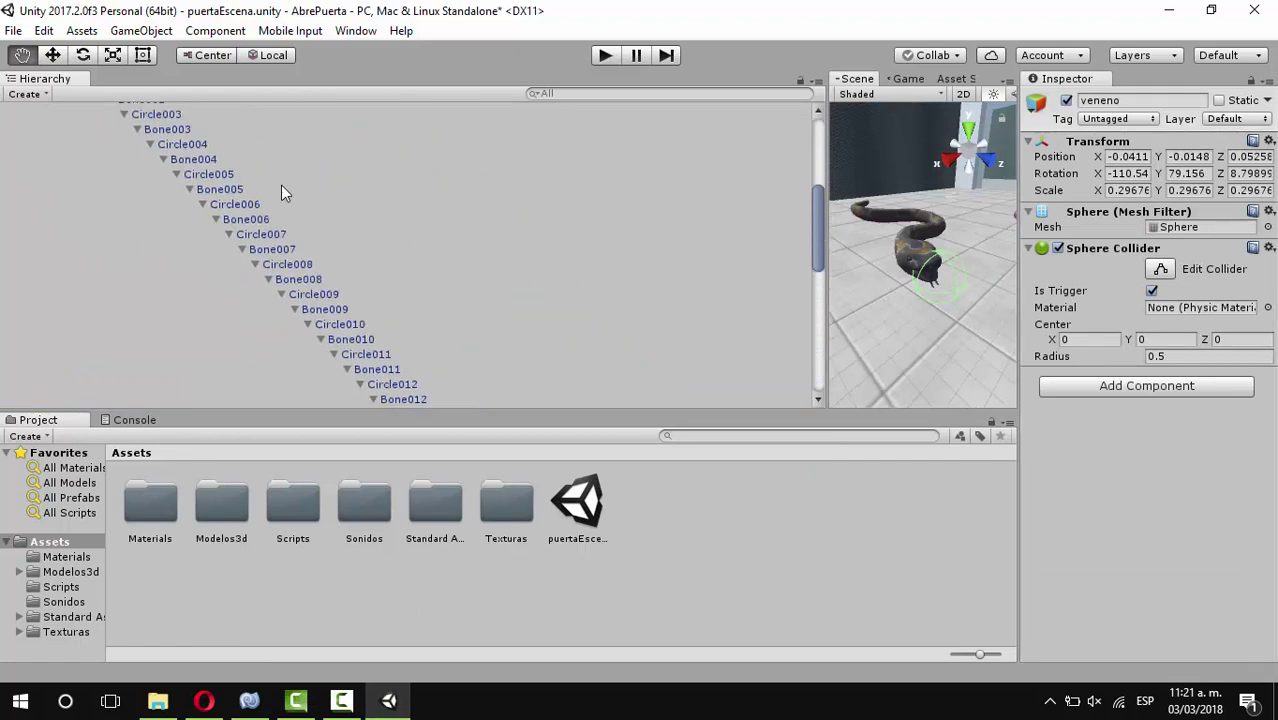
scroll(281, 190, "up", 5)
scroll(258, 200, "down", 10)
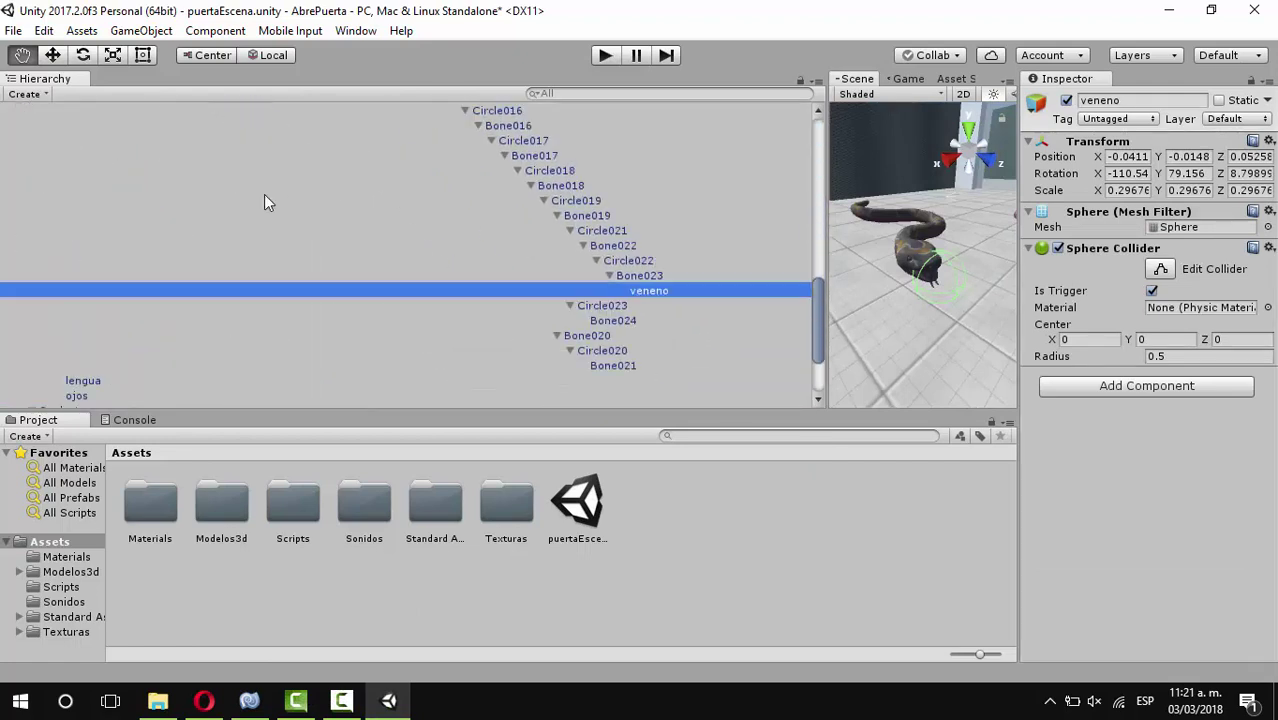
right_click(651, 291)
left_click(684, 301)
Collapse Circle023 and the first Snake, then reopen Snake1's children
left_click(569, 306)
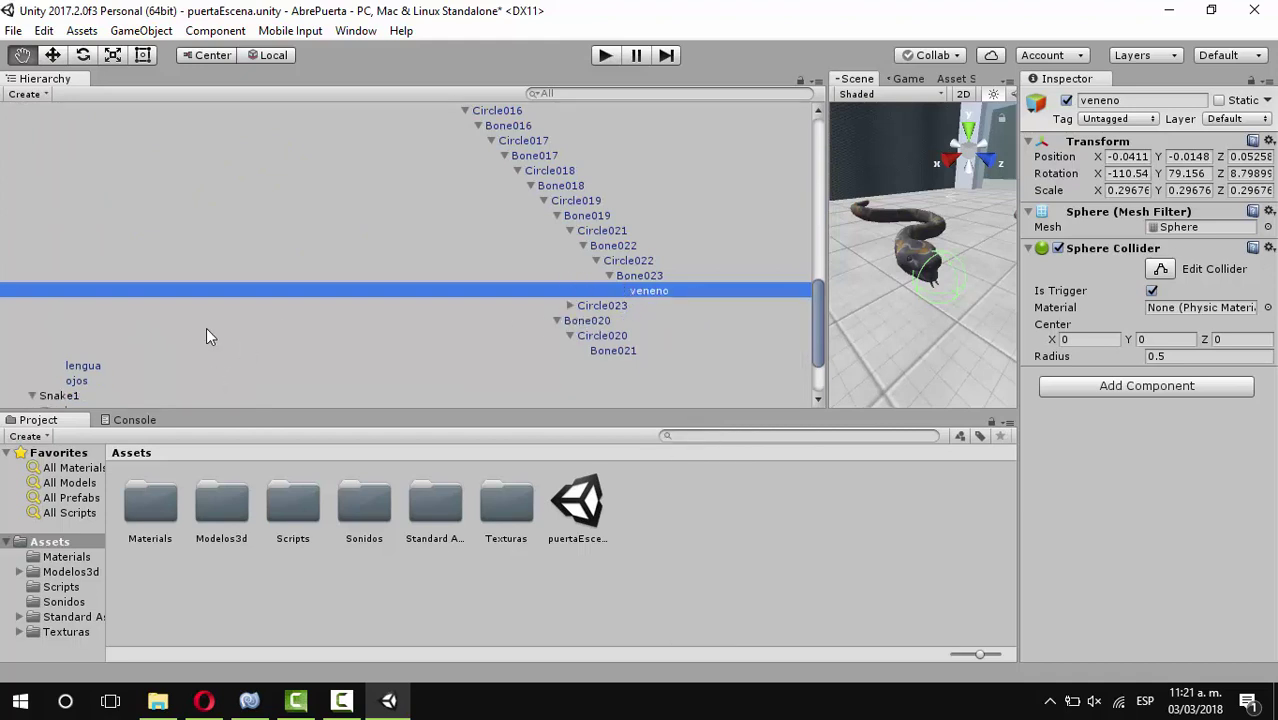
scroll(180, 335, "down", 3)
left_click(33, 296)
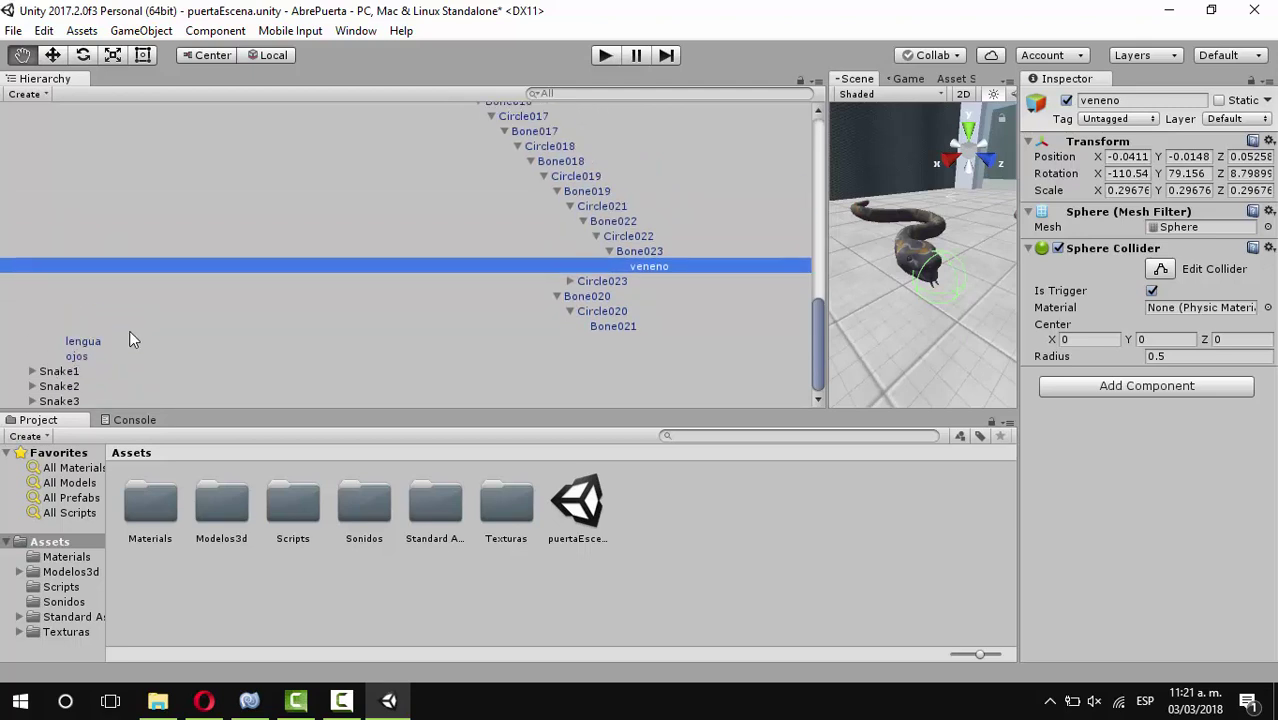
scroll(130, 335, "up", 10)
scroll(90, 315, "up", 5)
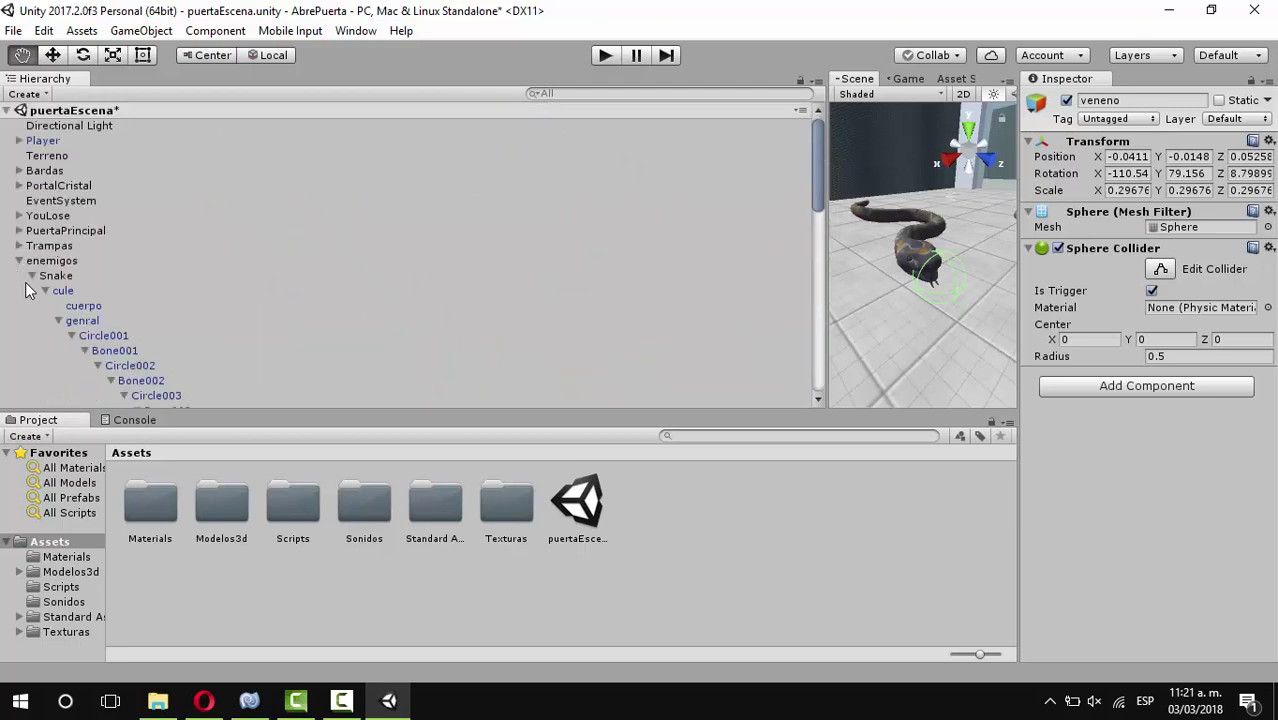
left_click(31, 275)
left_click(32, 290)
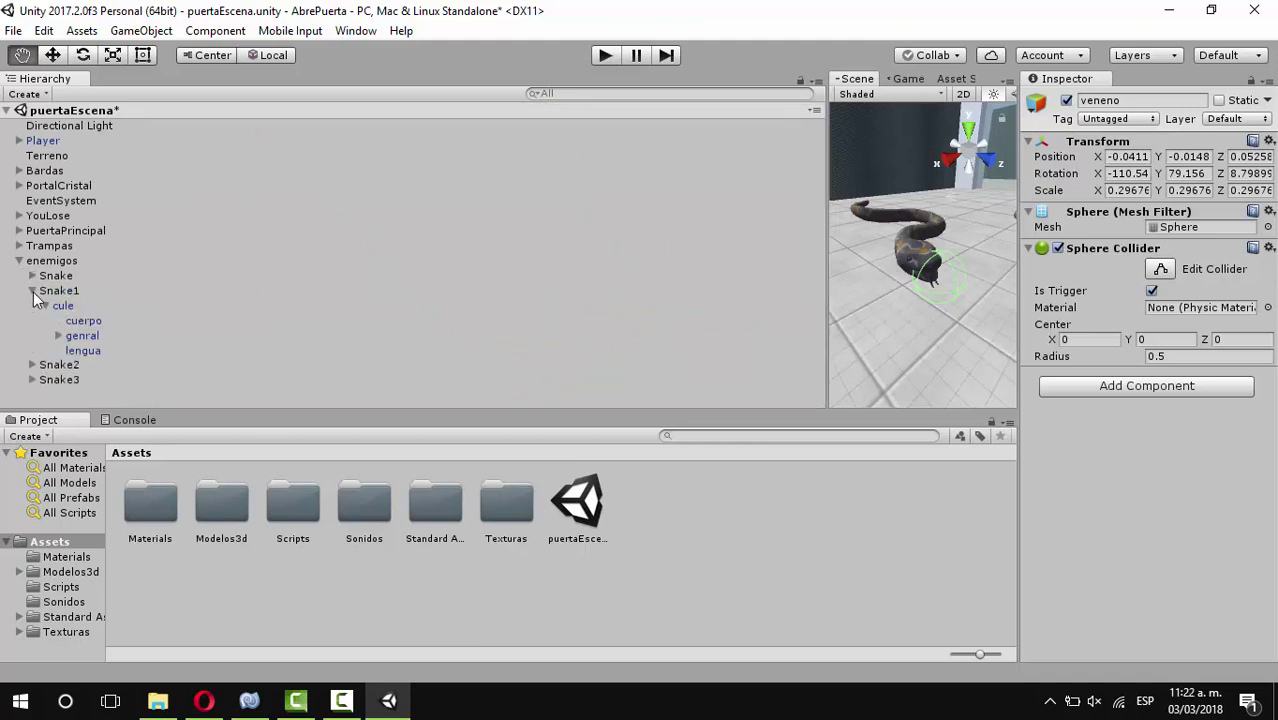
Unfold Snake1's bone chain from Circle001 down to Bone009
left_click(58, 336)
left_click(71, 350)
left_click(85, 365)
left_click(105, 380)
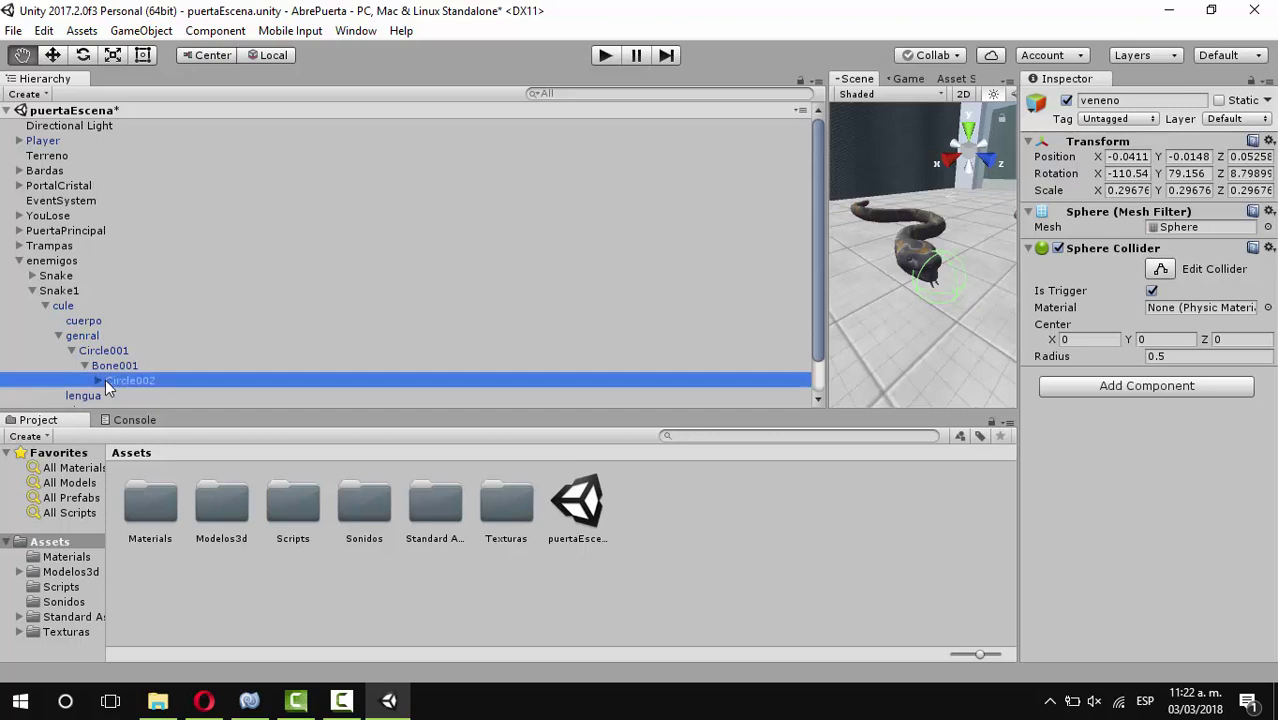
scroll(130, 345, "down", 2)
left_click(97, 341)
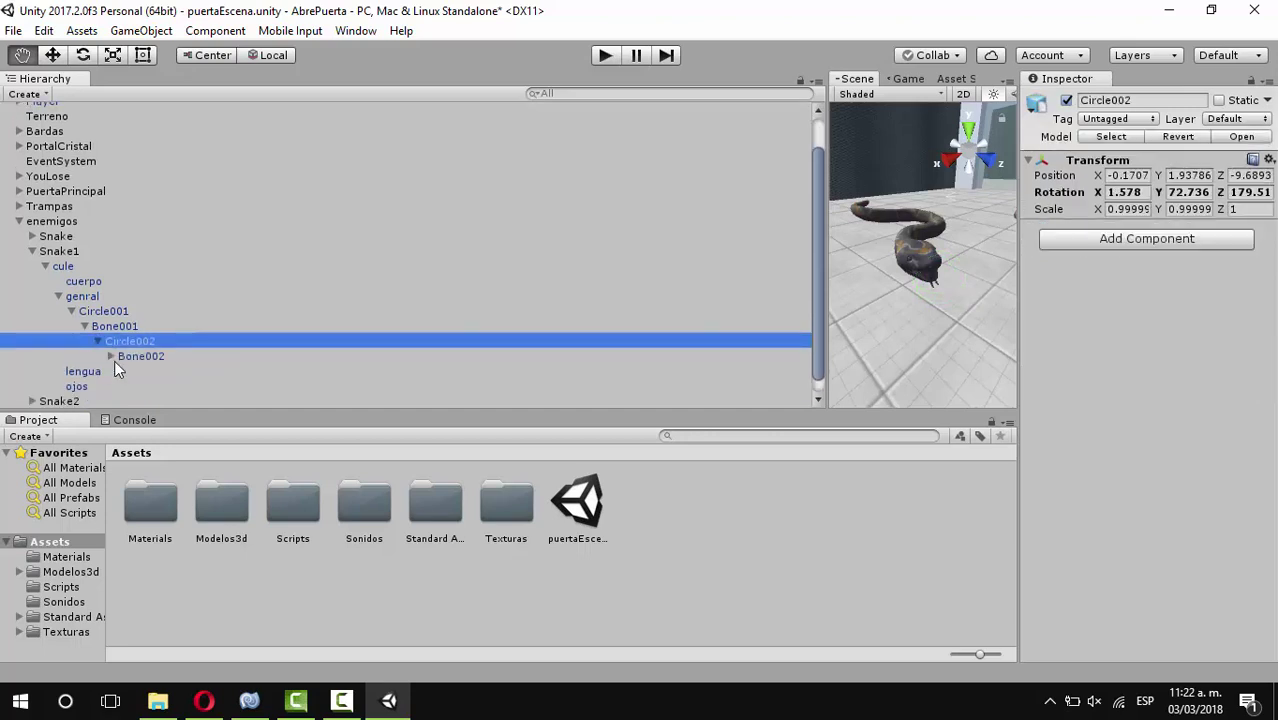
left_click(111, 357)
left_click(124, 371)
left_click(137, 386)
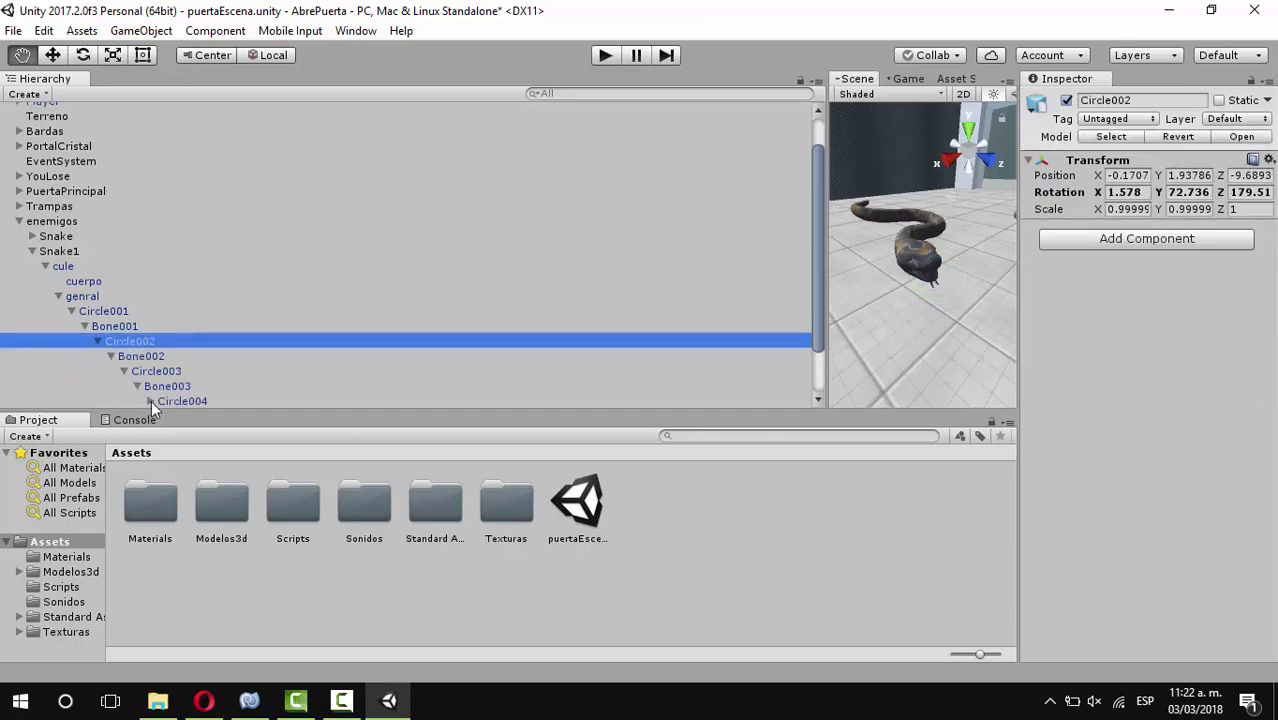
left_click(151, 401)
scroll(215, 342, "down", 4)
left_click(163, 341)
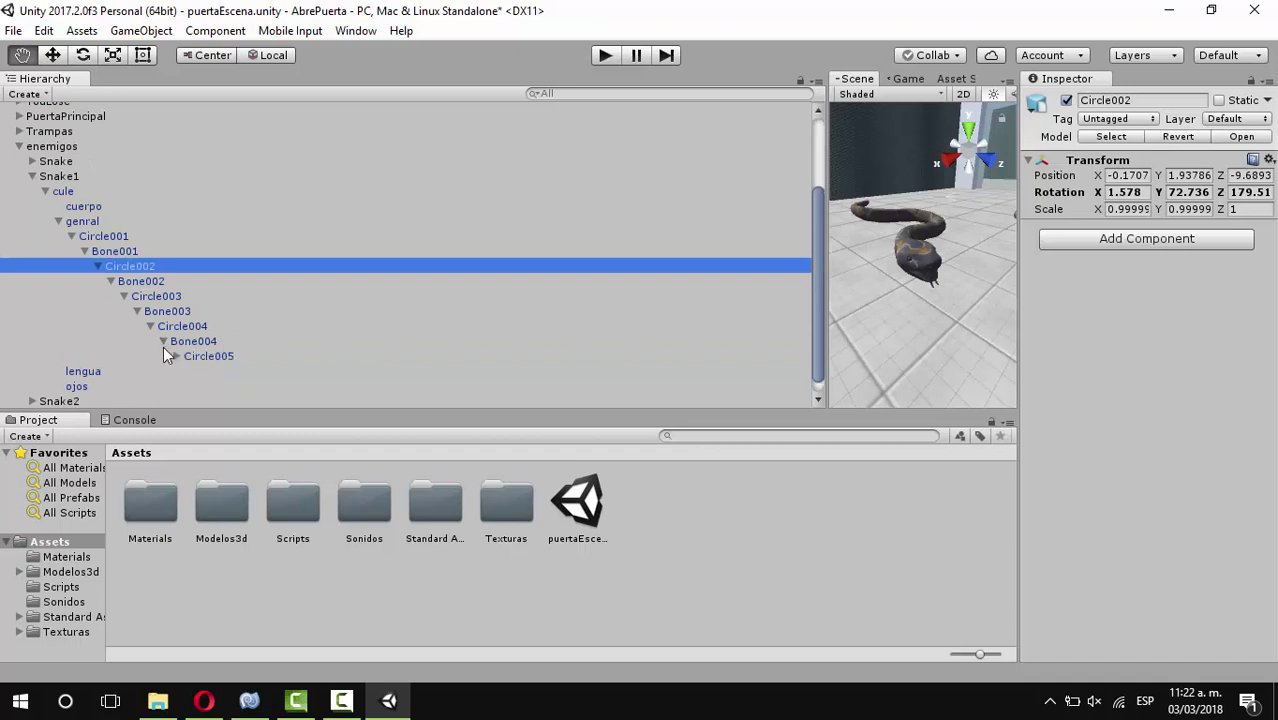
left_click(176, 356)
left_click(189, 371)
scroll(220, 350, "down", 2)
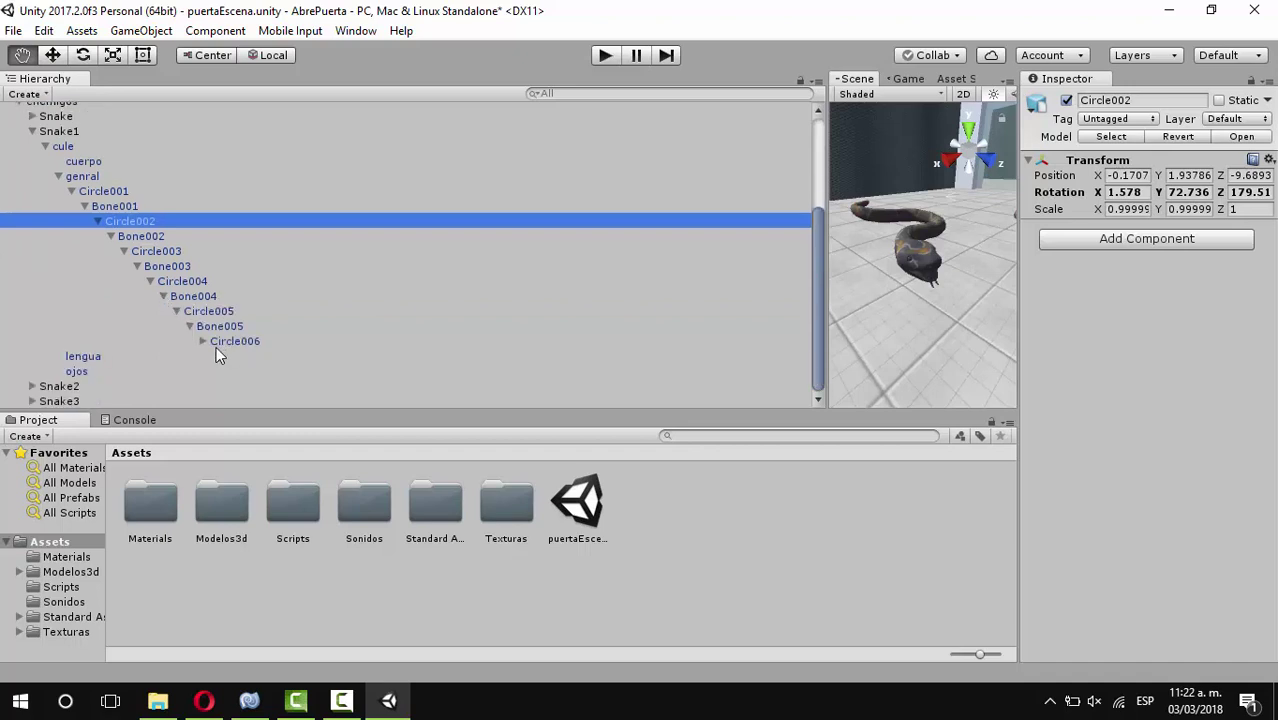
left_click(203, 341)
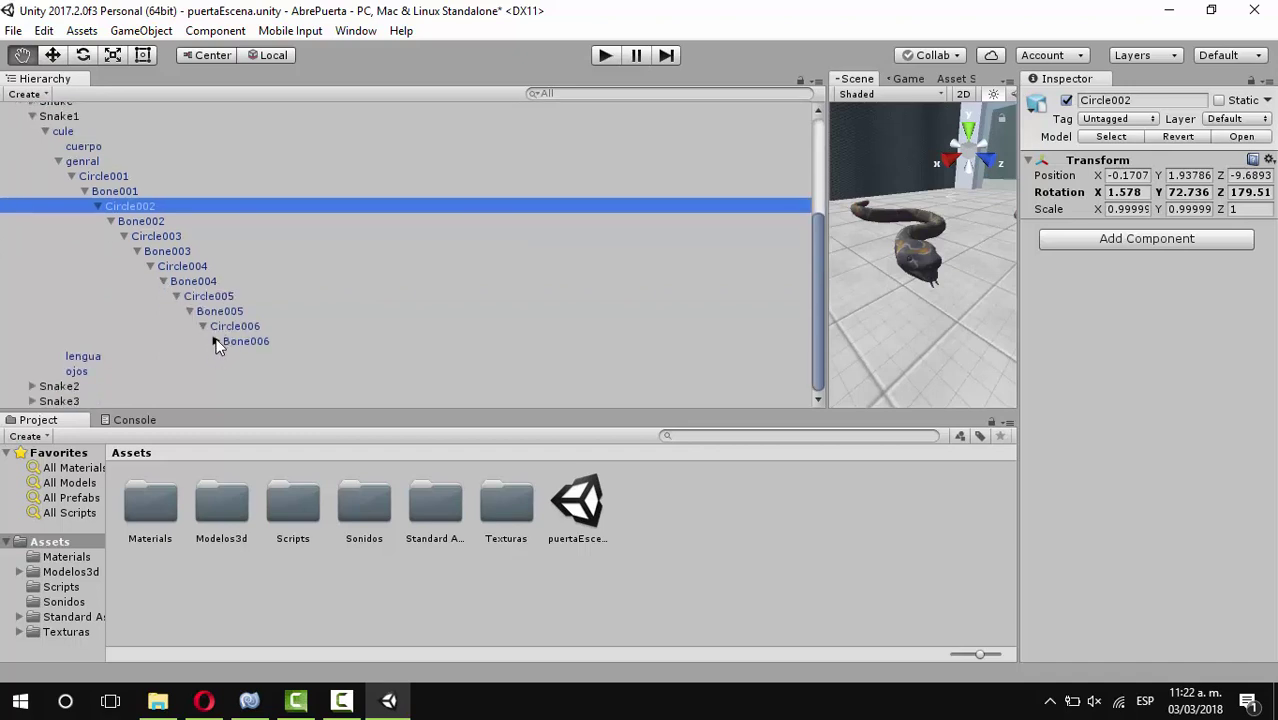
left_click(216, 341)
left_click(229, 356)
scroll(250, 358, "down", 1)
left_click(241, 341)
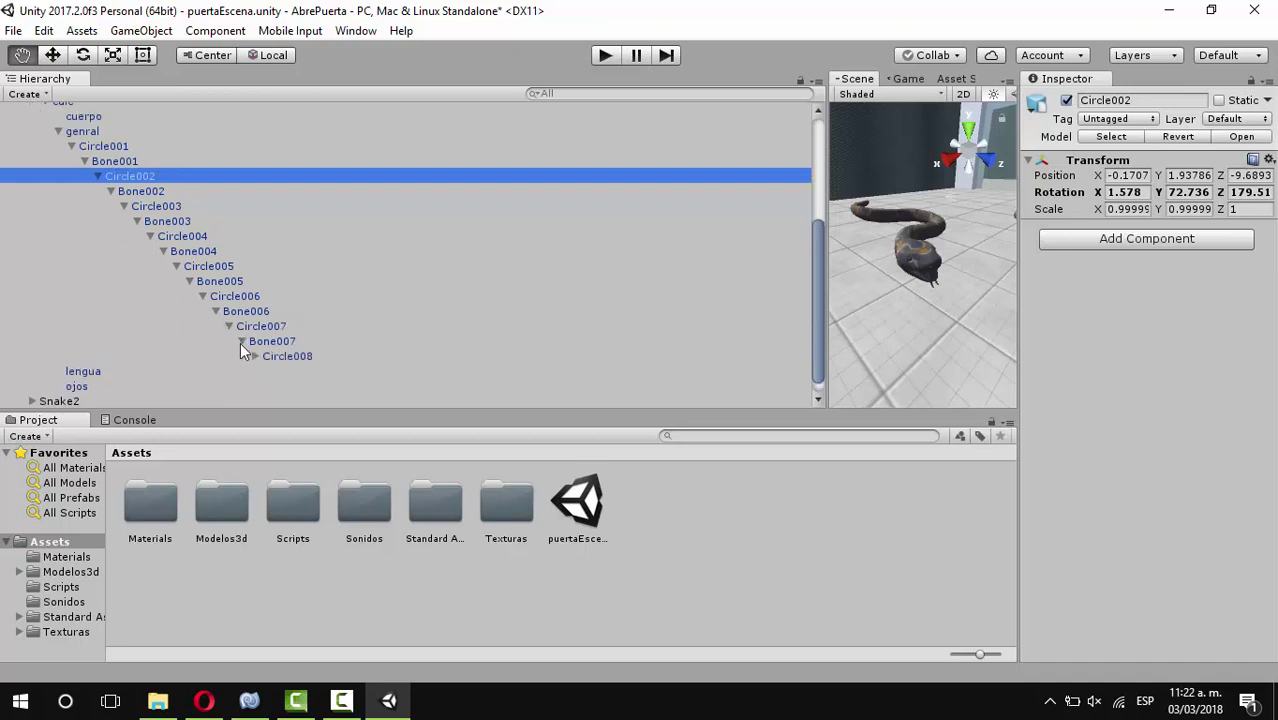
left_click(256, 356)
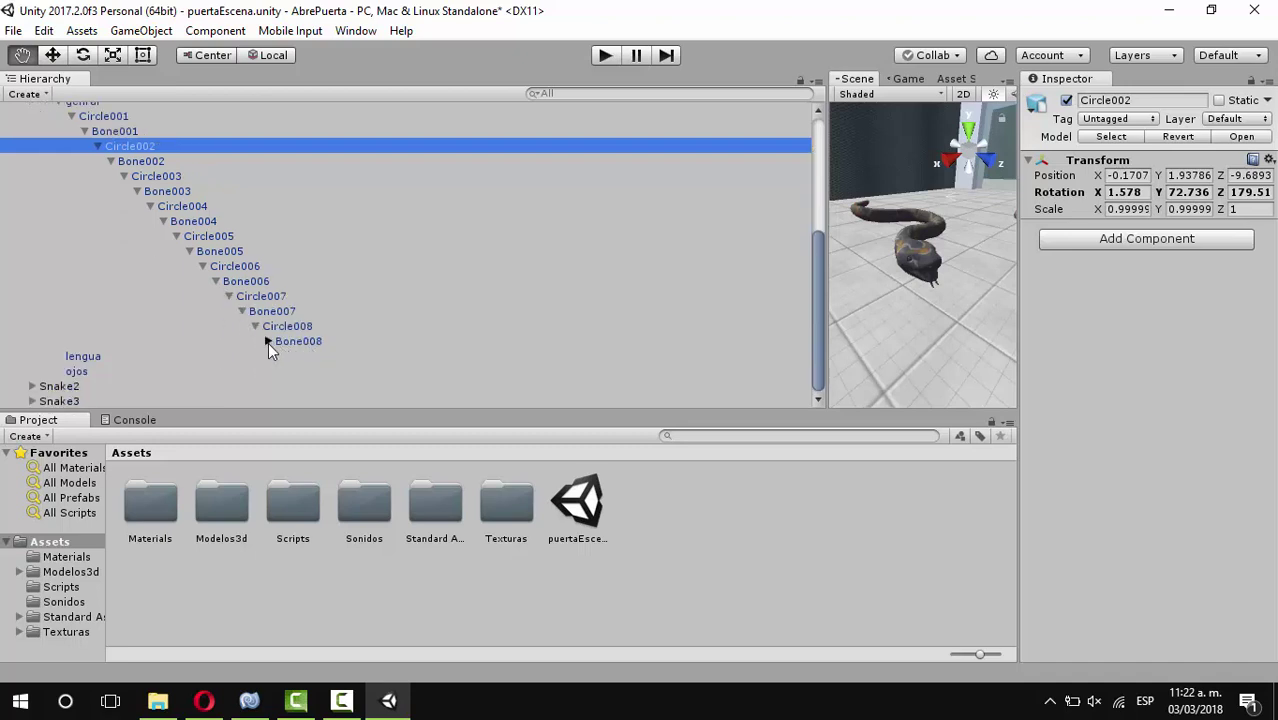
left_click(268, 341)
left_click(282, 356)
scroll(295, 356, "down", 1)
Continue unfolding the chain from Bone009 through Circle015 to Bone015
left_click(302, 342)
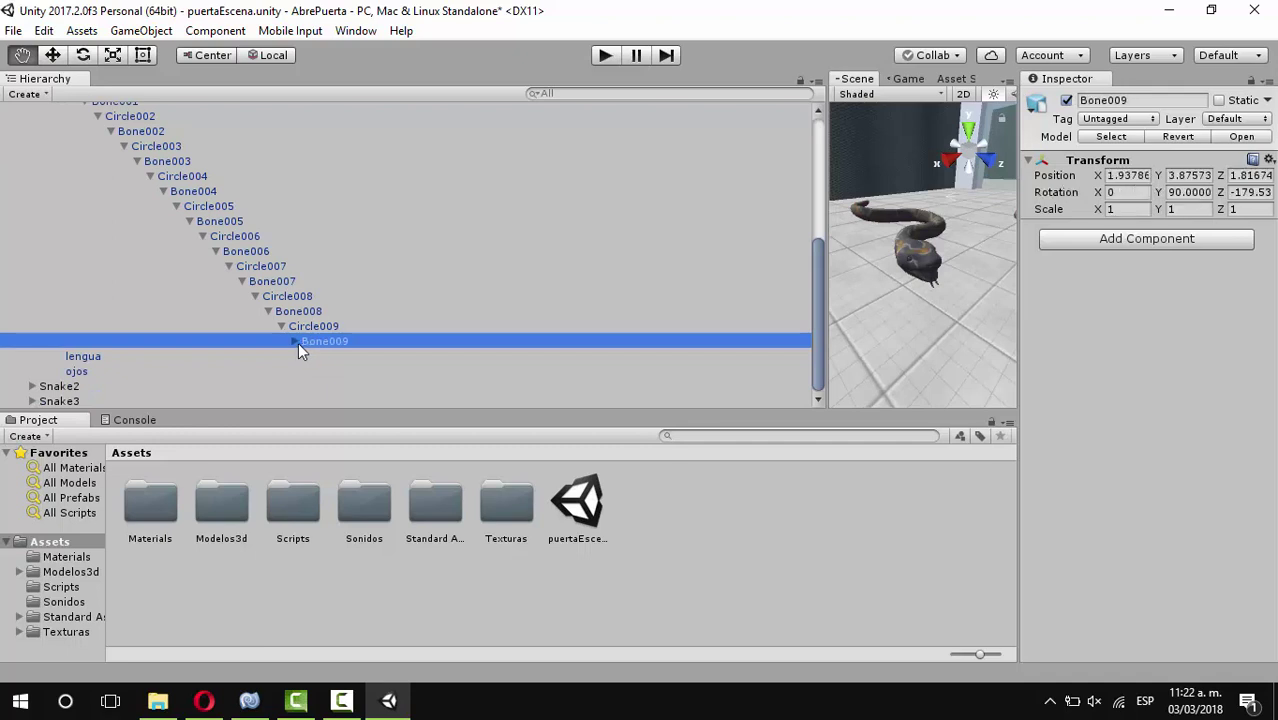
left_click(296, 342)
left_click(308, 356)
left_click(321, 371)
scroll(331, 368, "down", 1)
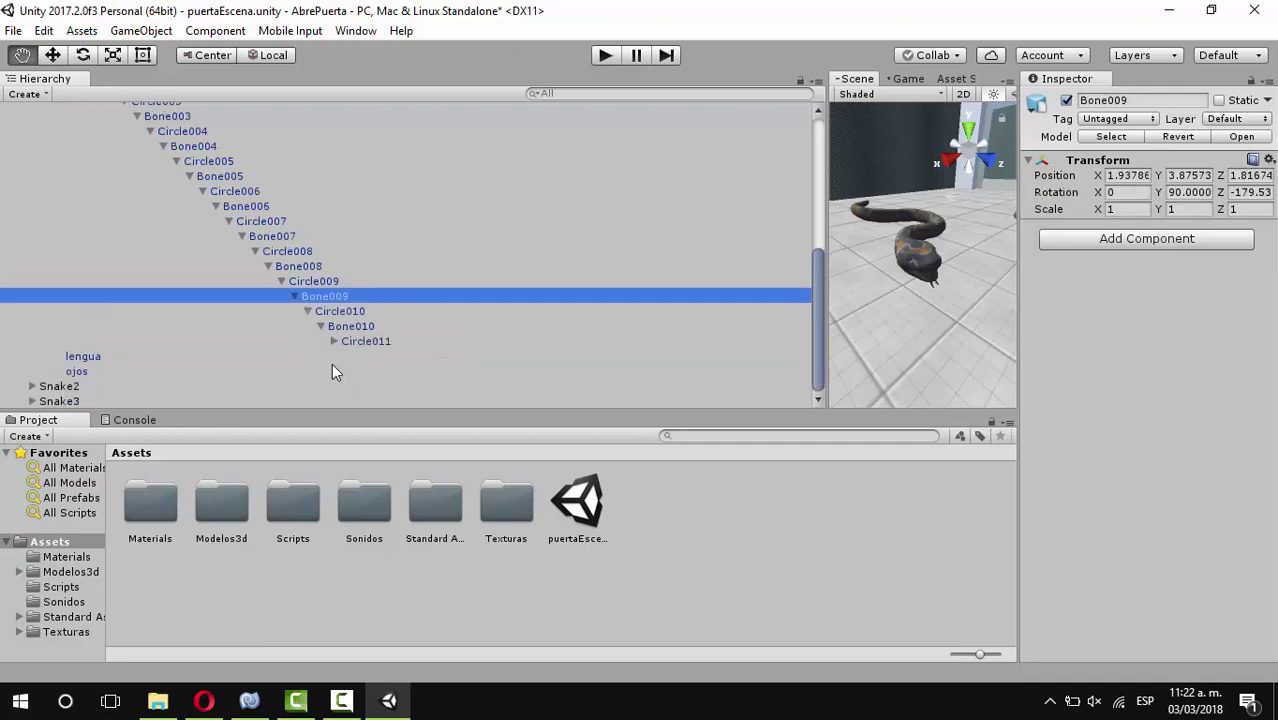
left_click(334, 342)
left_click(347, 357)
scroll(355, 352, "down", 1)
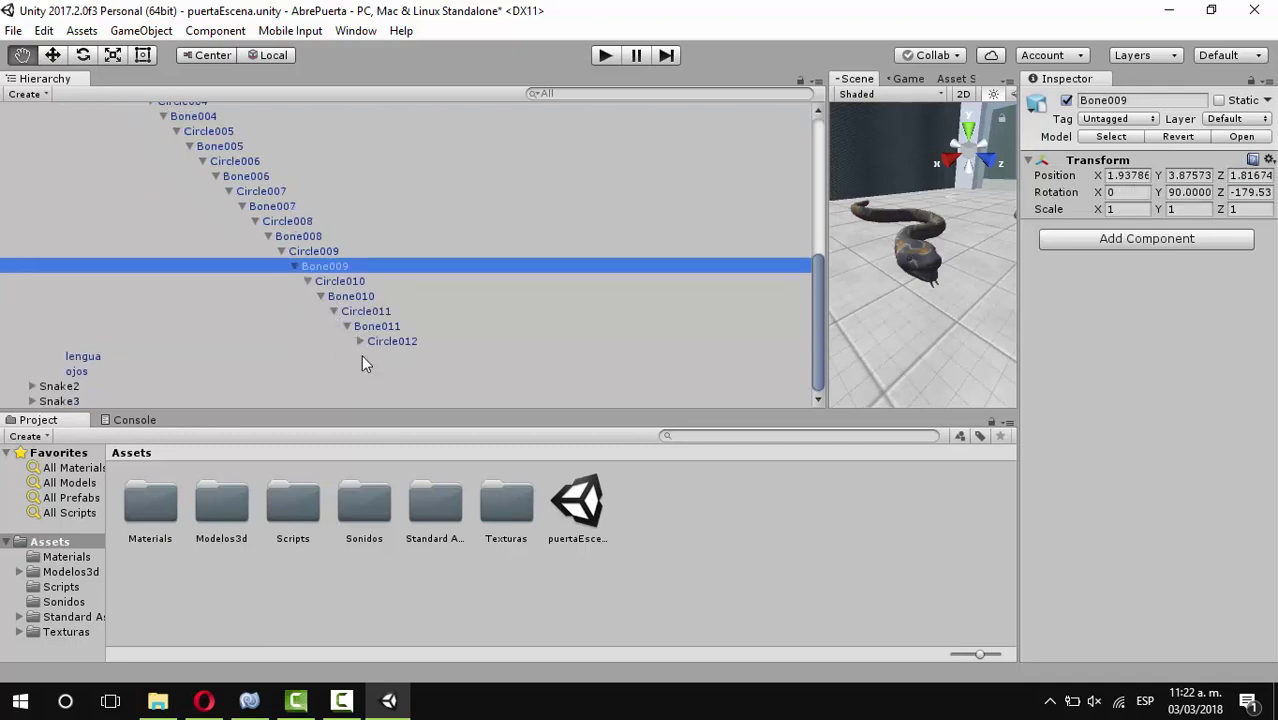
left_click(359, 342)
left_click(374, 357)
left_click(391, 372)
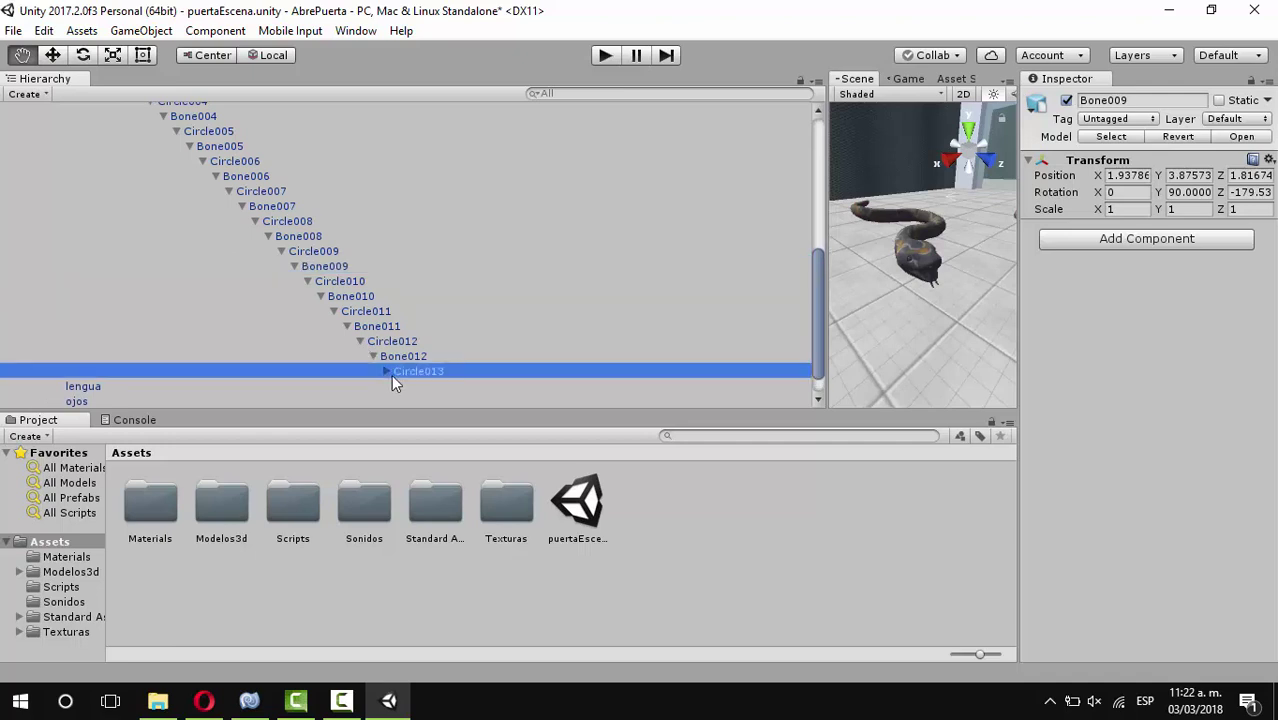
left_click(387, 369)
scroll(390, 362, "down", 1)
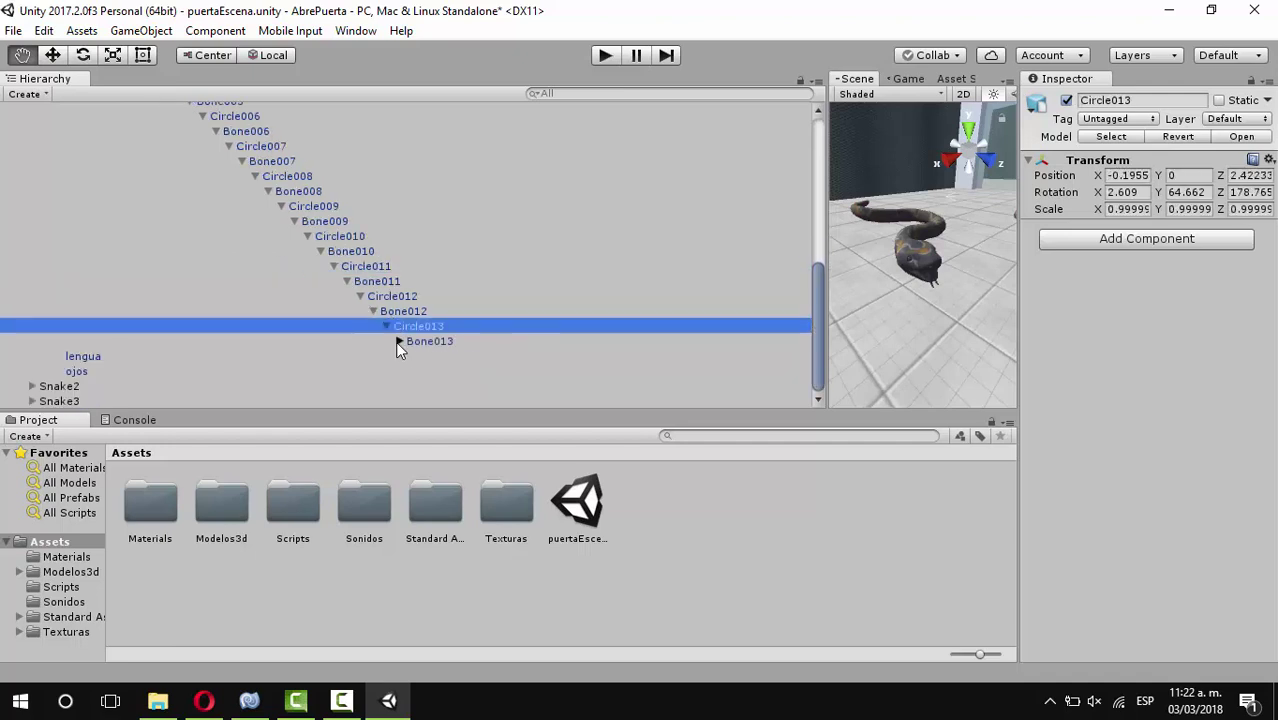
left_click(399, 341)
left_click(412, 356)
left_click(425, 371)
left_click(437, 386)
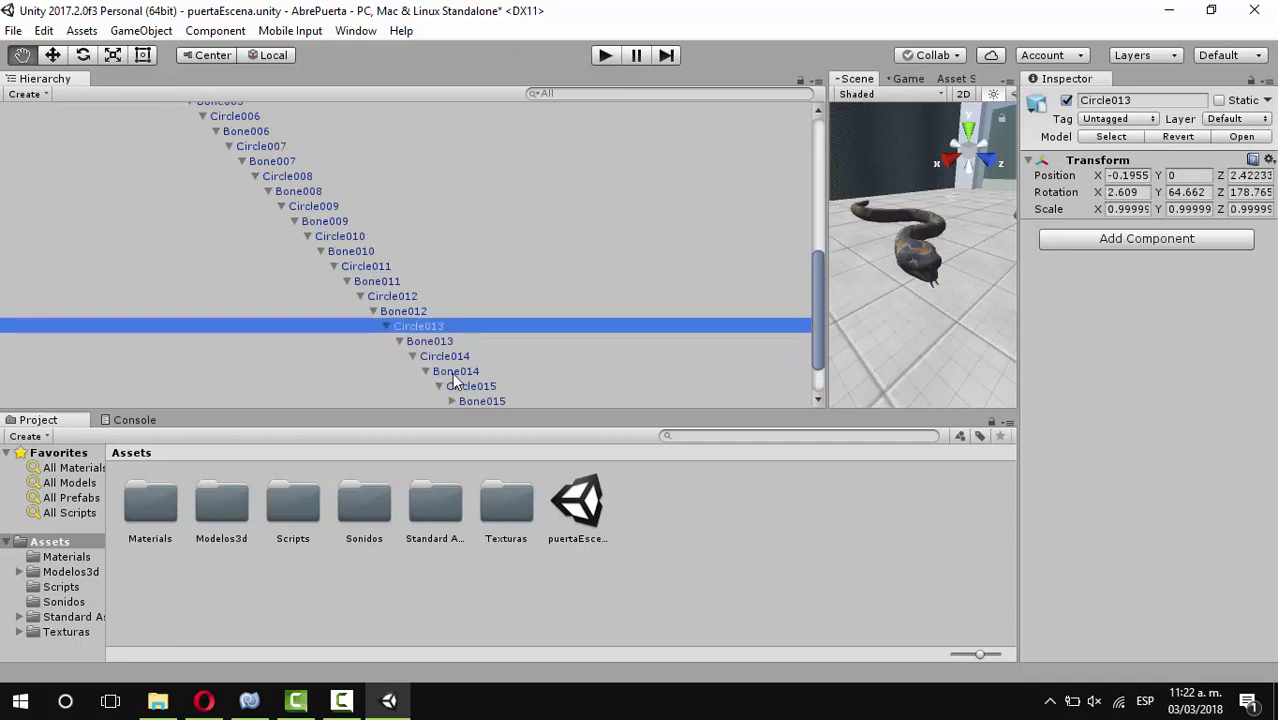
scroll(455, 365, "down", 2)
Unfold Circle016 through Circle022 and select the head bone Bone023
left_click(451, 342)
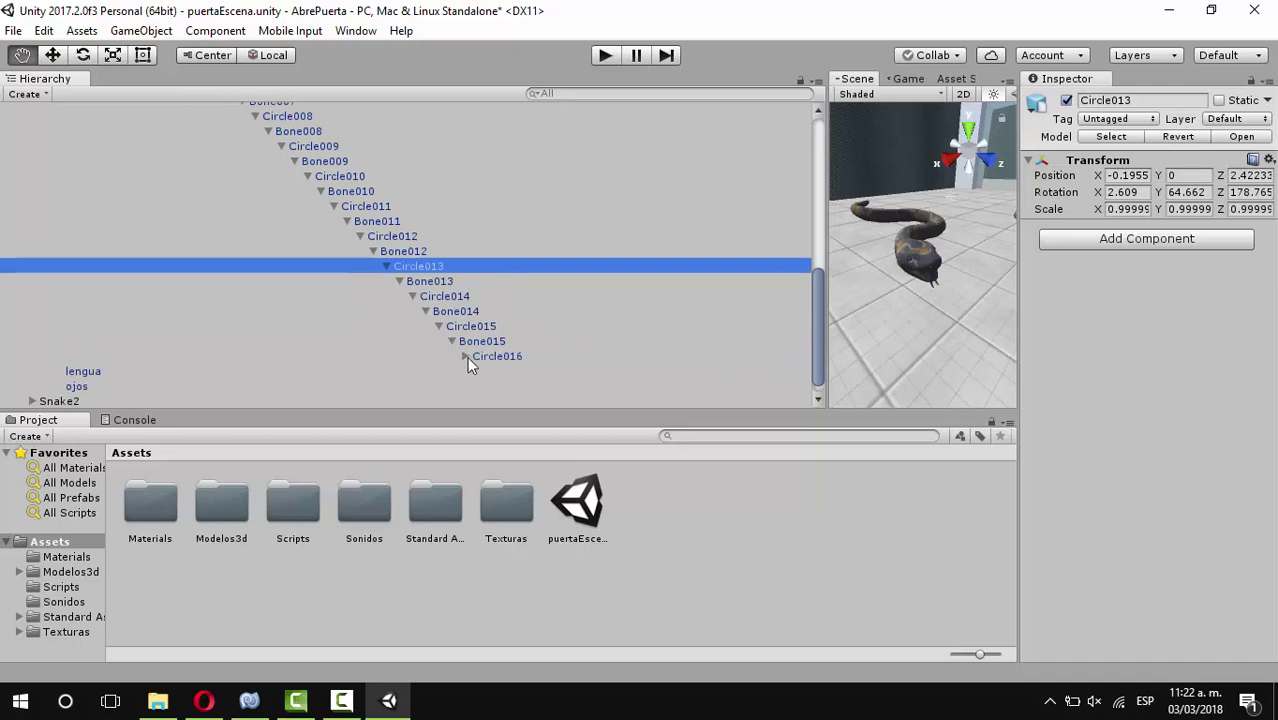
left_click(467, 356)
left_click(465, 356)
left_click(477, 371)
scroll(480, 360, "down", 2)
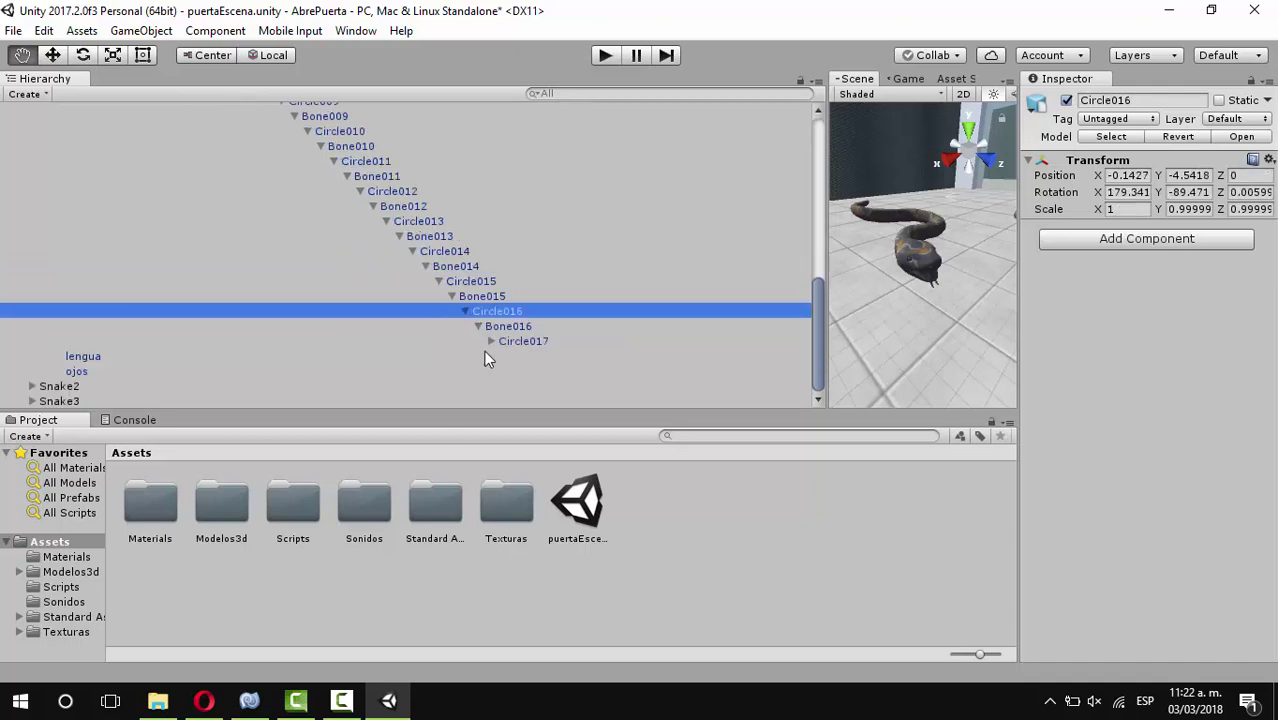
left_click(492, 342)
left_click(505, 358)
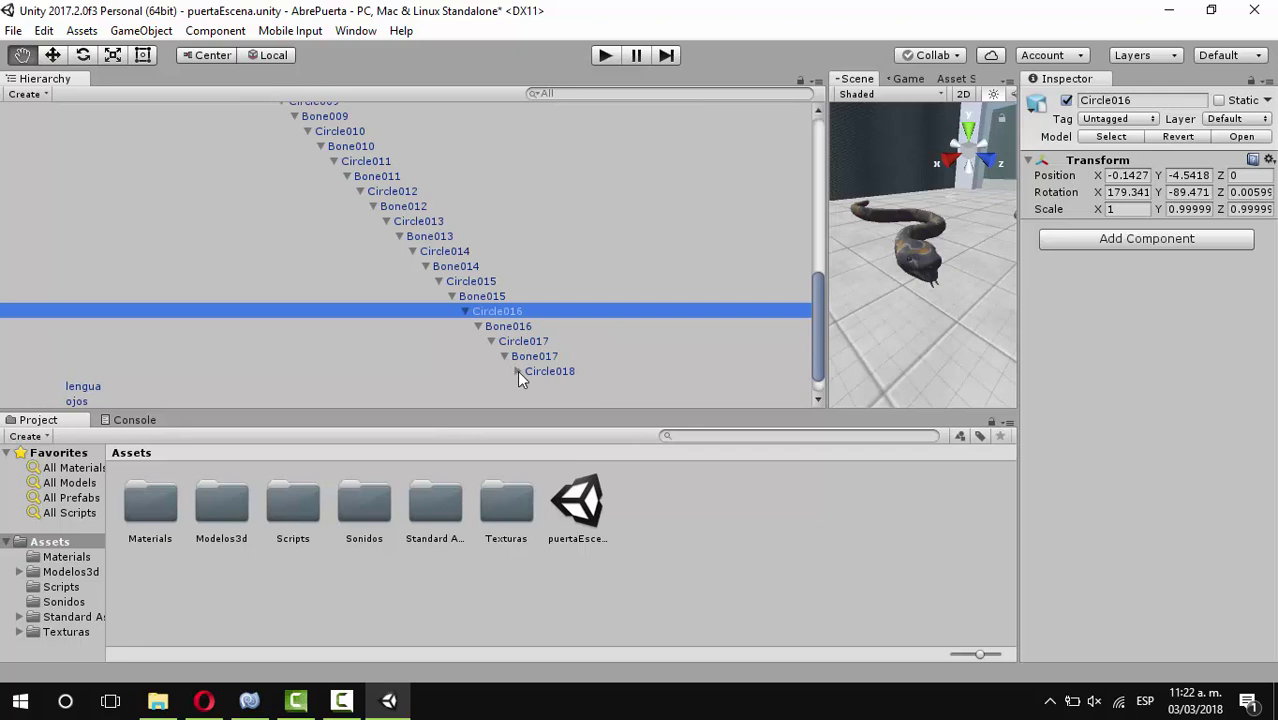
left_click(518, 371)
scroll(520, 371, "down", 2)
left_click(531, 341)
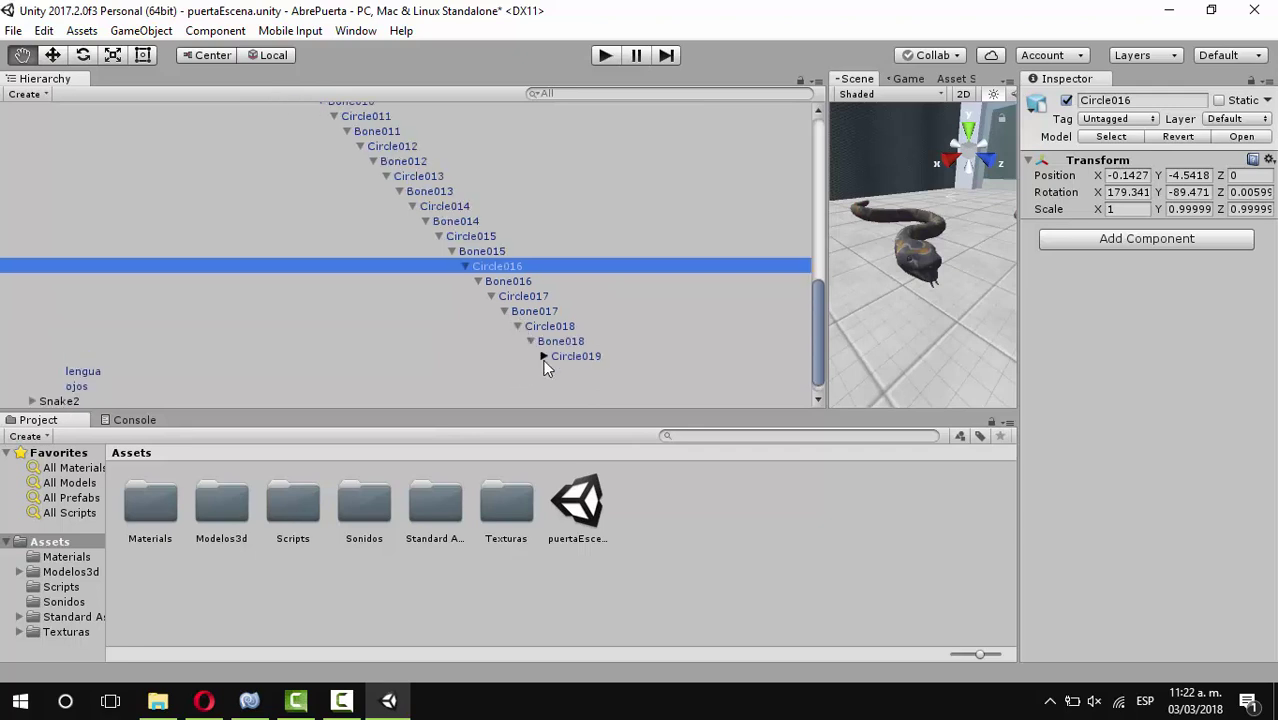
left_click(544, 356)
left_click(557, 371)
scroll(558, 372, "down", 3)
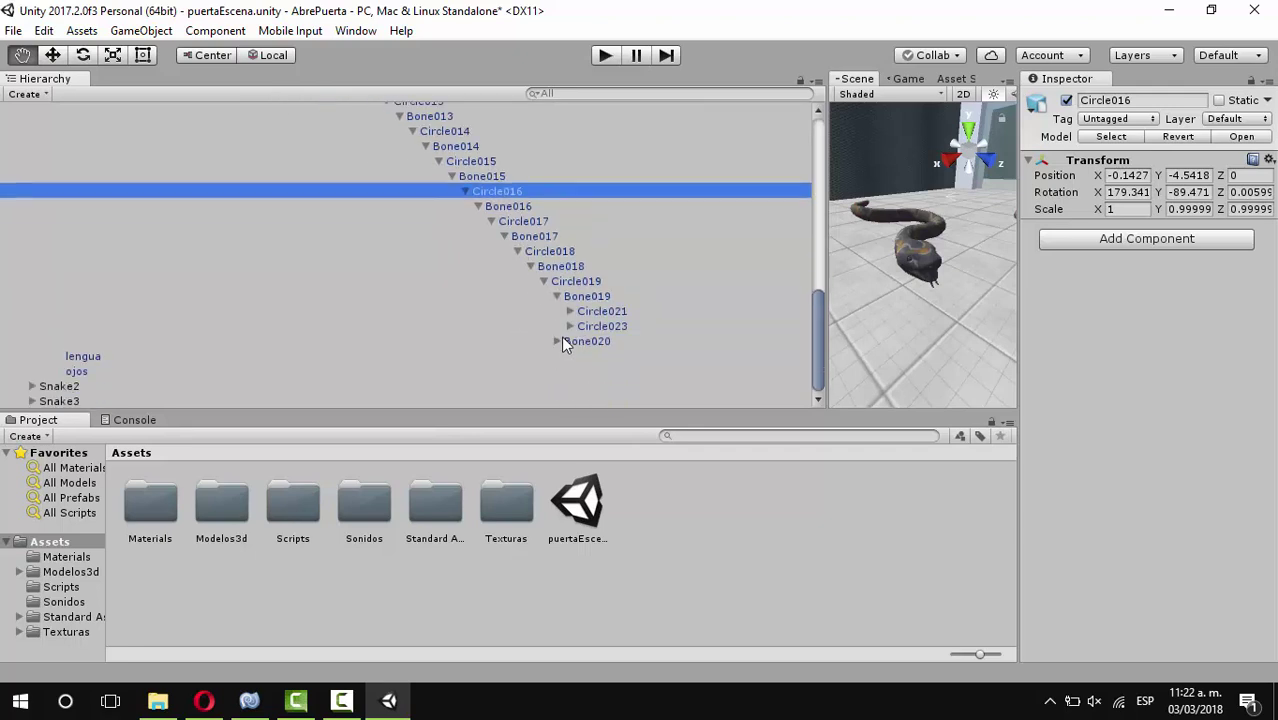
left_click(558, 342)
left_click(569, 342)
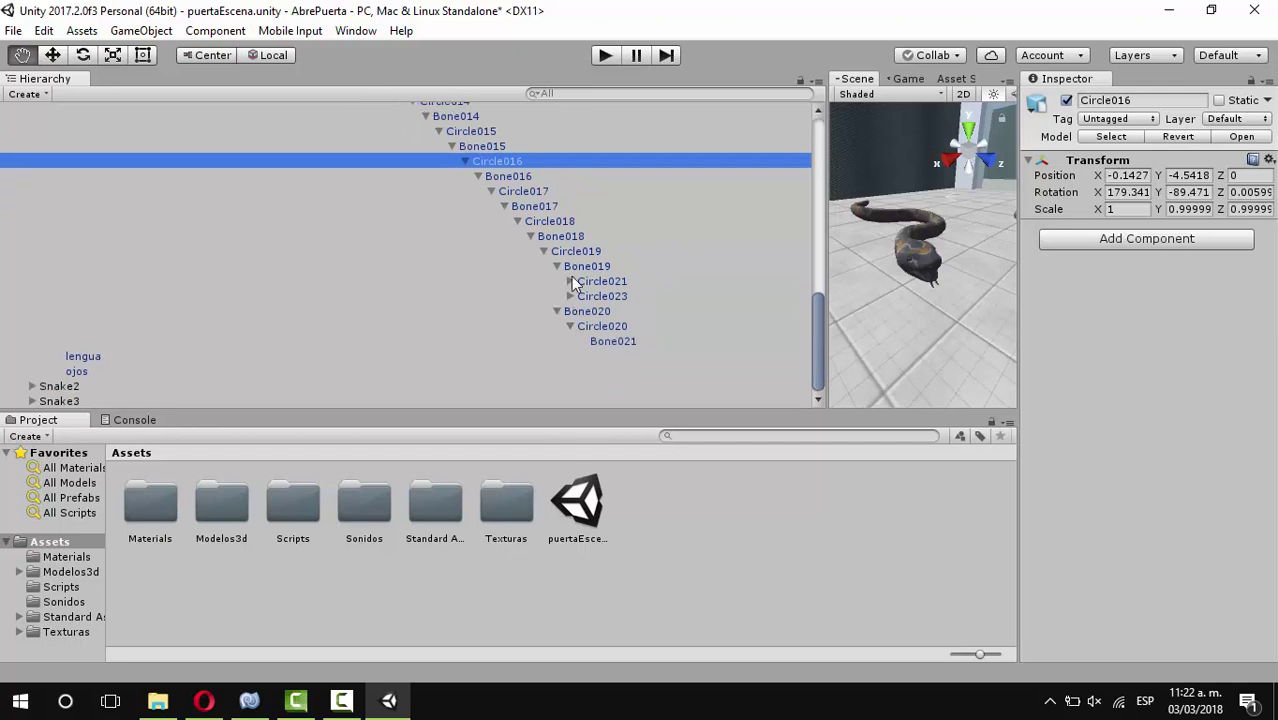
left_click(571, 281)
left_click(571, 311)
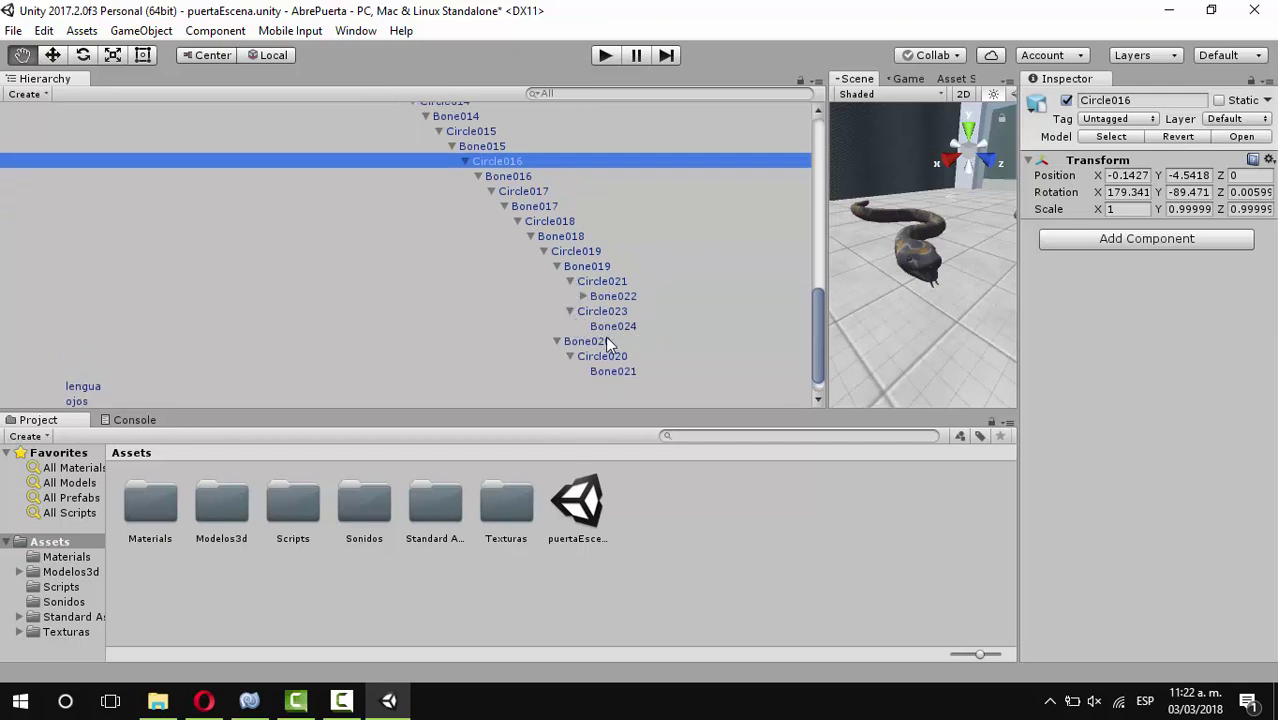
left_click(583, 297)
left_click(596, 311)
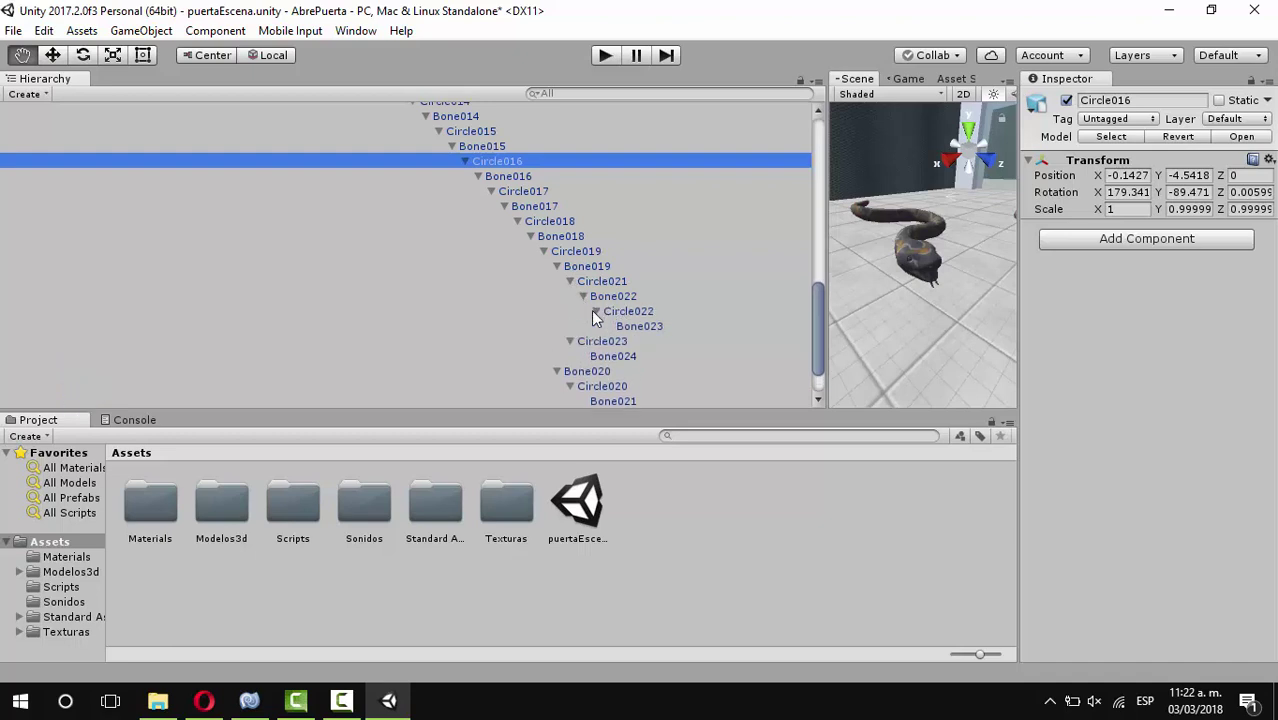
left_click(634, 327)
Frame the head bone close up in the Scene view
left_click(914, 312)
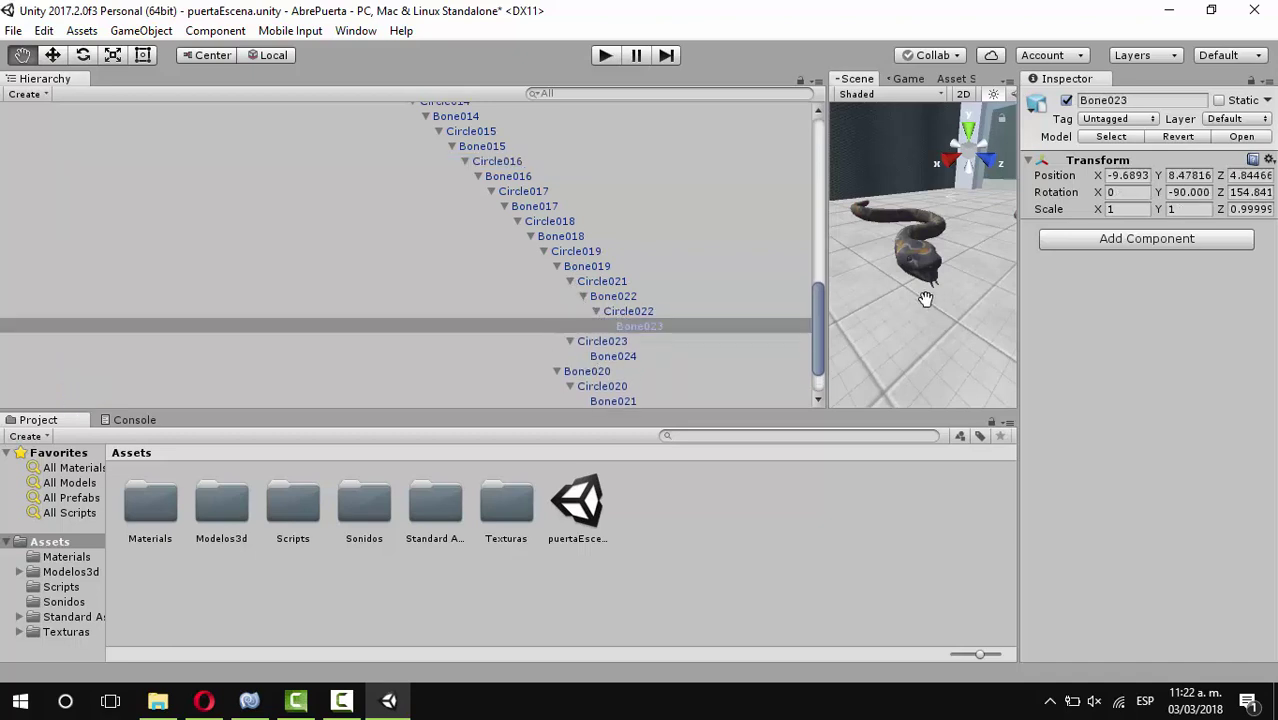
key("f")
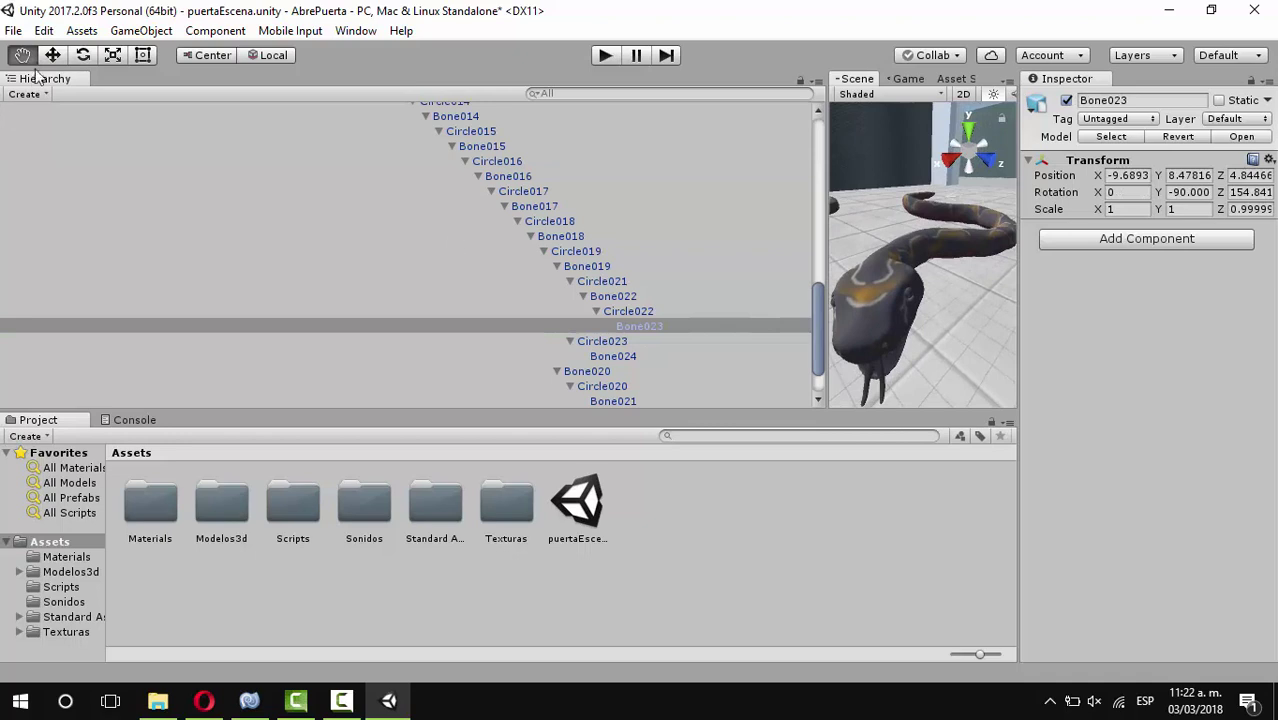
scroll(951, 281, "down", 5)
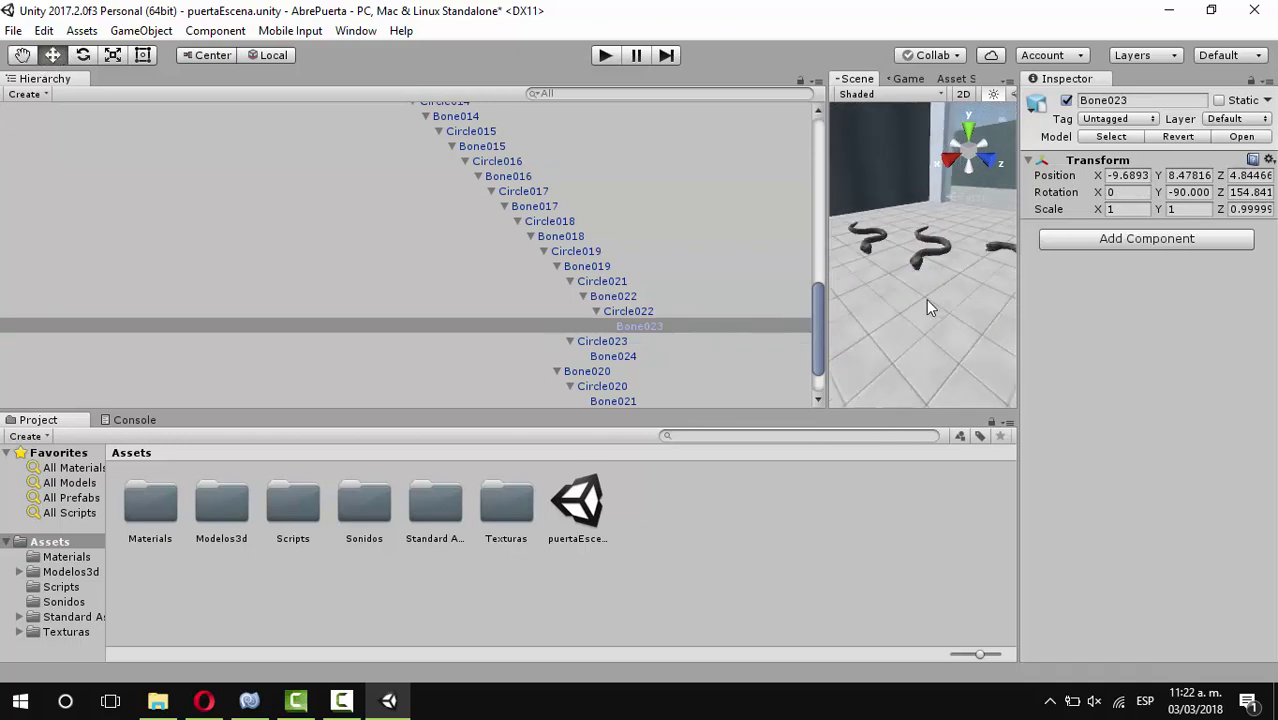
left_click(926, 300)
Reselect Bone023 in the Hierarchy and bring up its edit options
left_click(24, 56)
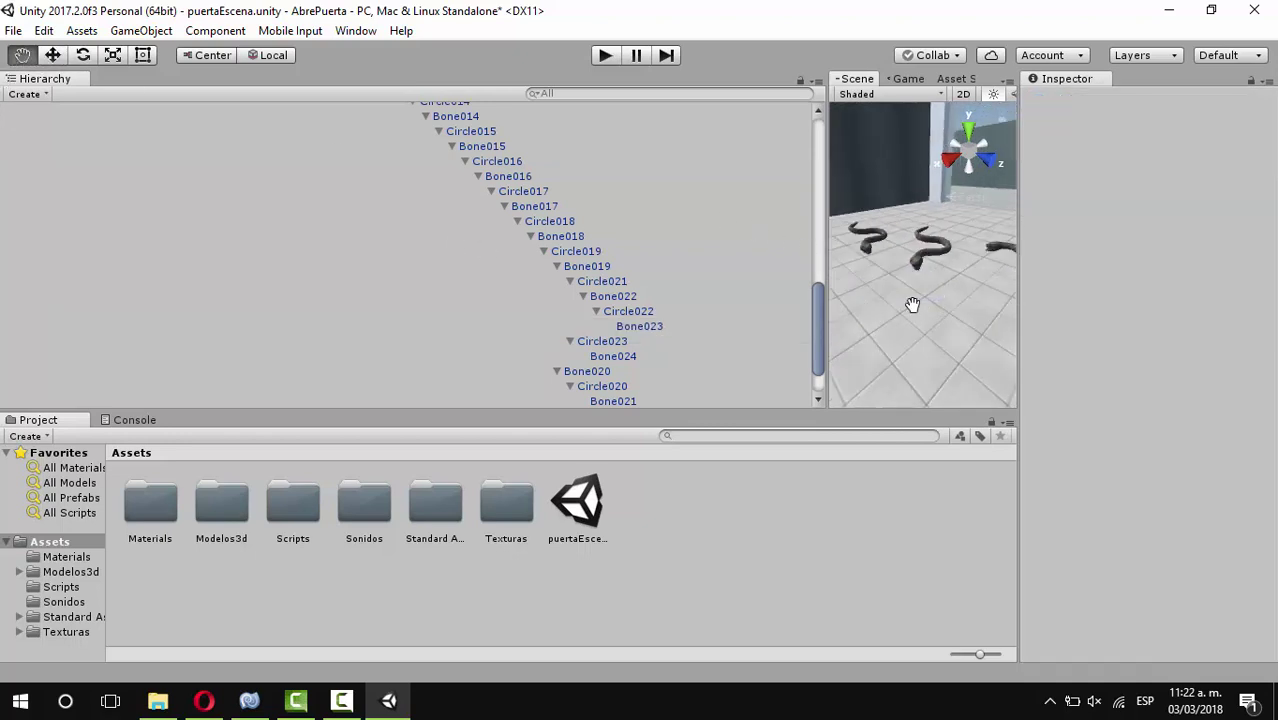
left_click(639, 326)
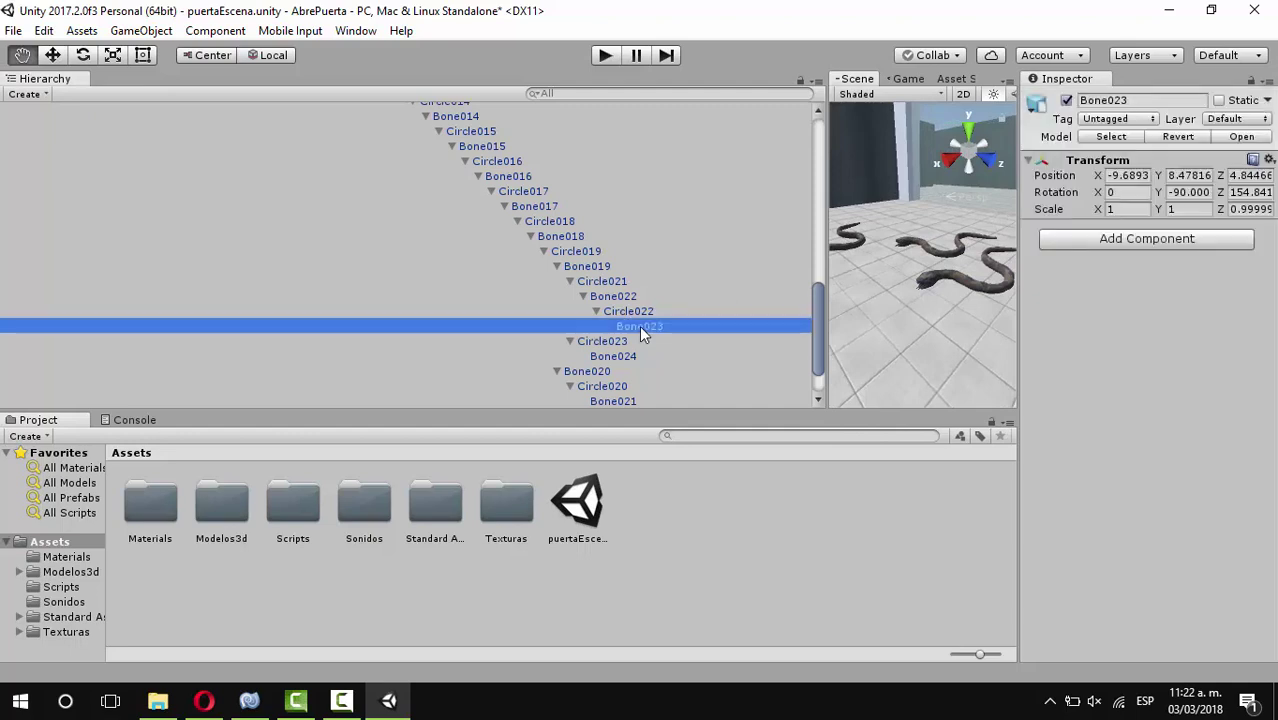
left_click(59, 54)
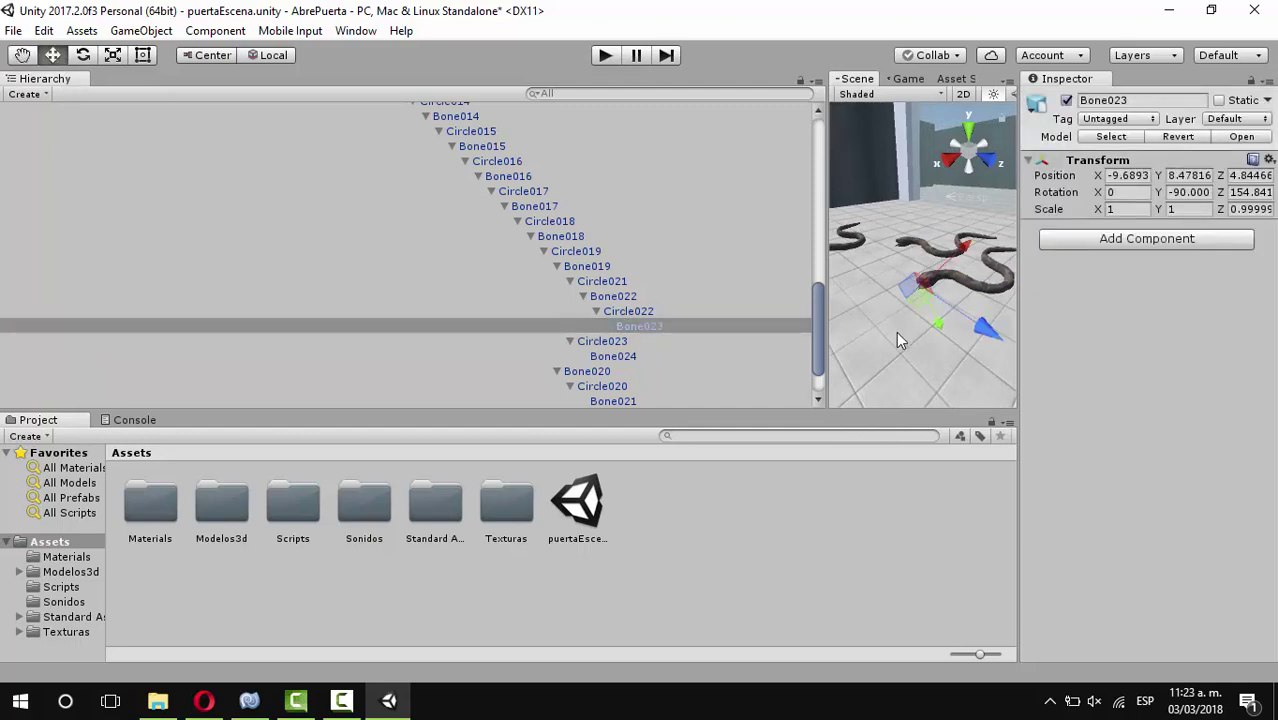
scroll(896, 340, "up", 3)
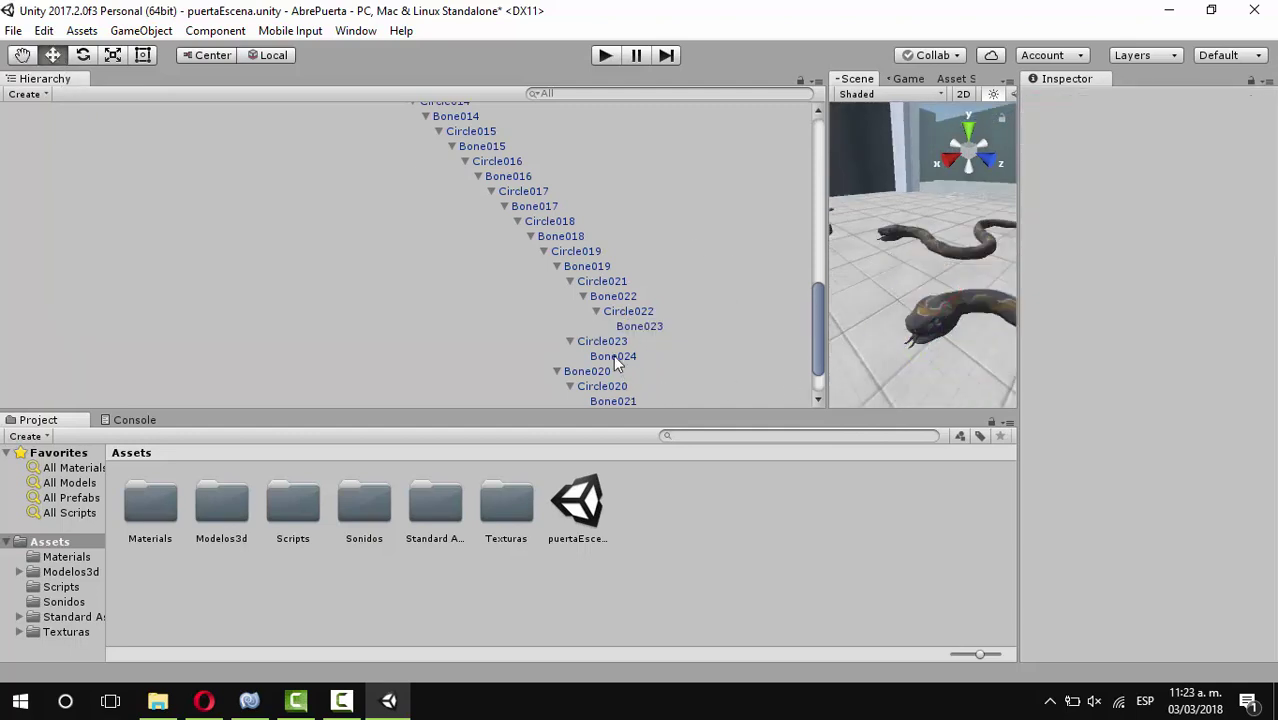
left_click(638, 326)
right_click(638, 326)
Paste veneno, parent it to Bone023, widen the Scene view, and move it to 0.99, 1.98, -2.28
left_click(686, 361)
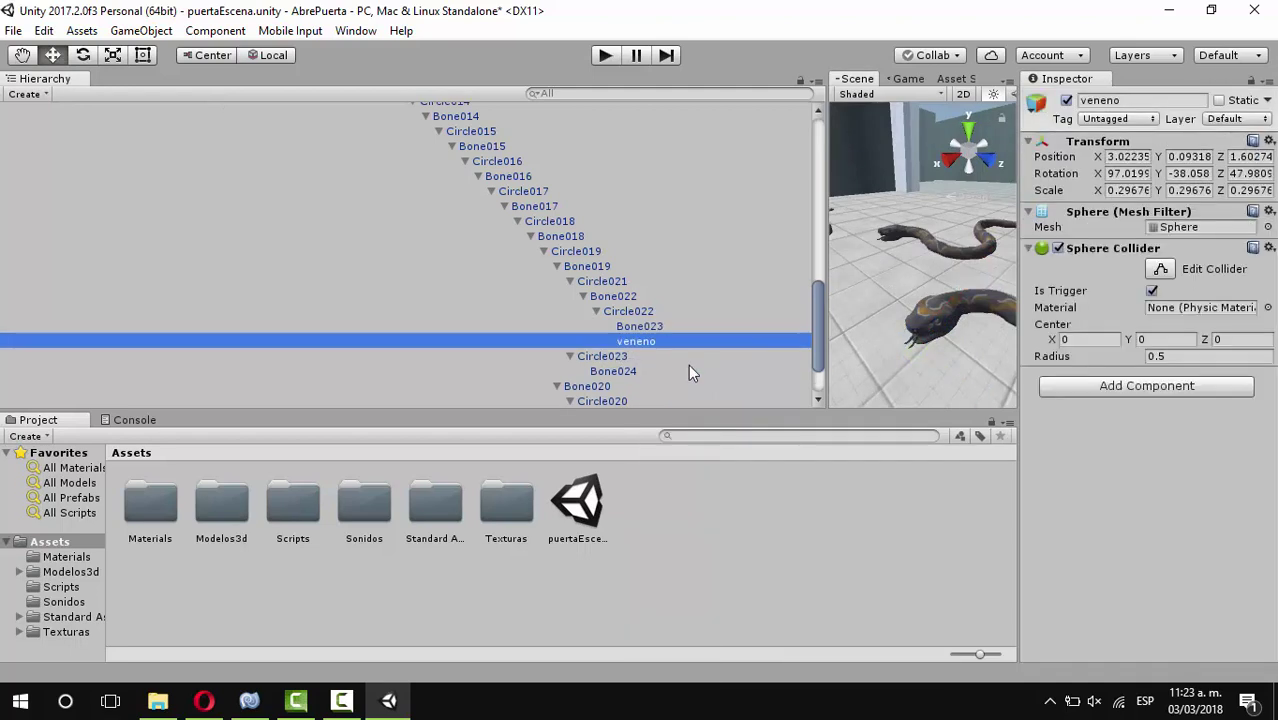
left_click_drag(623, 342, 640, 326)
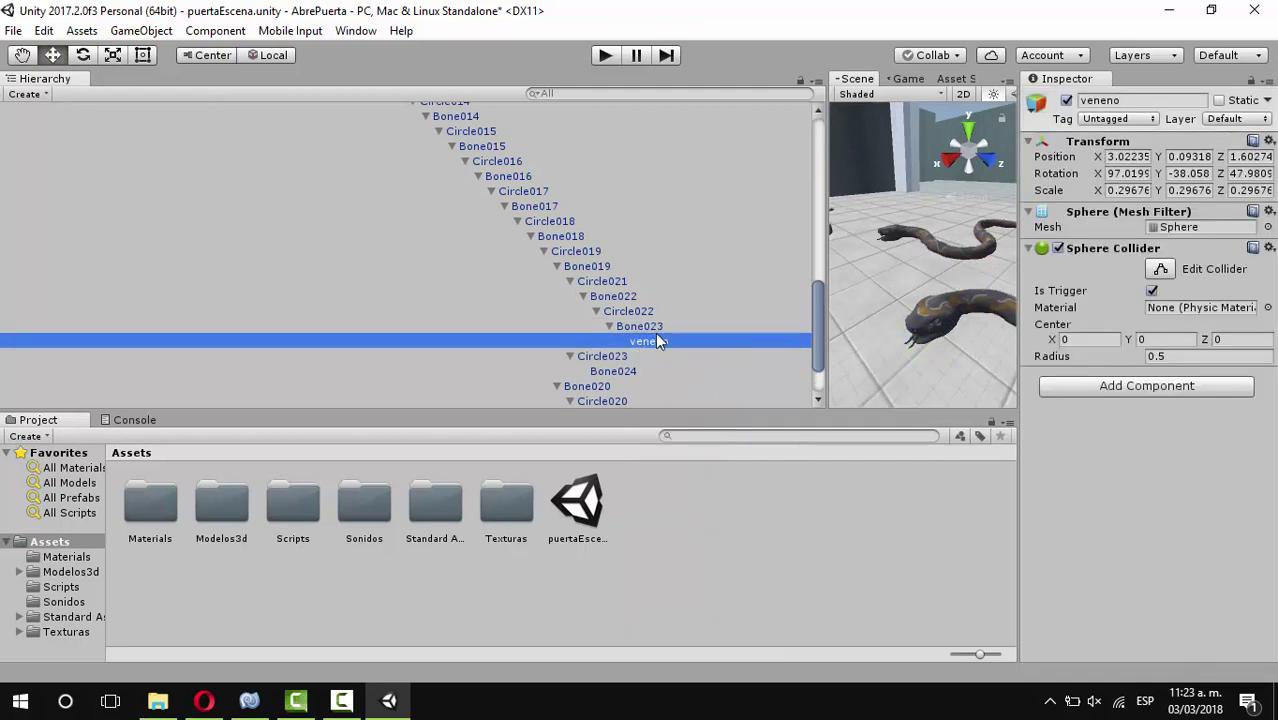
left_click_drag(825, 267, 412, 293)
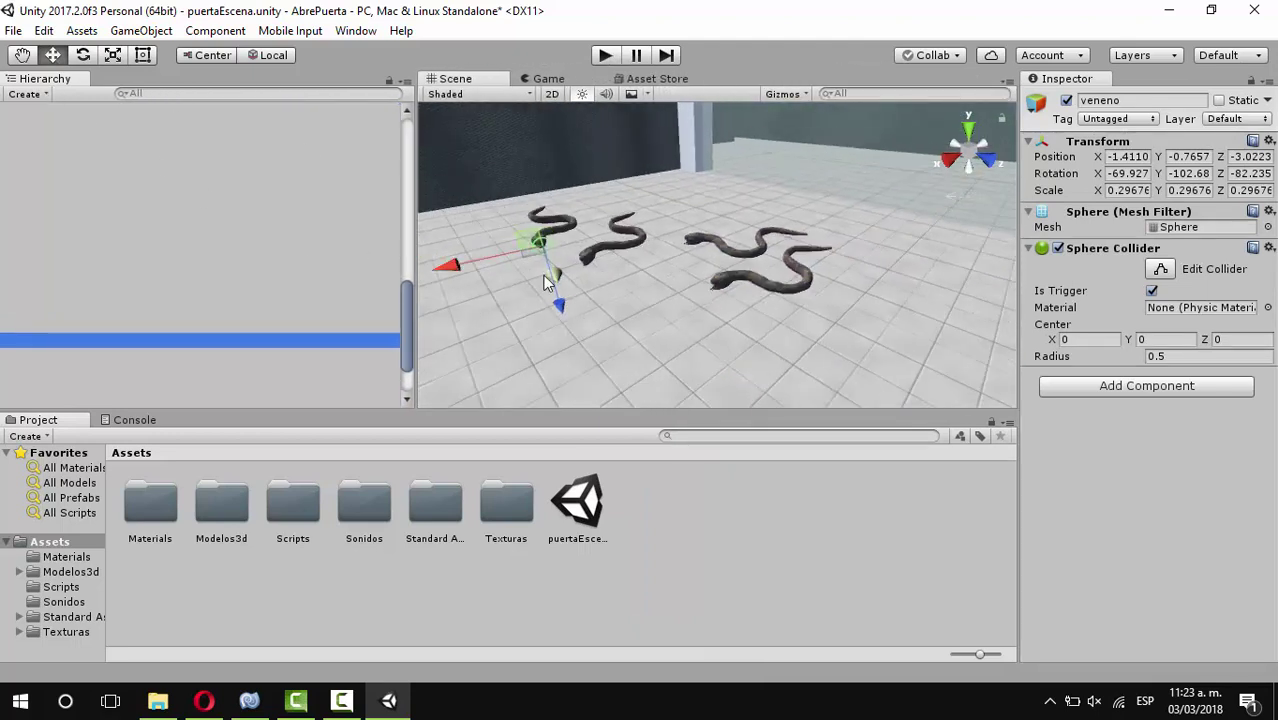
mouse_move(556, 299)
left_mouse_down()
mouse_move(578, 345)
mouse_move(483, 363)
mouse_move(743, 316)
mouse_move(731, 311)
left_mouse_up()
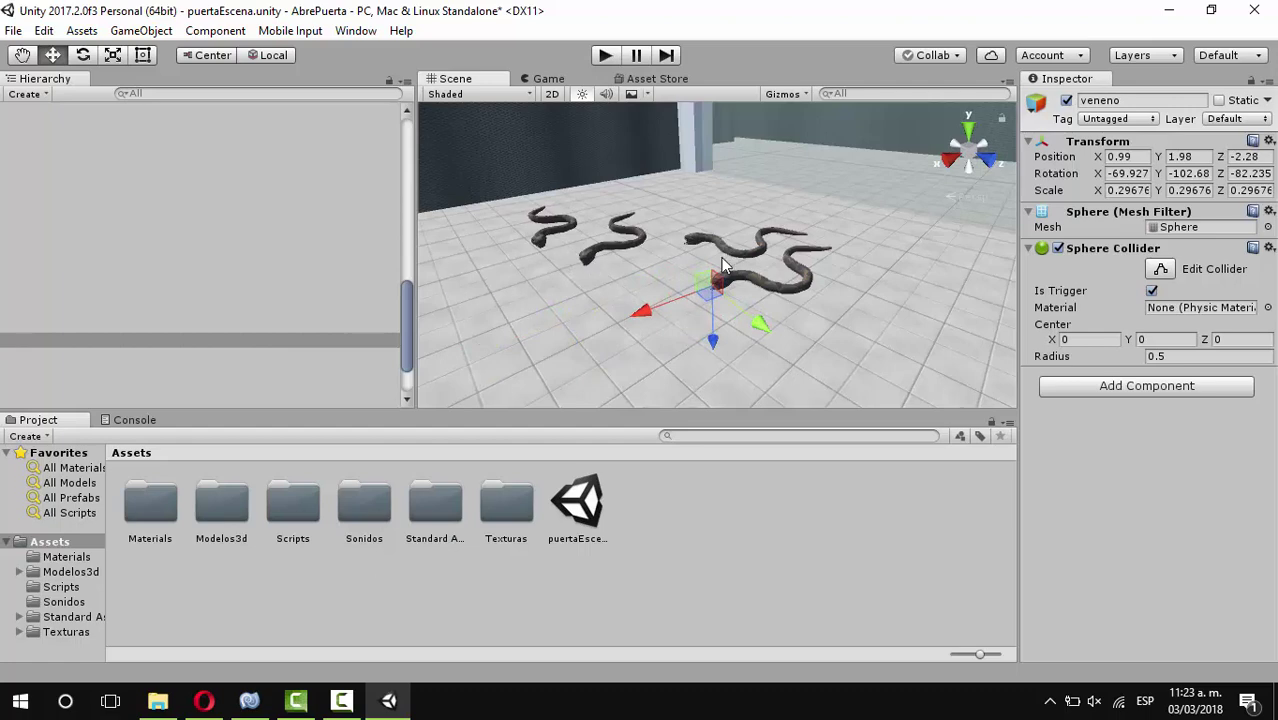
left_click(341, 700)
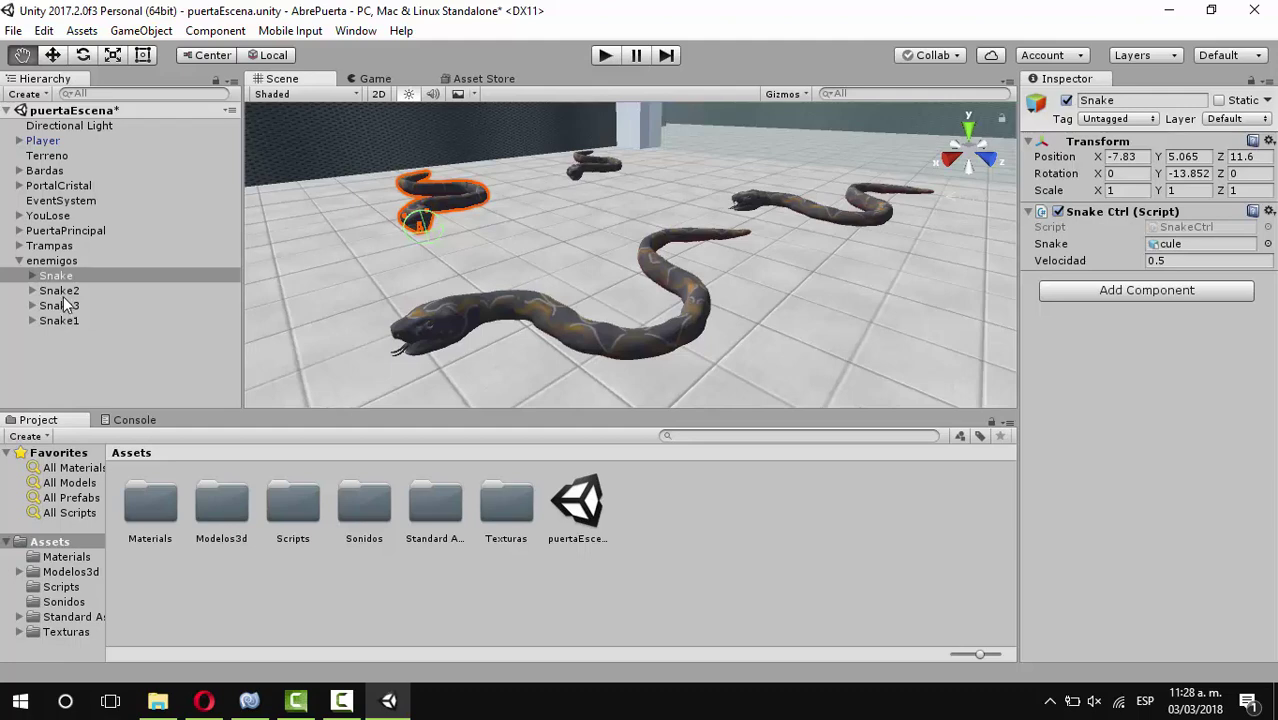
left_click(62, 292)
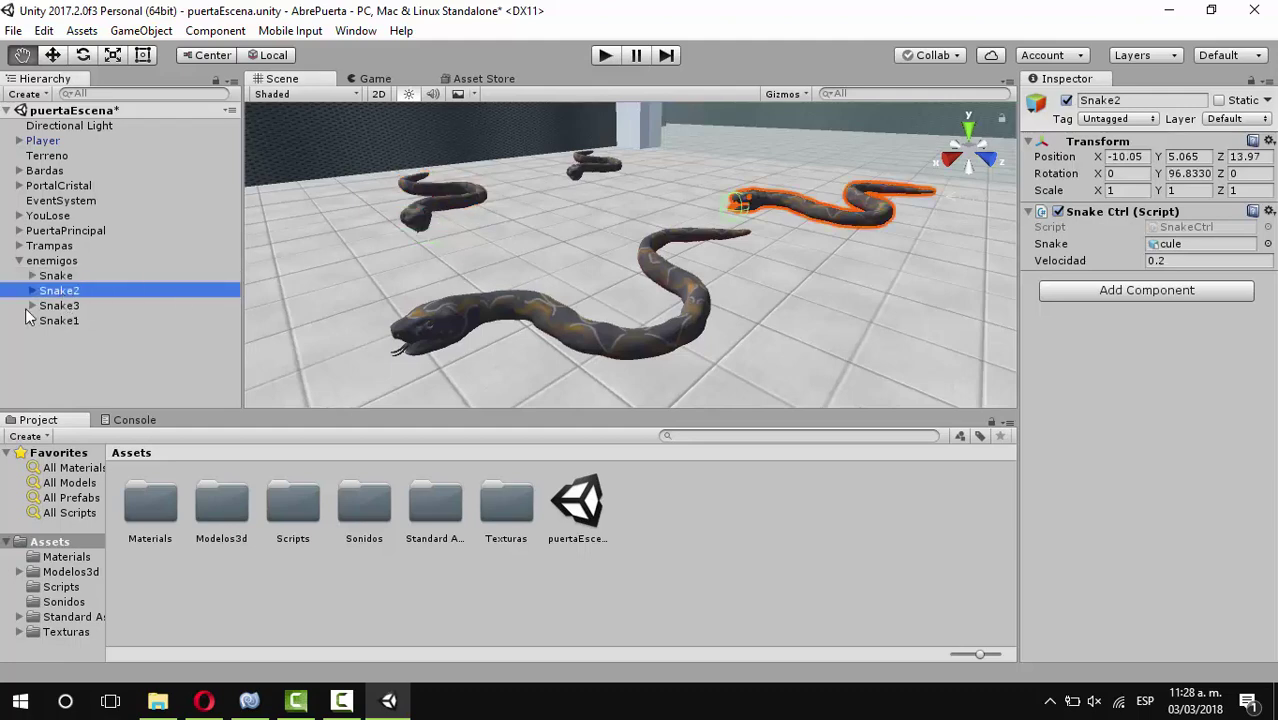
left_click(60, 320)
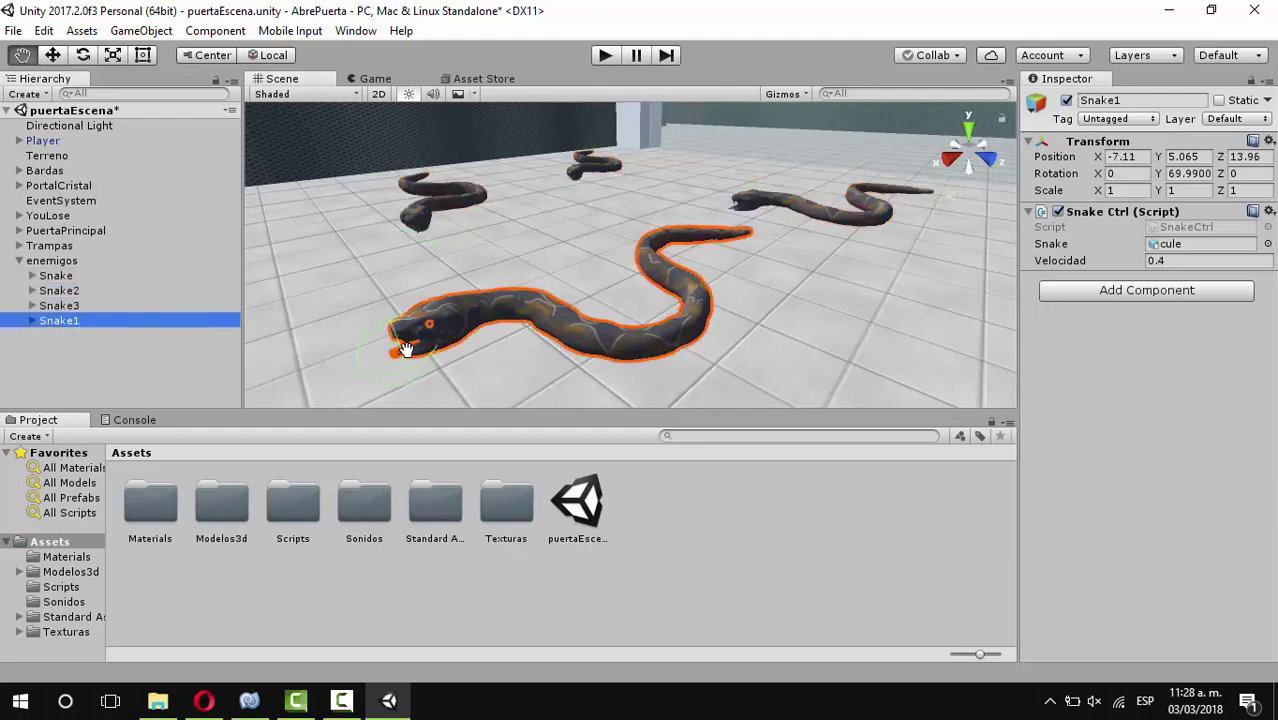
left_click_drag(435, 295, 450, 255)
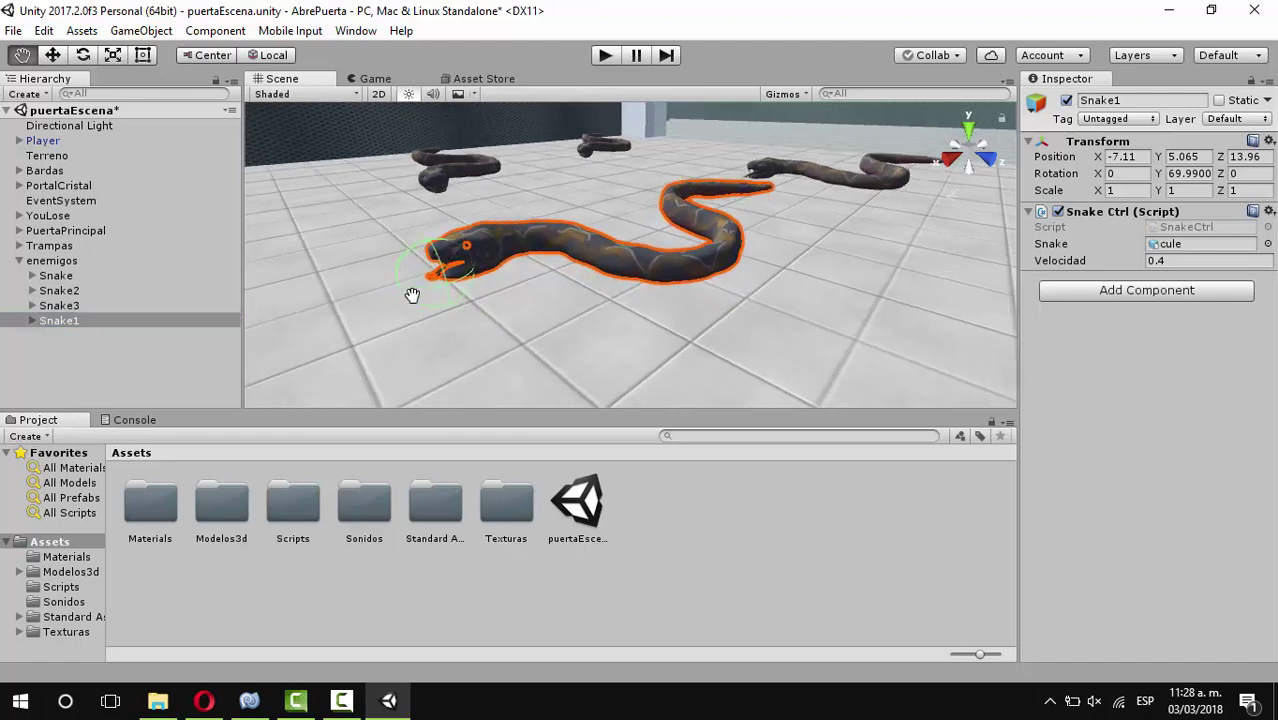
left_click(78, 306)
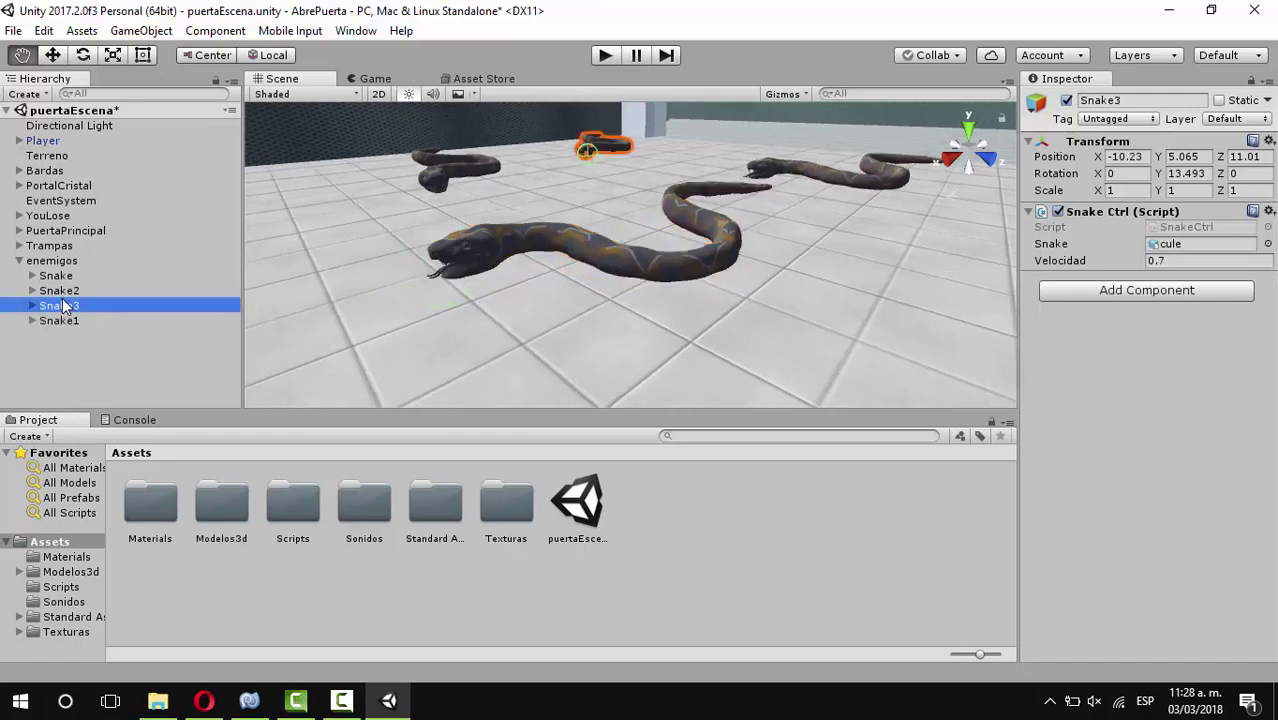
left_click(61, 290)
left_click(58, 277)
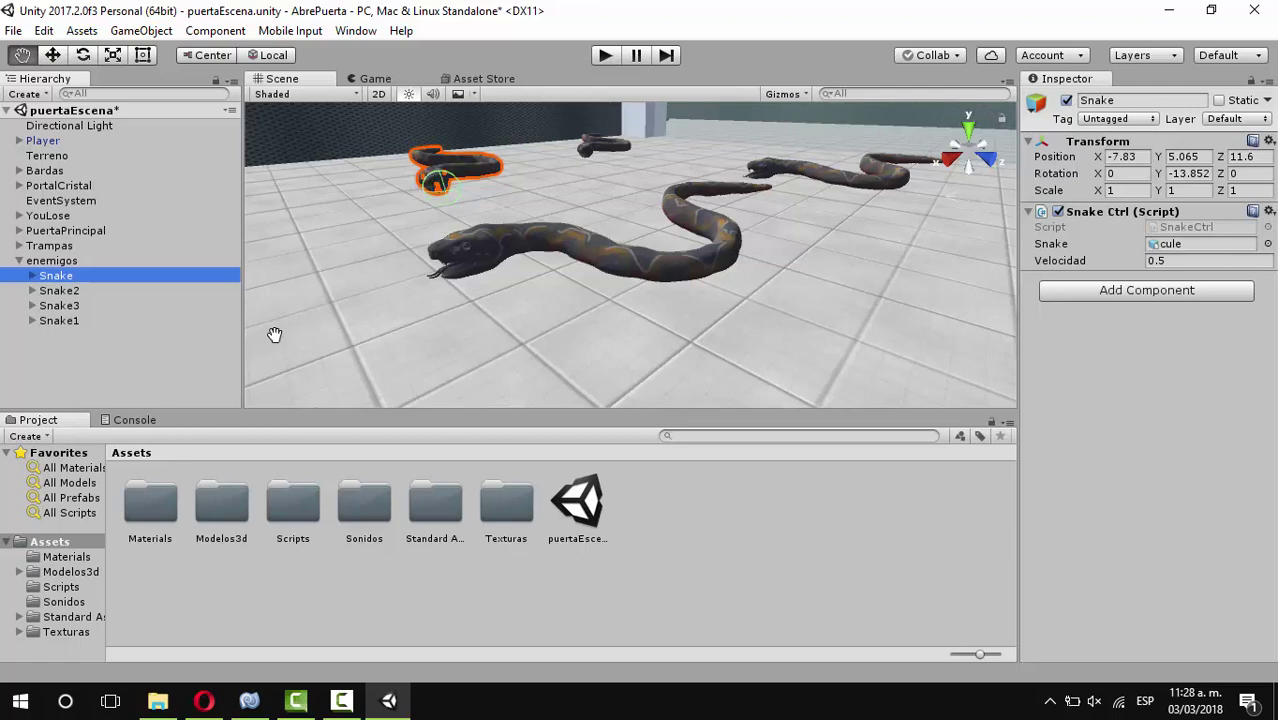
Expand the Snake's bone chain in a widened Hierarchy and select its veneno trigger sphere
left_click(341, 700)
left_click(1188, 615)
left_click(31, 276)
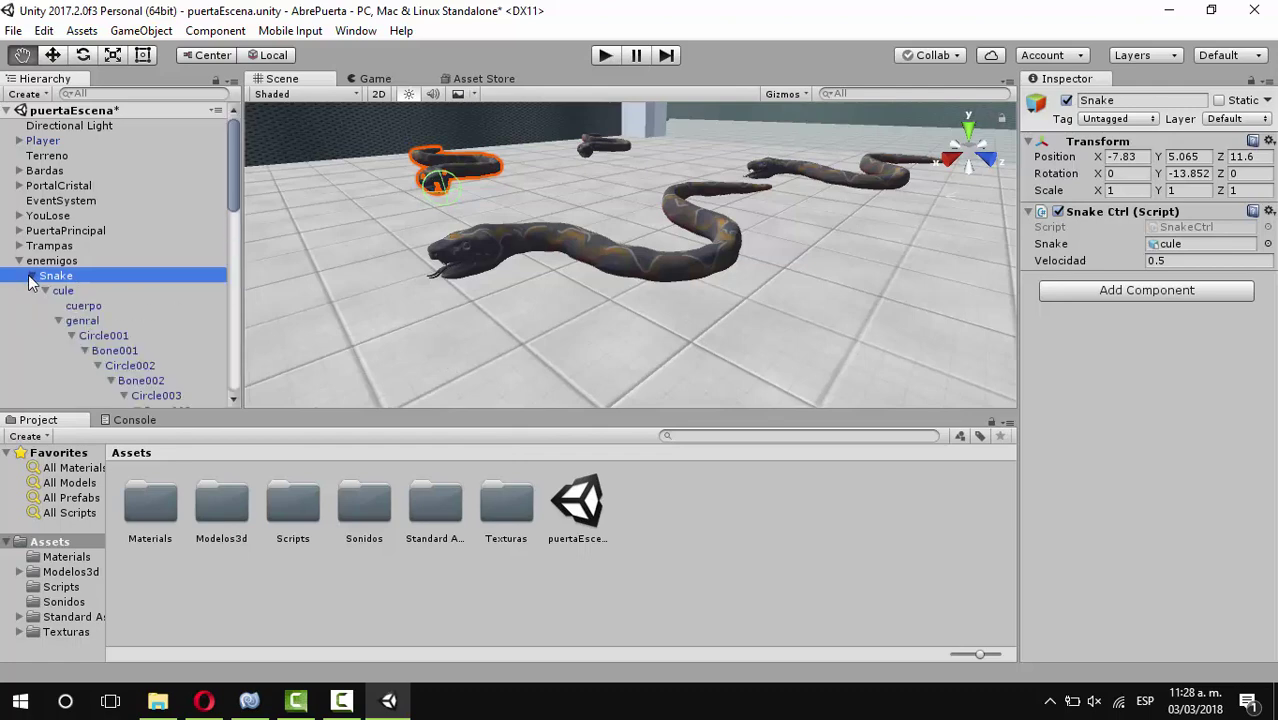
scroll(132, 313, "down", 5)
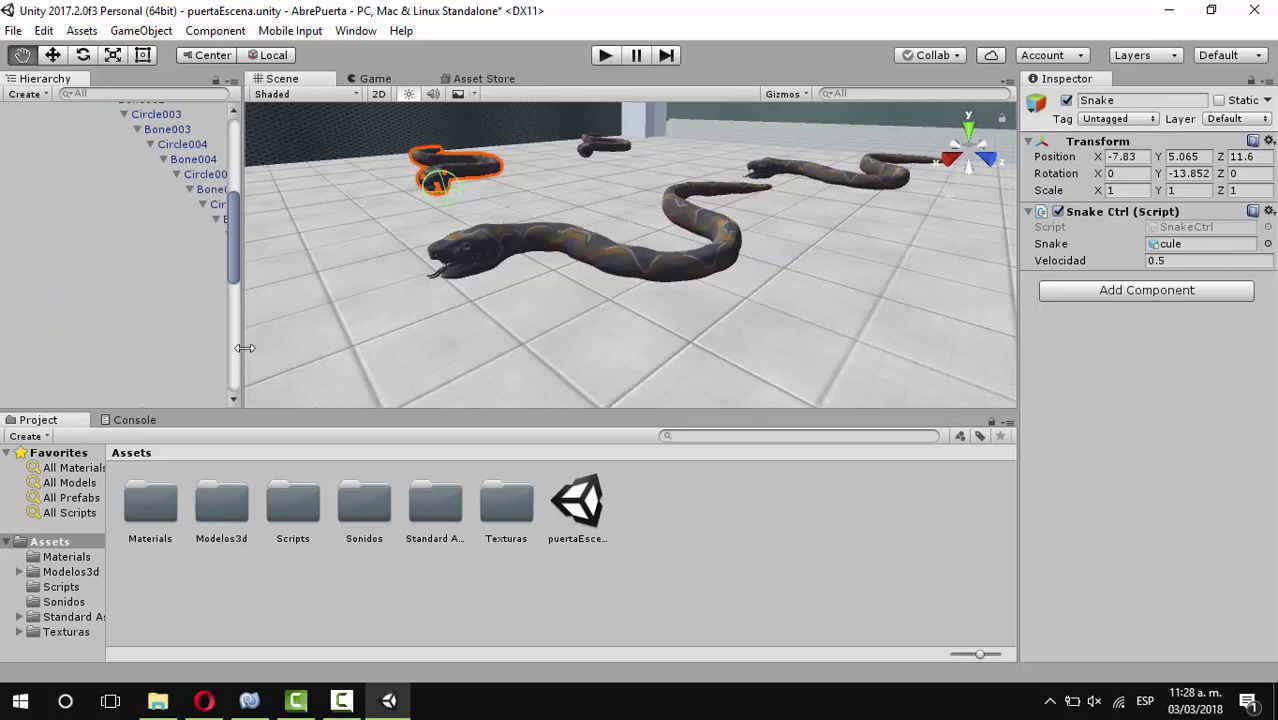
left_click_drag(244, 347, 589, 350)
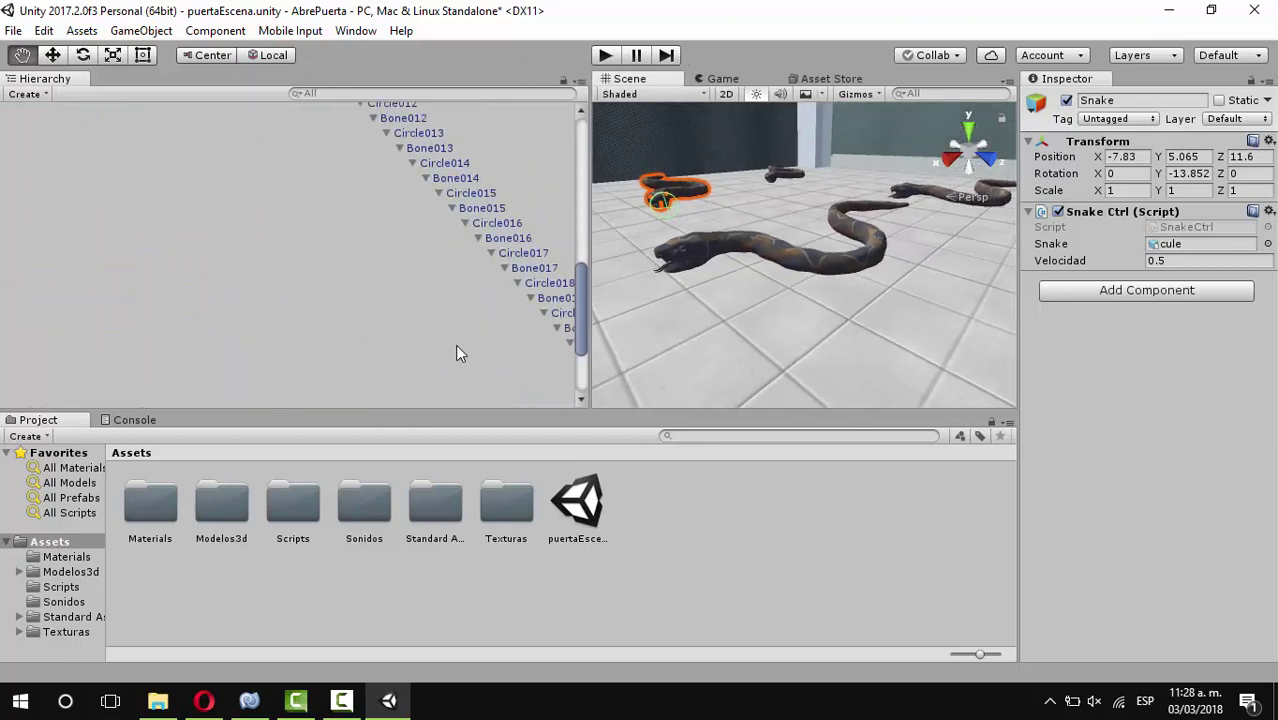
left_click_drag(590, 371, 855, 383)
scroll(730, 349, "down", 2)
scroll(730, 349, "down", 2)
left_click(649, 290)
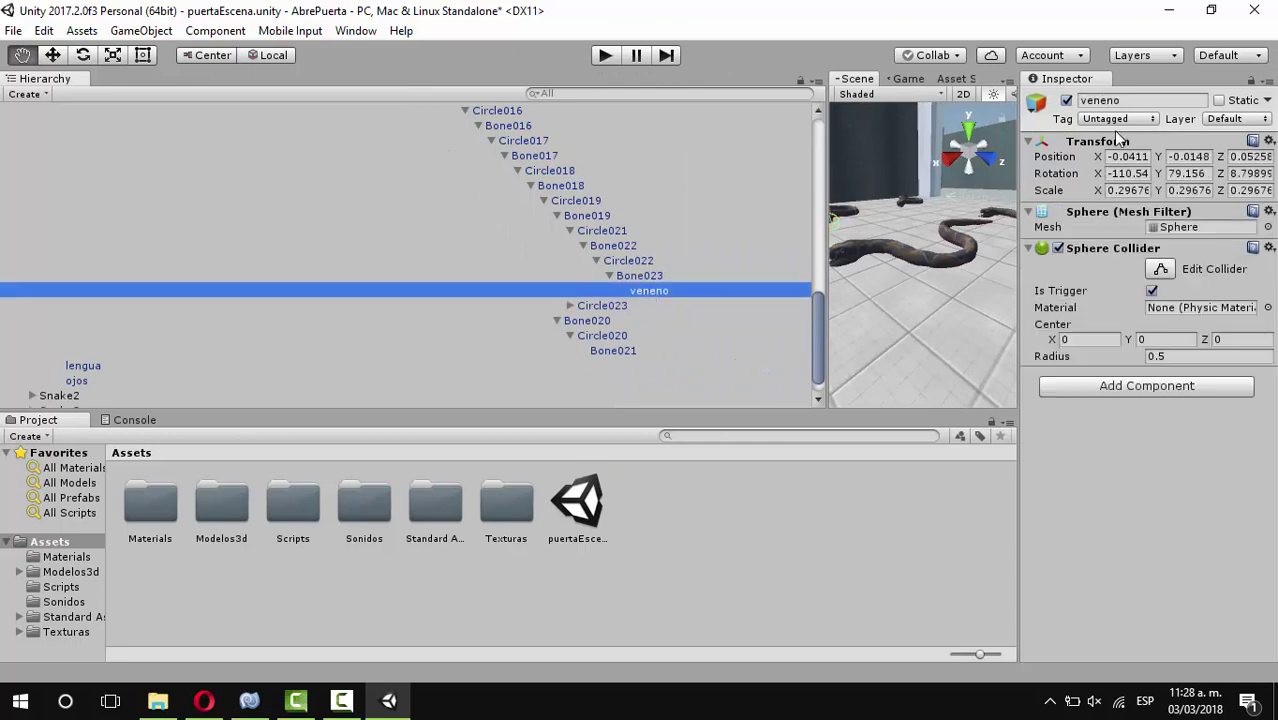
Create a new tag named veneno through Add Tag
left_click(1117, 119)
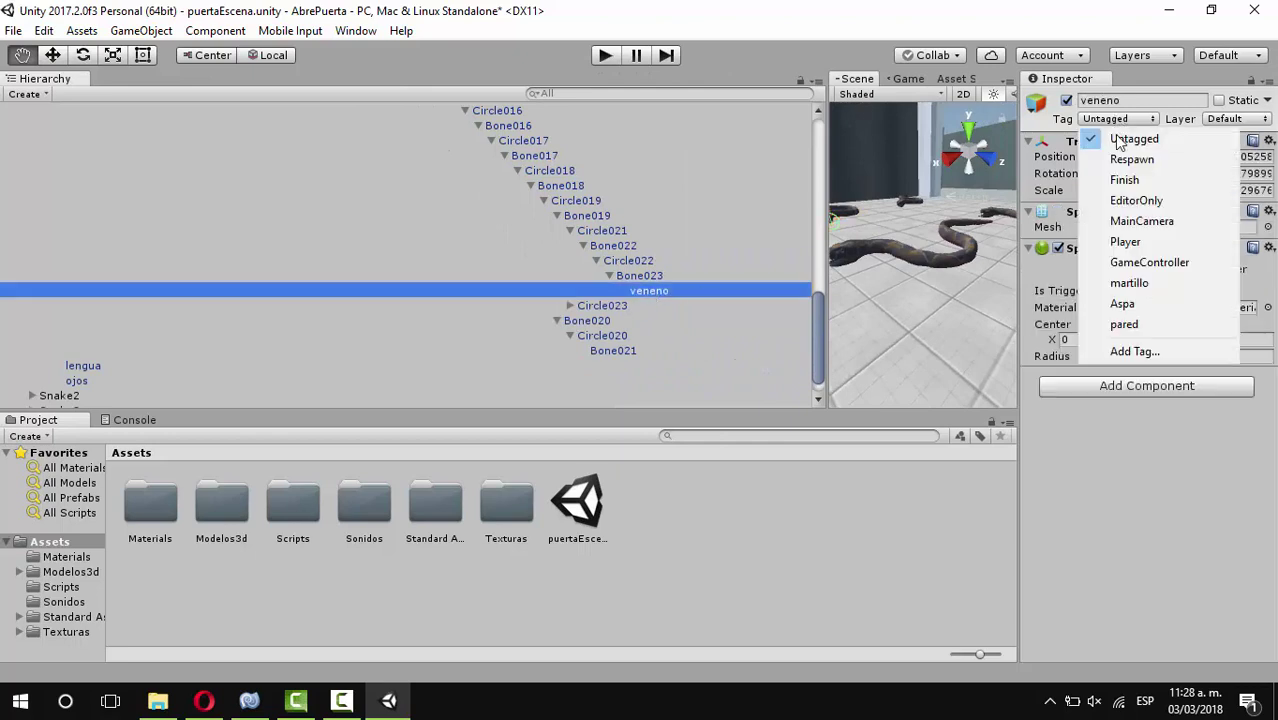
left_click(1146, 355)
left_click(1234, 217)
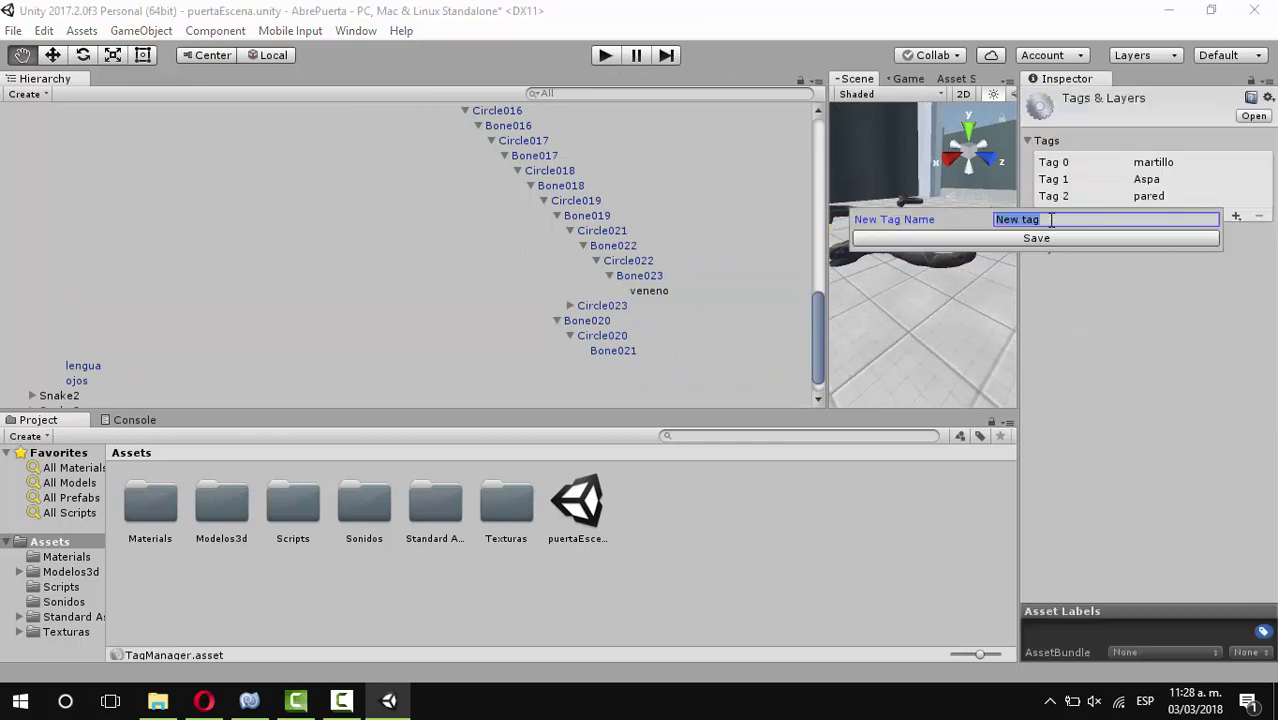
type("veneno")
key("Return")
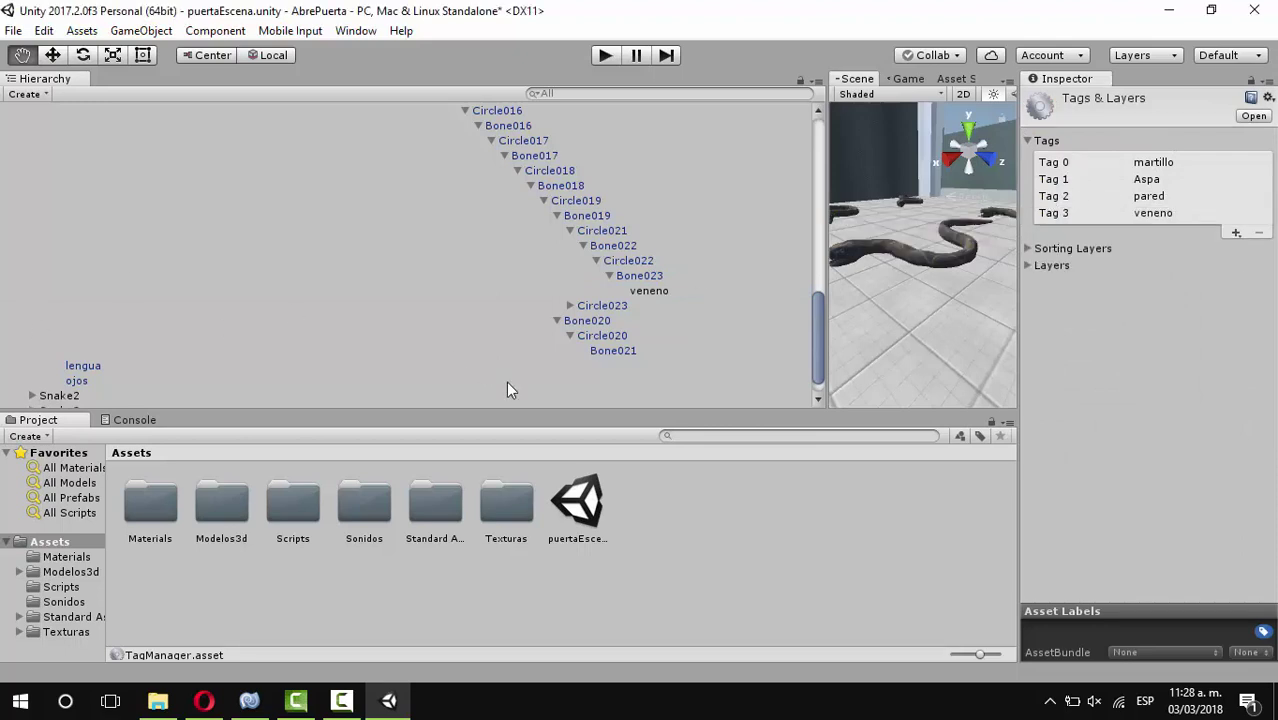
Set the veneno sphere's Tag to veneno, then expand Snake2 and narrow the Hierarchy
left_click(649, 293)
left_click(1118, 119)
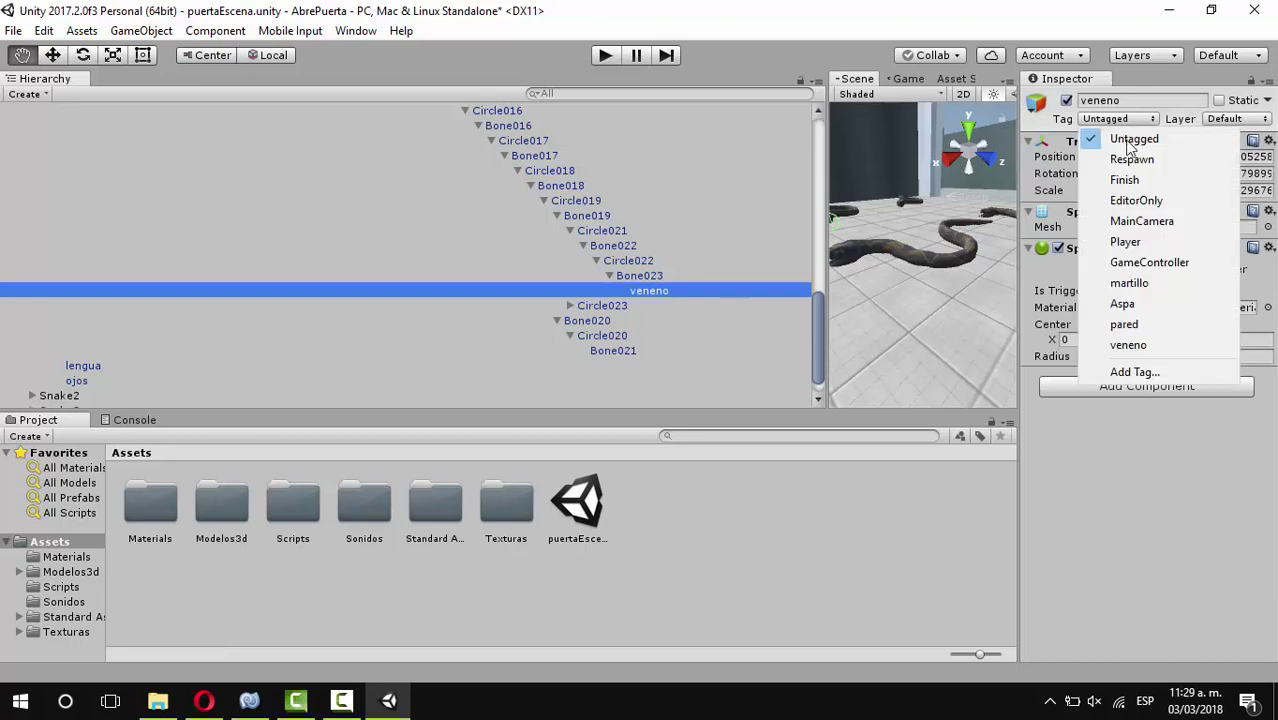
left_click(1128, 345)
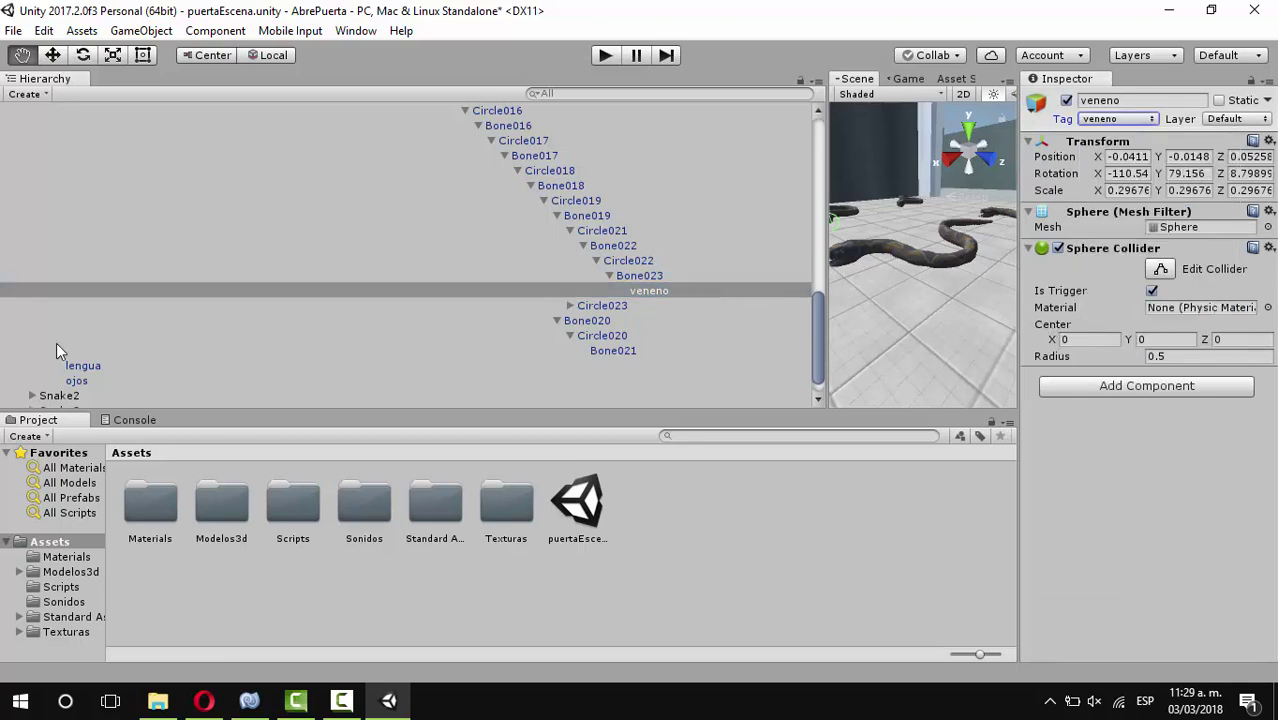
scroll(110, 342, "down", 1)
left_click(31, 372)
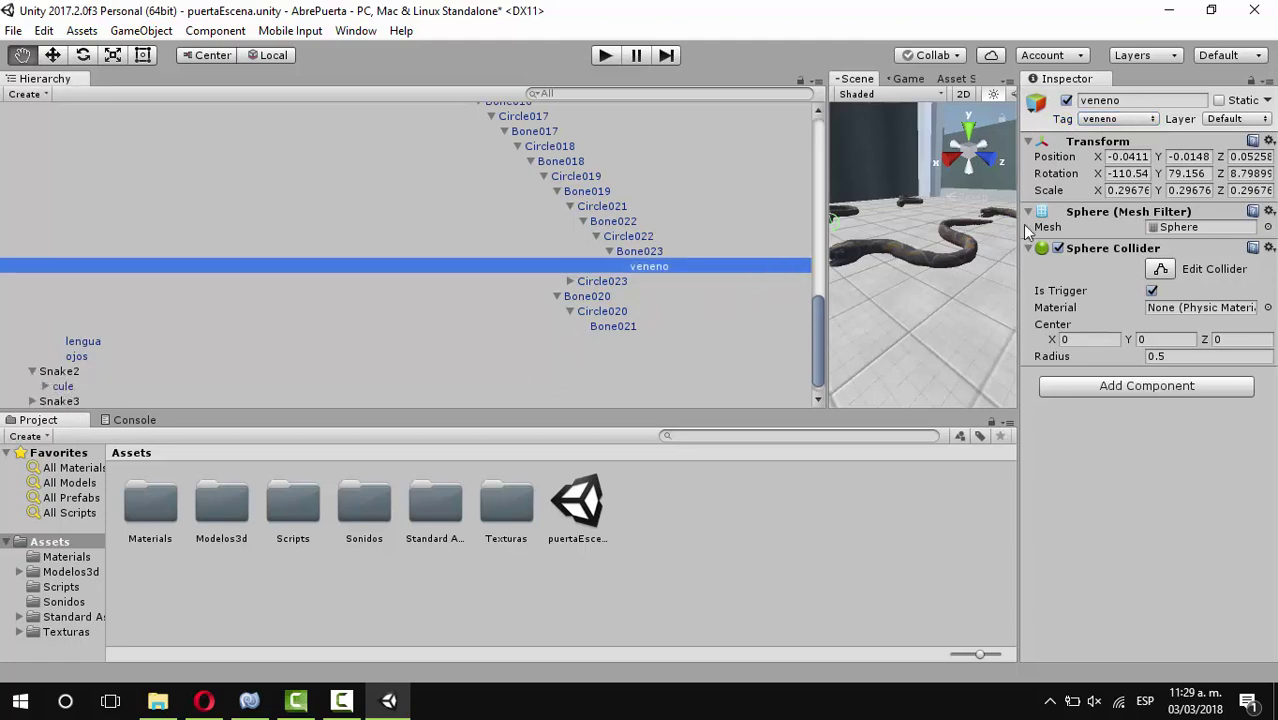
left_click_drag(830, 252, 218, 309)
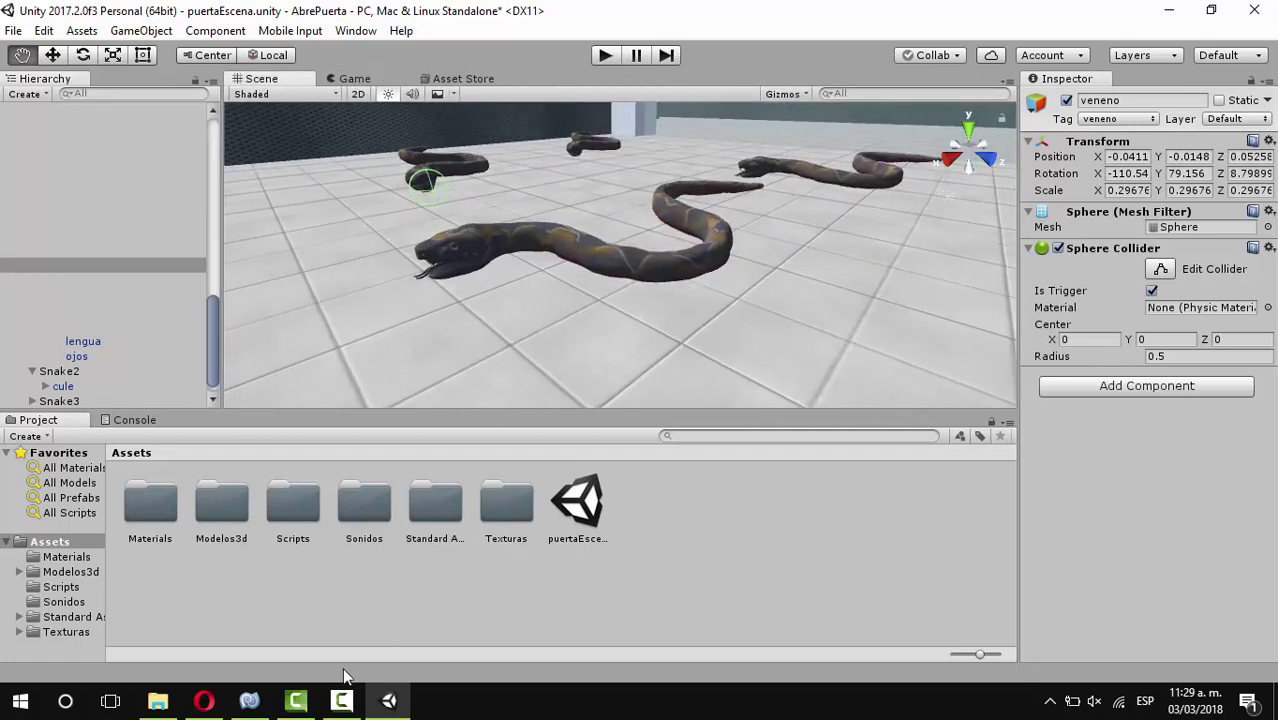
Collapse the Snake and Snake2 bone trees back to single Hierarchy rows
left_click(341, 701)
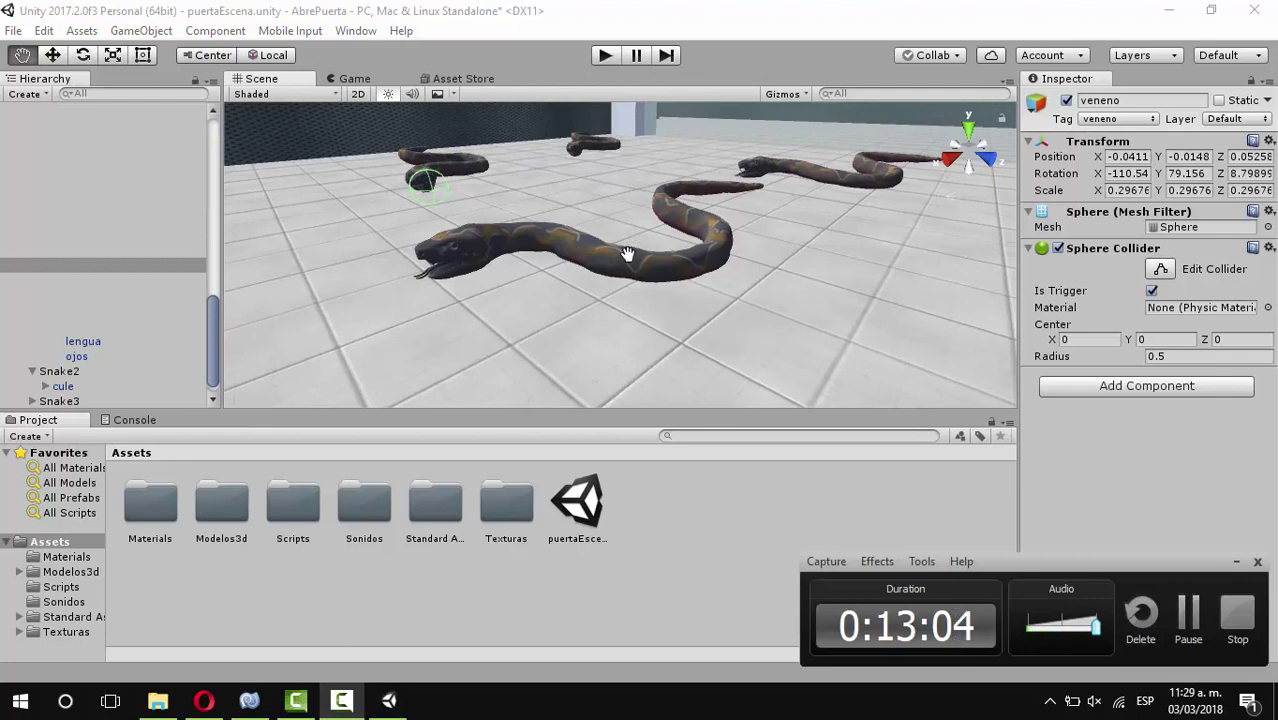
scroll(232, 305, "down", 5)
scroll(140, 300, "up", 10)
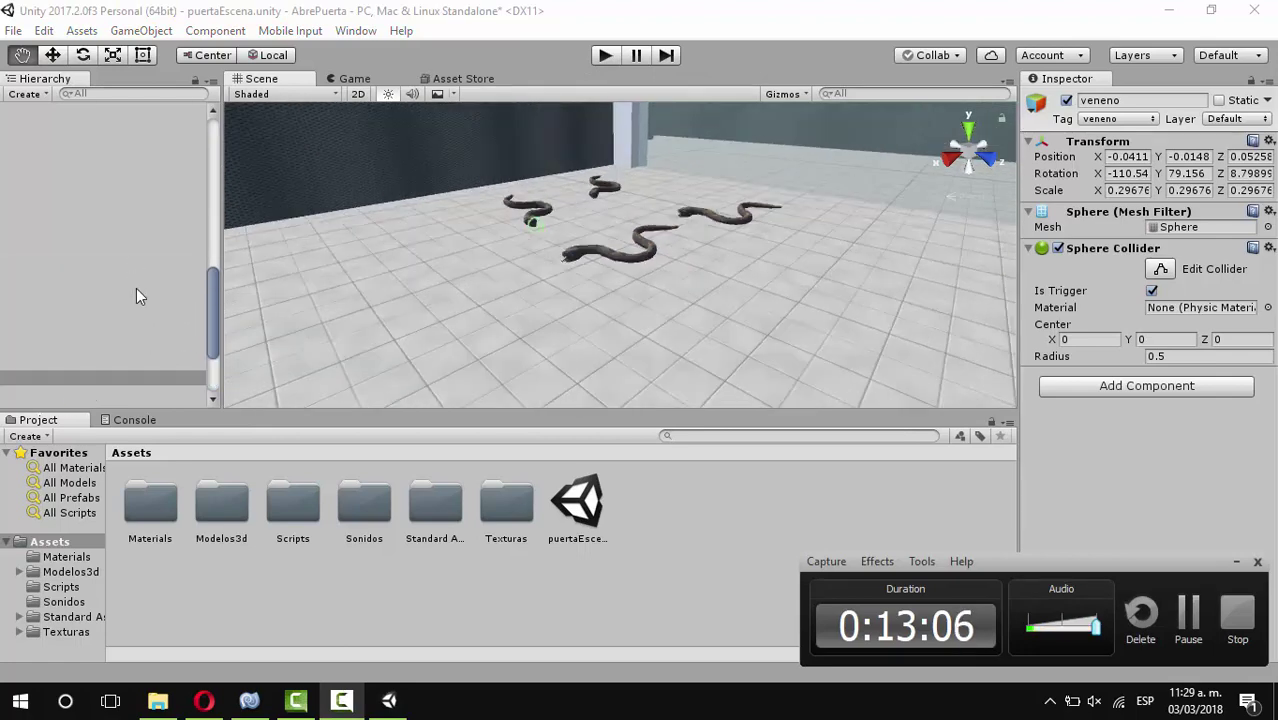
scroll(137, 293, "up", 5)
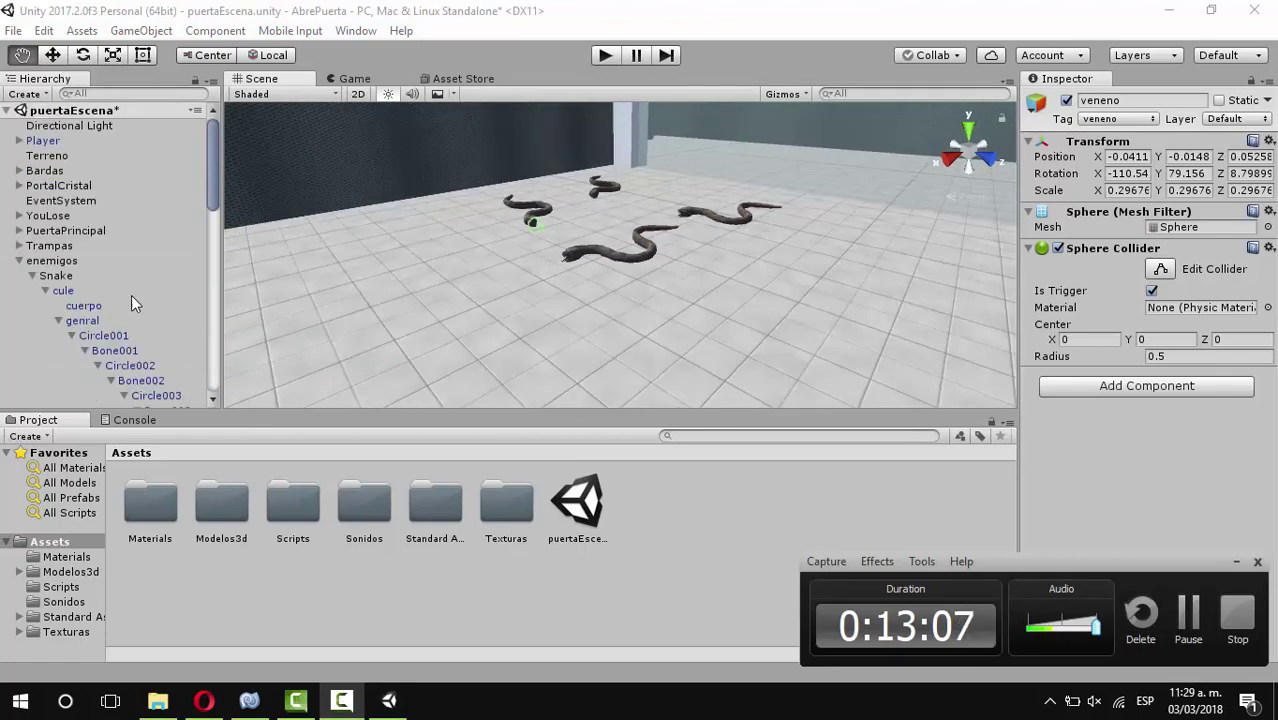
left_click(31, 276)
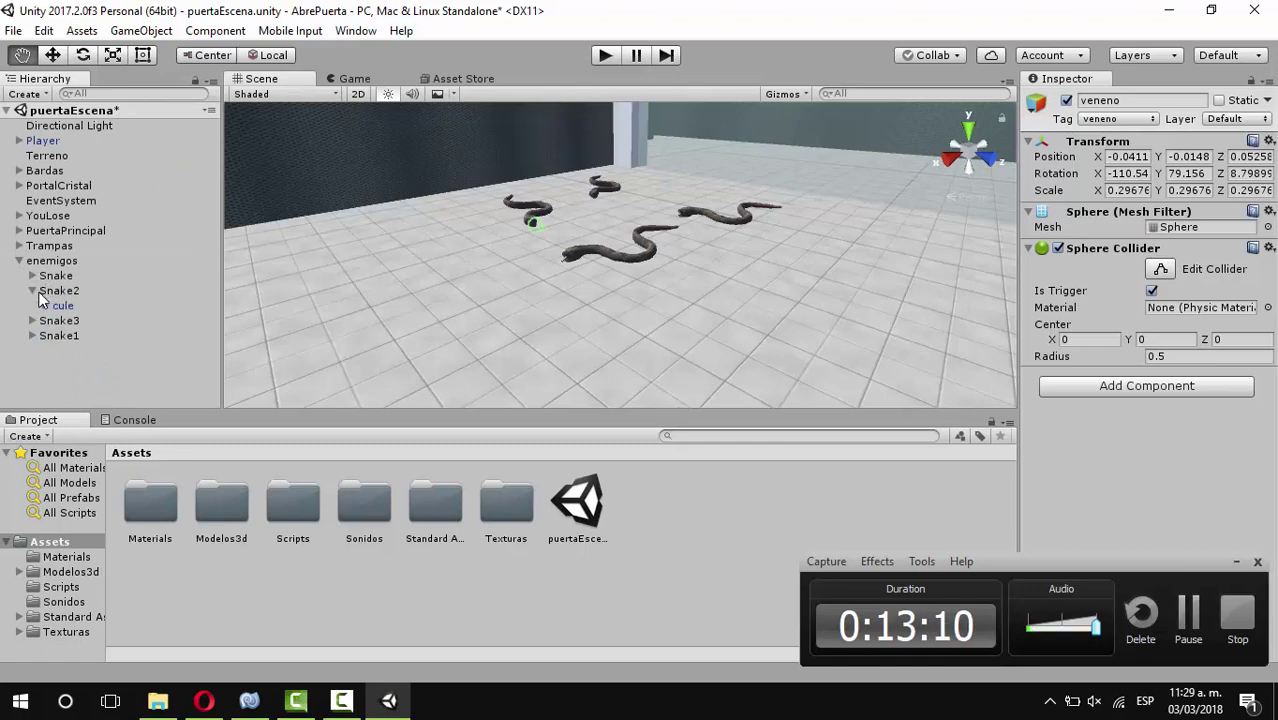
left_click(30, 290)
left_click(31, 276)
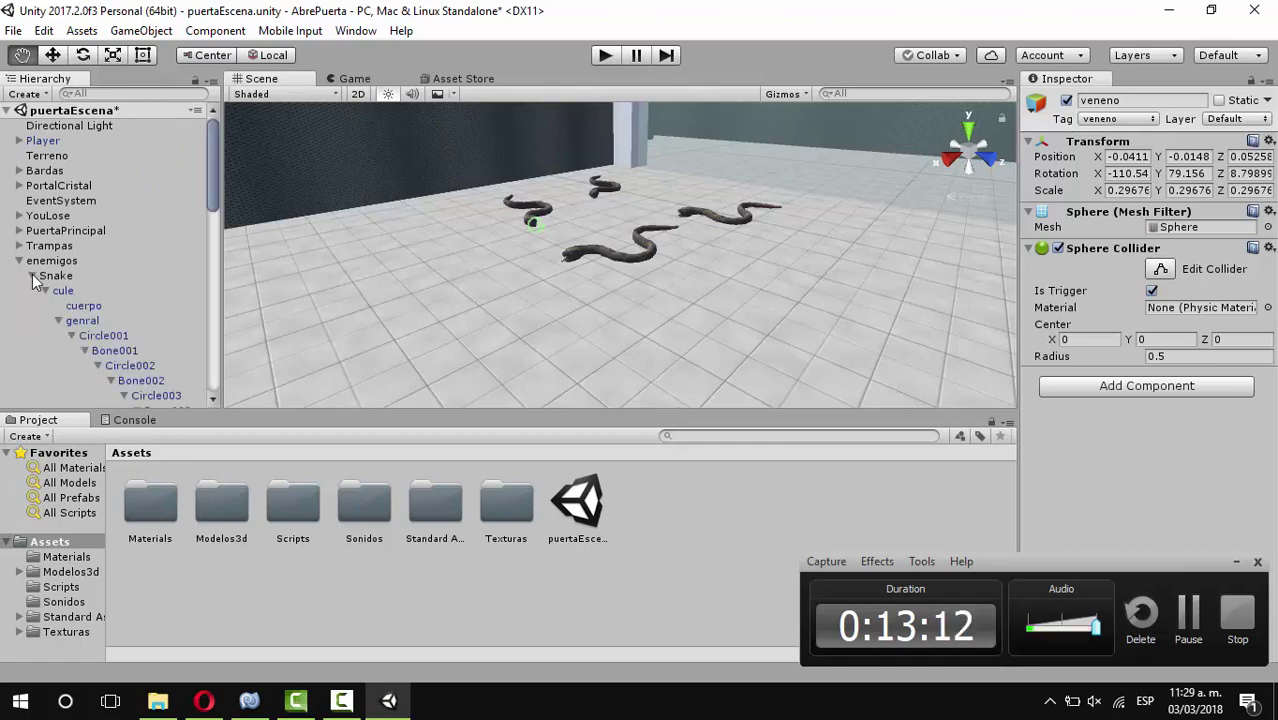
left_click(32, 275)
Delete Snake2, Snake3 and Snake1 from the scene
left_click(57, 291)
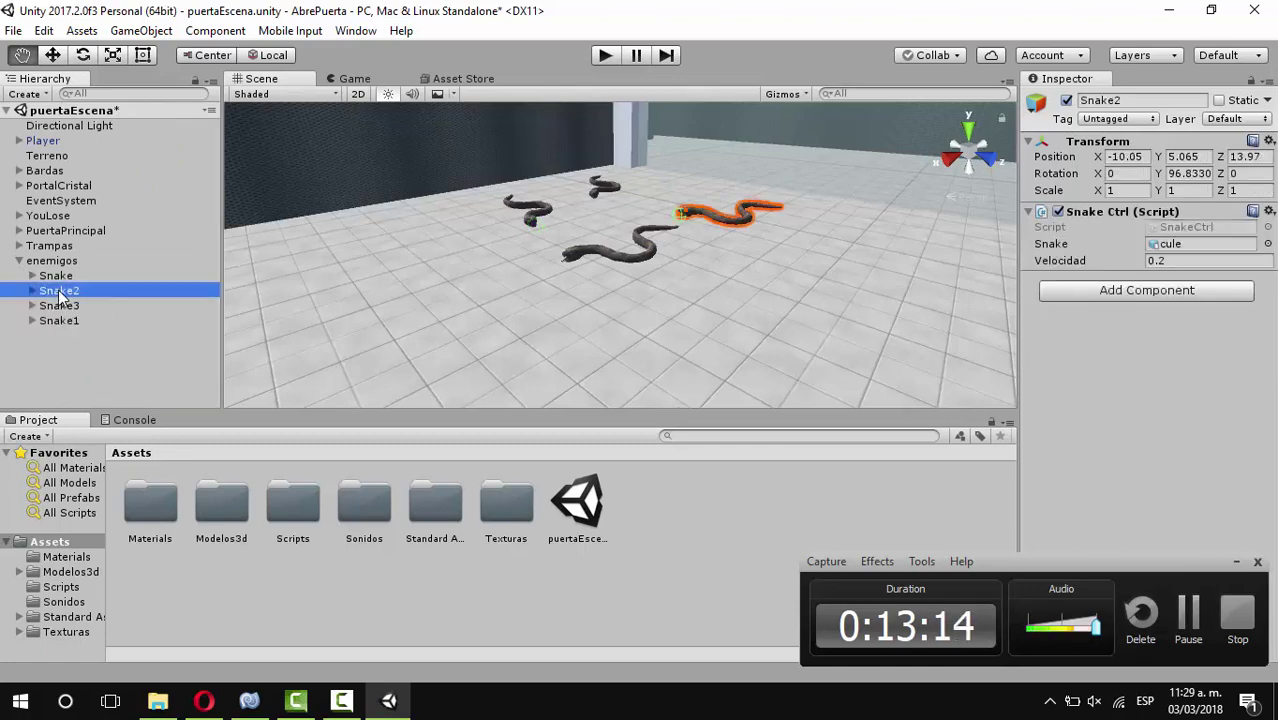
key("Delete")
left_click(60, 291)
key("Delete")
left_click(62, 293)
key("Delete")
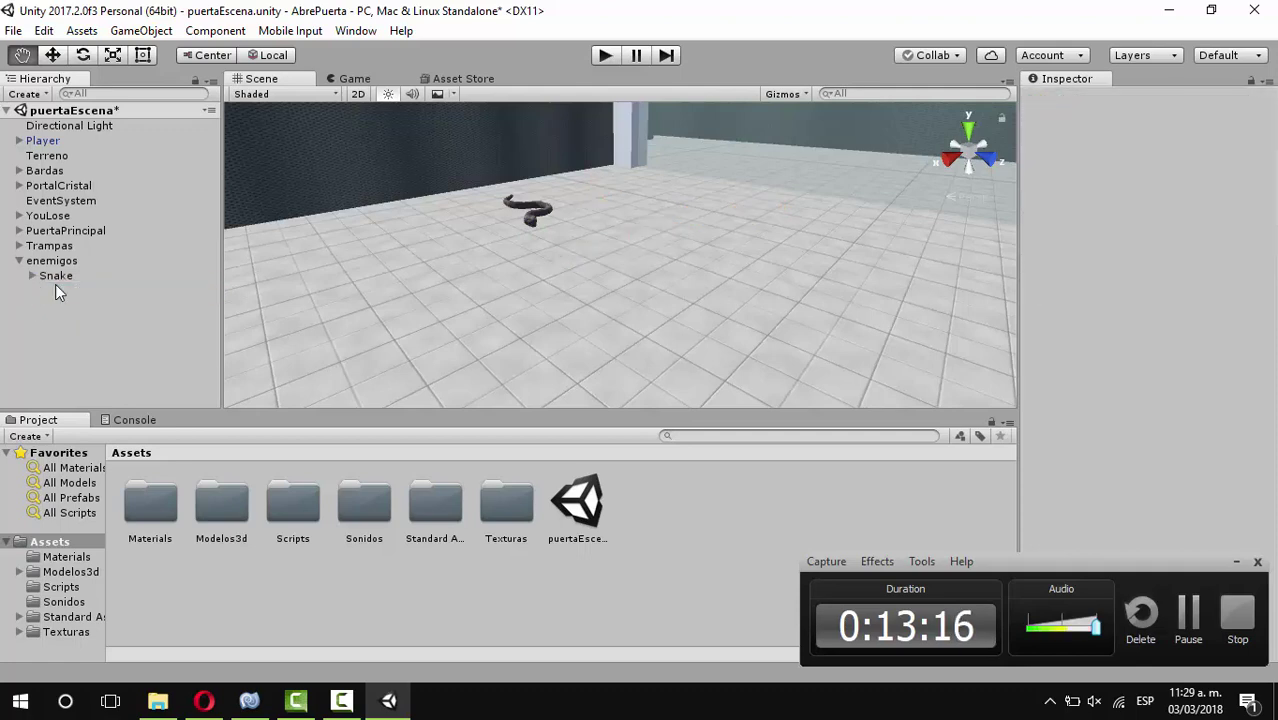
Copy the remaining Snake and paste duplicates of it under enemigos
right_click(57, 278)
left_click(110, 293)
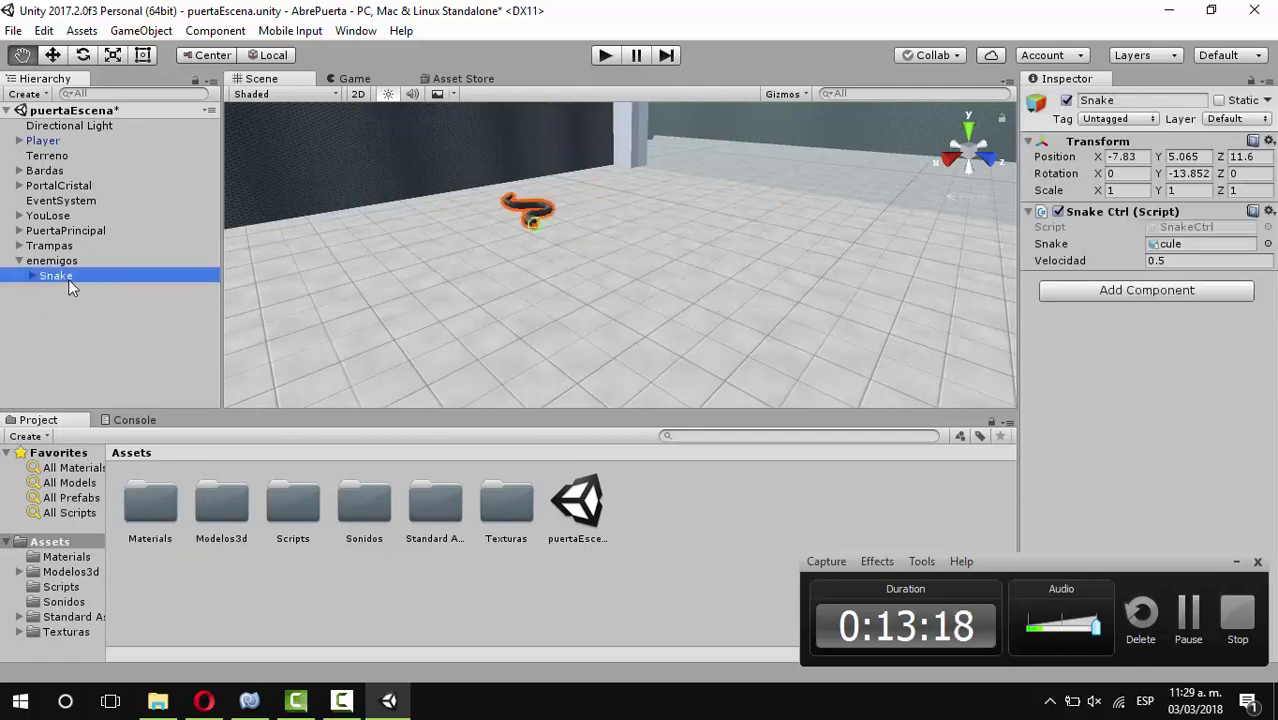
right_click(68, 279)
right_click(64, 281)
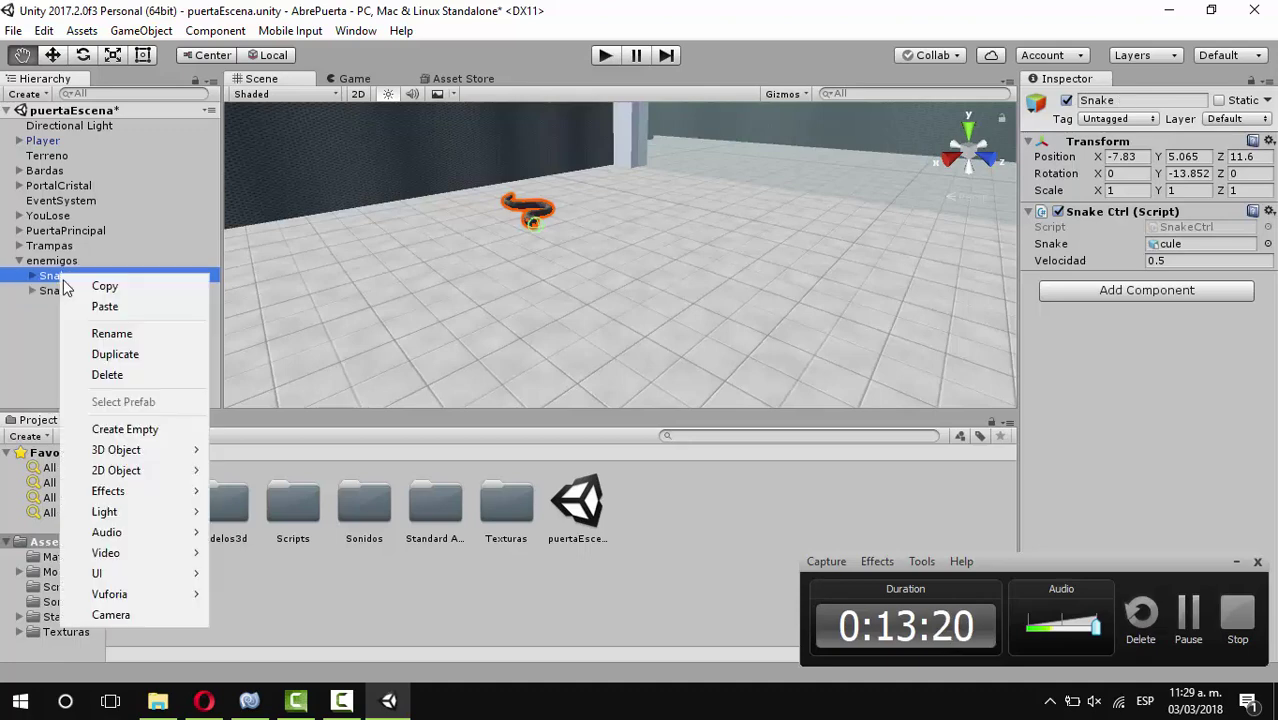
left_click(105, 300)
right_click(68, 280)
left_click(109, 314)
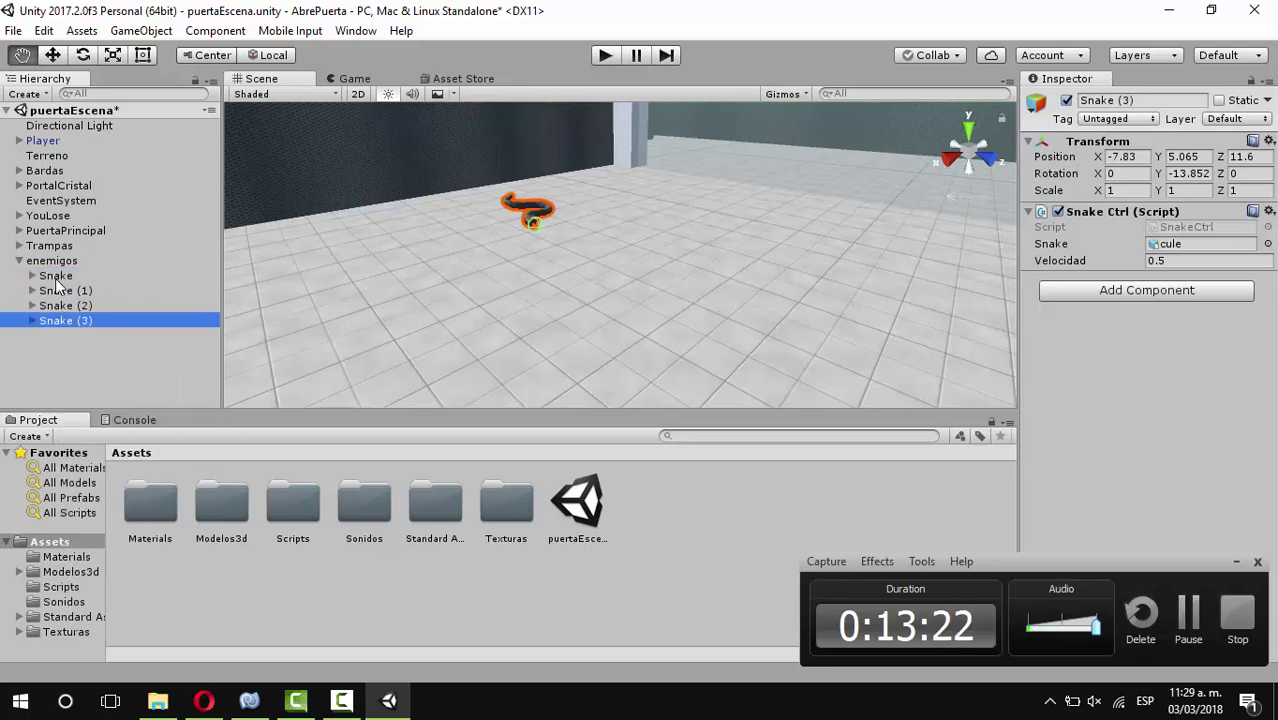
Rename Snake (1) to Snake1 in the Inspector
left_click(86, 291)
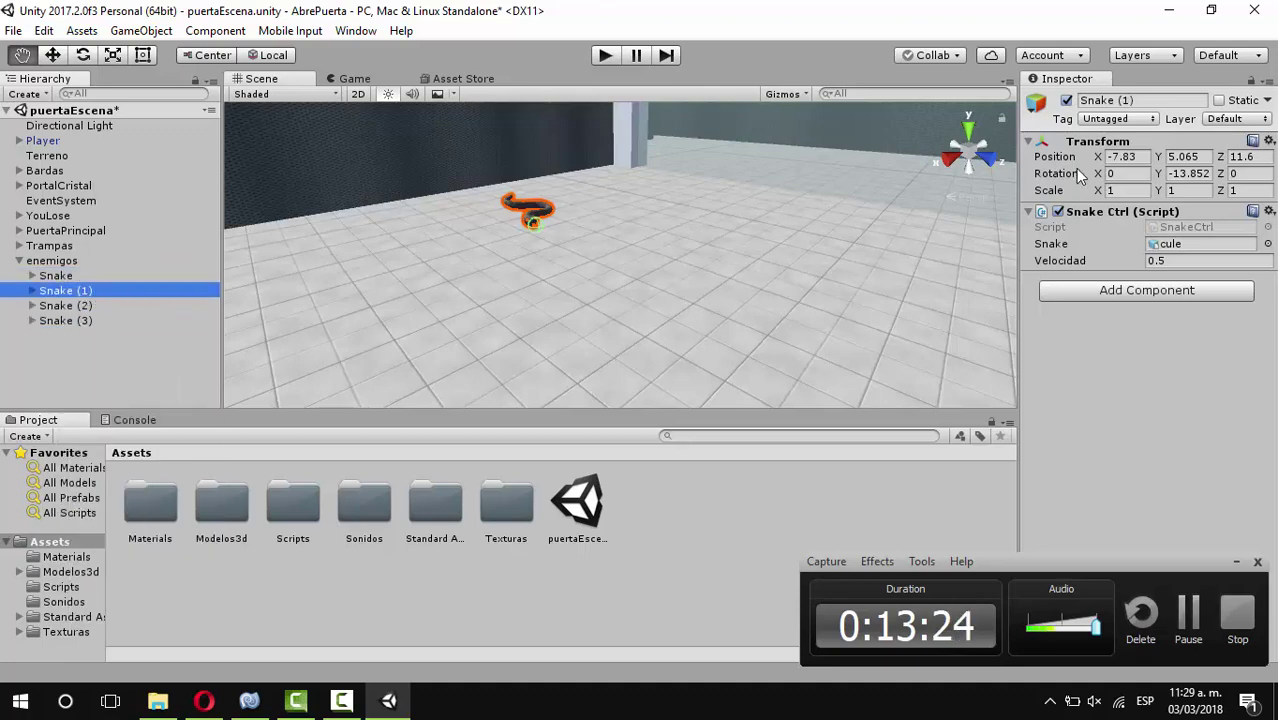
left_click(1129, 100)
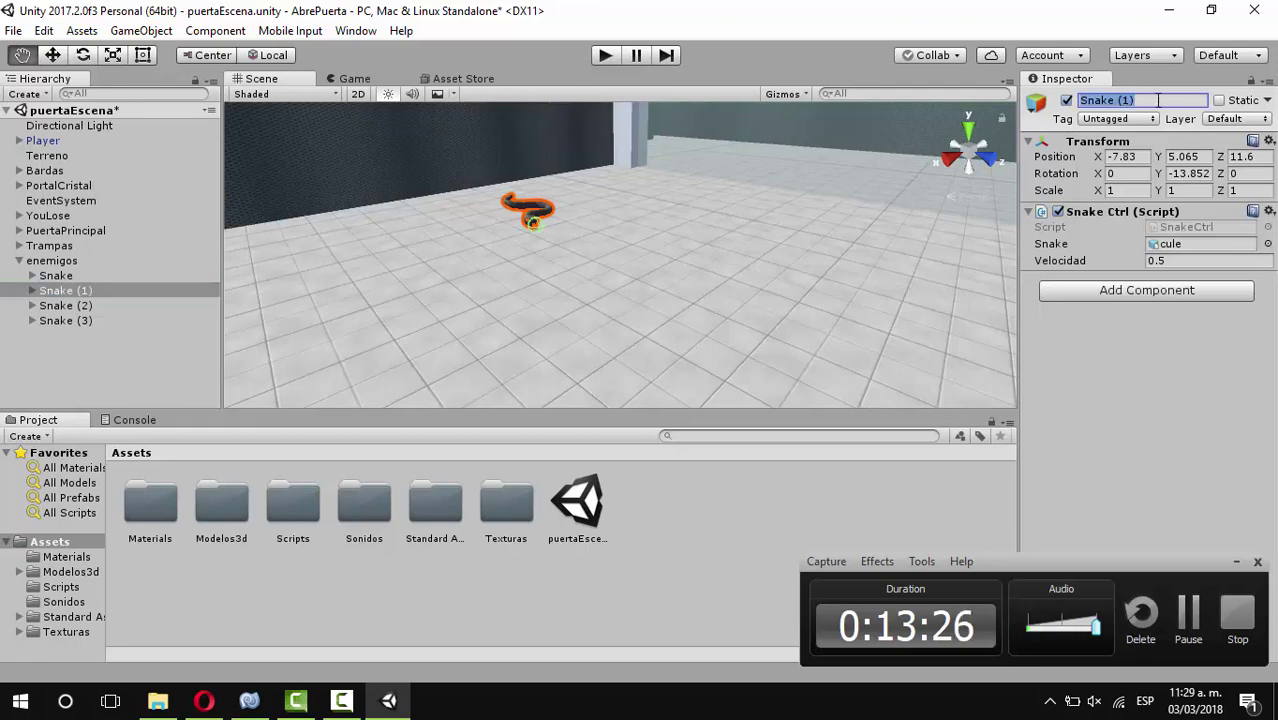
key("Left")
key("Right")
key("Delete")
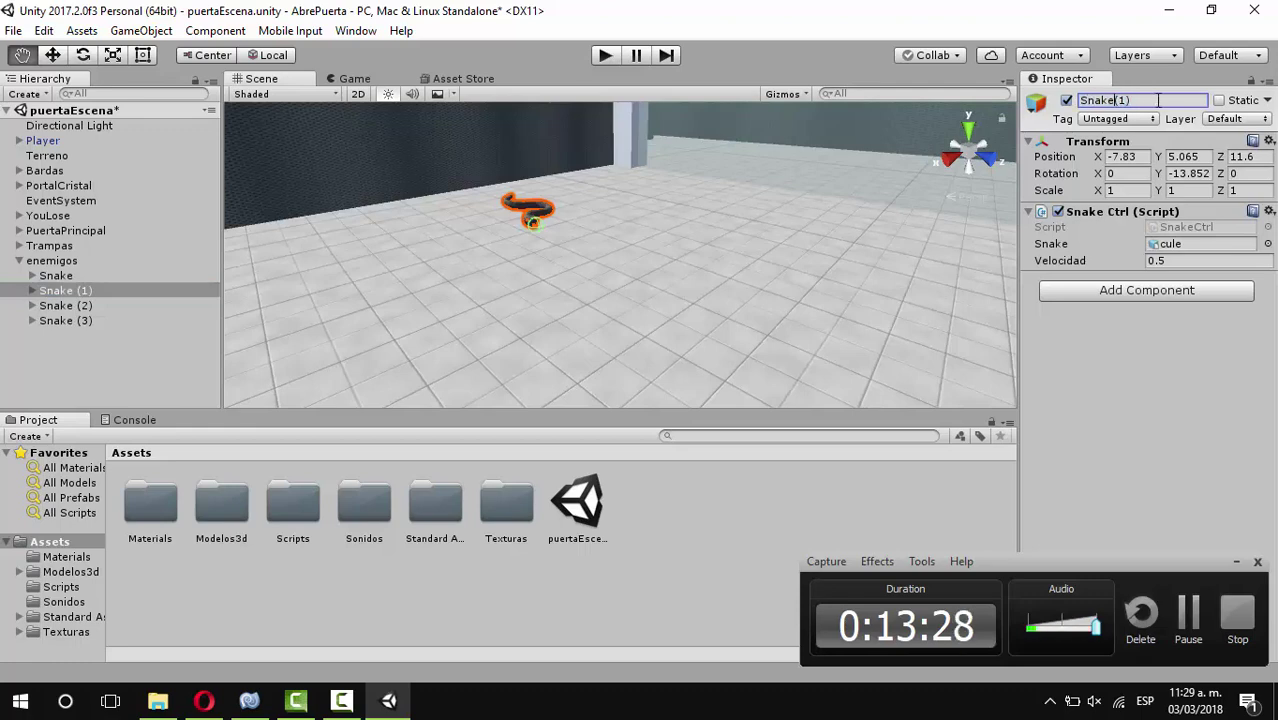
key("Delete")
key("Delete")
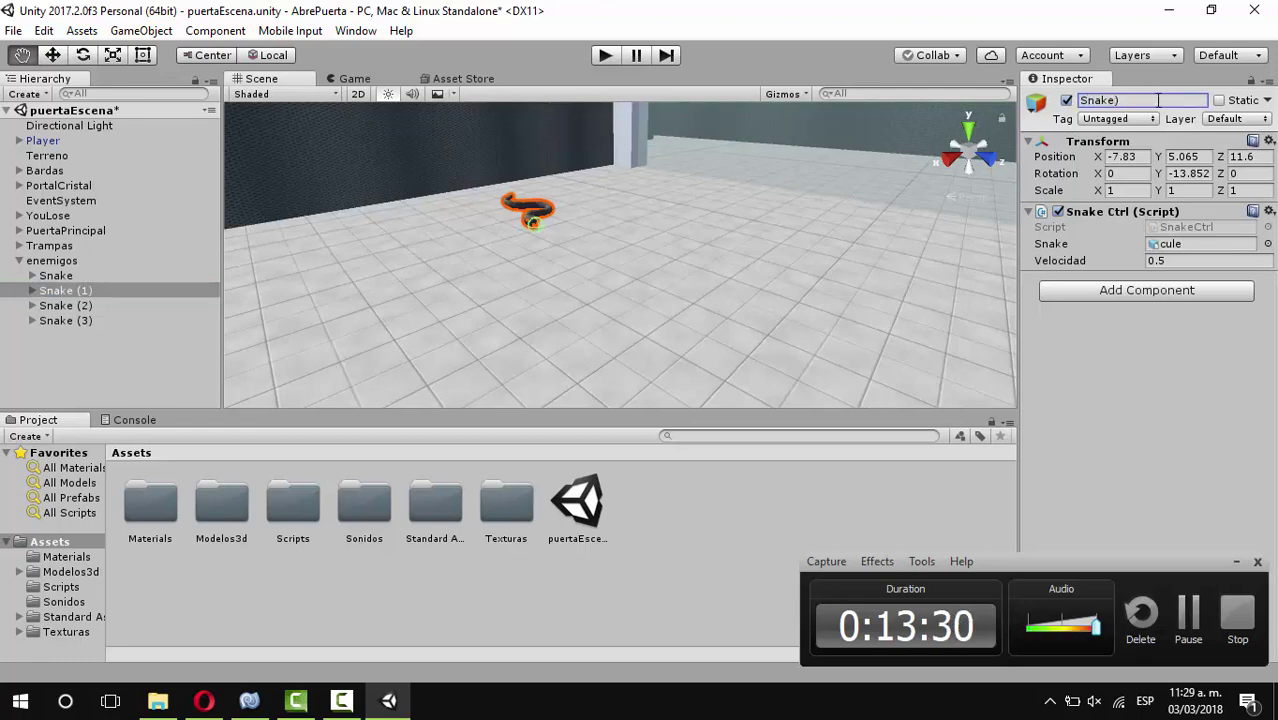
left_click(1138, 100)
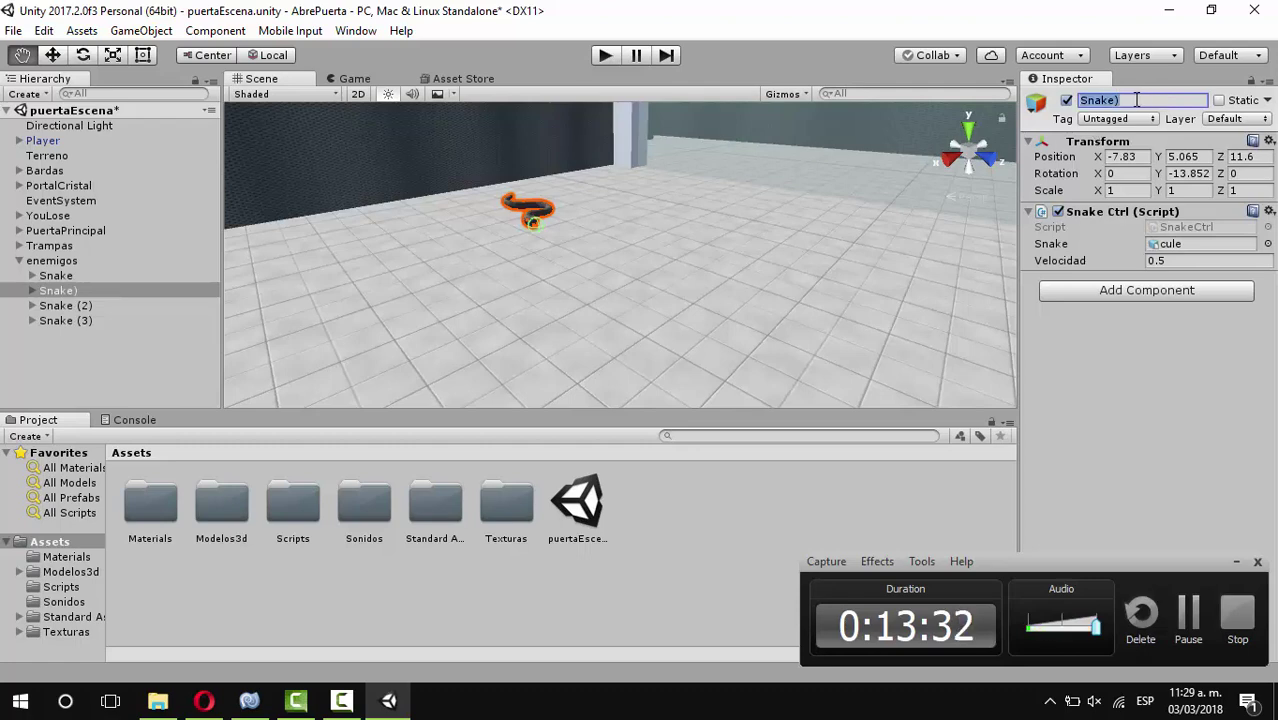
left_click(1138, 100)
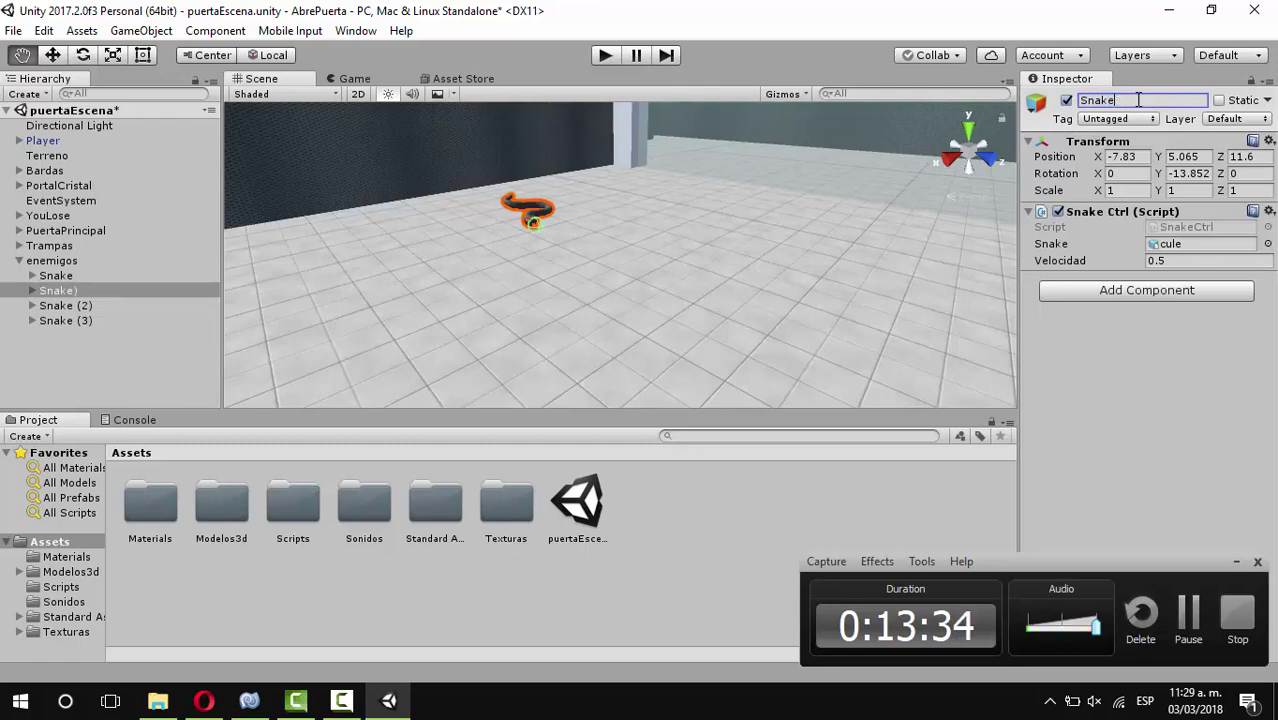
type("1")
key("Return")
Rename Snake (2) to Snake2, removing the stray parenthesis
left_click(57, 308)
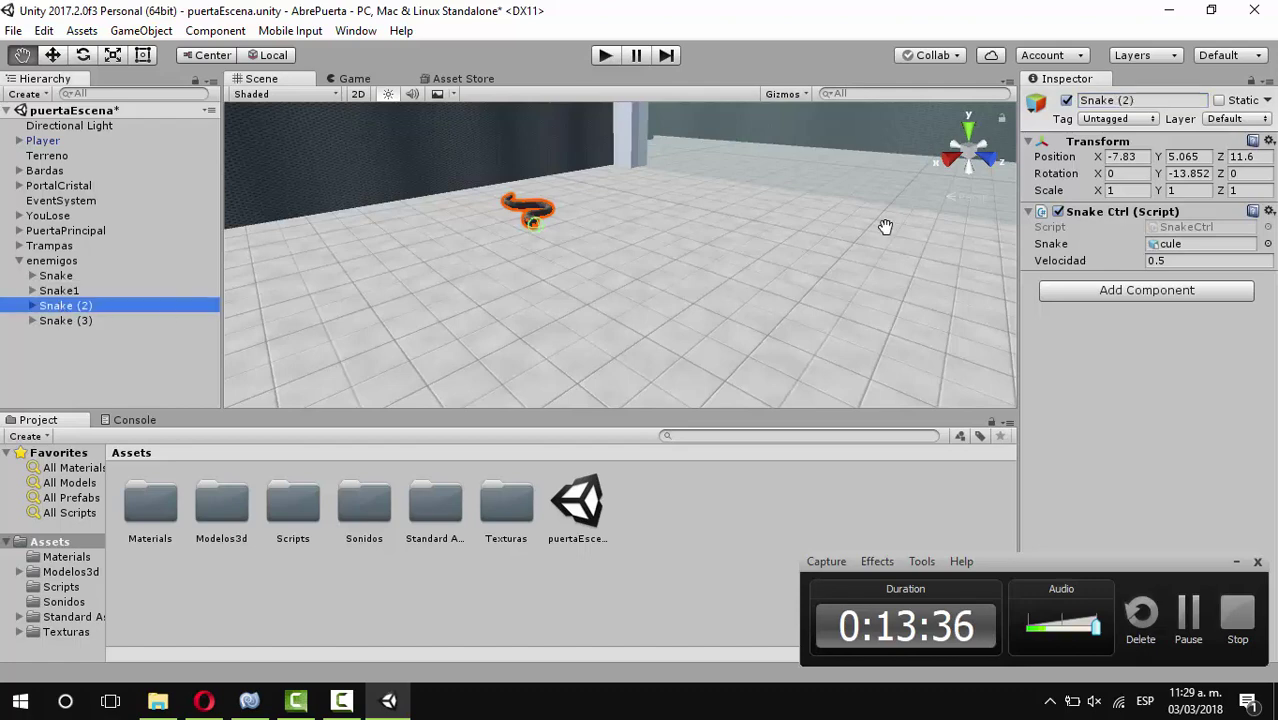
left_click(1126, 100)
left_click(1126, 100)
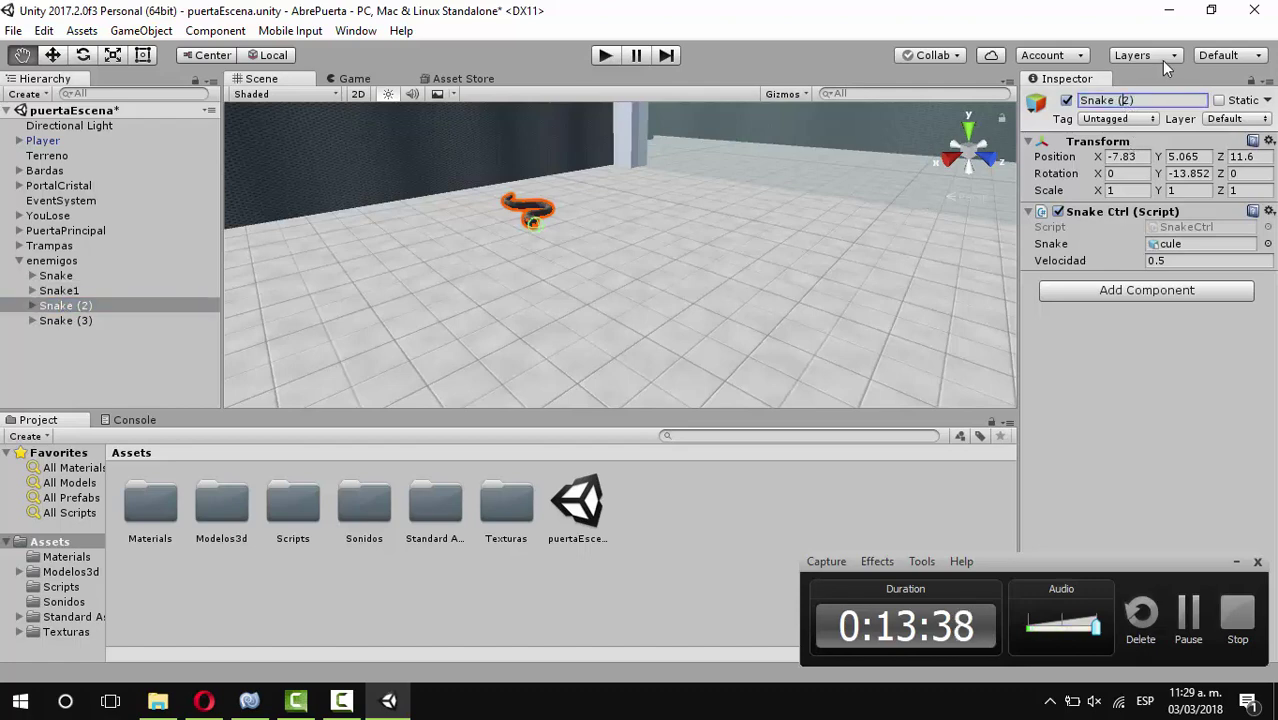
key("BackSpace")
key("BackSpace")
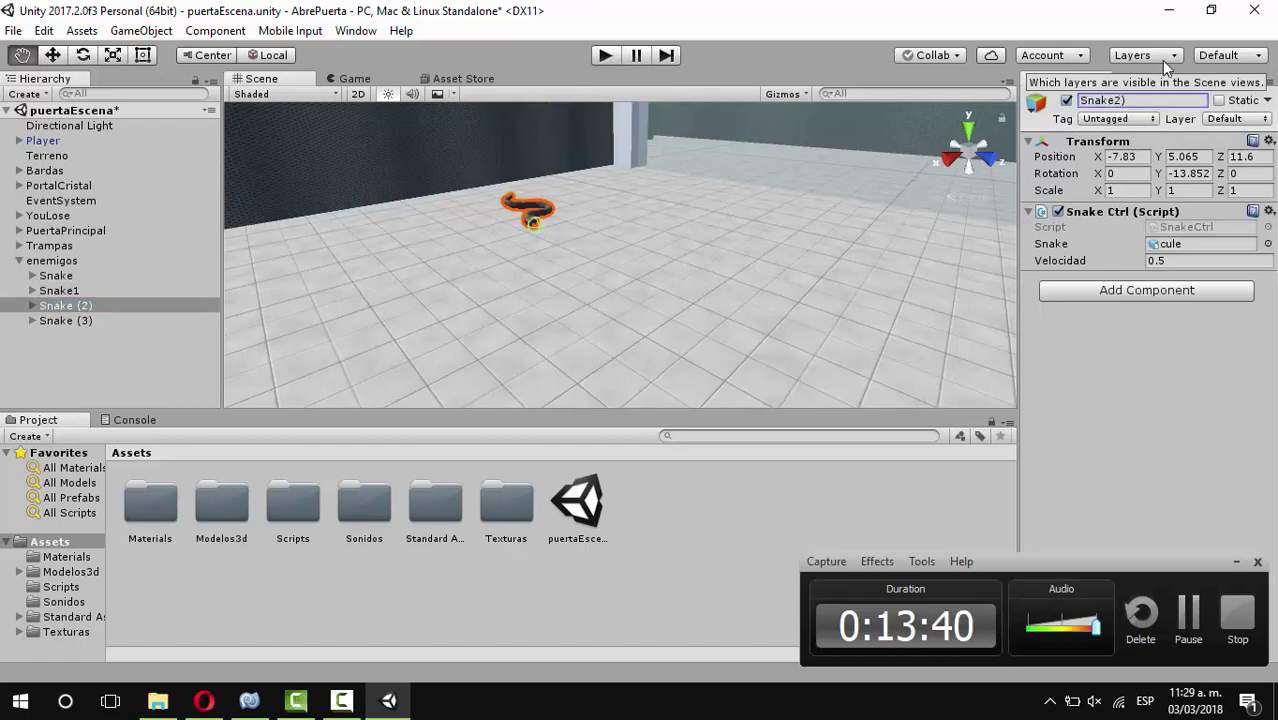
key("Return")
left_click(1145, 103)
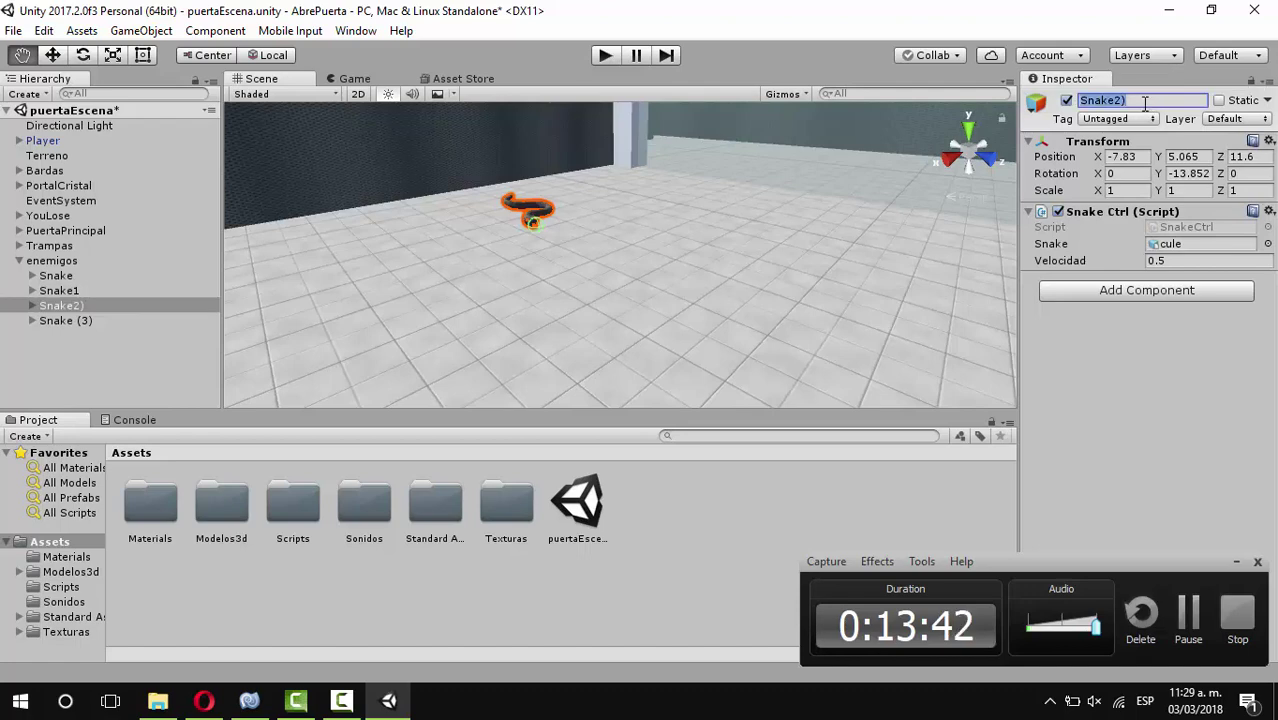
left_click(1145, 103)
key("BackSpace")
Rename Snake (3) to Snake3
left_click(38, 320)
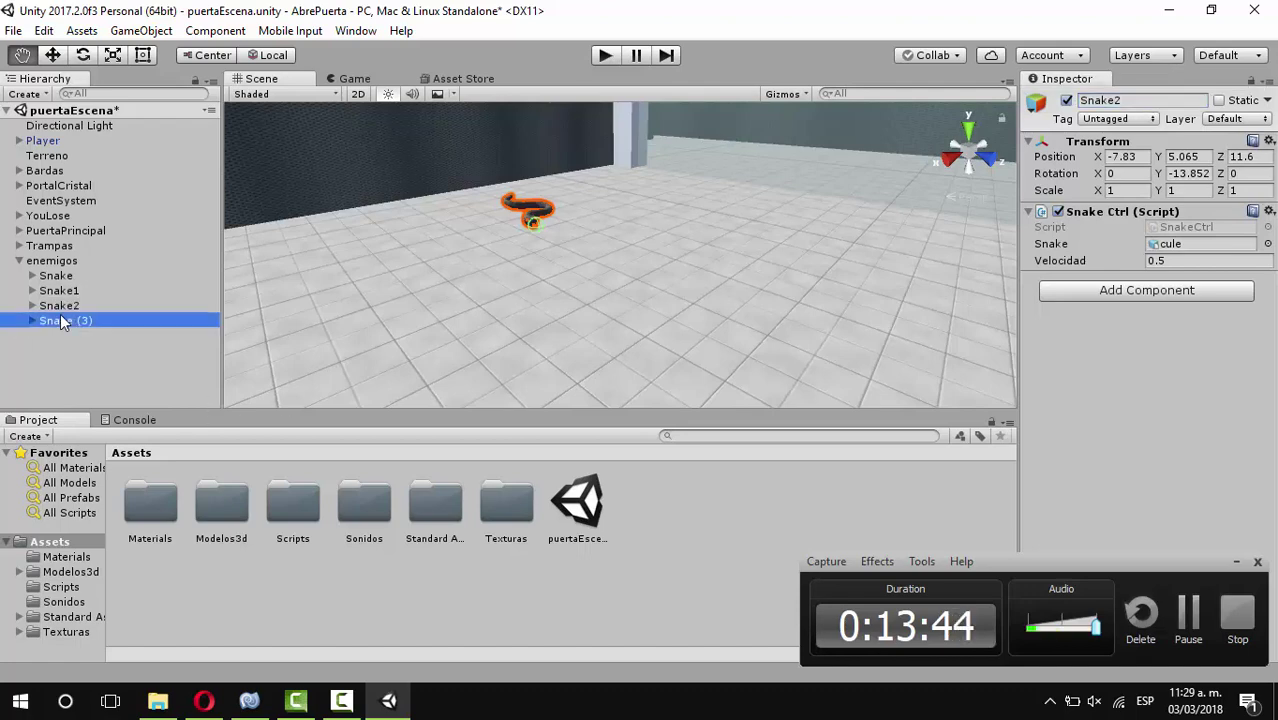
left_click(1125, 100)
left_click(1126, 99)
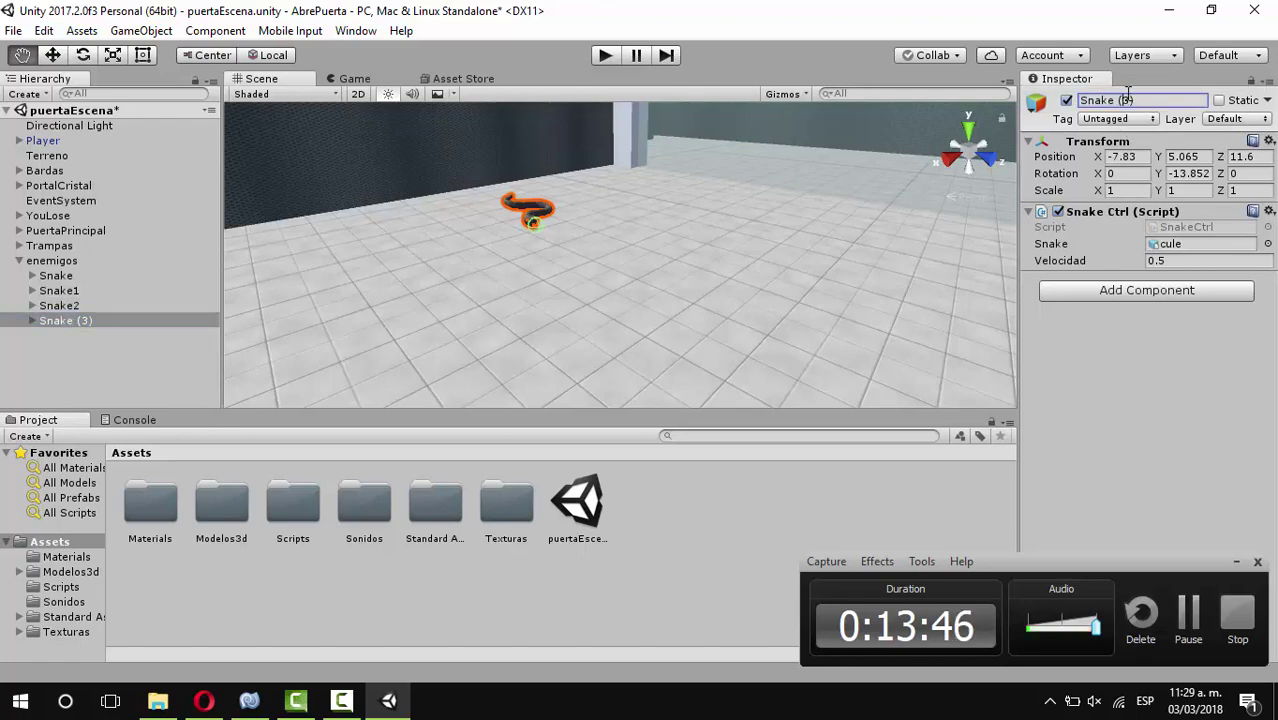
key("BackSpace")
key("BackSpace")
key("Delete")
key("Return")
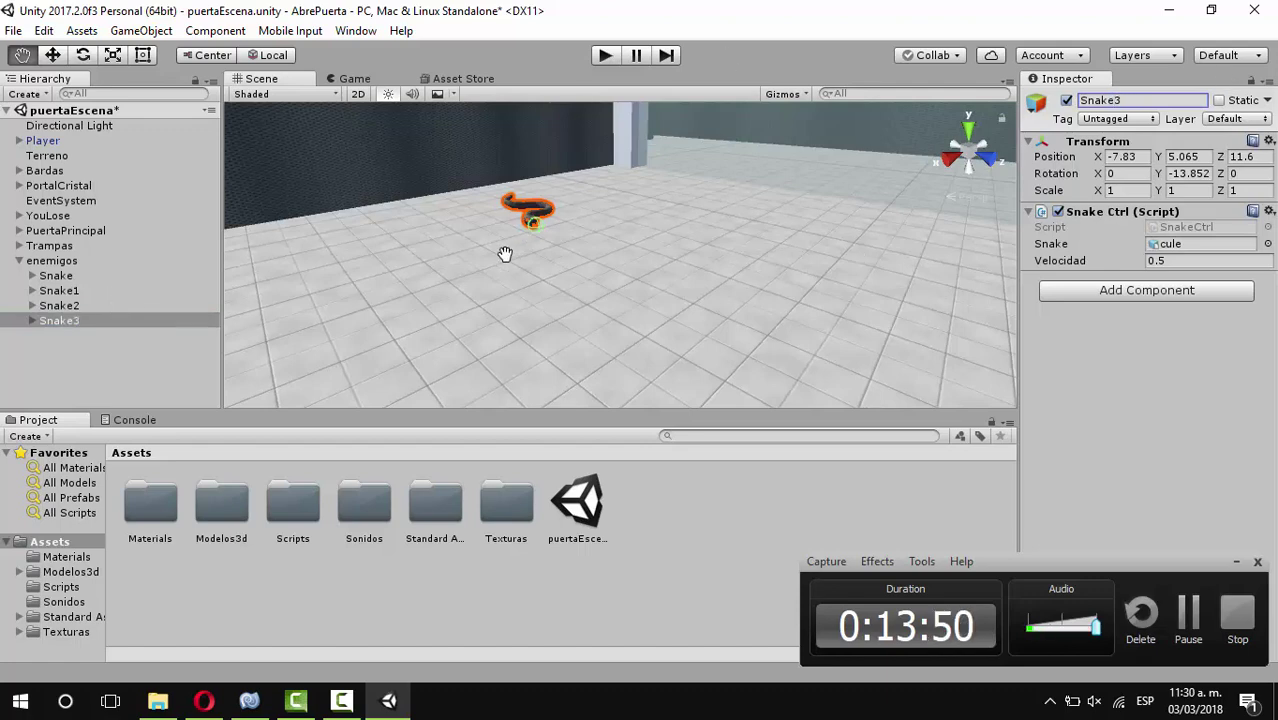
Slide Snake3 across the floor and set its Velocidad to 0.3
left_click(52, 55)
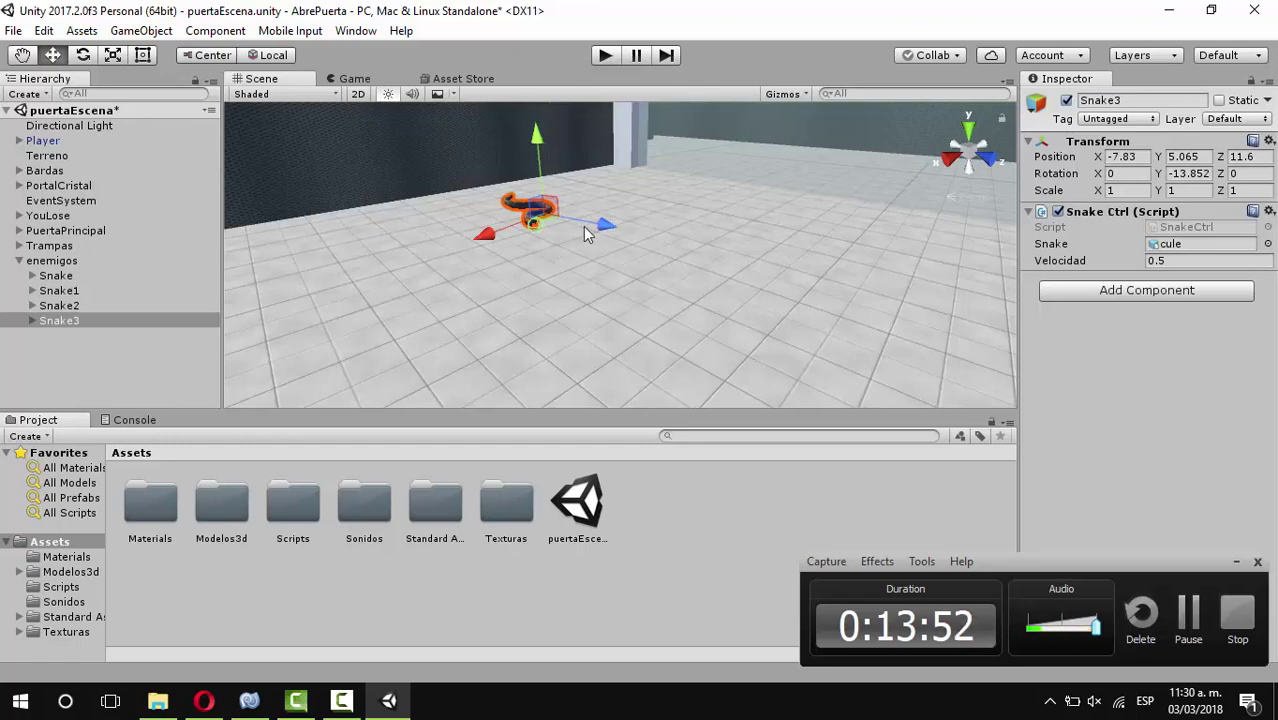
mouse_move(668, 248)
left_mouse_down()
mouse_move(686, 246)
mouse_move(426, 244)
left_mouse_up()
left_click(83, 55)
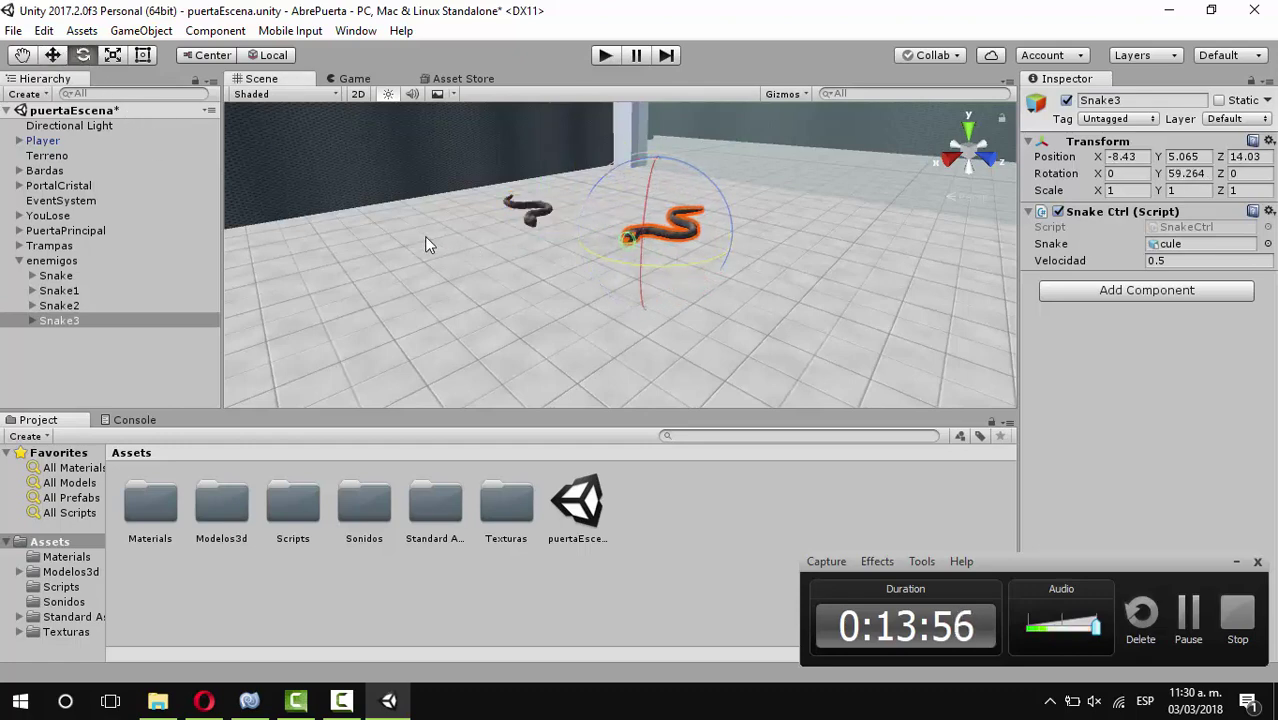
left_click(1170, 261)
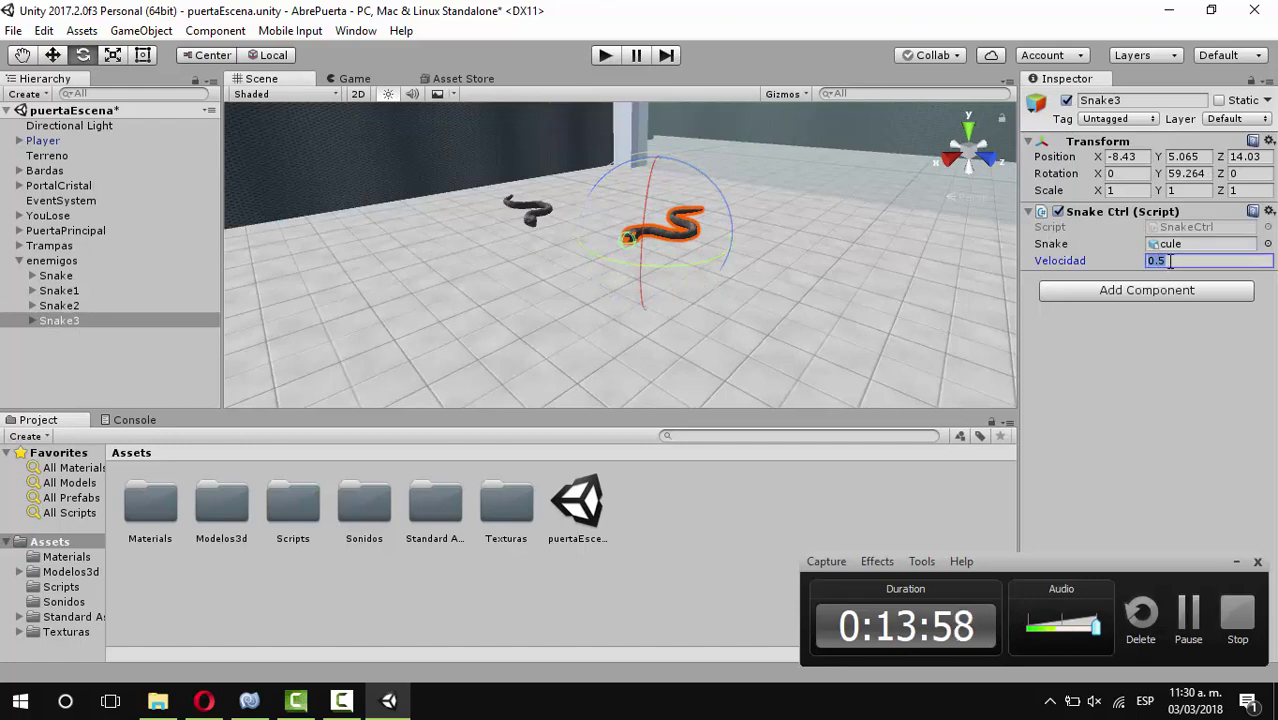
type("0.3")
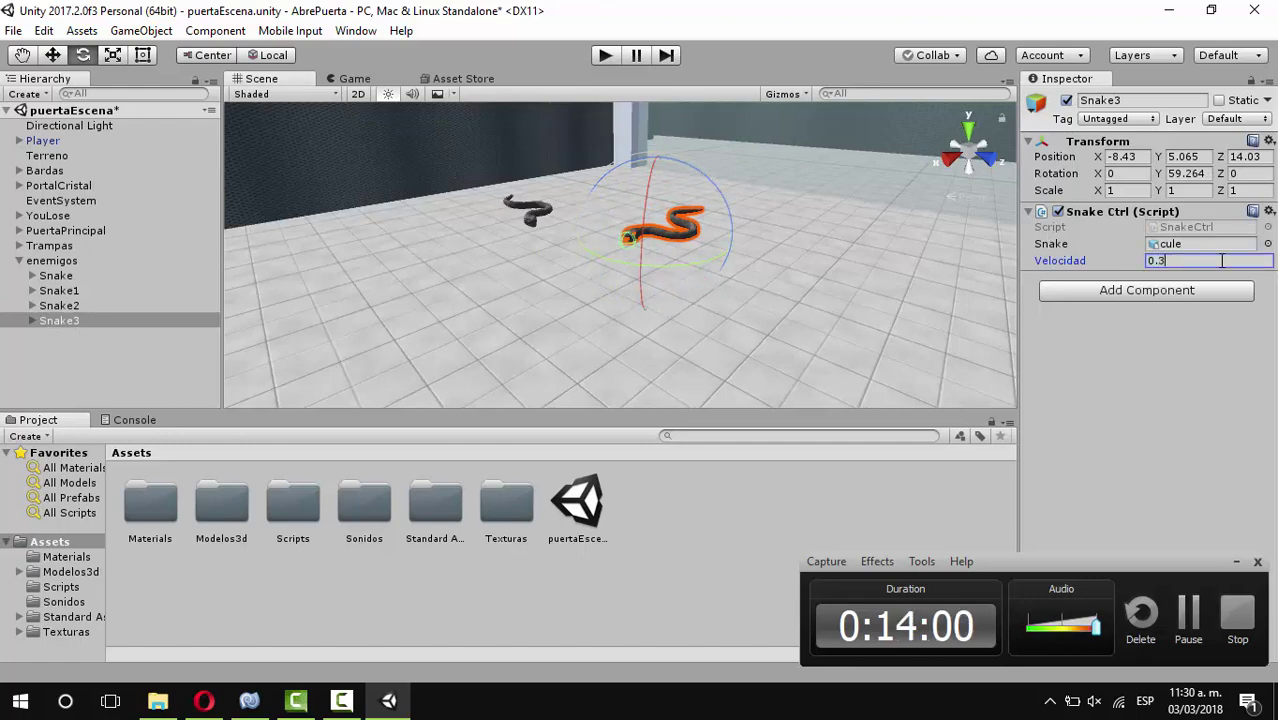
Reposition Snake2 beside the other snakes and set its Velocidad to 0.2
left_click(80, 305)
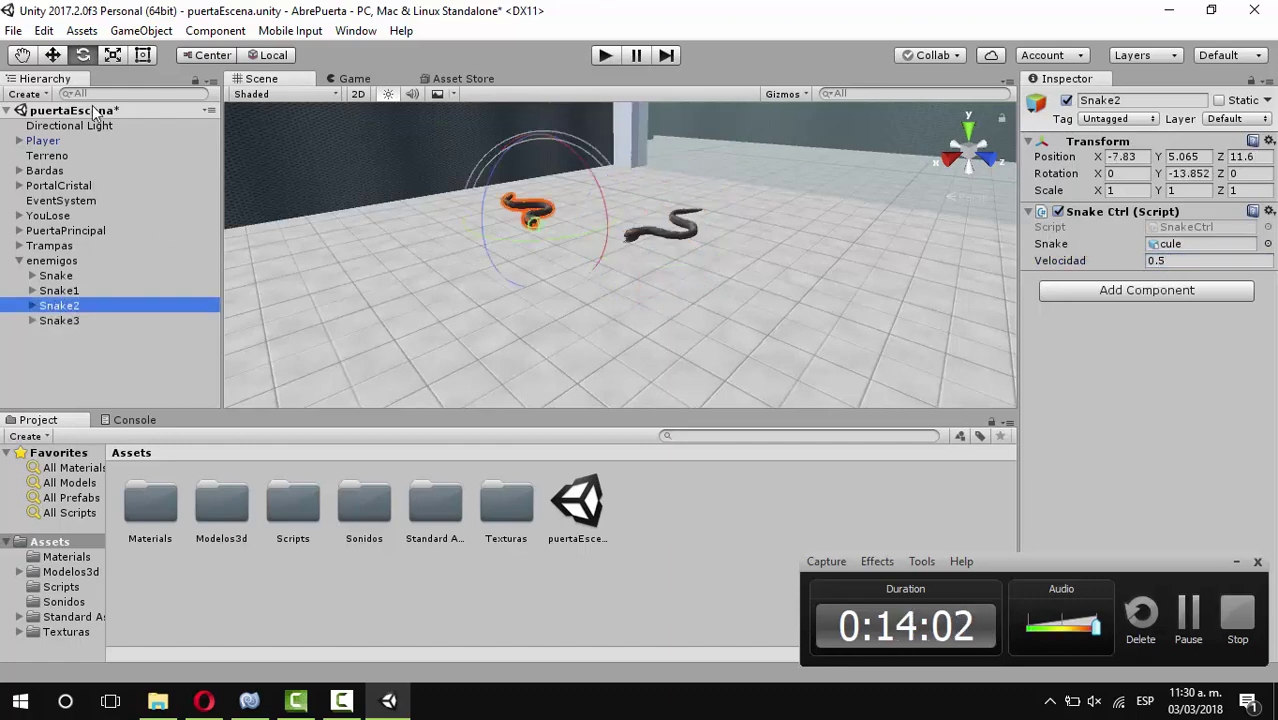
left_click(53, 55)
left_click_drag(485, 246, 445, 256)
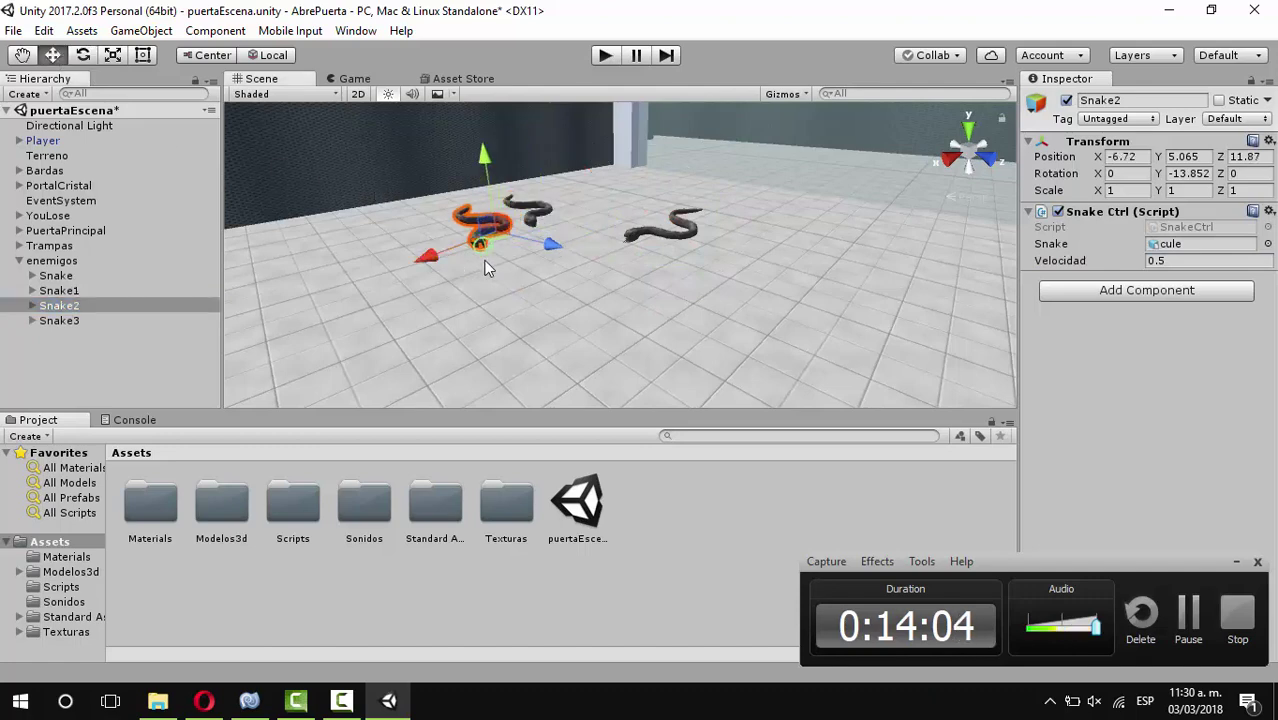
mouse_move(551, 246)
left_mouse_down()
mouse_move(631, 285)
mouse_move(627, 245)
left_mouse_up()
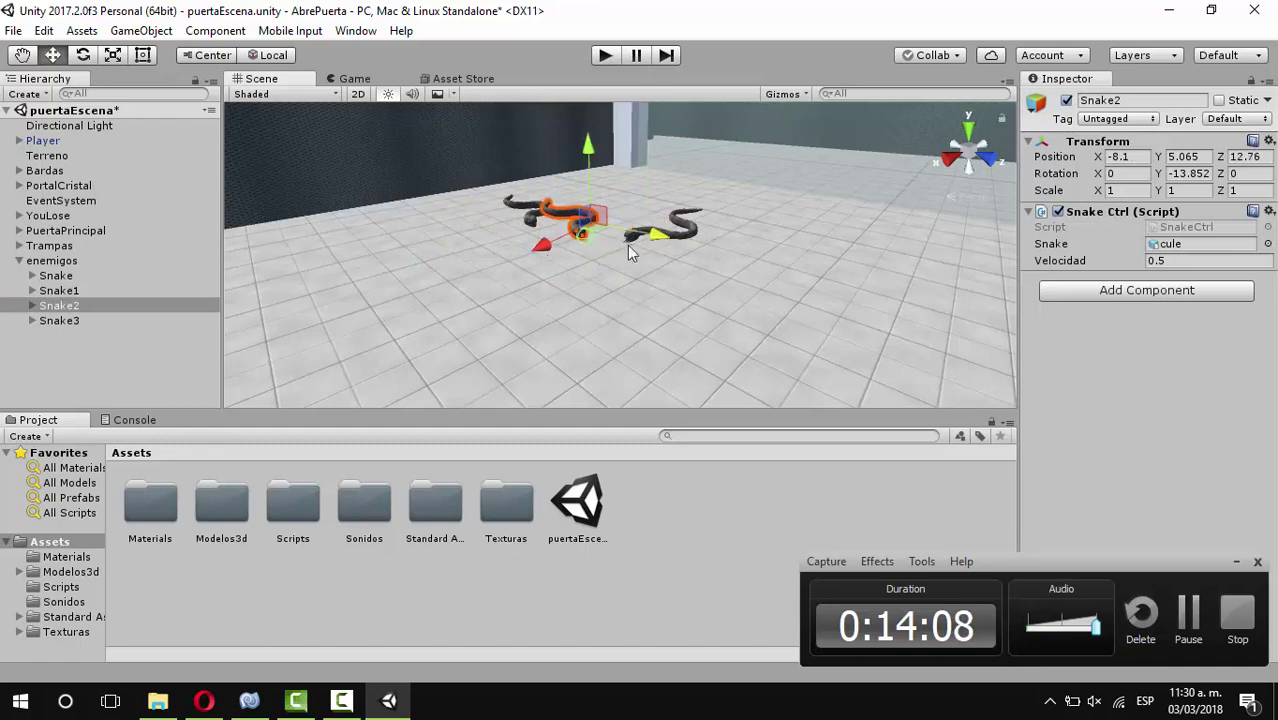
left_click_drag(546, 247, 578, 225)
left_click(1160, 262)
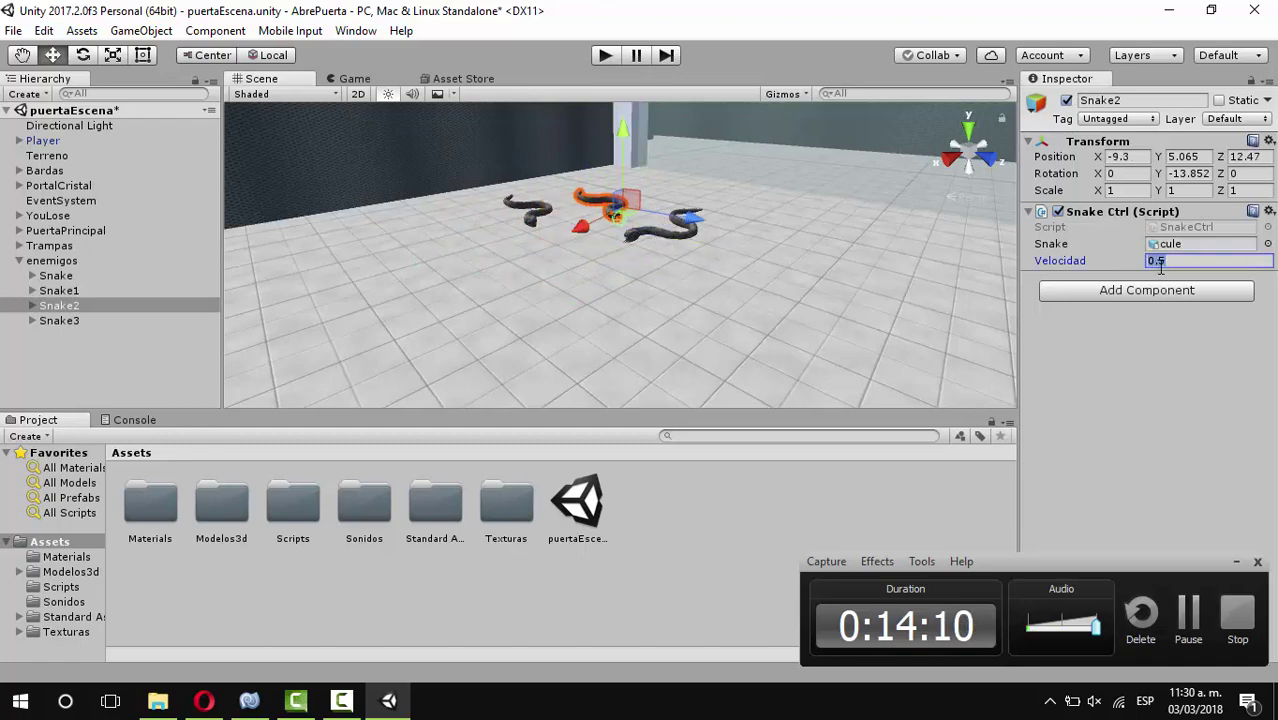
type("0.2")
Move Snake1 to a new spot and change its Velocidad from 0.5 to 0.7
left_click(62, 290)
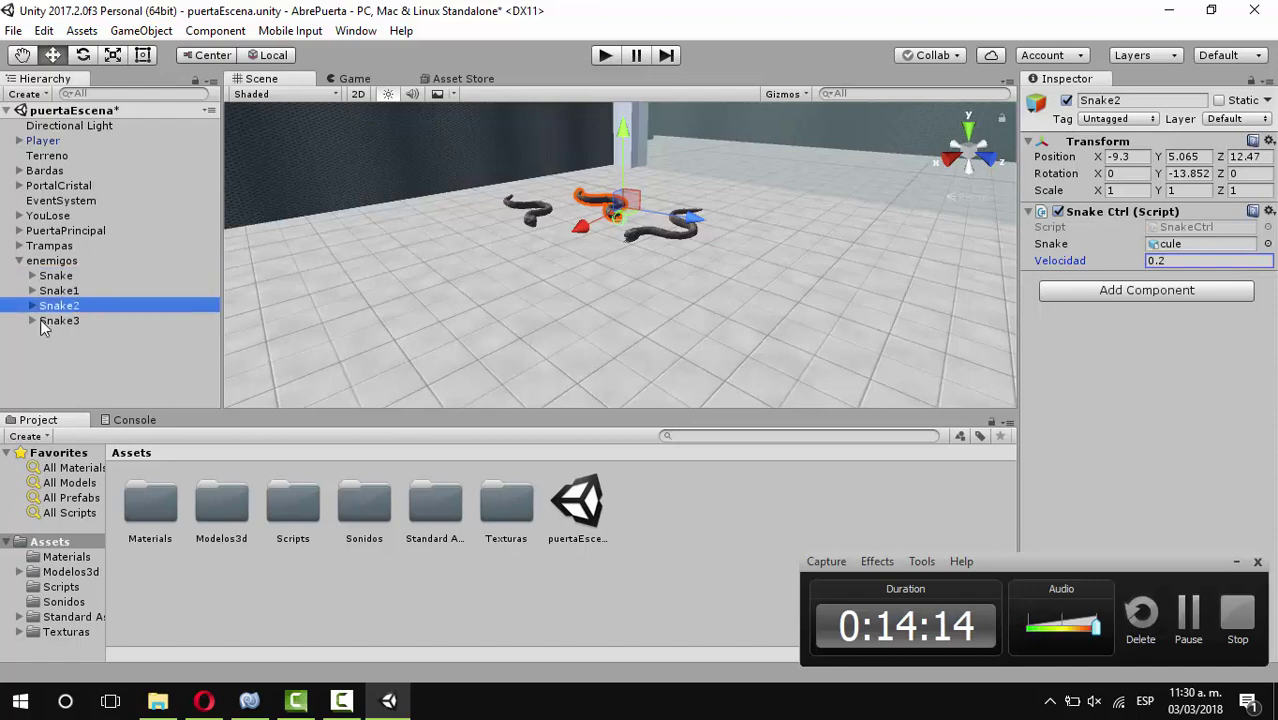
left_click(62, 290)
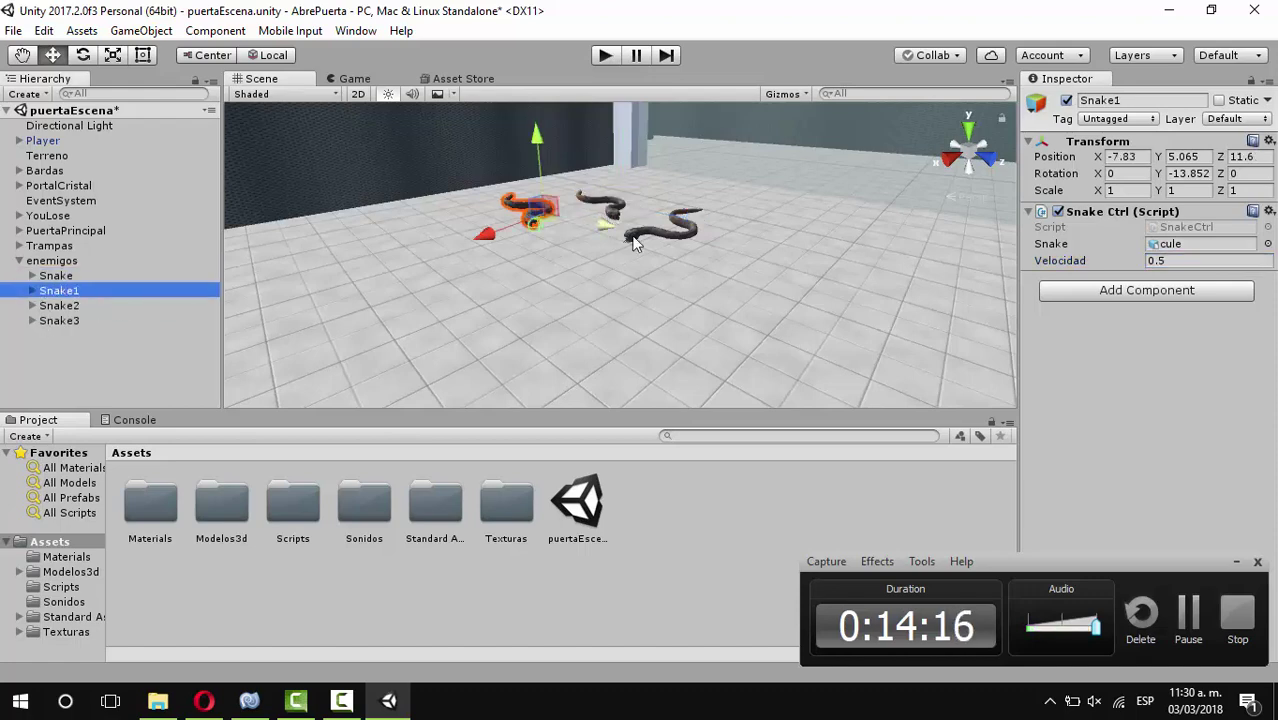
mouse_move(533, 218)
left_mouse_down()
mouse_move(600, 218)
mouse_move(393, 243)
left_mouse_up()
key("e")
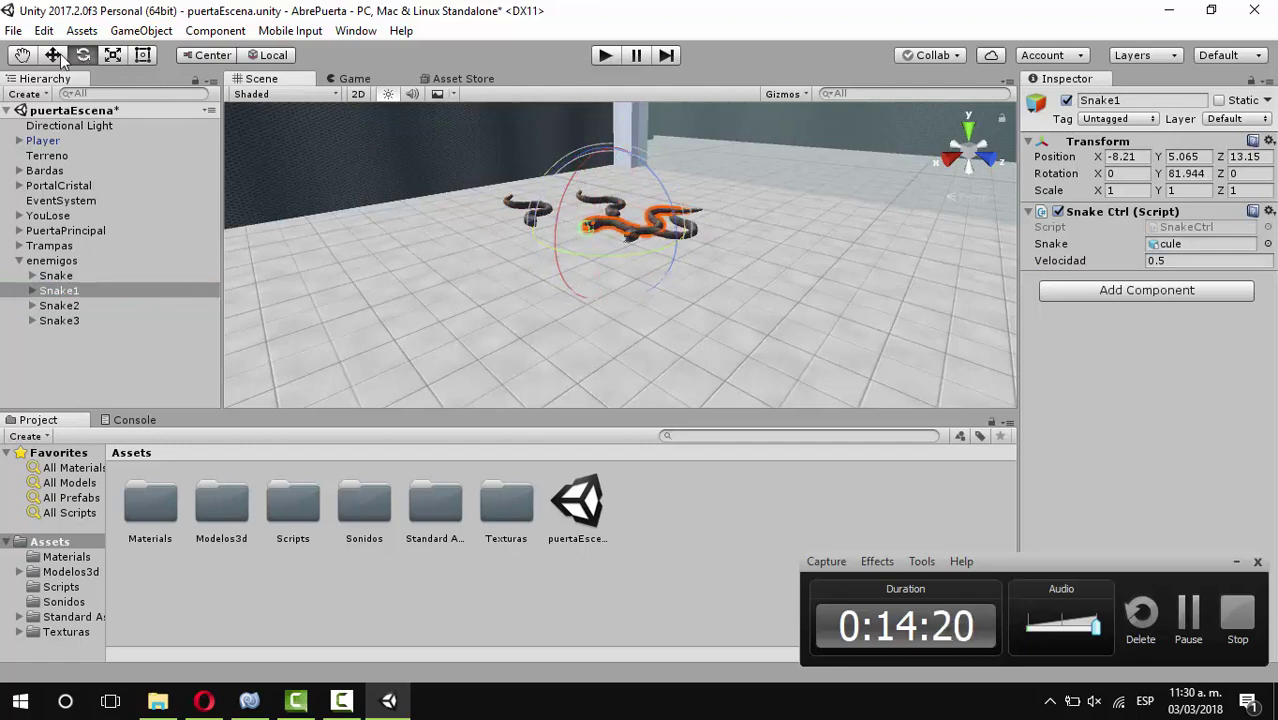
left_click(55, 54)
mouse_move(562, 256)
left_mouse_down()
mouse_move(503, 281)
mouse_move(447, 278)
left_mouse_up()
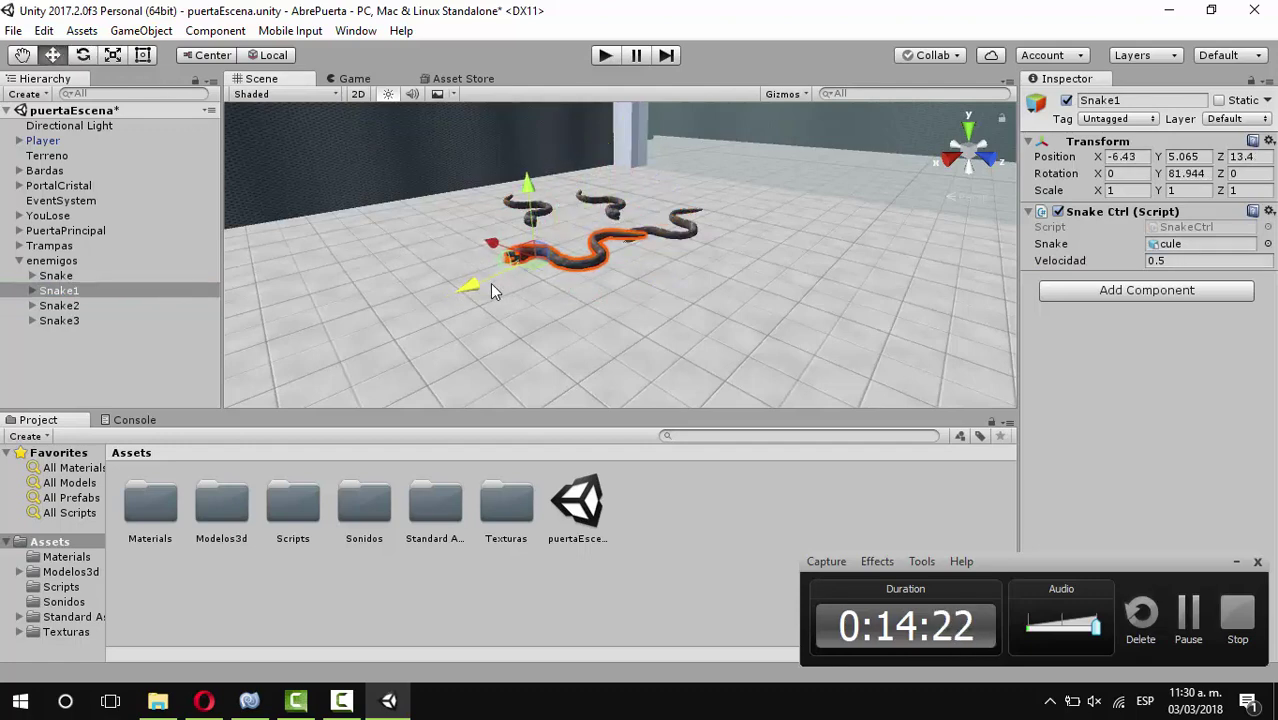
left_click_drag(402, 314, 396, 289)
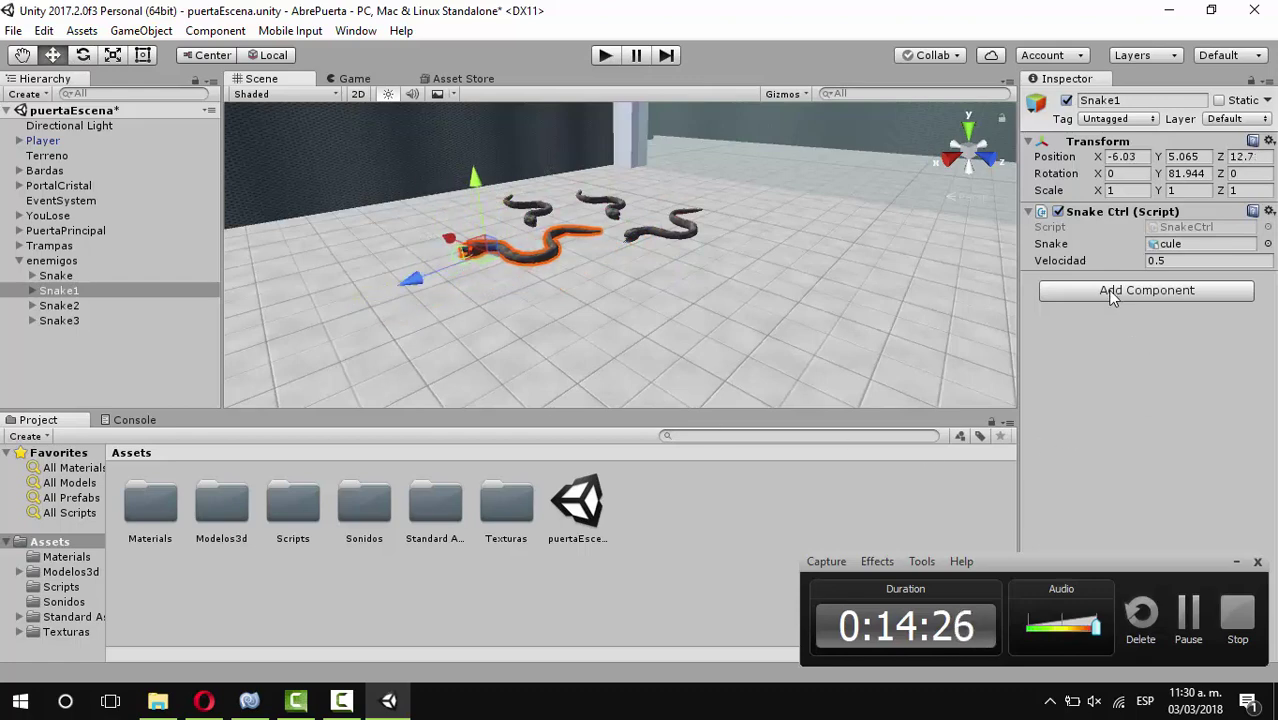
left_click(1247, 260)
key("BackSpace")
type("7")
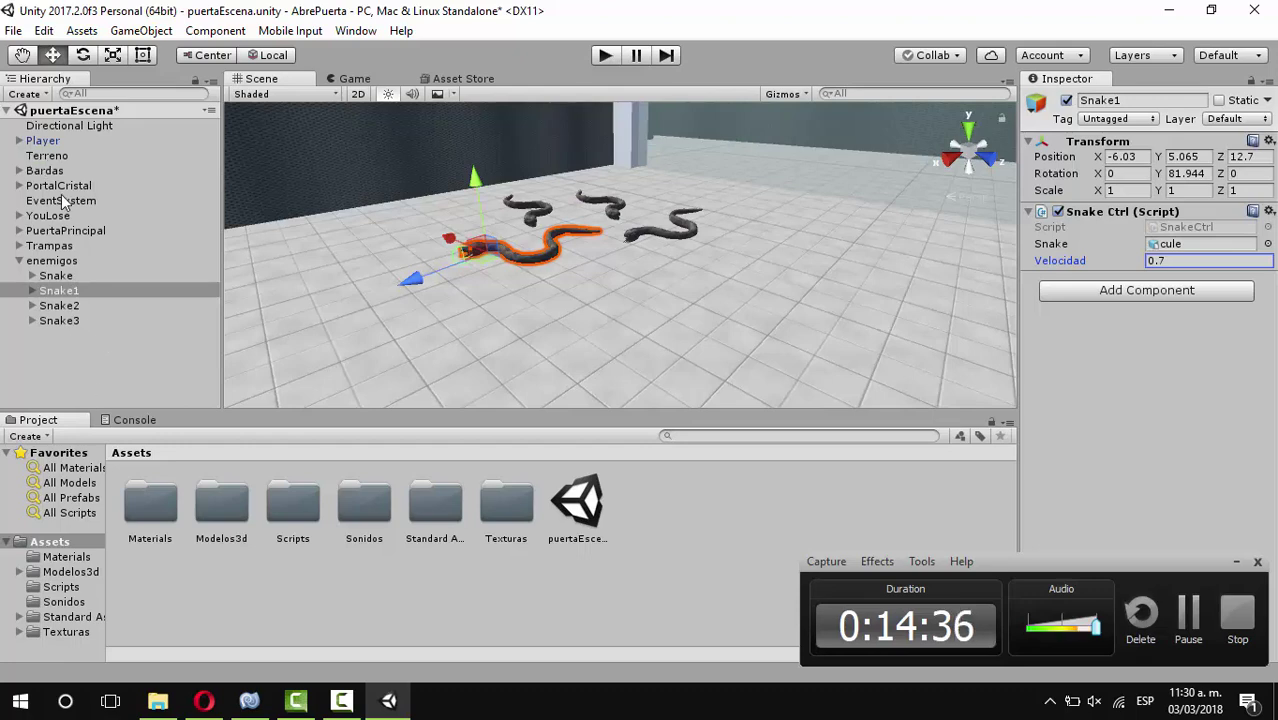
Open the Scripts folder, select ControlVidas and bring its code up in MonoDevelop
double_click(290, 510)
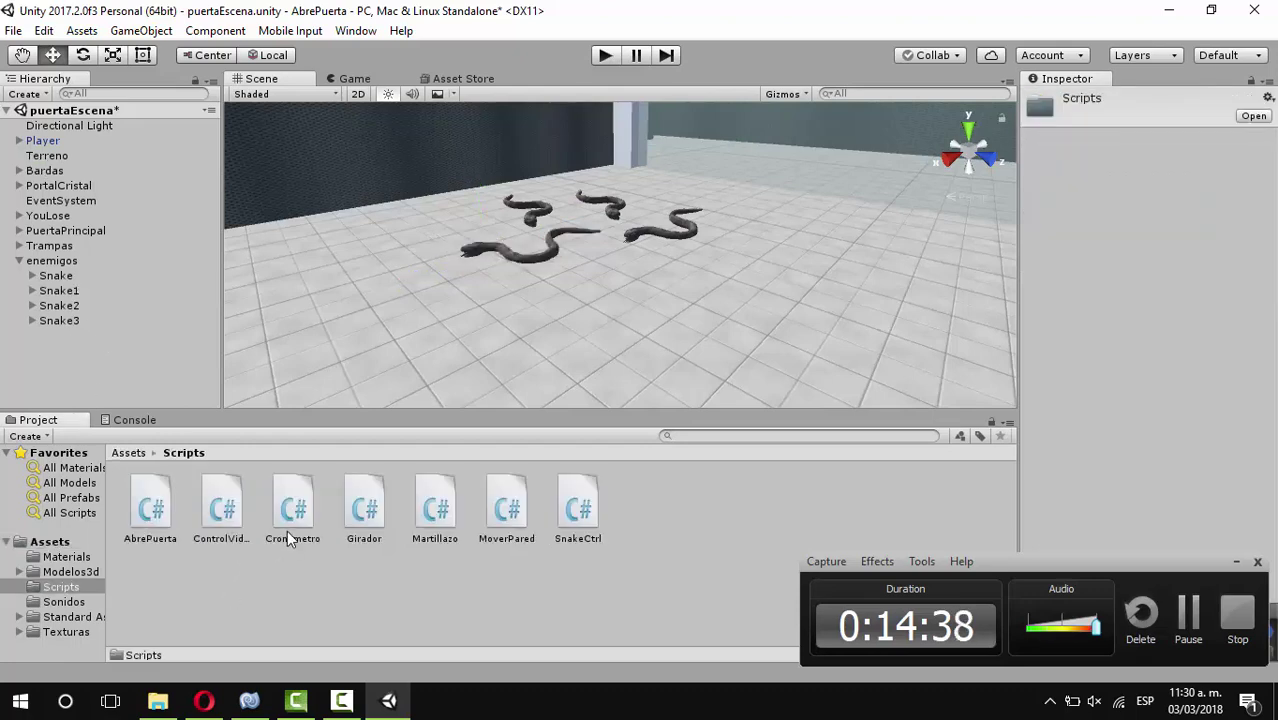
left_click(224, 512)
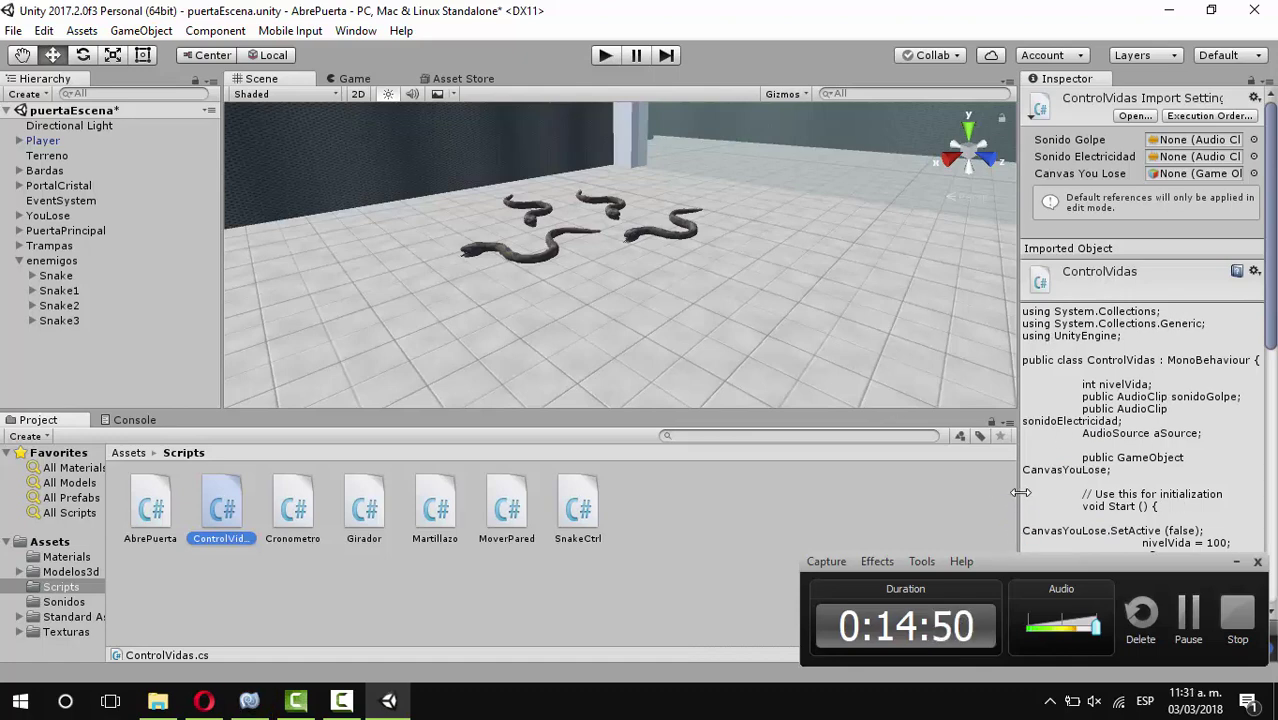
left_click(254, 702)
Add a blank line after the life-check block in ControlVidas.cs
scroll(351, 460, "down", 5)
scroll(354, 461, "down", 1)
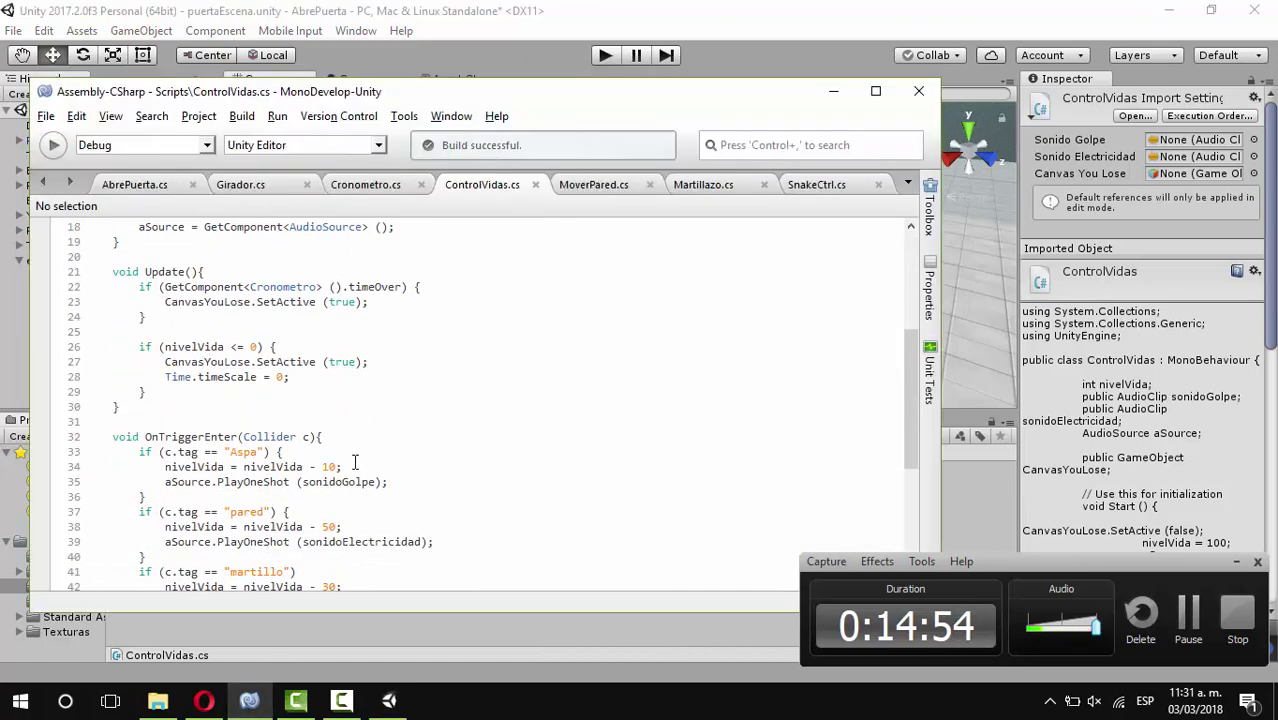
scroll(354, 461, "up", 1)
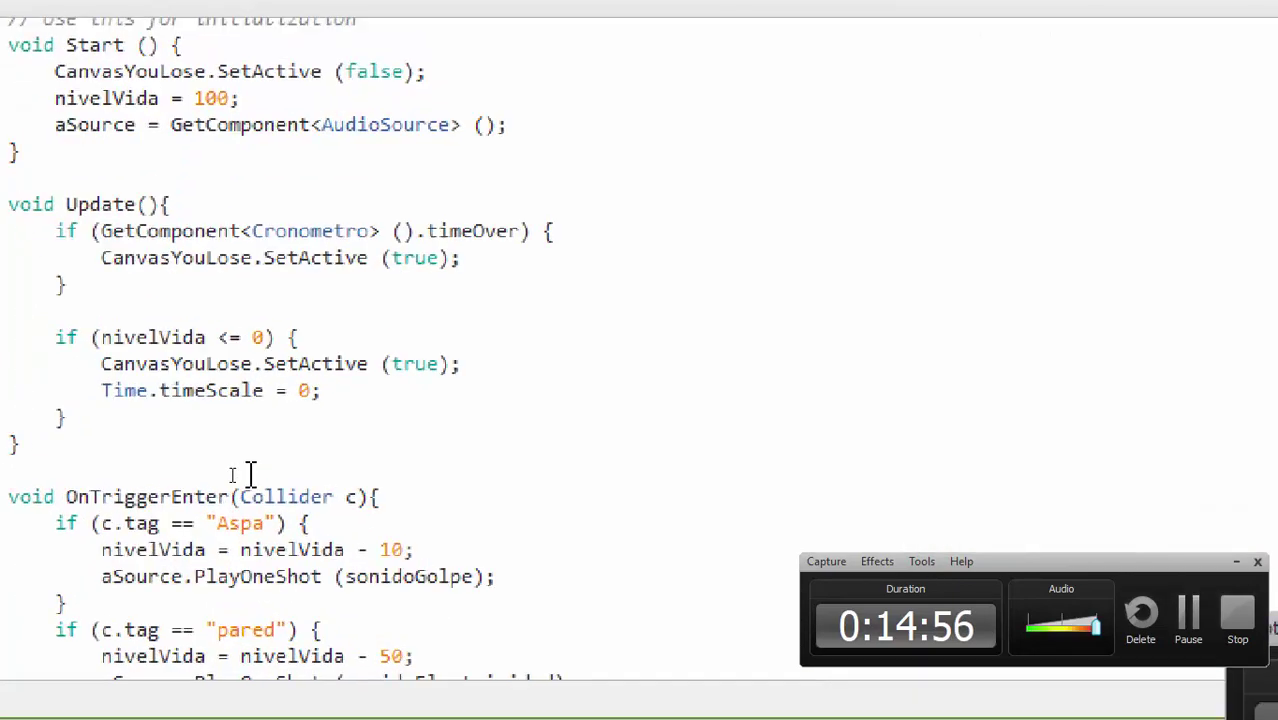
left_click(154, 441)
key("Return")
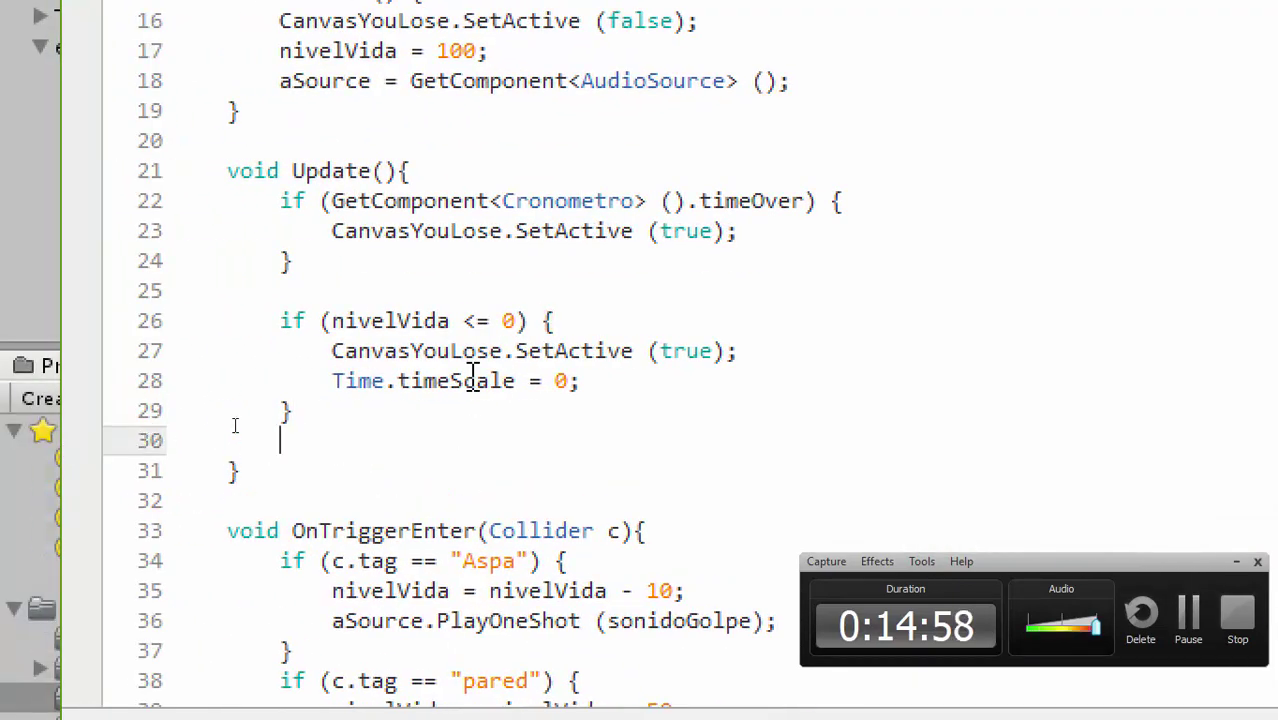
left_click(611, 415)
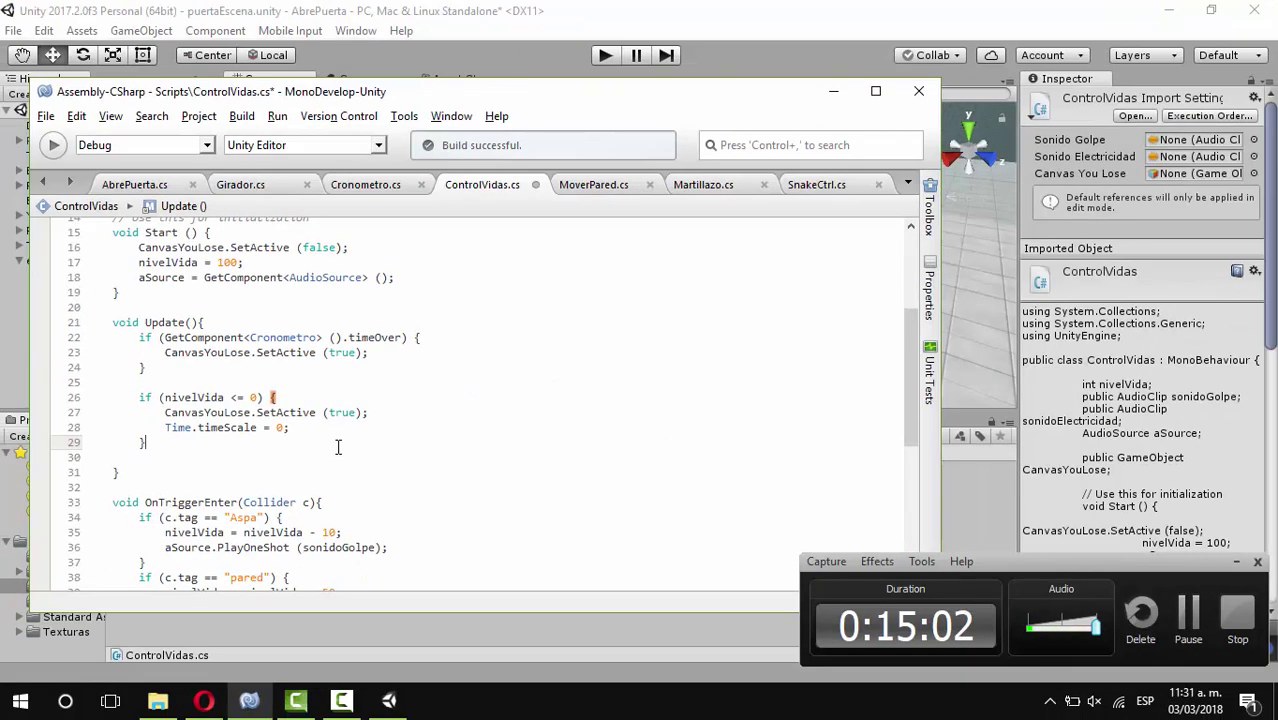
Open two new lines below the martillo damage rule in OnTriggerEnter
left_click(338, 501)
scroll(345, 480, "down", 5)
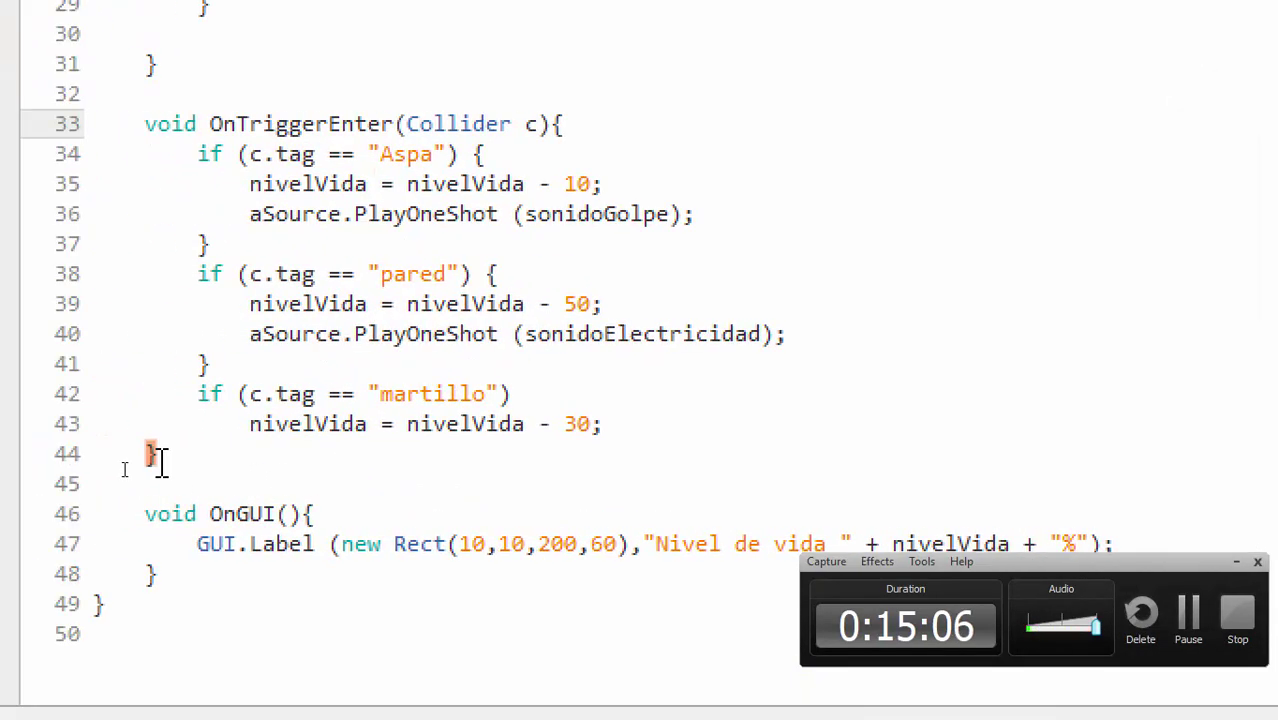
left_click(655, 426)
key("Return")
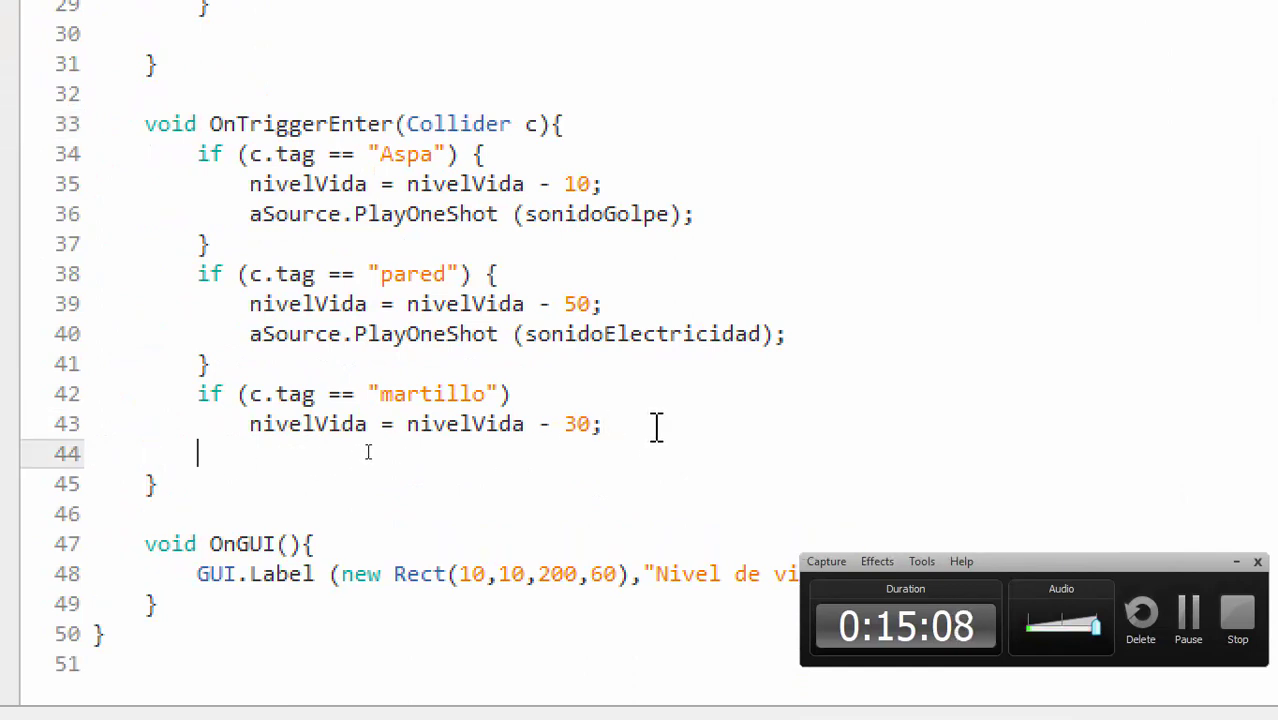
key("Return")
Write the rule if (c.tag == "veneno") nivelVida = nivelVida - 5;
type("if(")
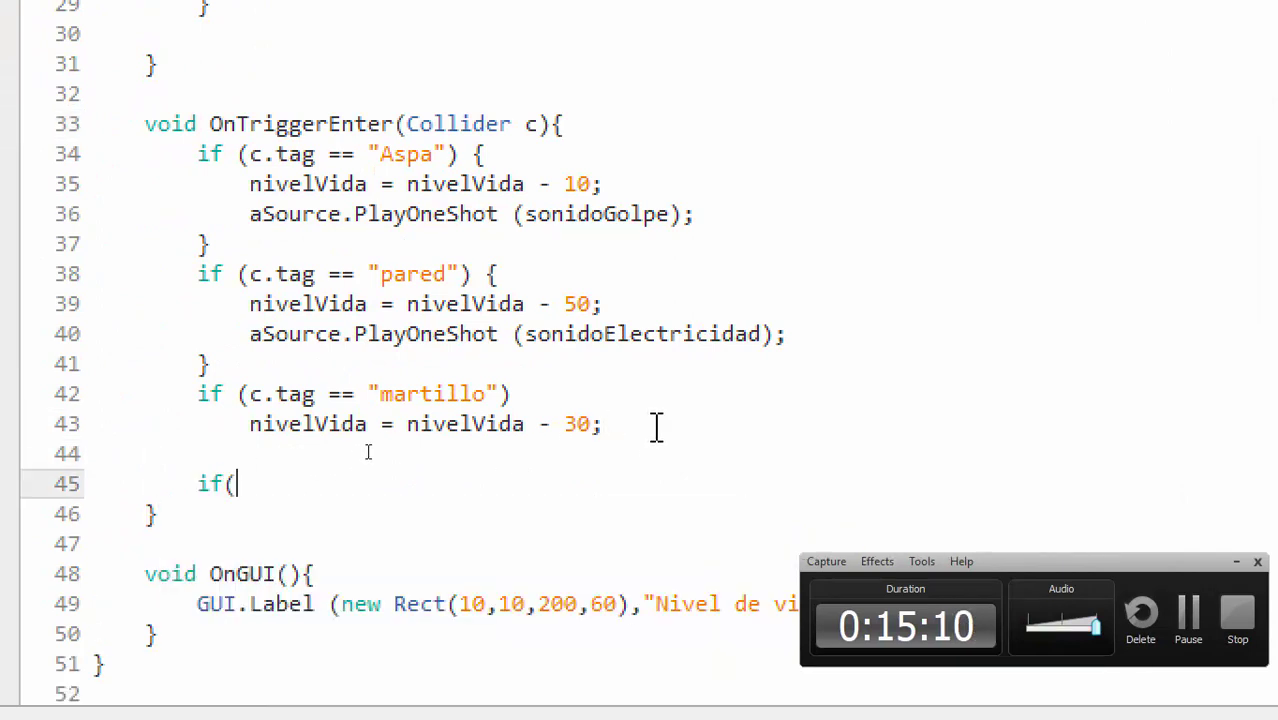
type("c.tag")
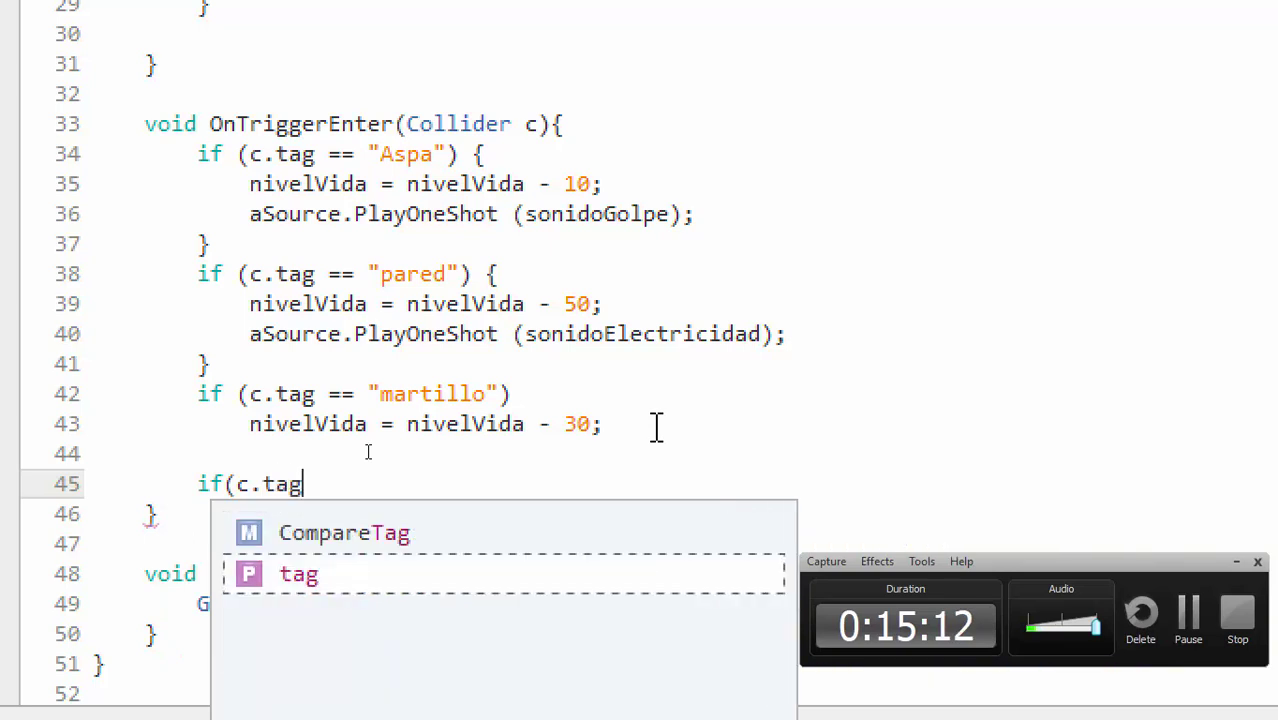
type(" == ")
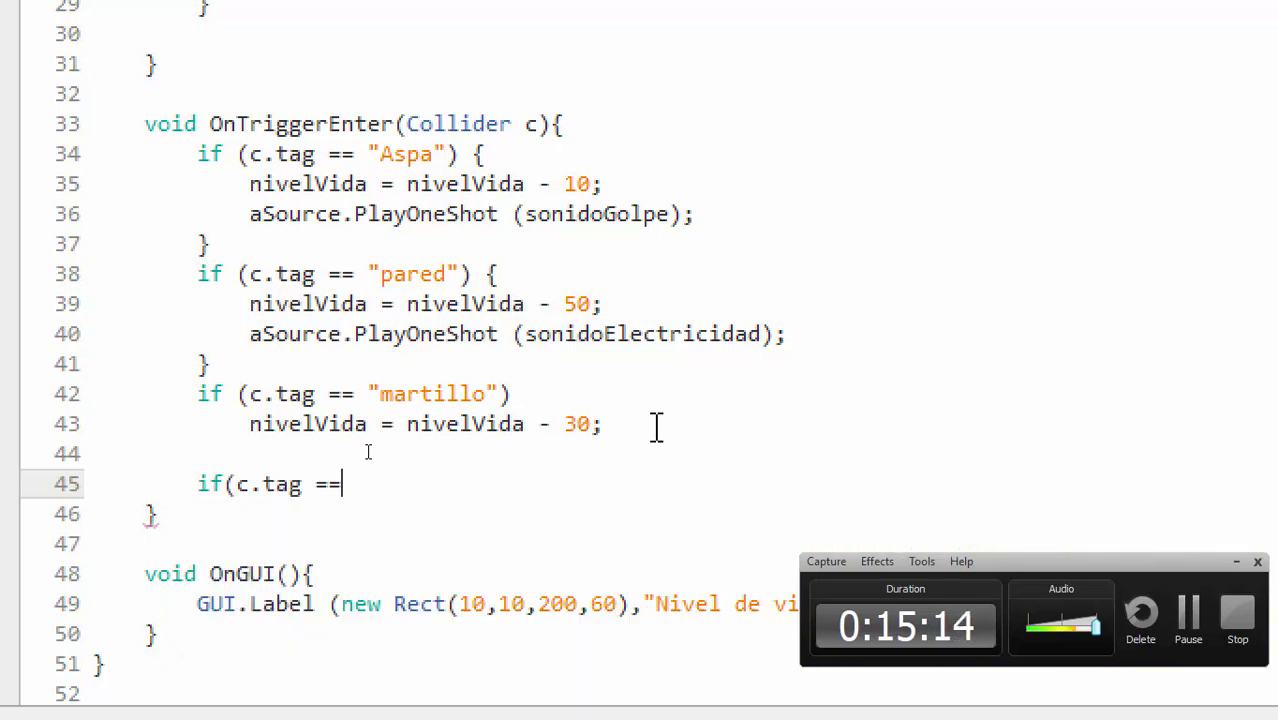
type("\"")
key("Left")
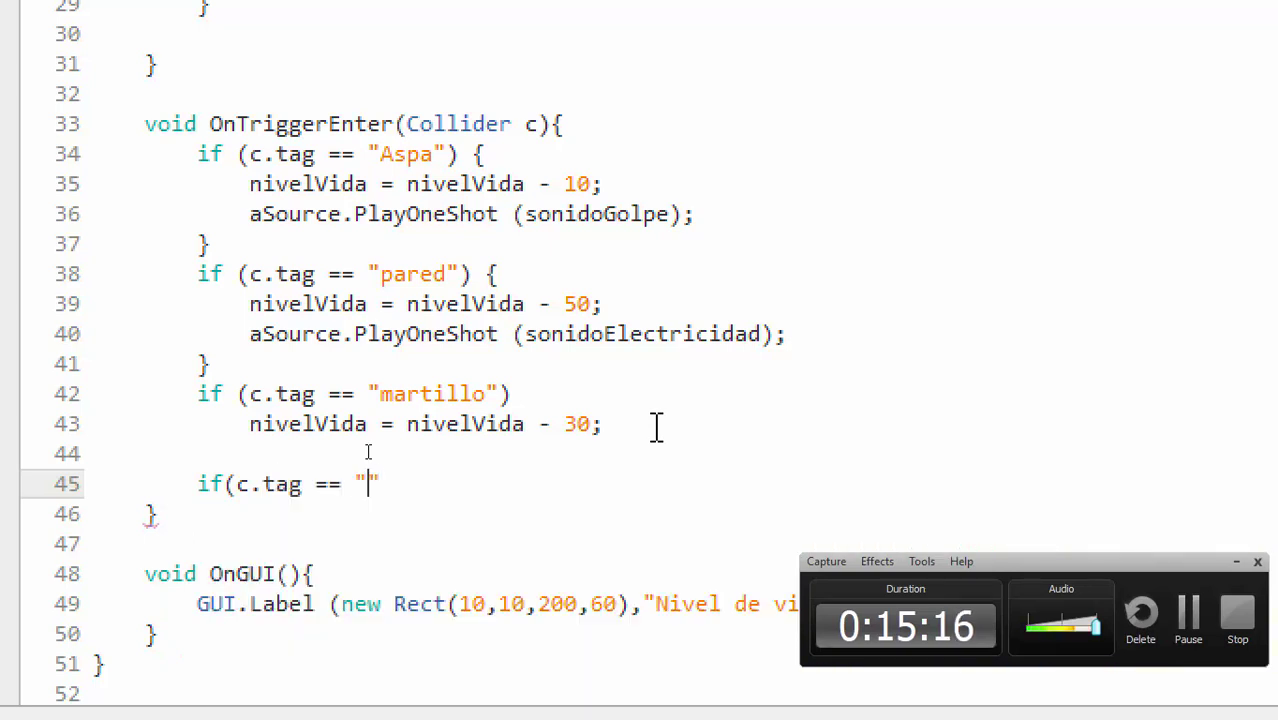
type("veneno")
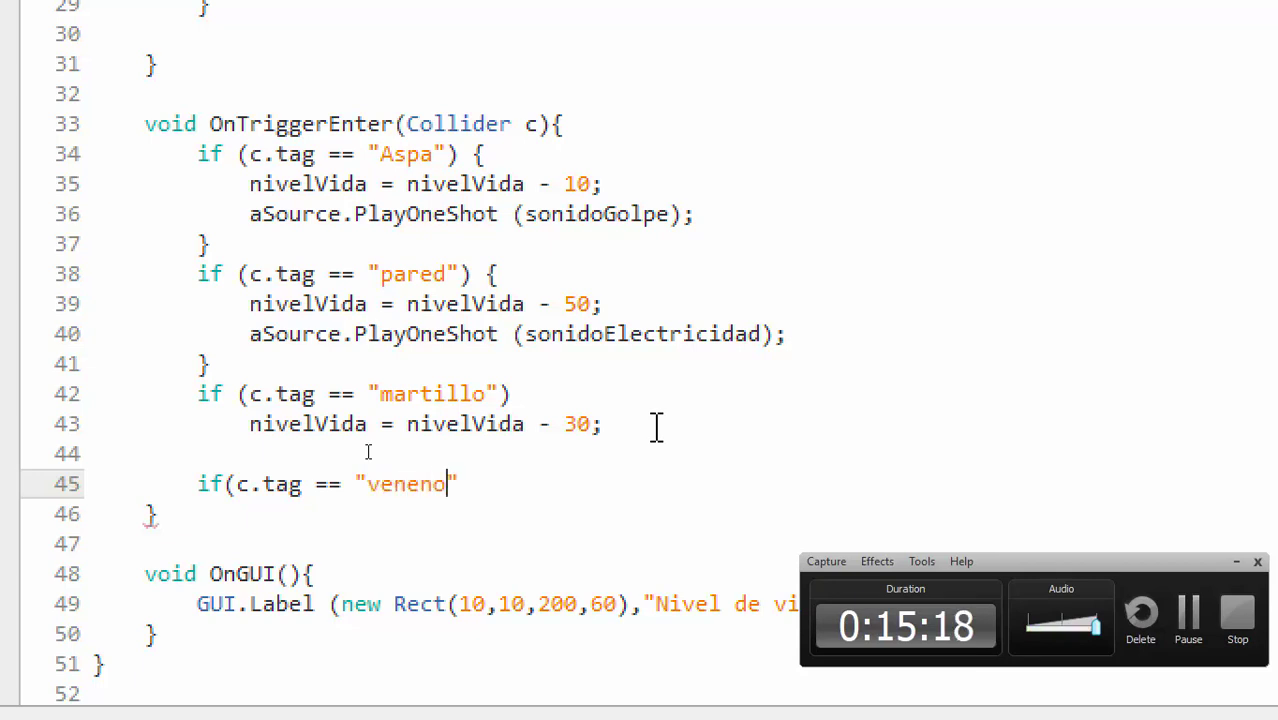
key("Right")
type(")")
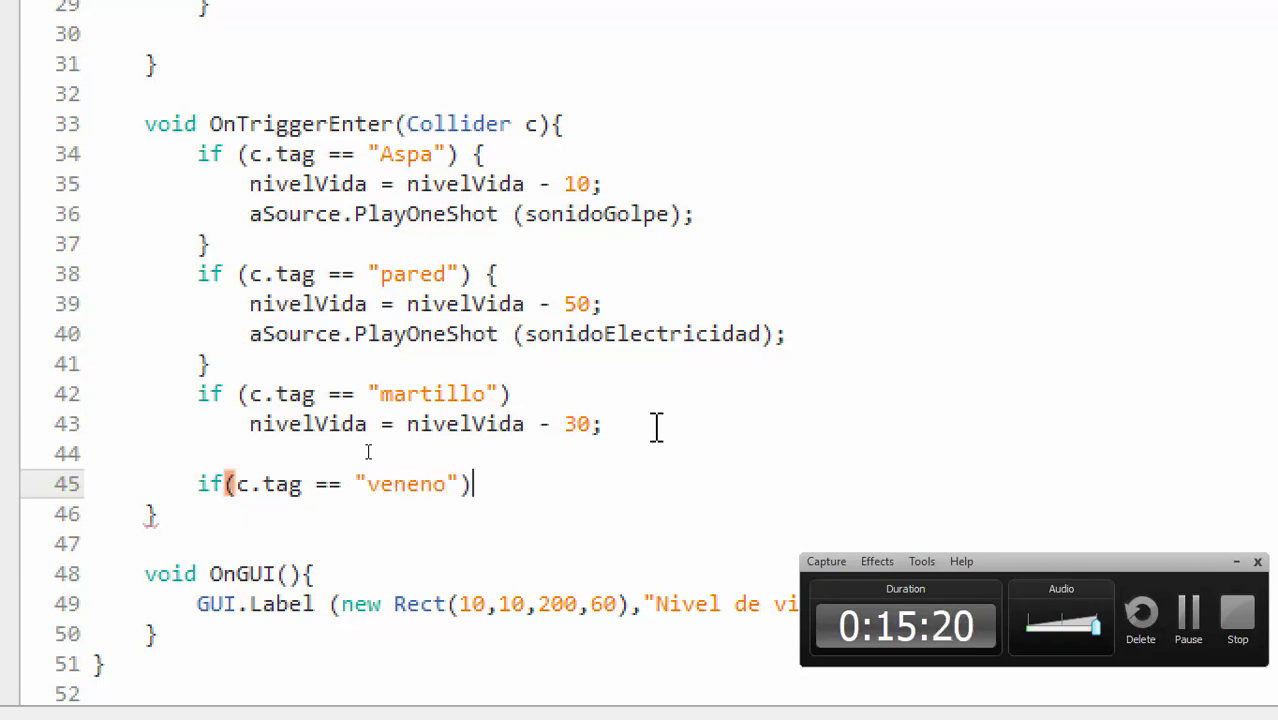
key("Return")
type("ni")
key("Return")
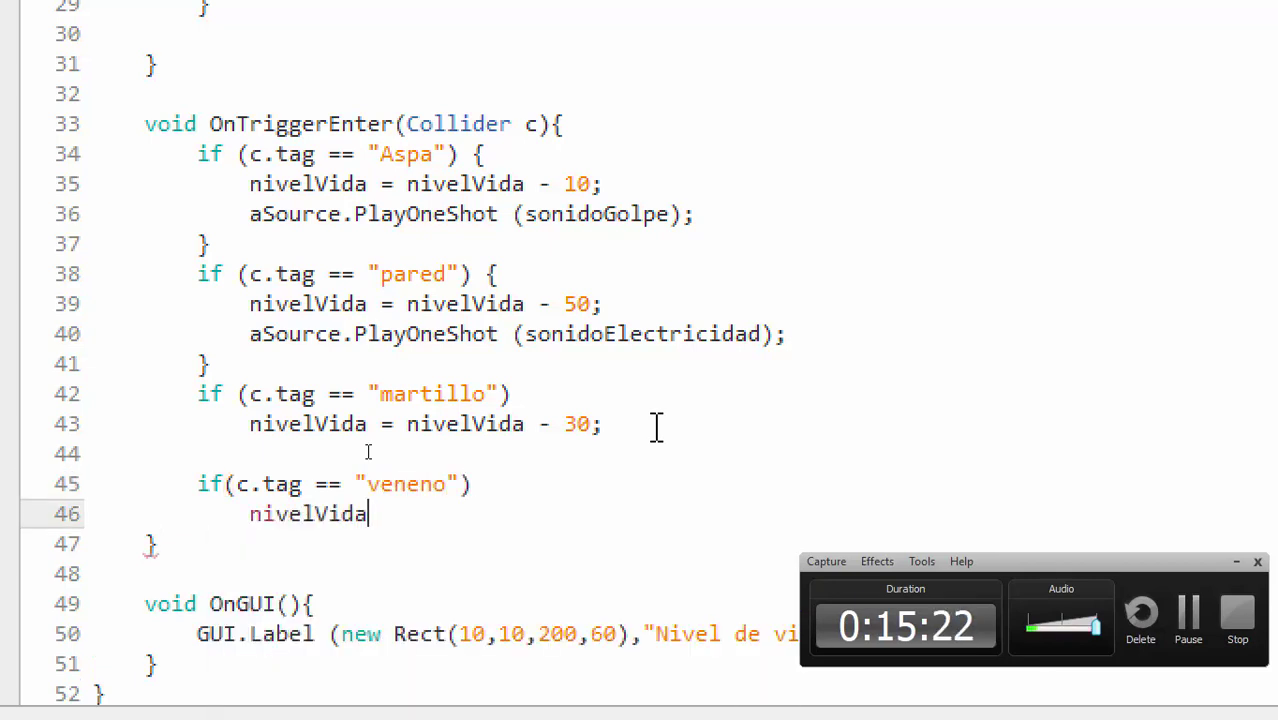
type(" = n")
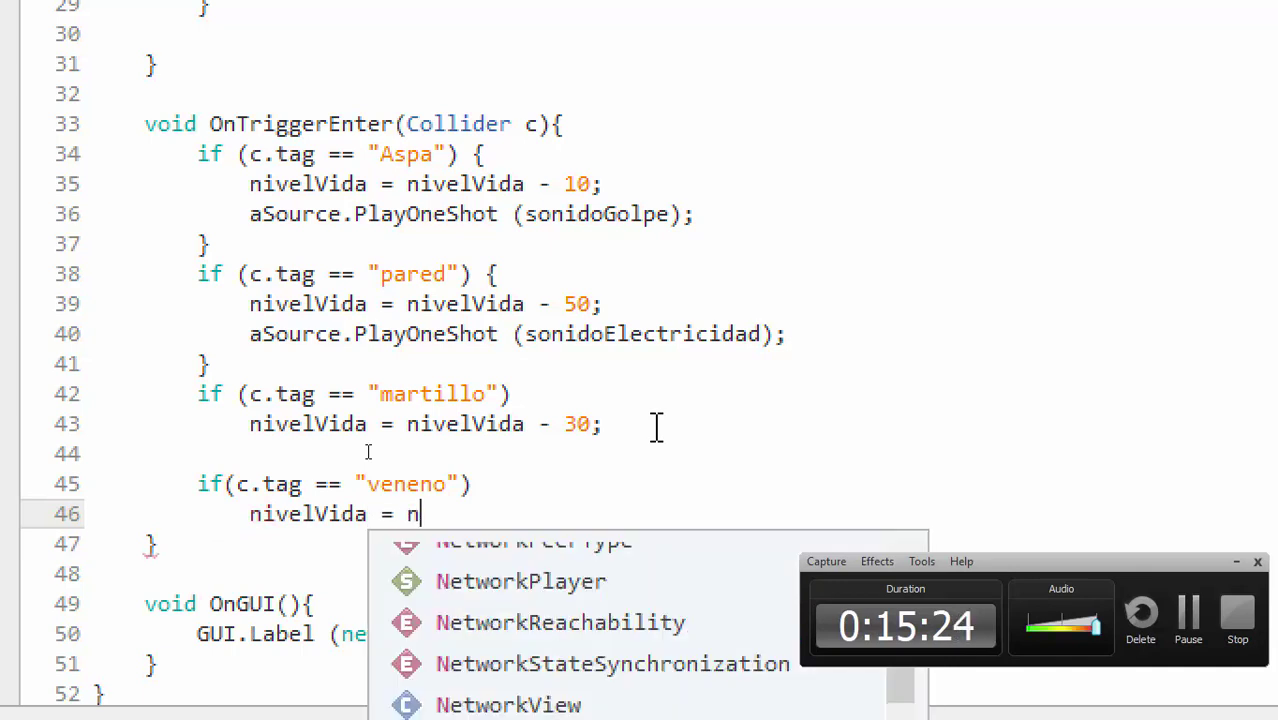
type("i")
key("Return")
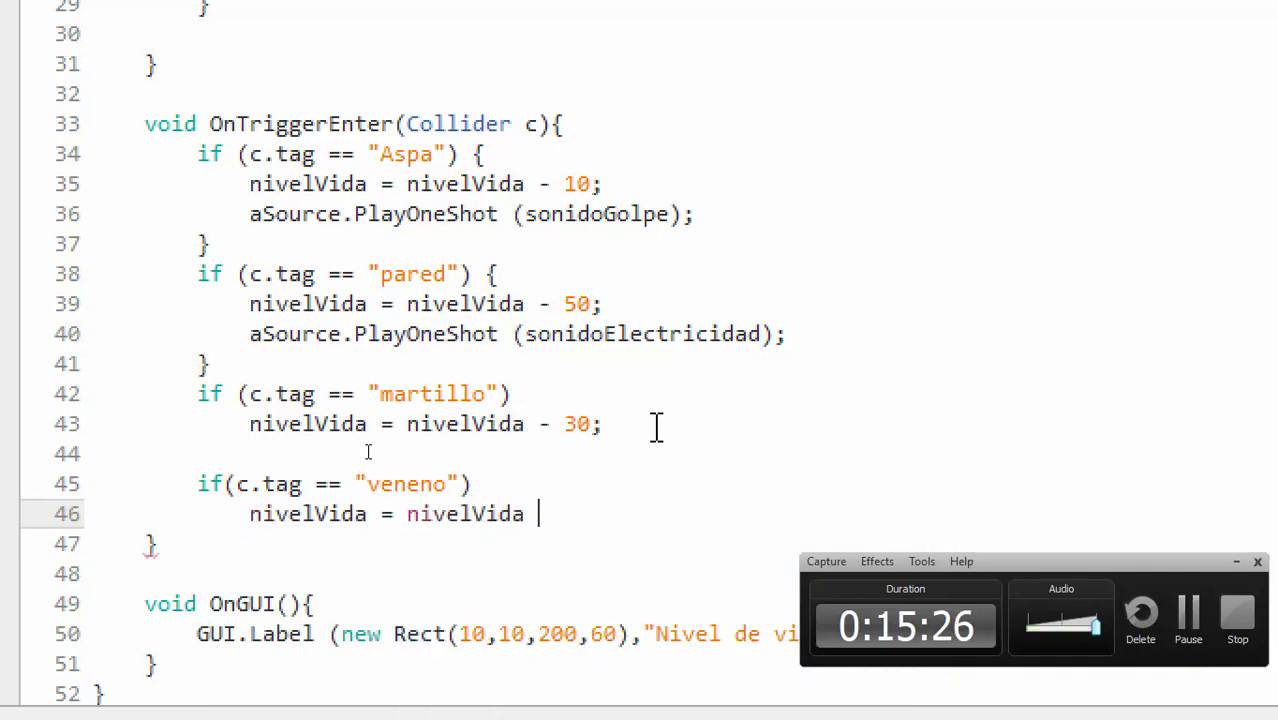
type("5;")
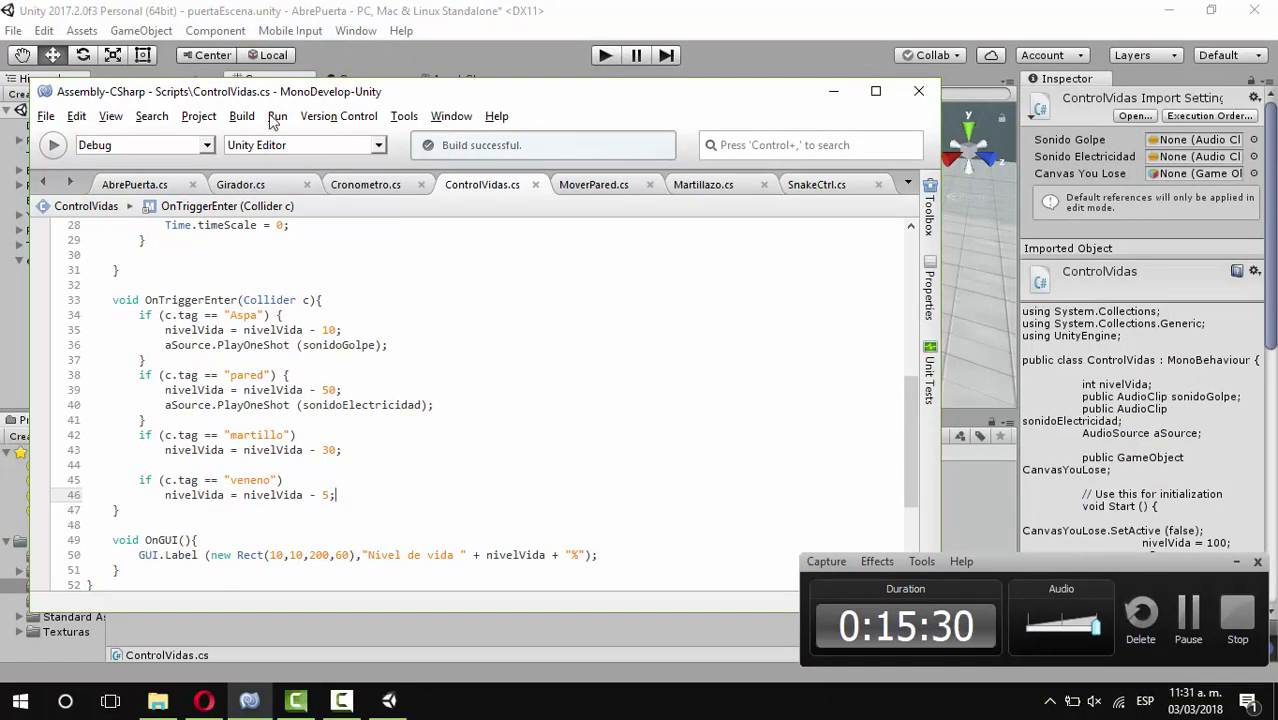
left_click(243, 116)
Build All in MonoDevelop, then switch Unity to the 2 by 3 layout
left_click(262, 139)
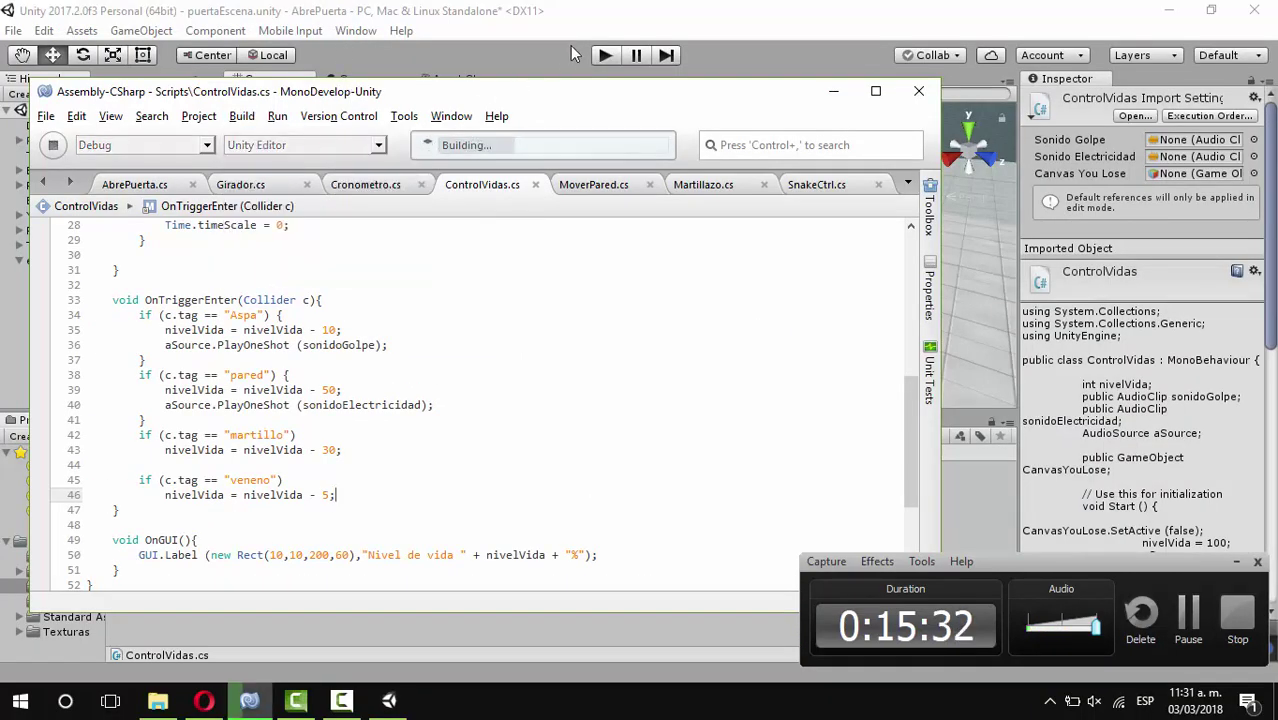
left_click(724, 24)
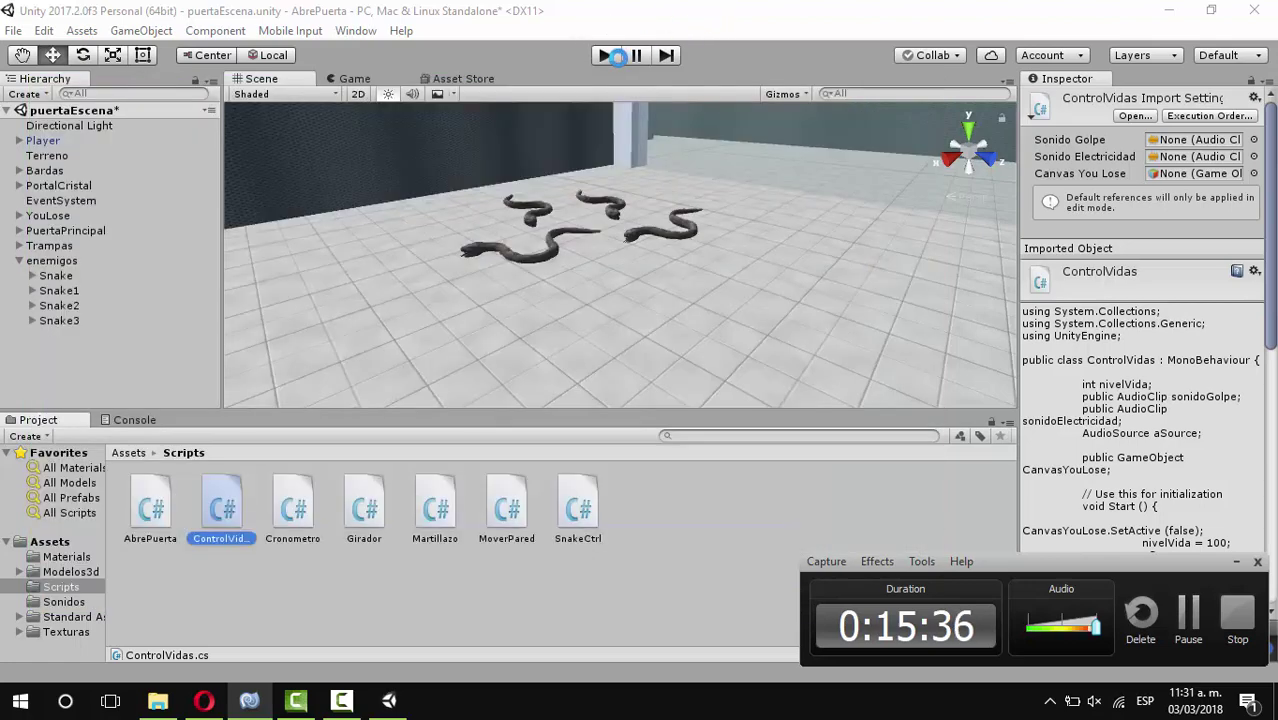
left_click(1229, 56)
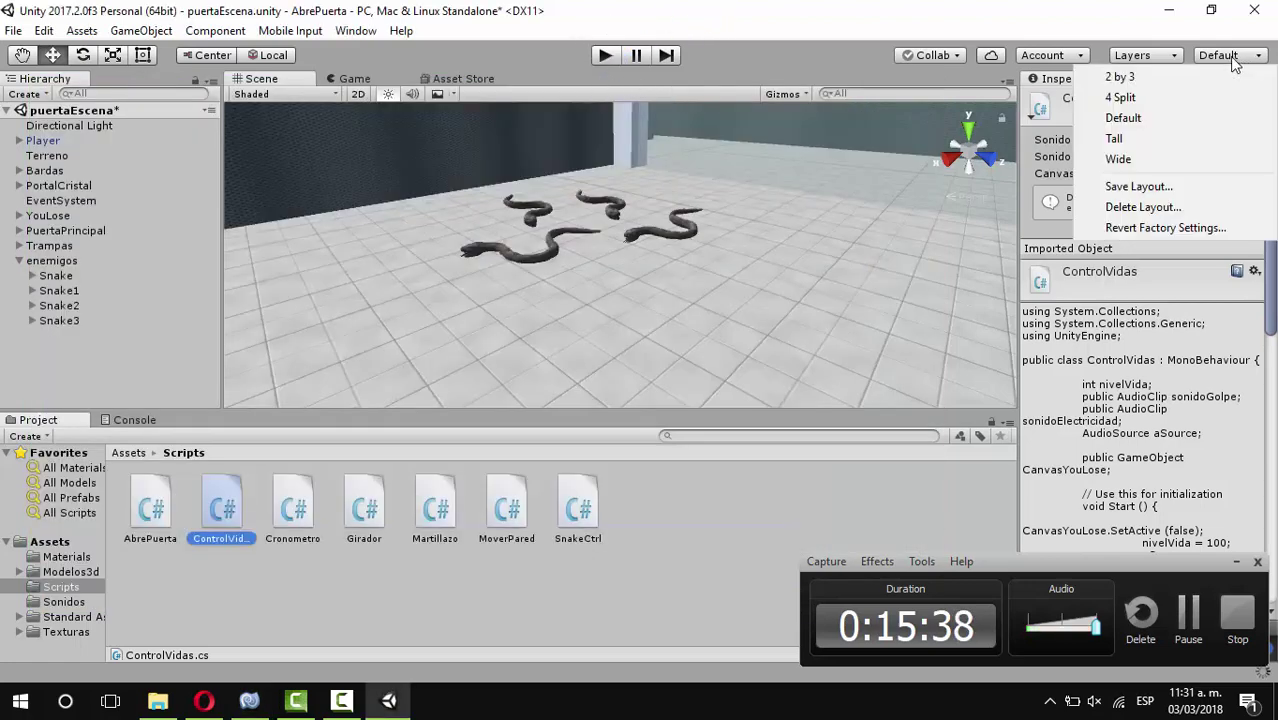
left_click(1060, 77)
scroll(309, 265, "down", 2)
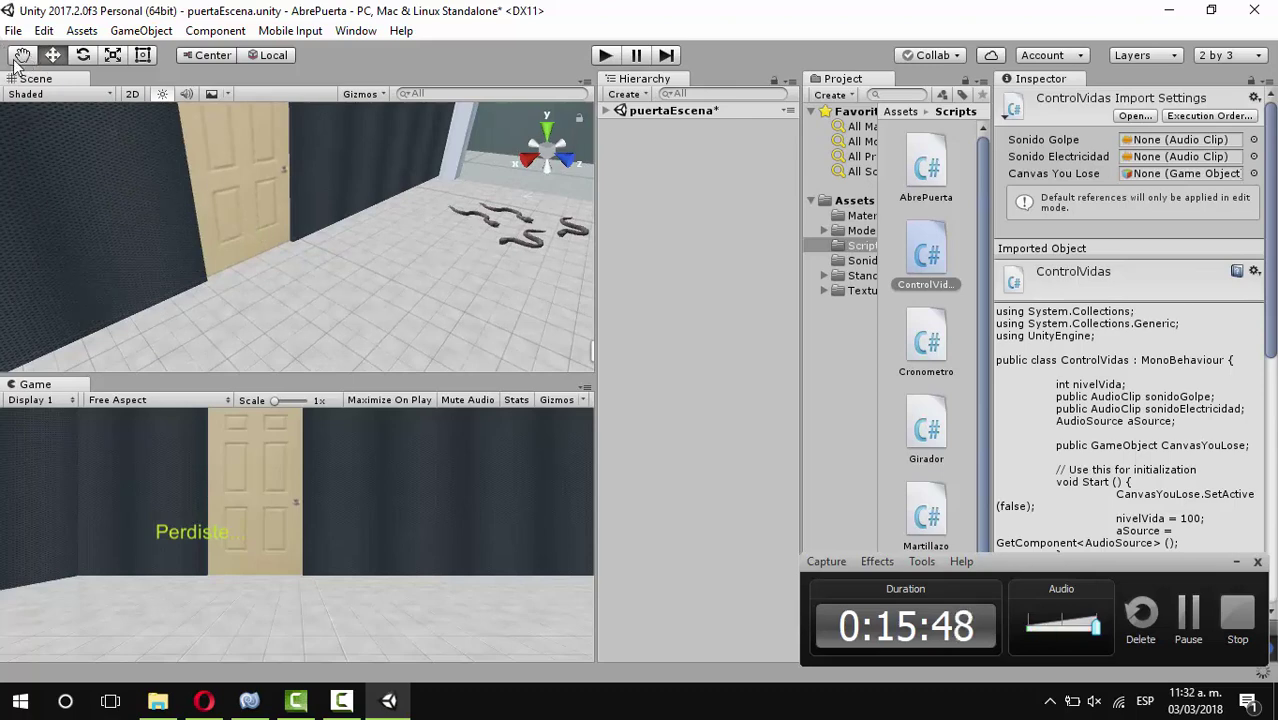
Bring the Scene camera down to the snake pit and start Play mode
left_click(22, 54)
left_click_drag(385, 259, 307, 224)
right_click_drag(307, 224, 492, 274)
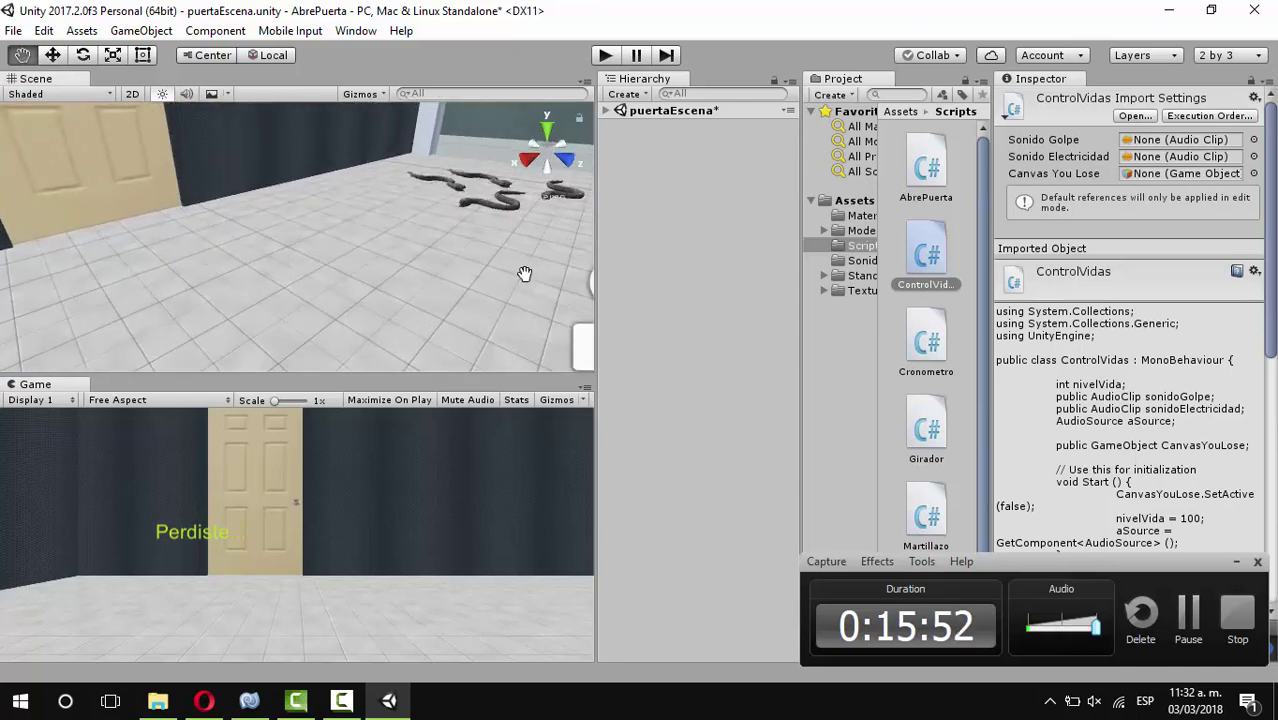
left_click_drag(492, 274, 381, 216)
right_click_drag(381, 216, 520, 252)
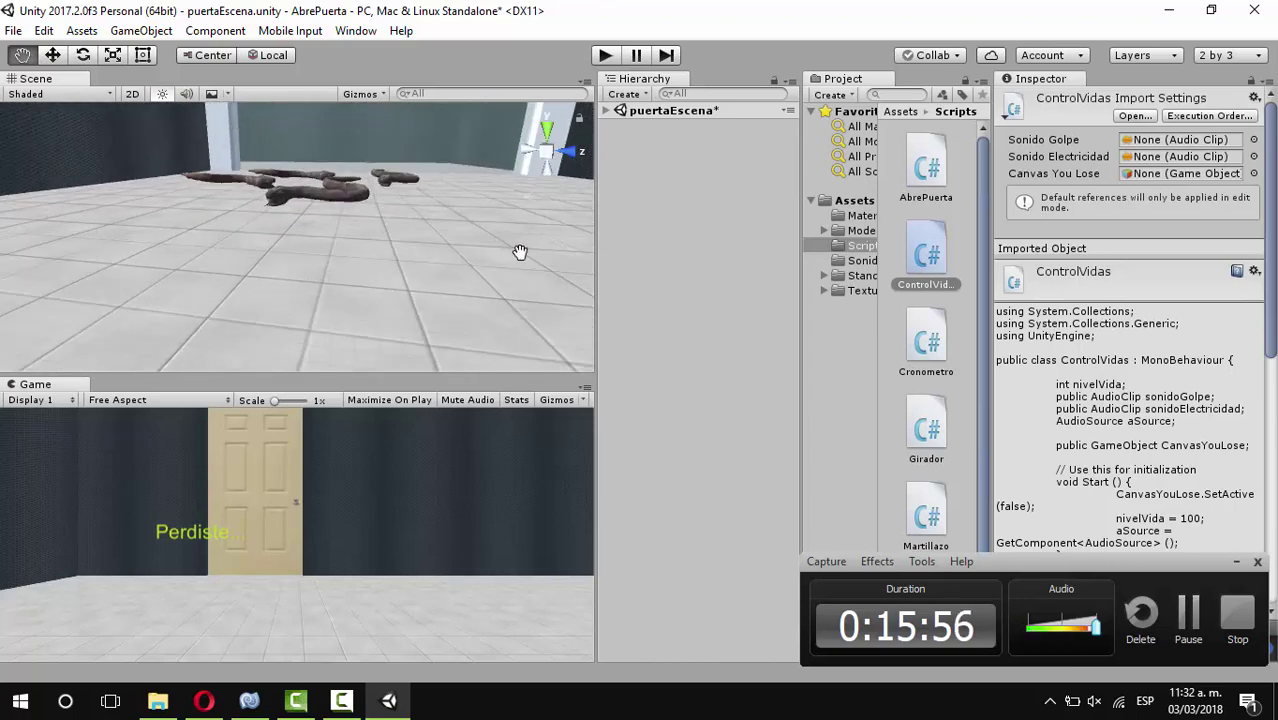
left_click(601, 60)
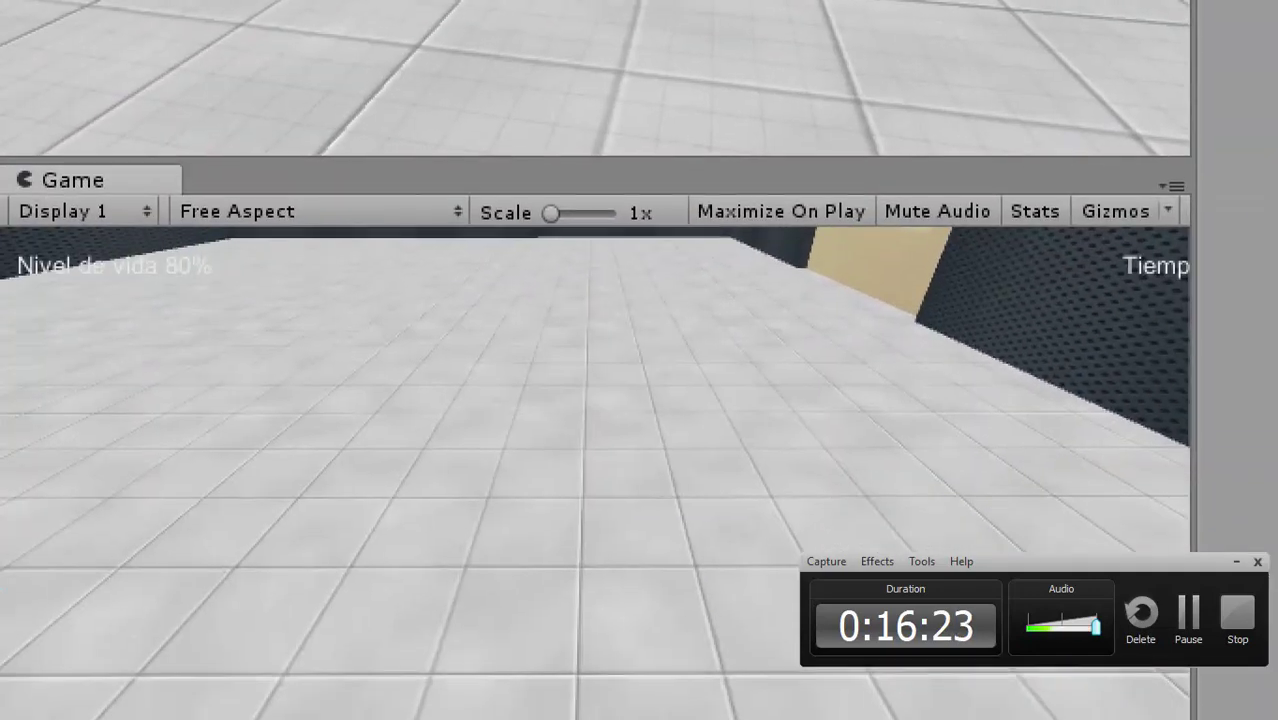
Stop the play test with Ctrl+P and zoom the Scene view out
left_click(52, 446)
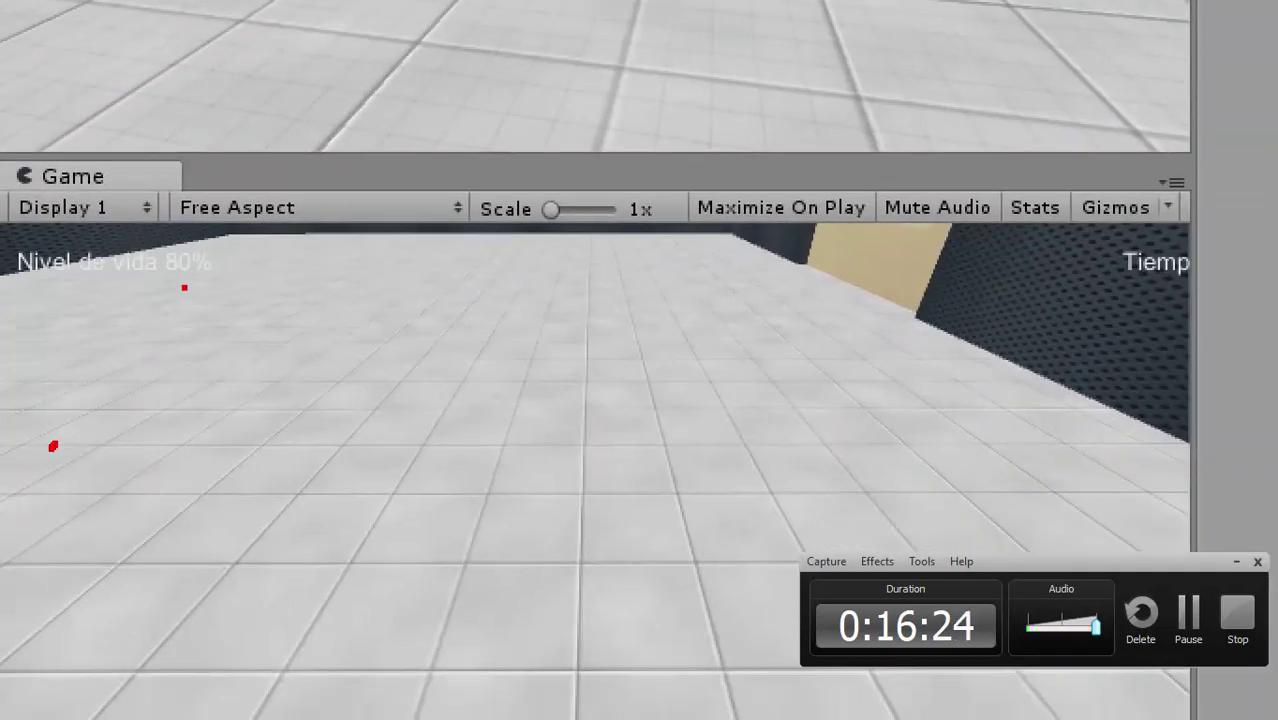
left_click_drag(255, 578, 185, 285)
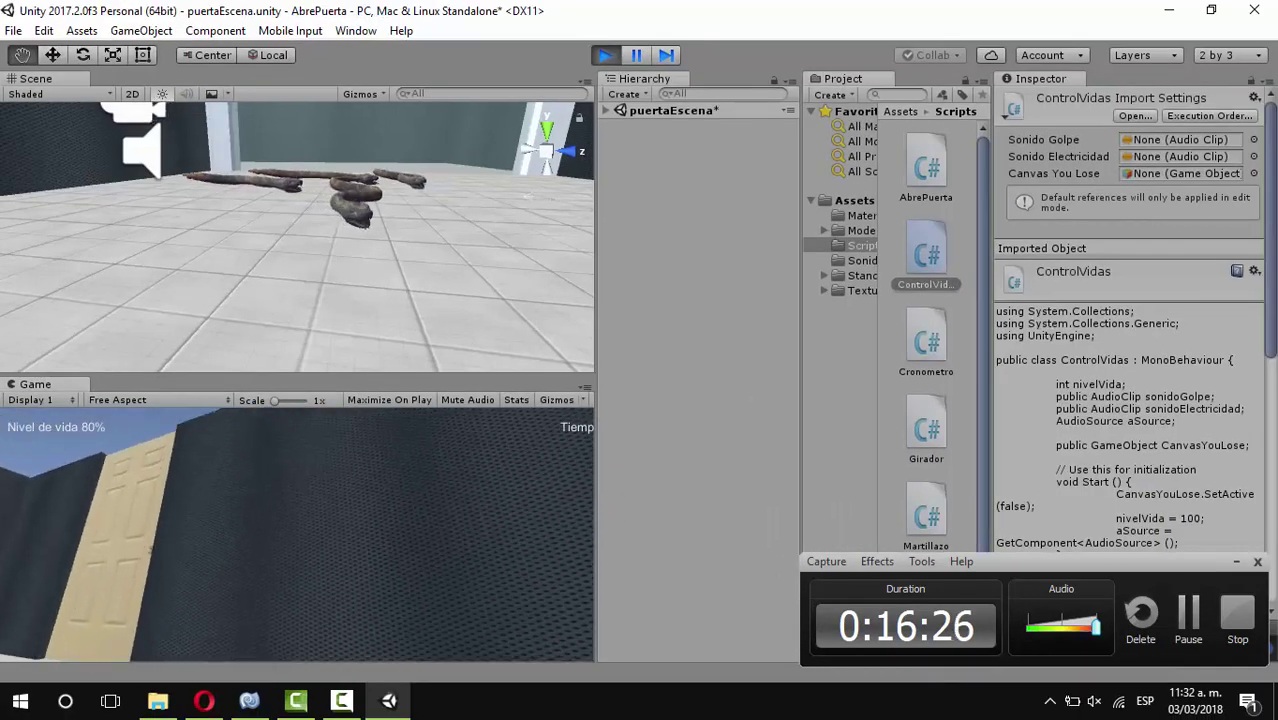
key("ctrl+p")
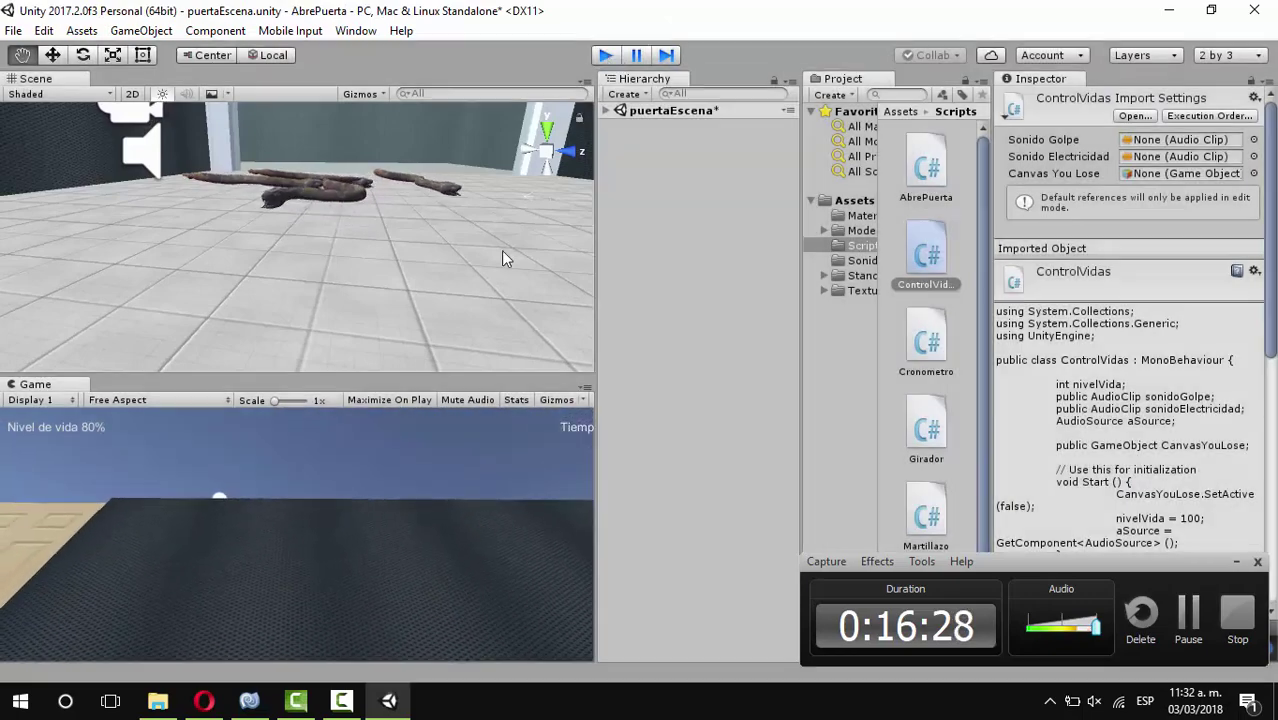
scroll(465, 348, "down", 5)
scroll(459, 352, "down", 3)
scroll(456, 348, "down", 3)
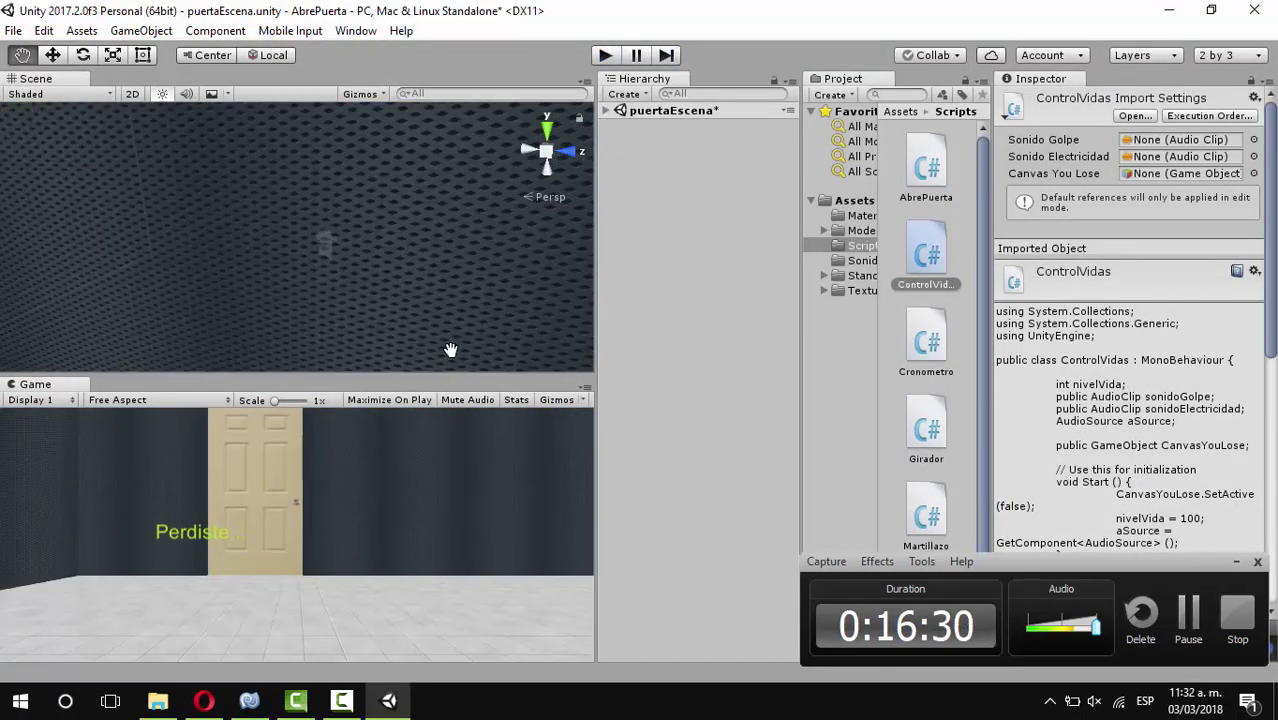
scroll(445, 342, "down", 3)
Look straight down on the maze, then expand and select the enemigos group
left_click_drag(346, 250, 288, 197, "alt")
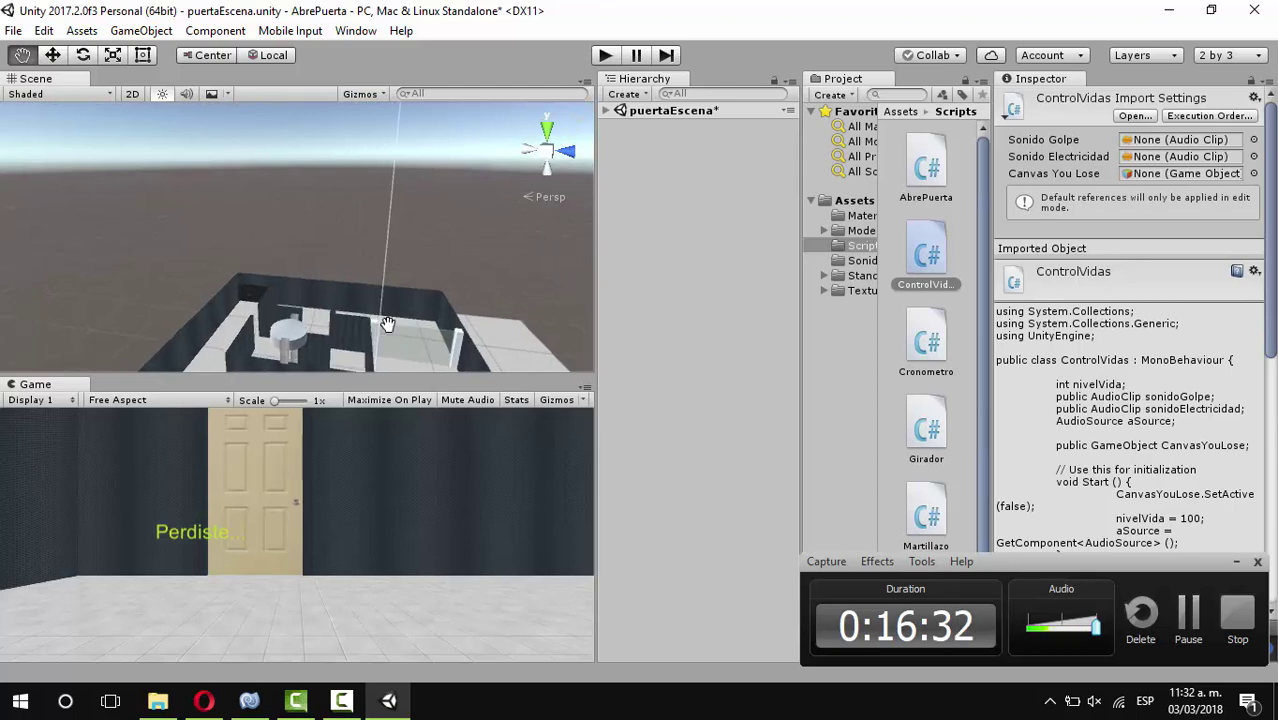
scroll(280, 190, "up", 2)
scroll(265, 180, "up", 2)
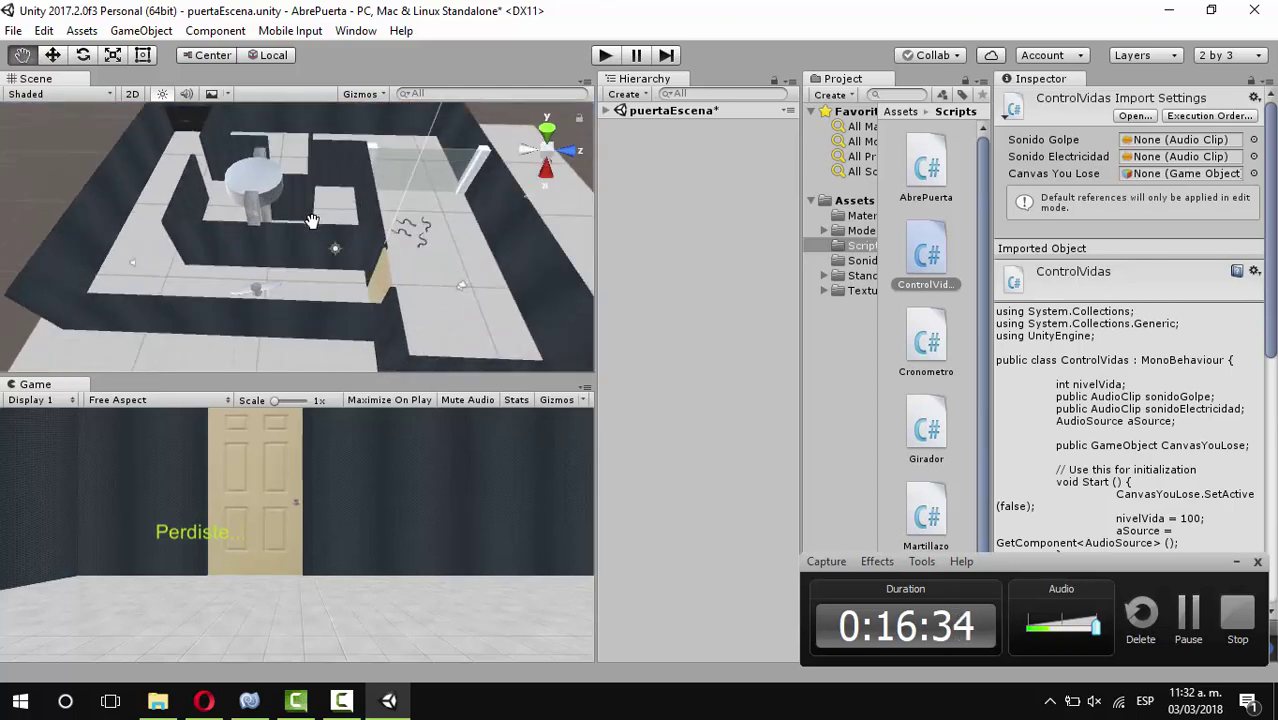
scroll(250, 172, "up", 2)
scroll(238, 162, "up", 2)
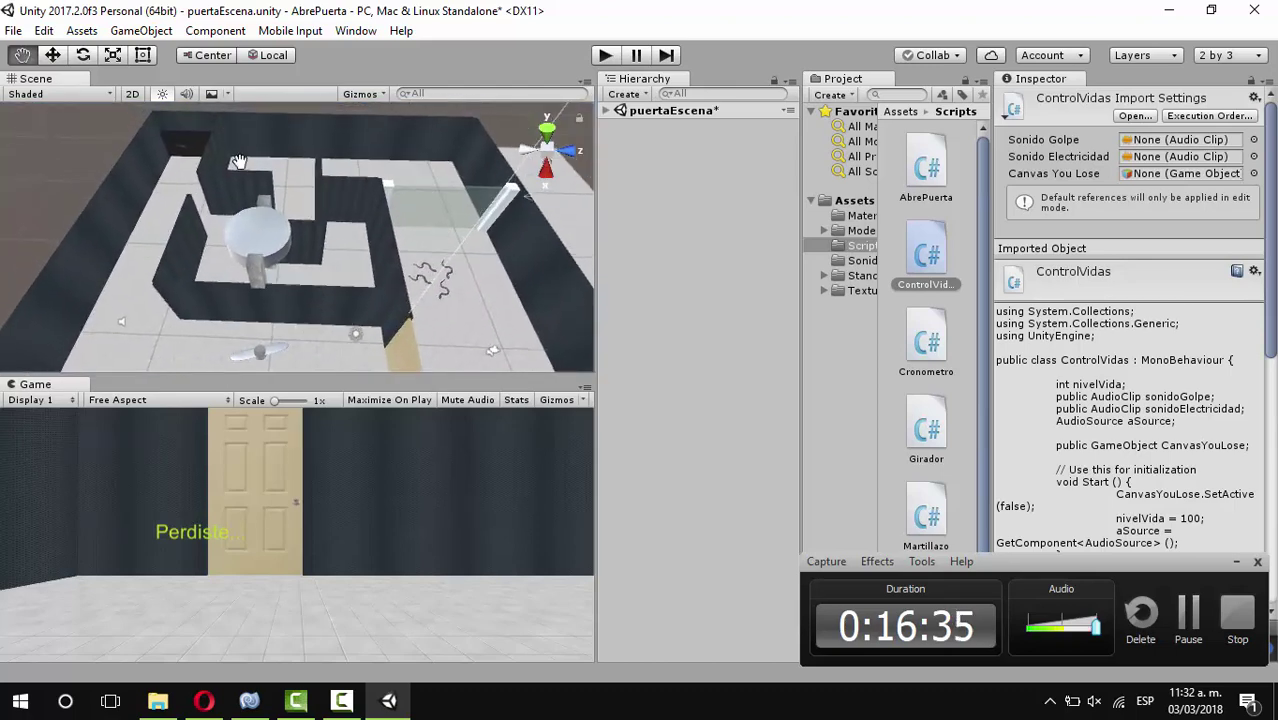
mouse_move(238, 162)
left_mouse_down("alt")
mouse_move(262, 203)
mouse_move(315, 203)
left_mouse_up("alt")
scroll(291, 229, "down", 2)
scroll(291, 229, "down", 2)
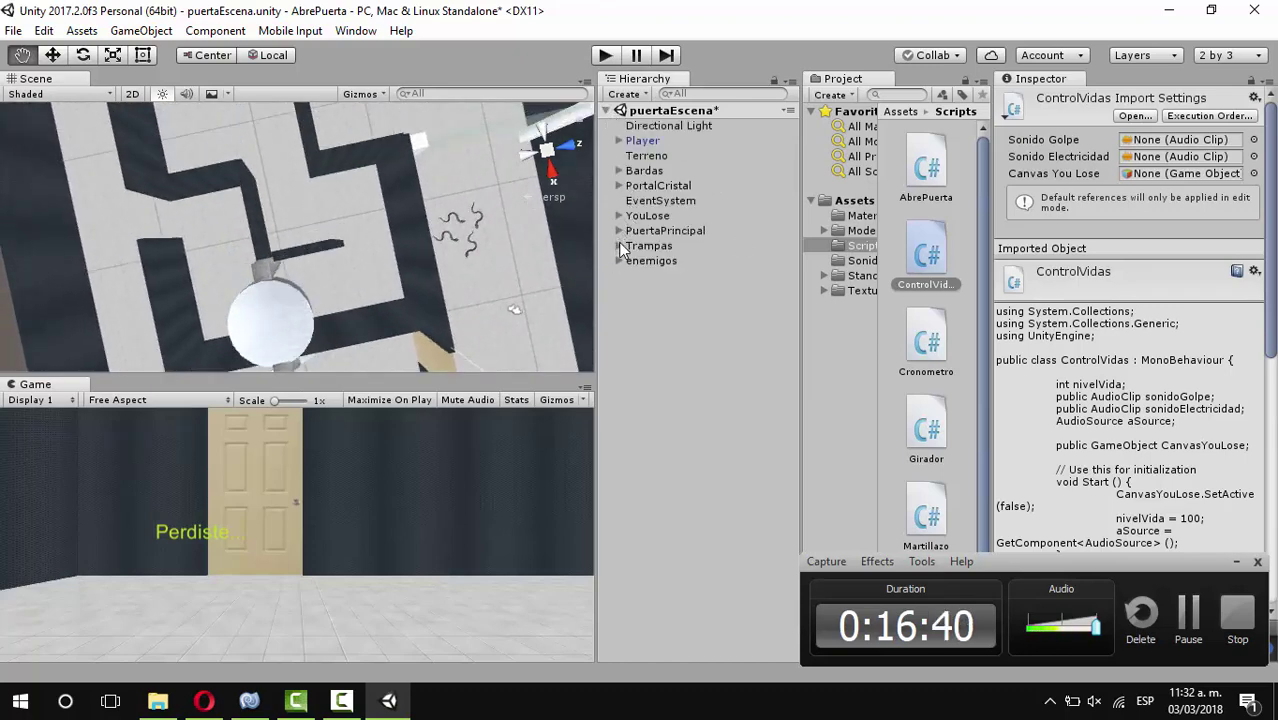
left_click(618, 261)
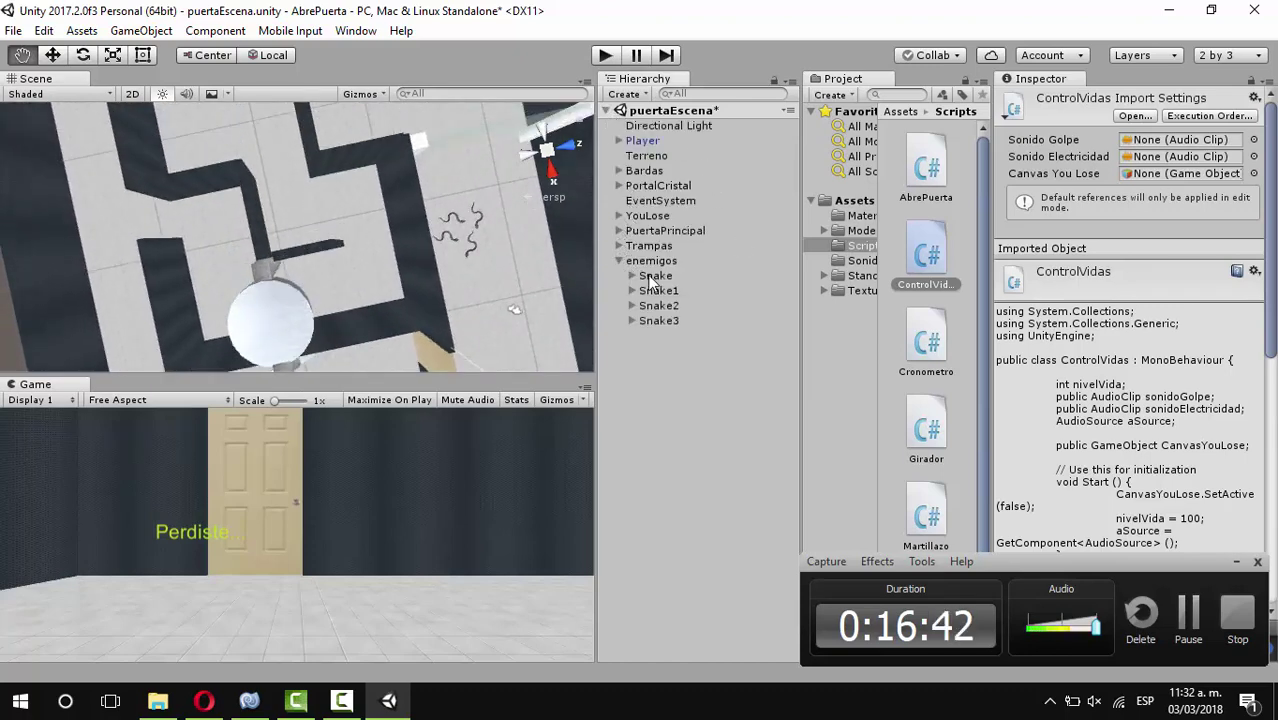
left_click(650, 262)
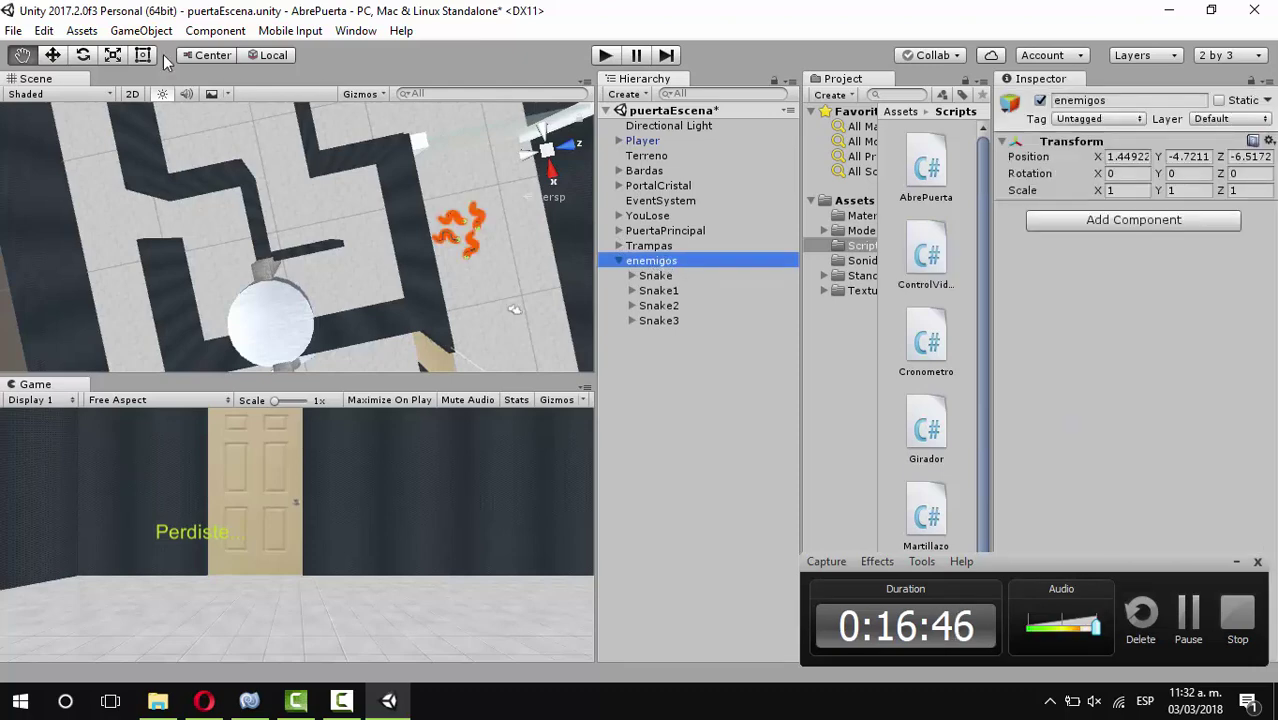
Create a new empty object in the Hierarchy and name it pozoSerpientes
left_click(640, 97)
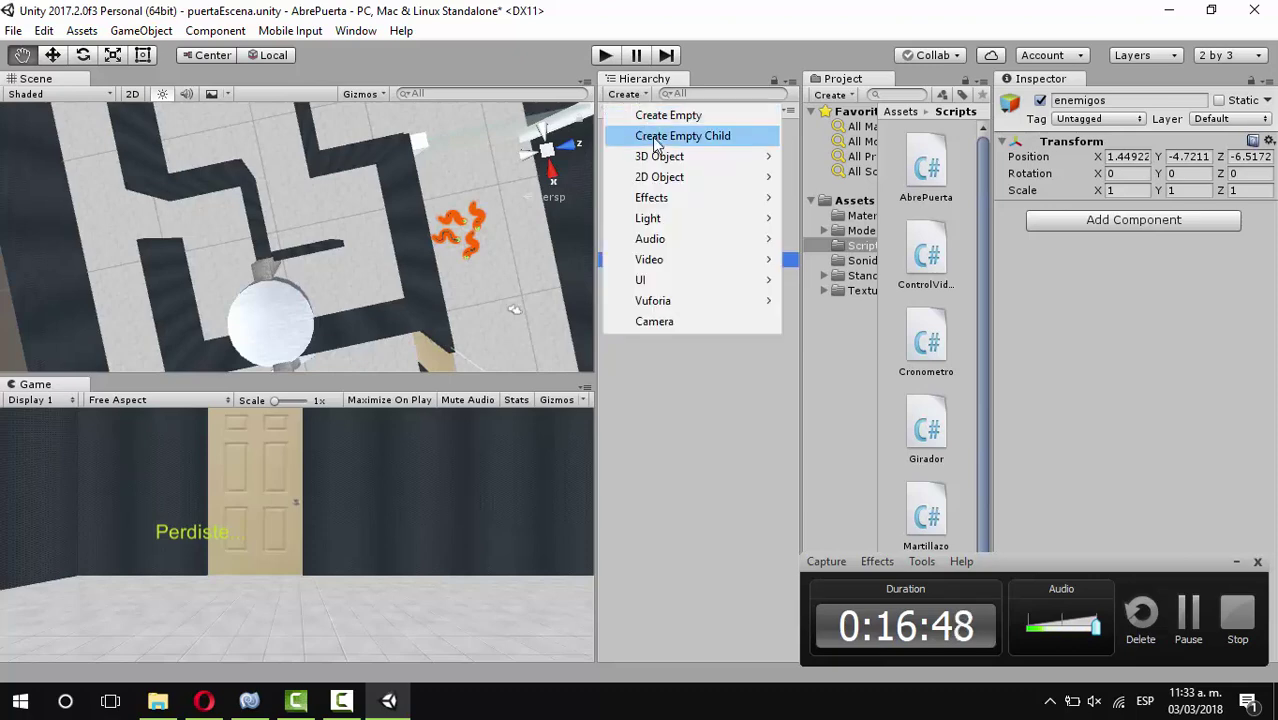
left_click(660, 110)
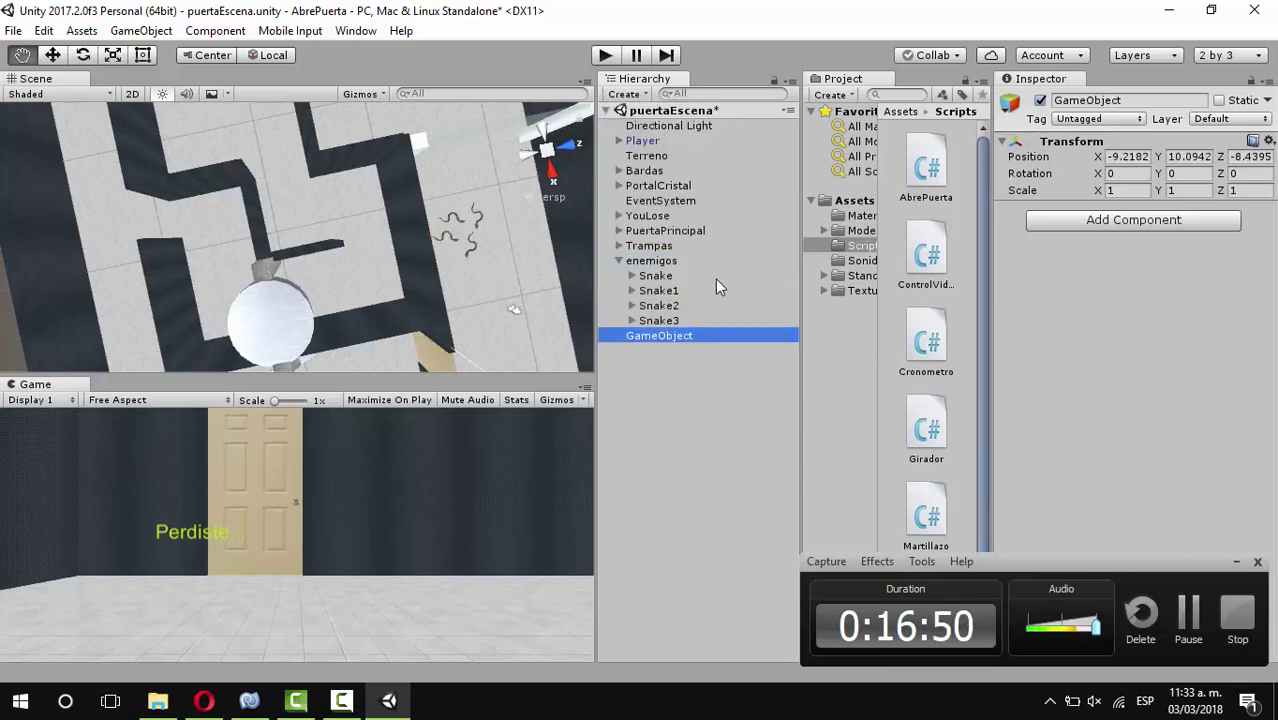
left_click(1133, 101)
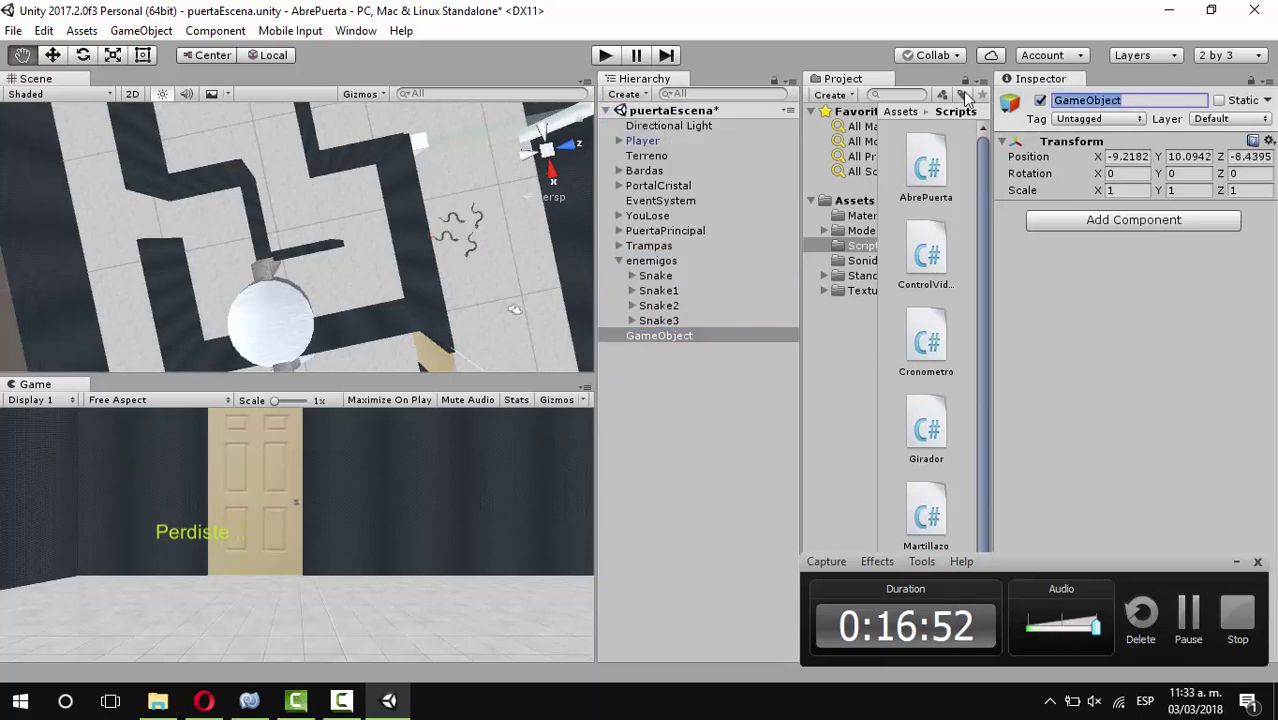
type("pozoSerpientes")
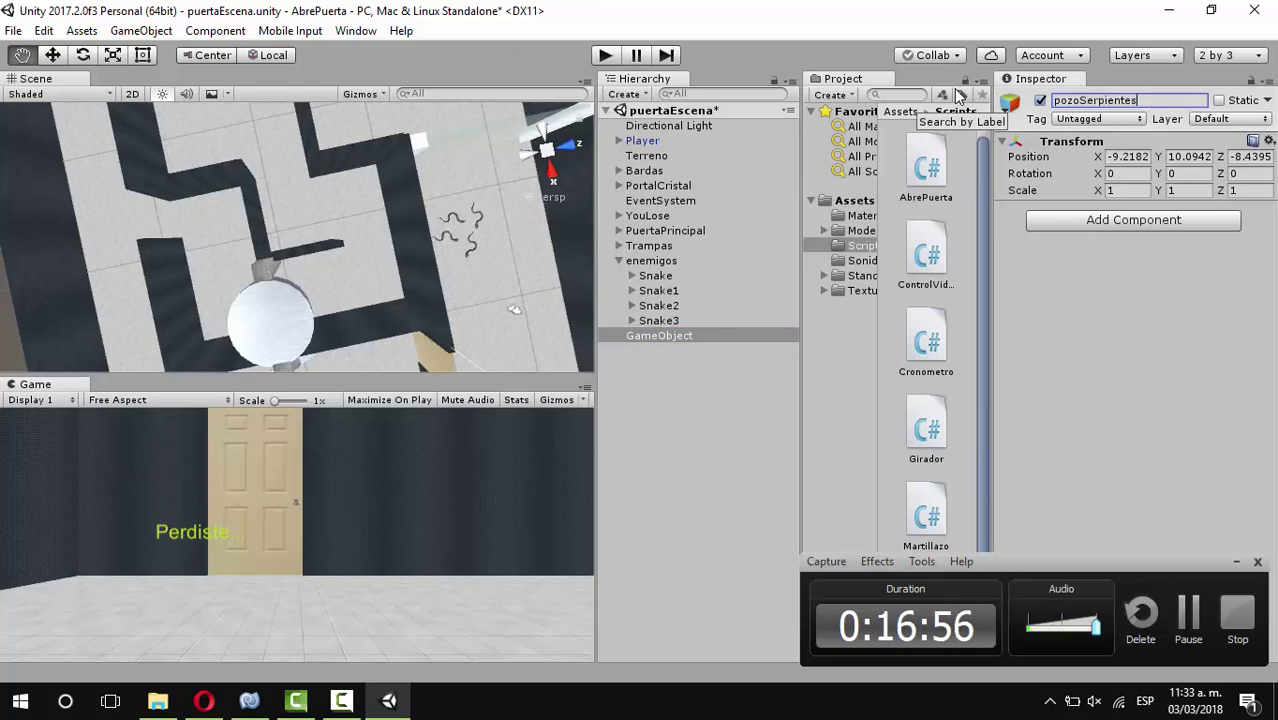
Move Snake, Snake1, Snake2 and Snake3 into pozoSerpientes, then select the group
left_click(656, 277)
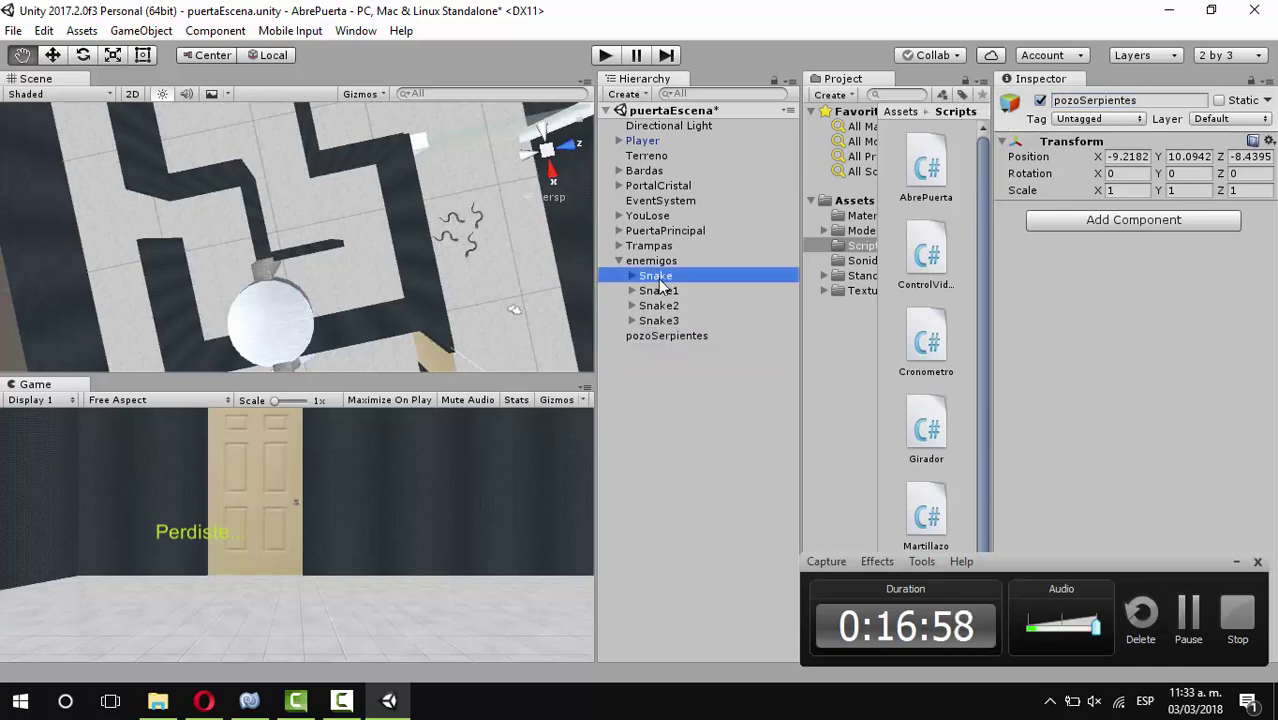
left_click(659, 291, "ctrl")
left_click(664, 305, "ctrl")
left_click(670, 319, "ctrl")
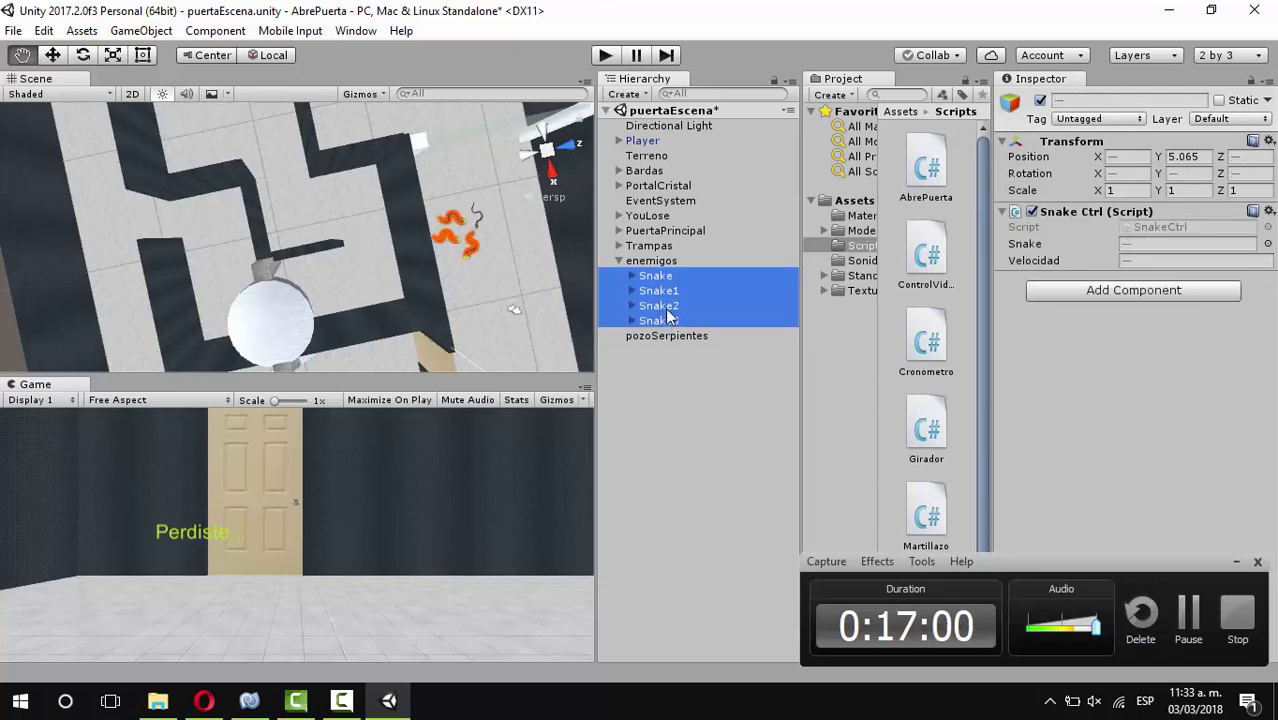
left_click_drag(661, 285, 682, 337)
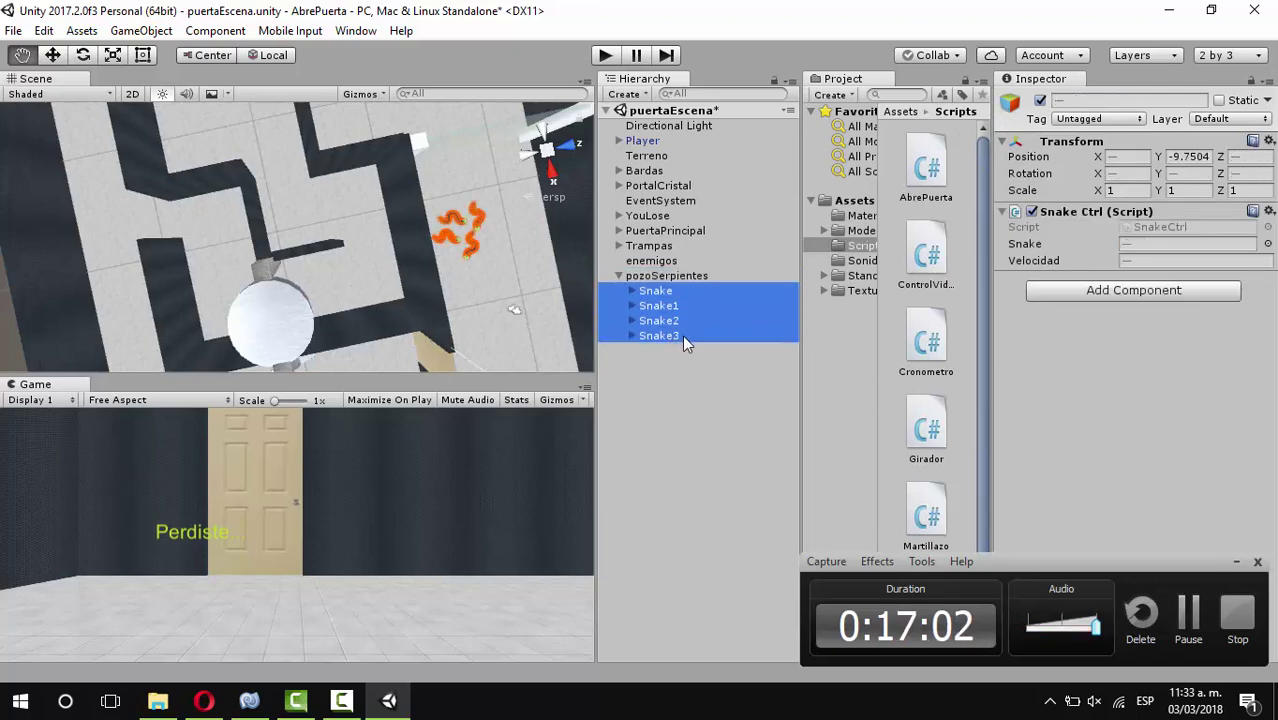
left_click(510, 278)
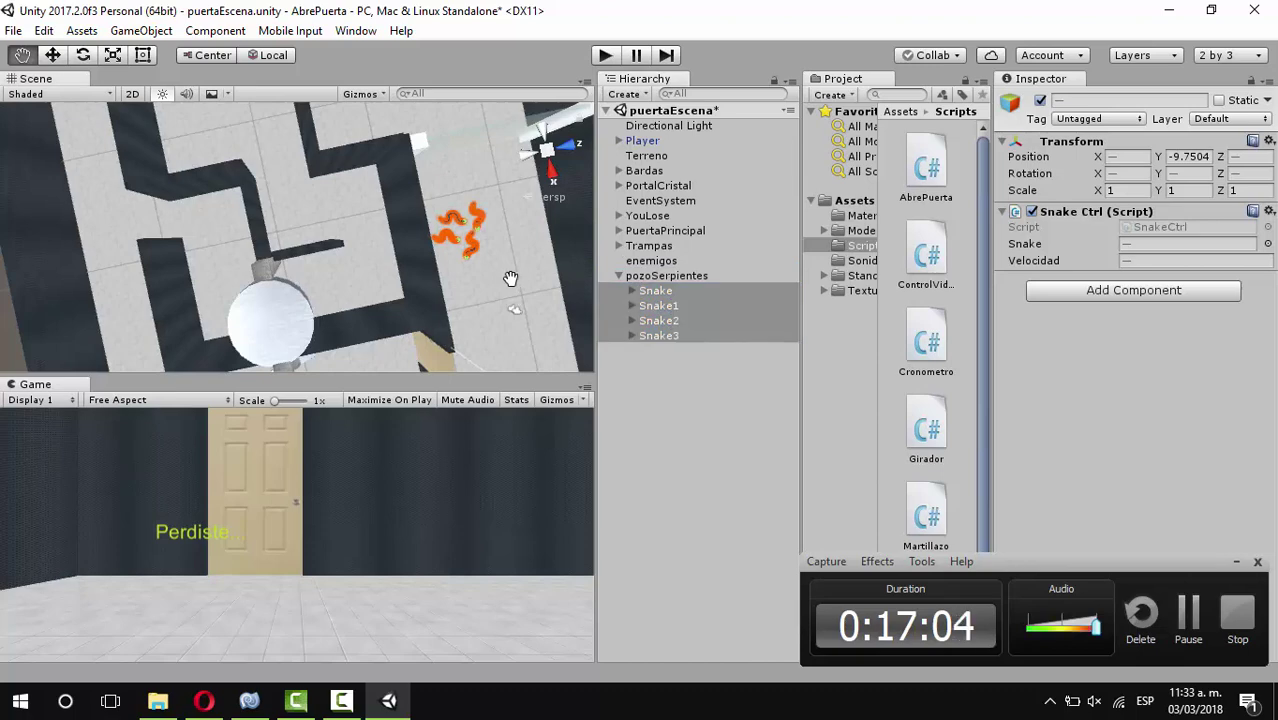
left_click(648, 277)
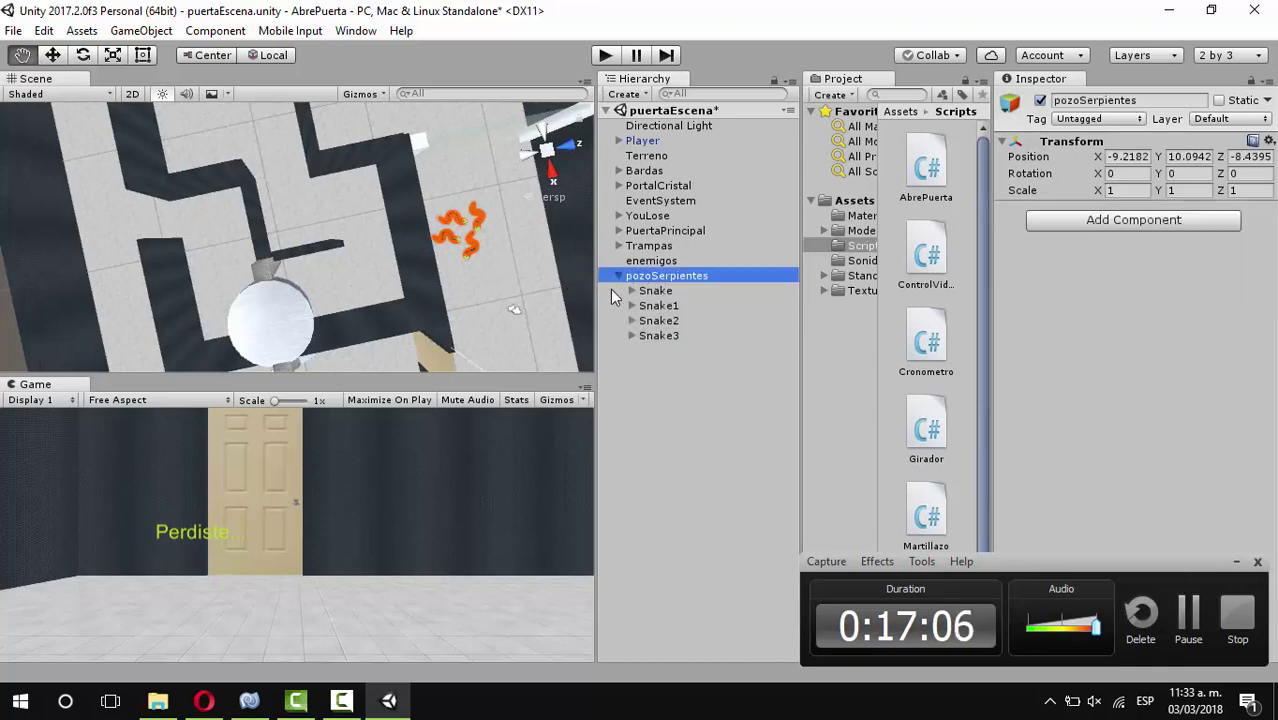
left_click(53, 57)
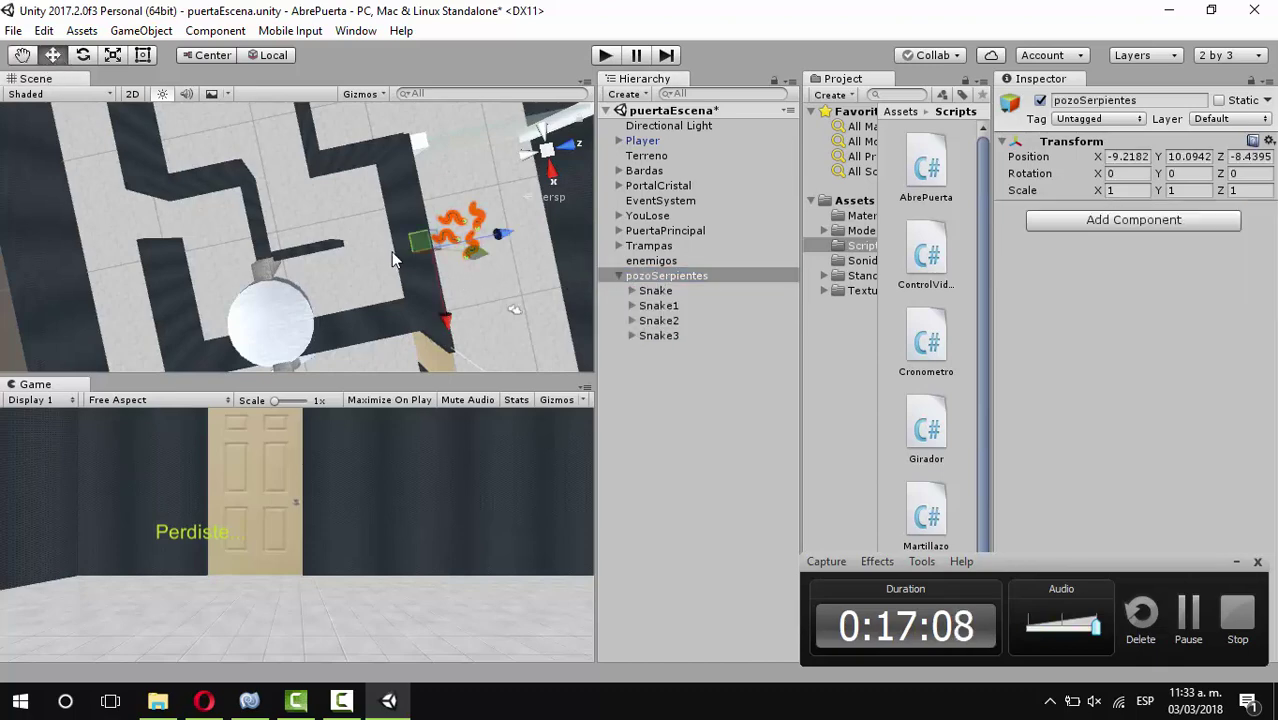
scroll(490, 246, "up", 1)
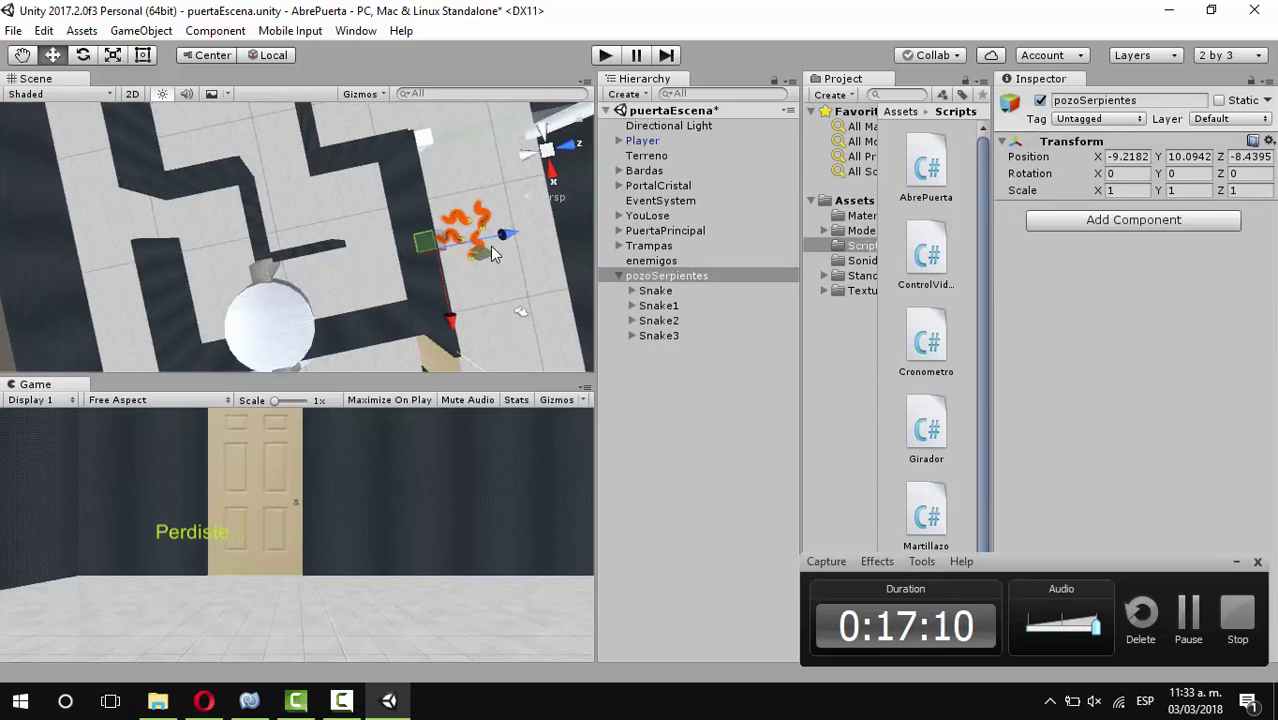
scroll(490, 246, "up", 1)
Nest pozoSerpientes under enemigos and slide the snake pit along Z into another maze corridor
left_click_drag(660, 276, 651, 261)
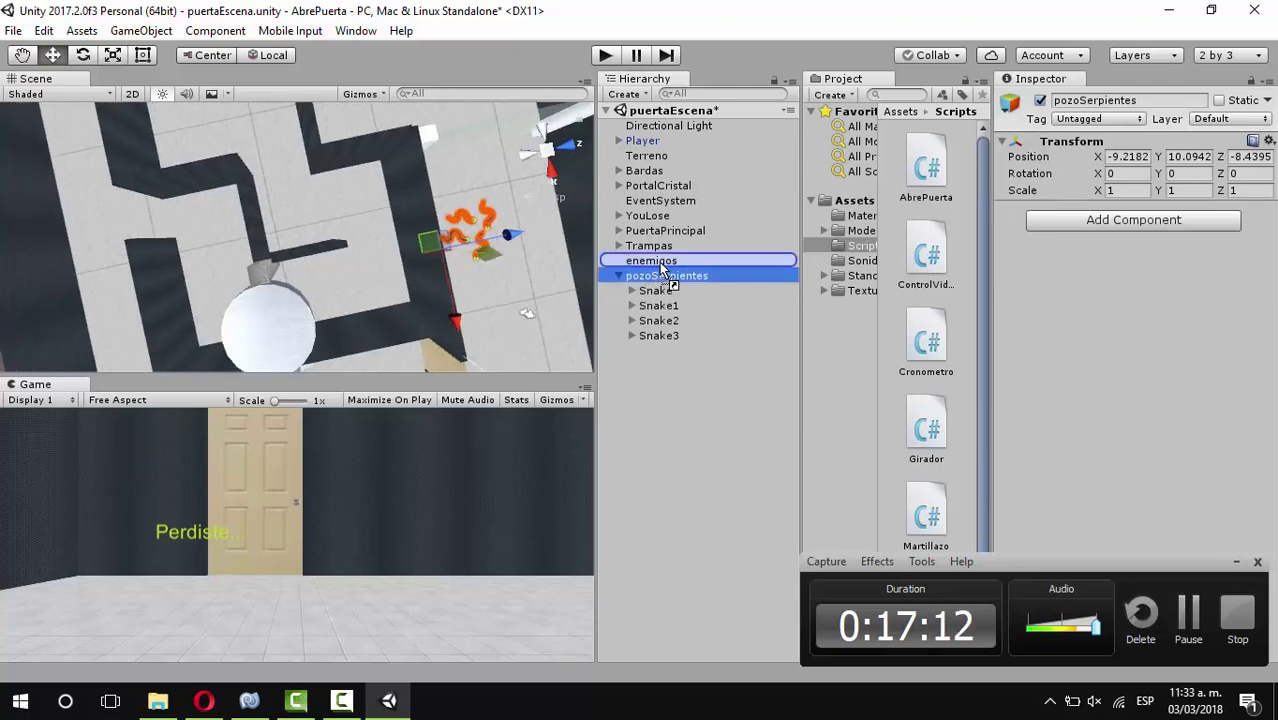
mouse_move(508, 237)
left_mouse_down()
mouse_move(342, 352)
mouse_move(362, 195)
mouse_move(306, 208)
left_mouse_up()
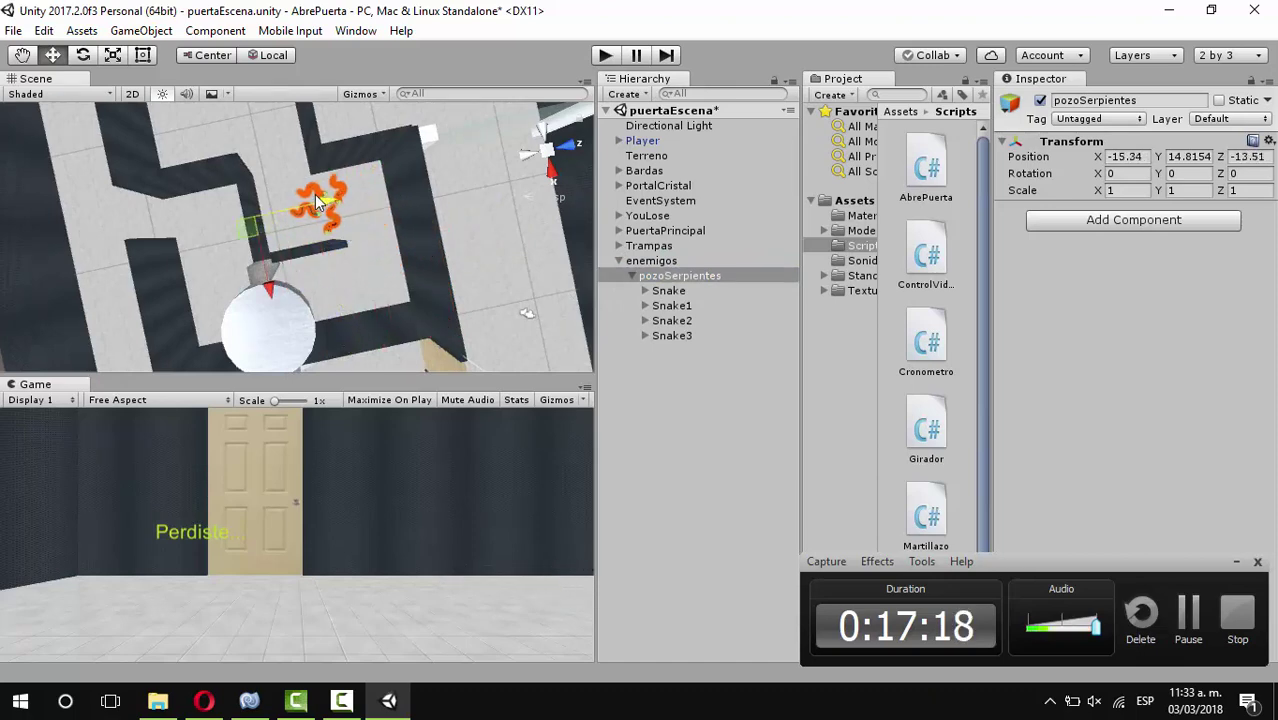
key("f")
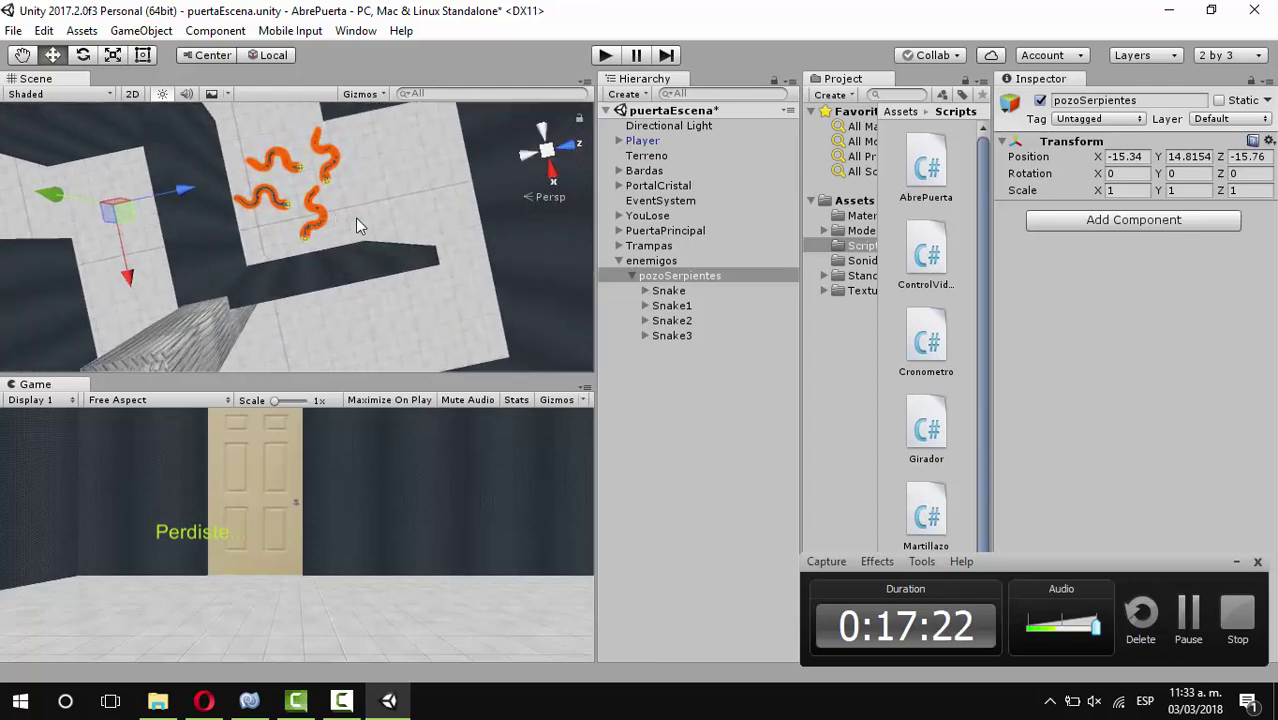
left_click(20, 58)
mouse_move(342, 205)
left_mouse_down("alt")
mouse_move(400, 104)
mouse_move(384, 257)
left_mouse_up("alt")
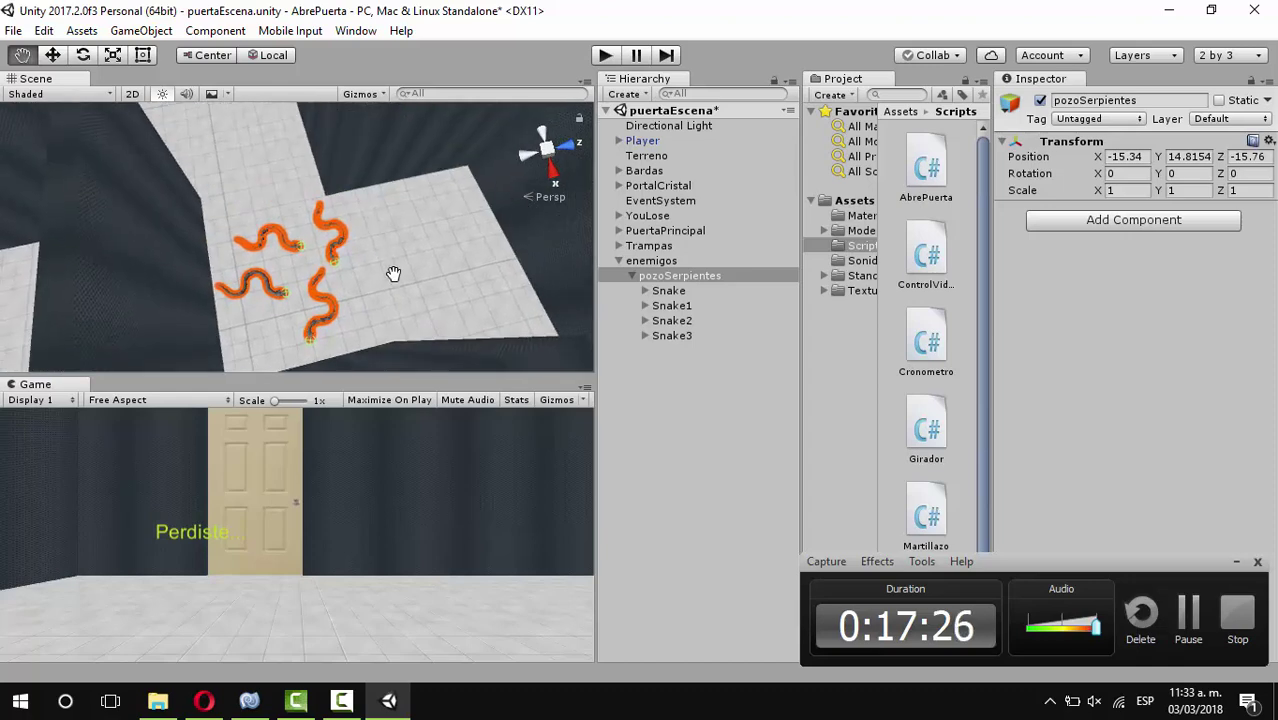
scroll(400, 274, "up", 2)
scroll(399, 280, "up", 3)
scroll(394, 279, "up", 3)
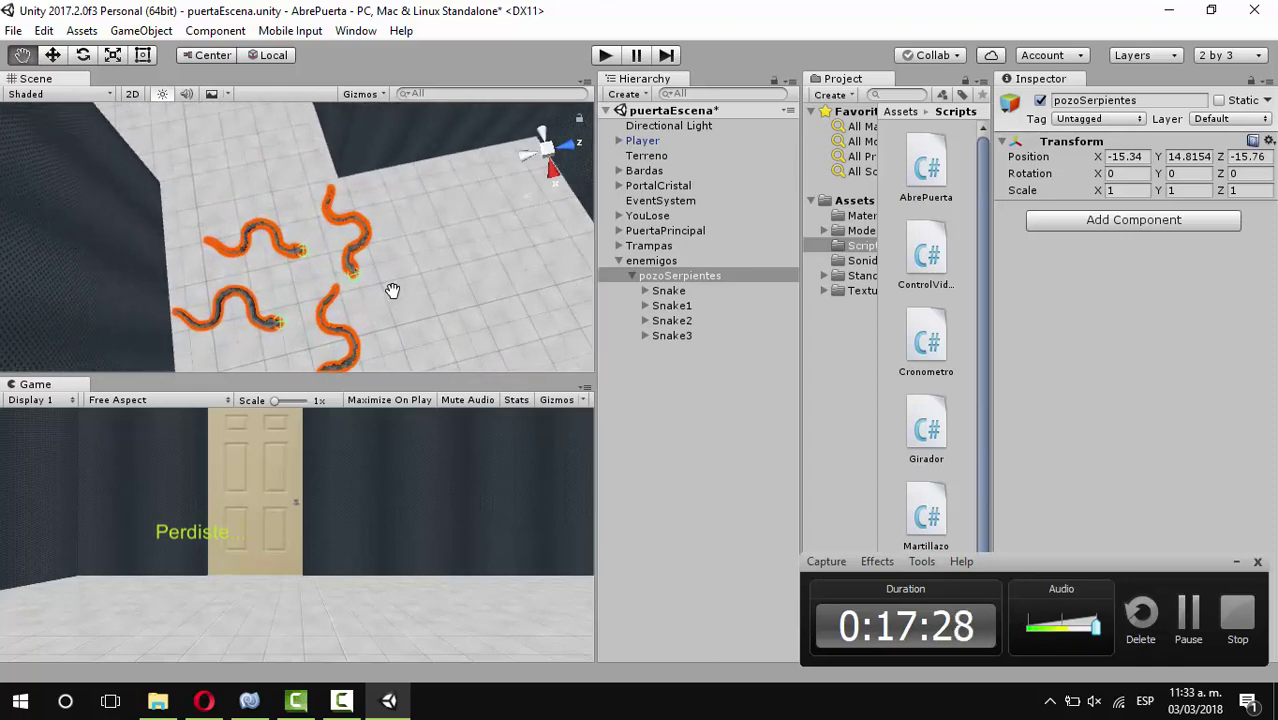
scroll(392, 288, "down", 3)
scroll(399, 280, "down", 3)
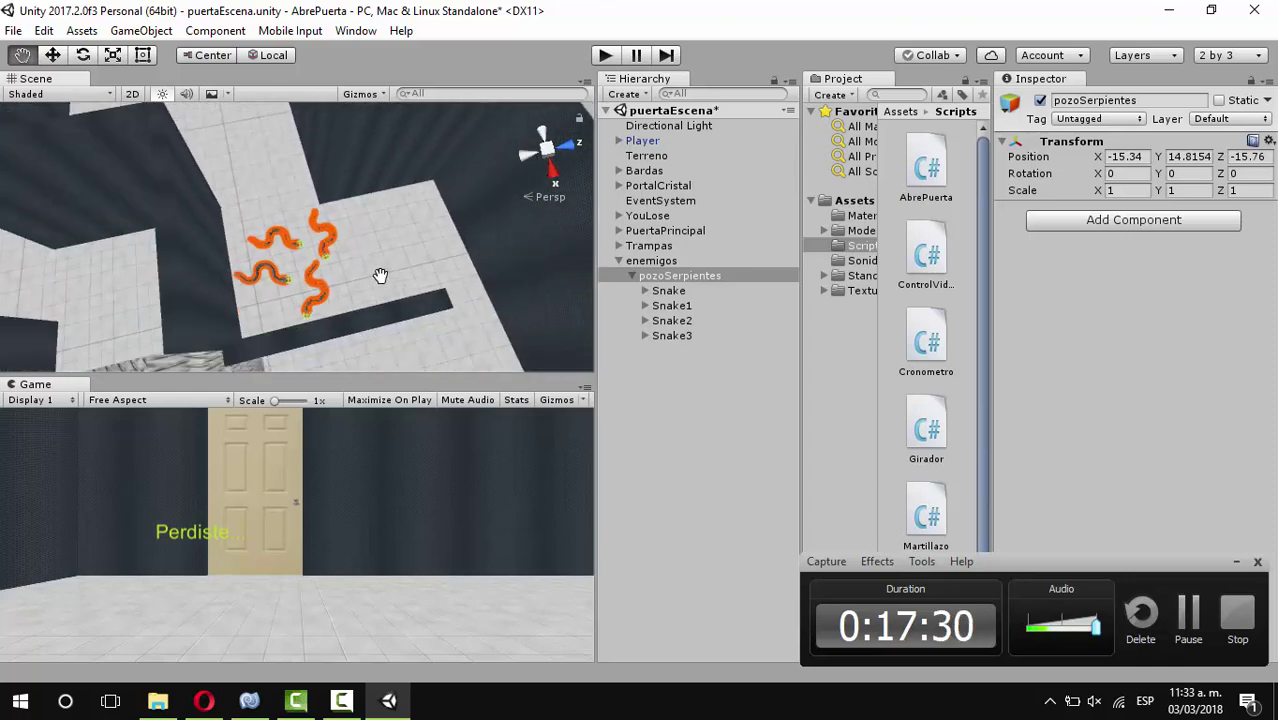
mouse_move(380, 275)
left_mouse_down("alt")
mouse_move(347, 253)
mouse_move(354, 262)
mouse_move(428, 230)
mouse_move(422, 243)
left_mouse_up("alt")
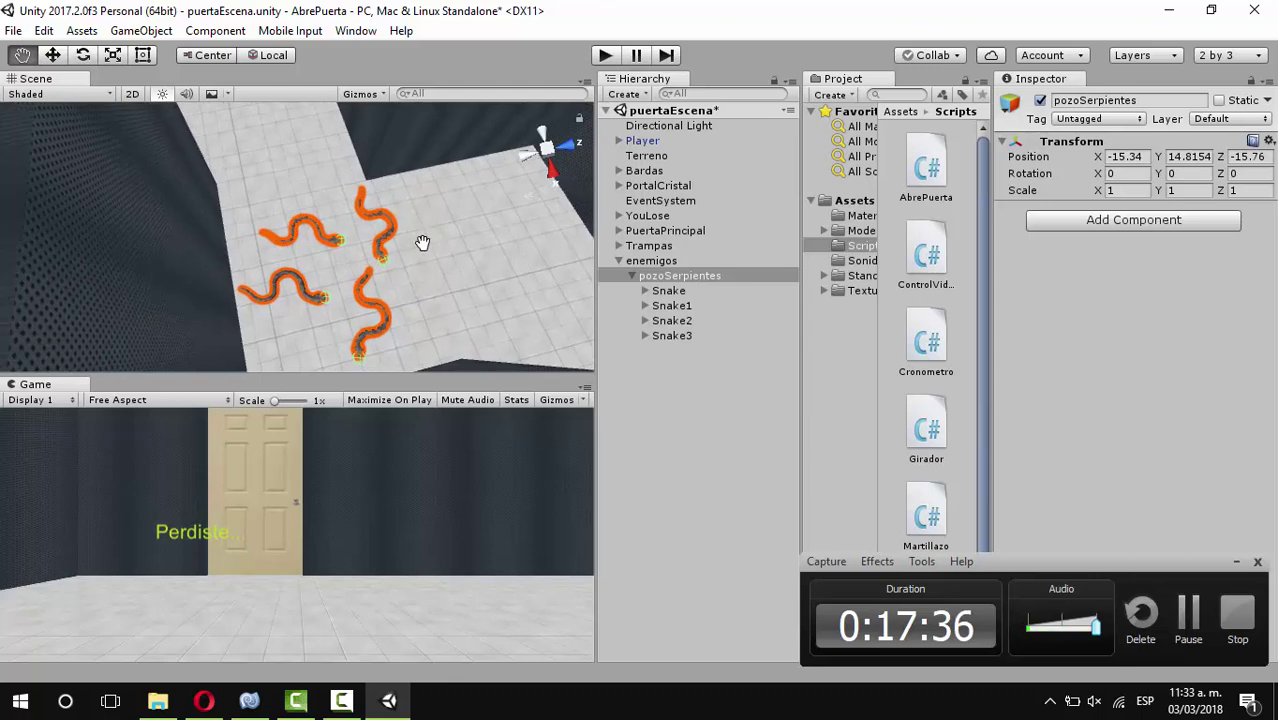
Reposition Snake3, Snake2 and Snake within the pit and turn Snake to a new angle
left_click(668, 290)
left_click(53, 56)
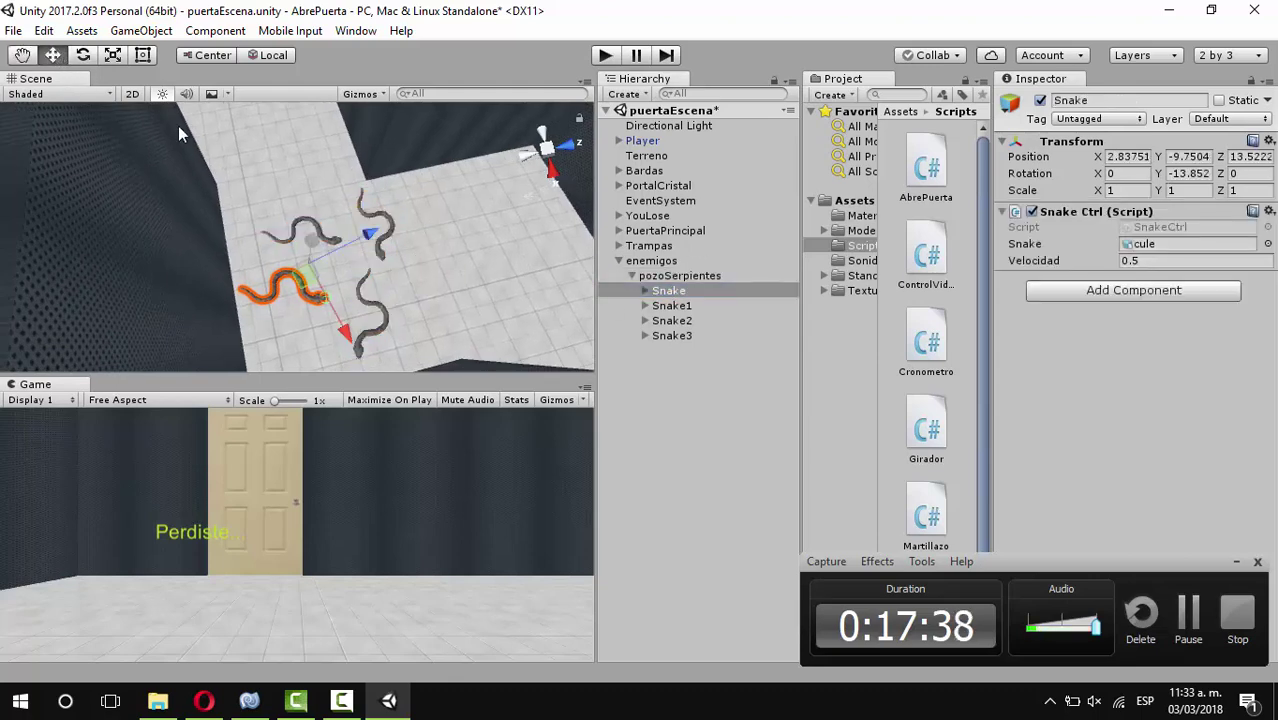
left_click(666, 337)
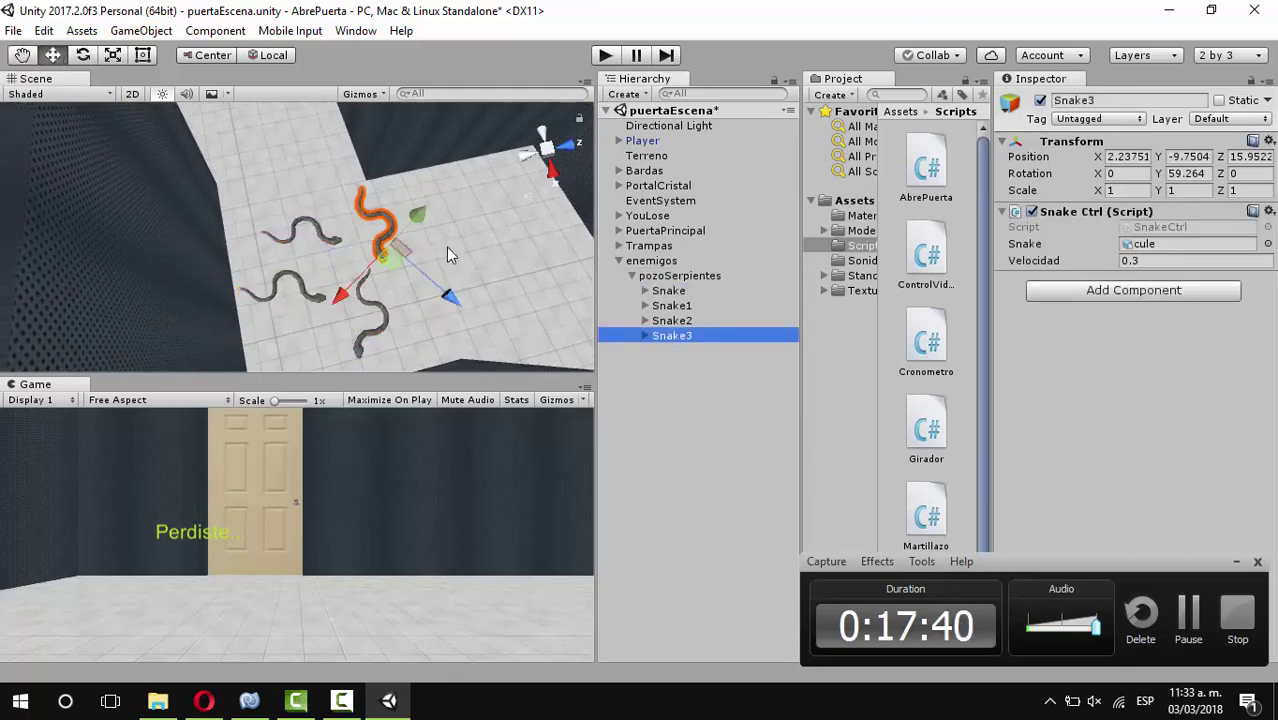
left_click_drag(425, 216, 419, 220)
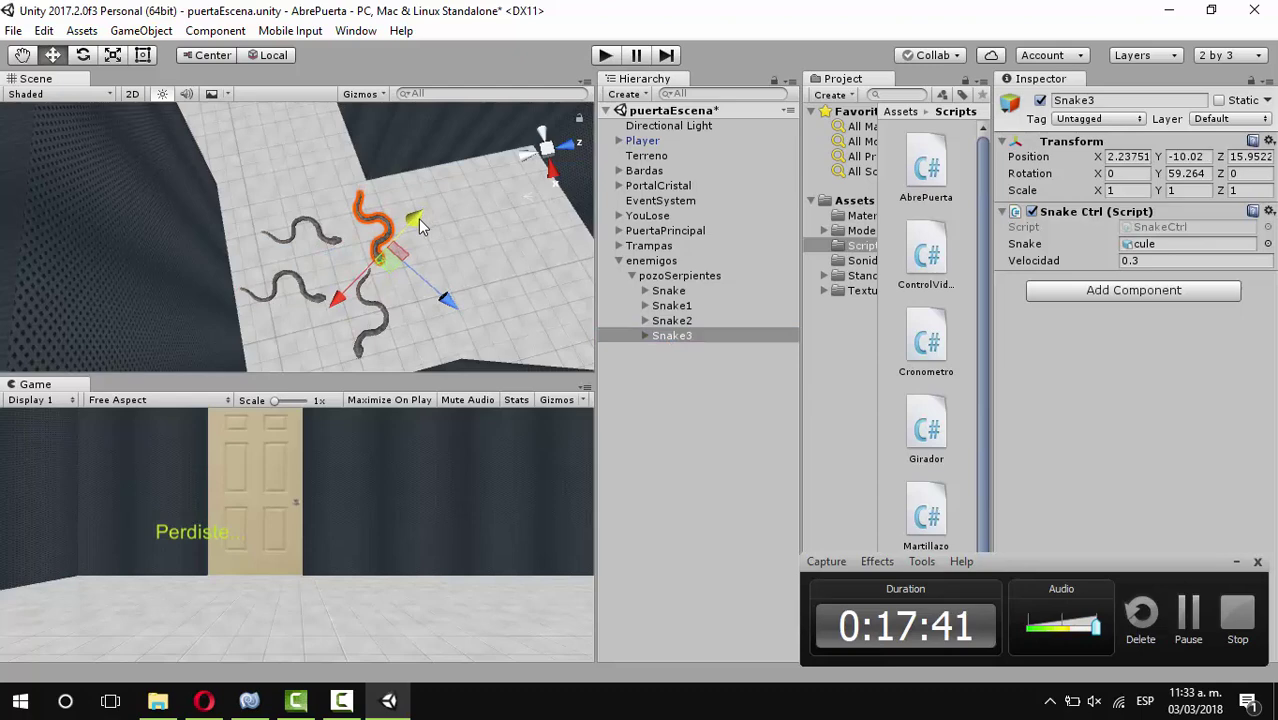
left_click(669, 321)
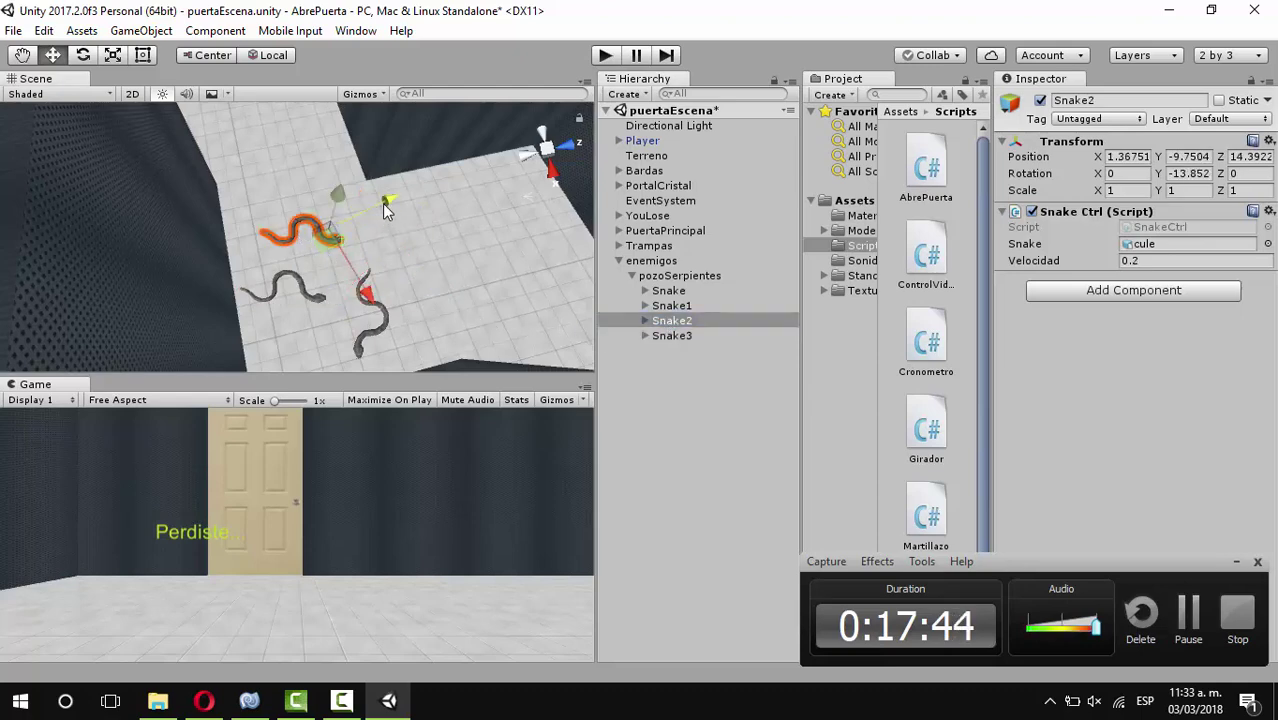
left_click_drag(384, 203, 481, 281)
left_click(668, 291)
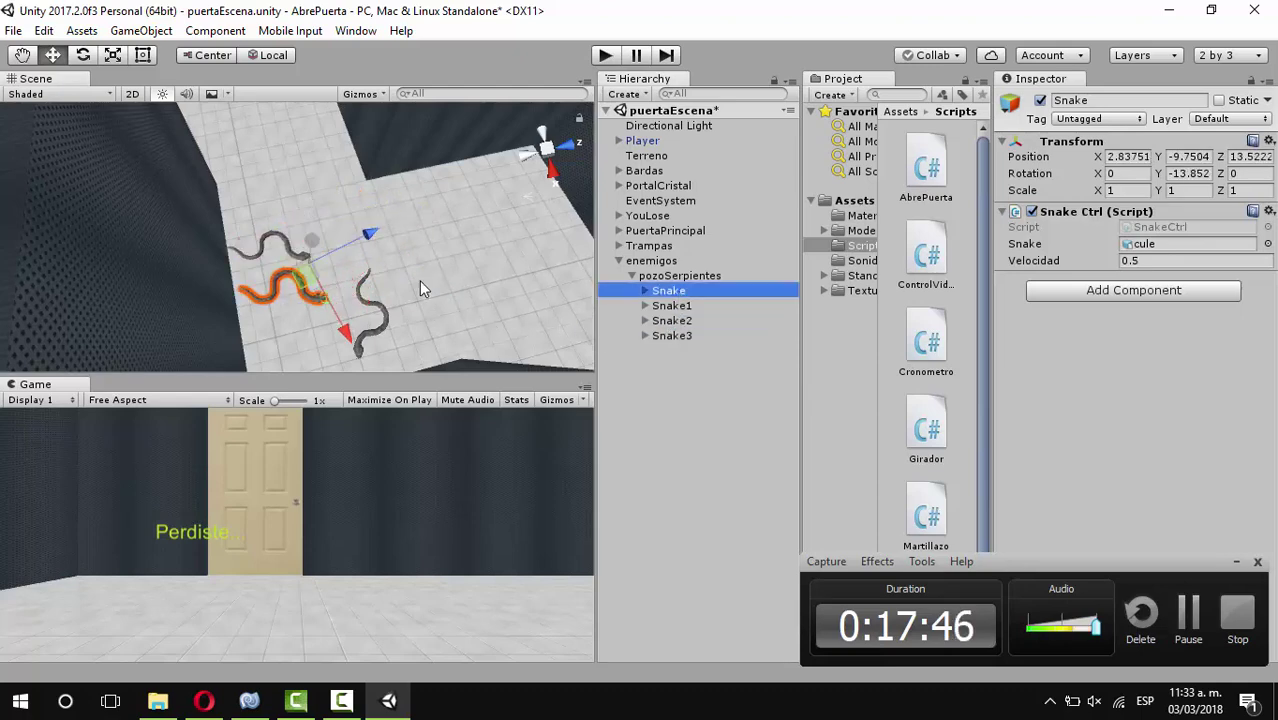
left_click_drag(330, 300, 365, 365)
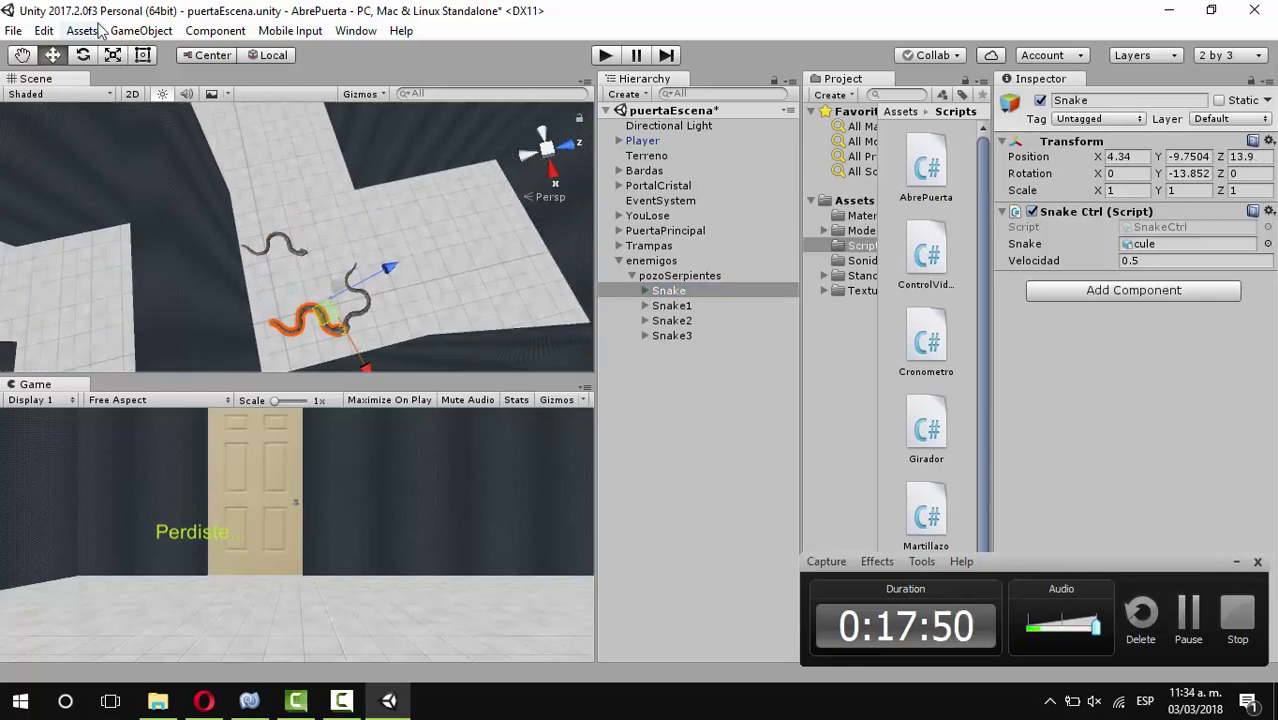
left_click(89, 57)
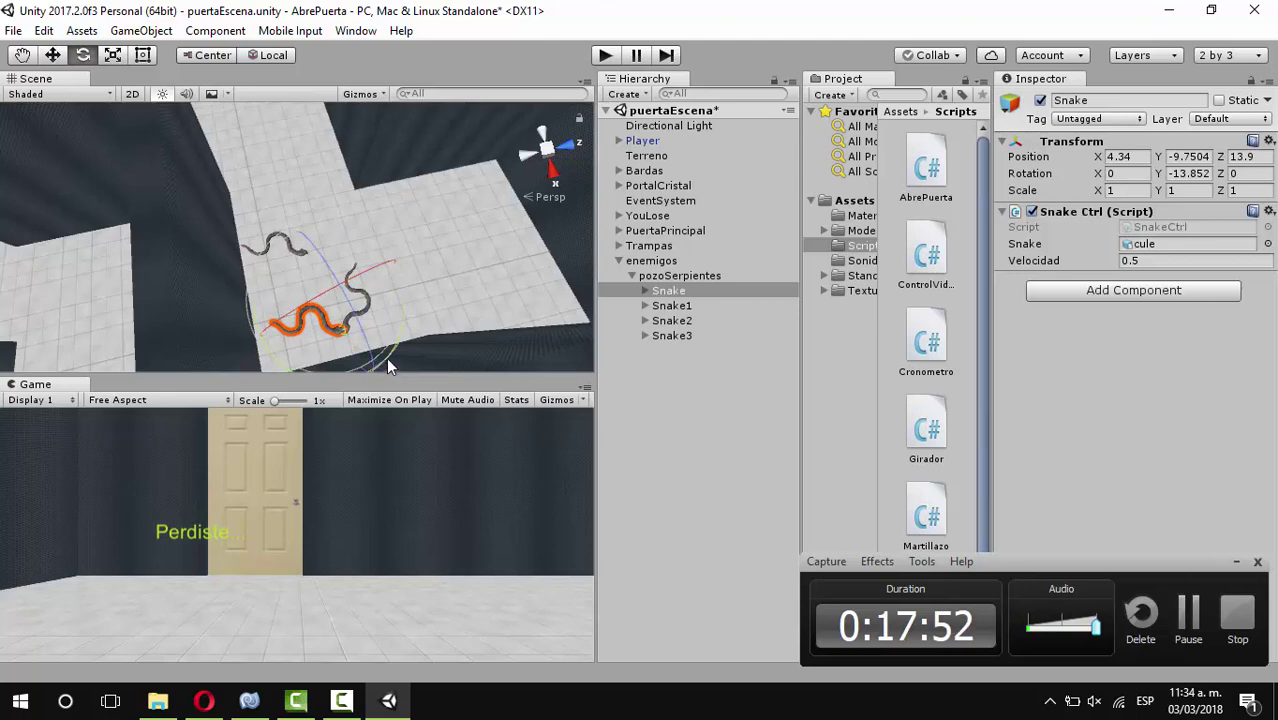
left_click_drag(386, 357, 402, 296)
Rotate Snake1 to Y -31.618 and place it at X 2.08, Z 14.2 beside the others
left_click(668, 306)
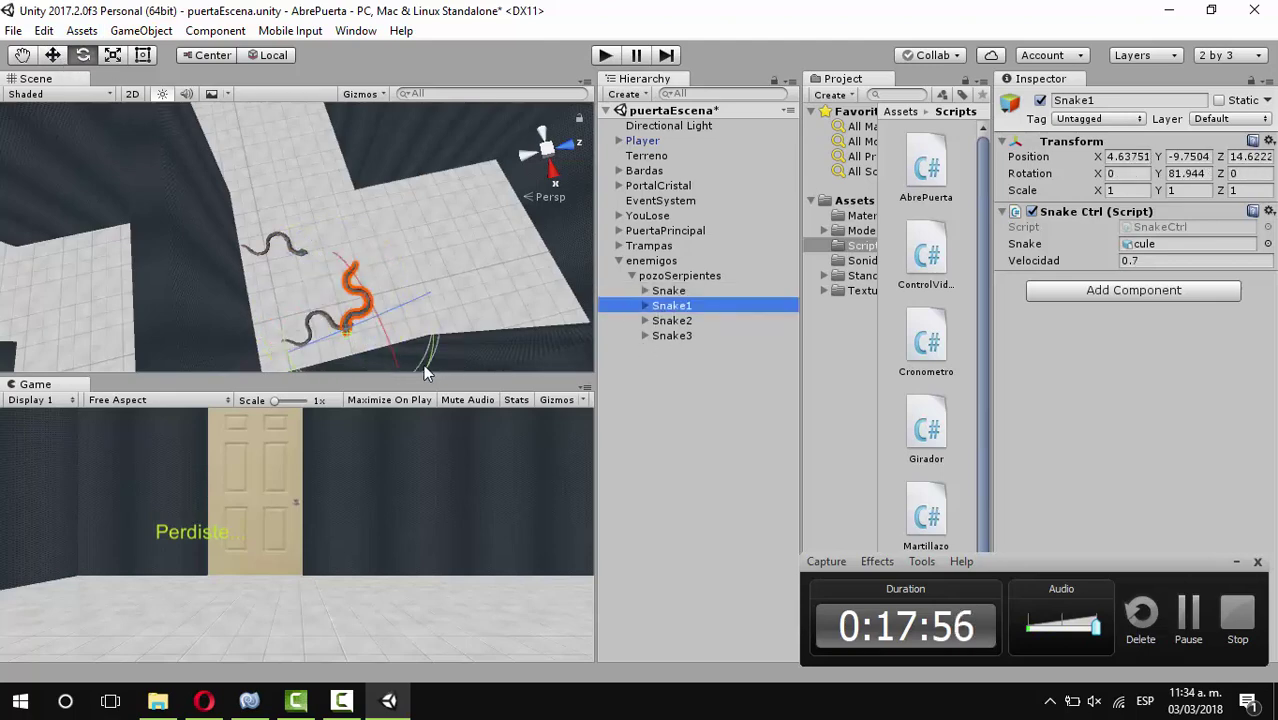
left_click_drag(432, 352, 371, 192)
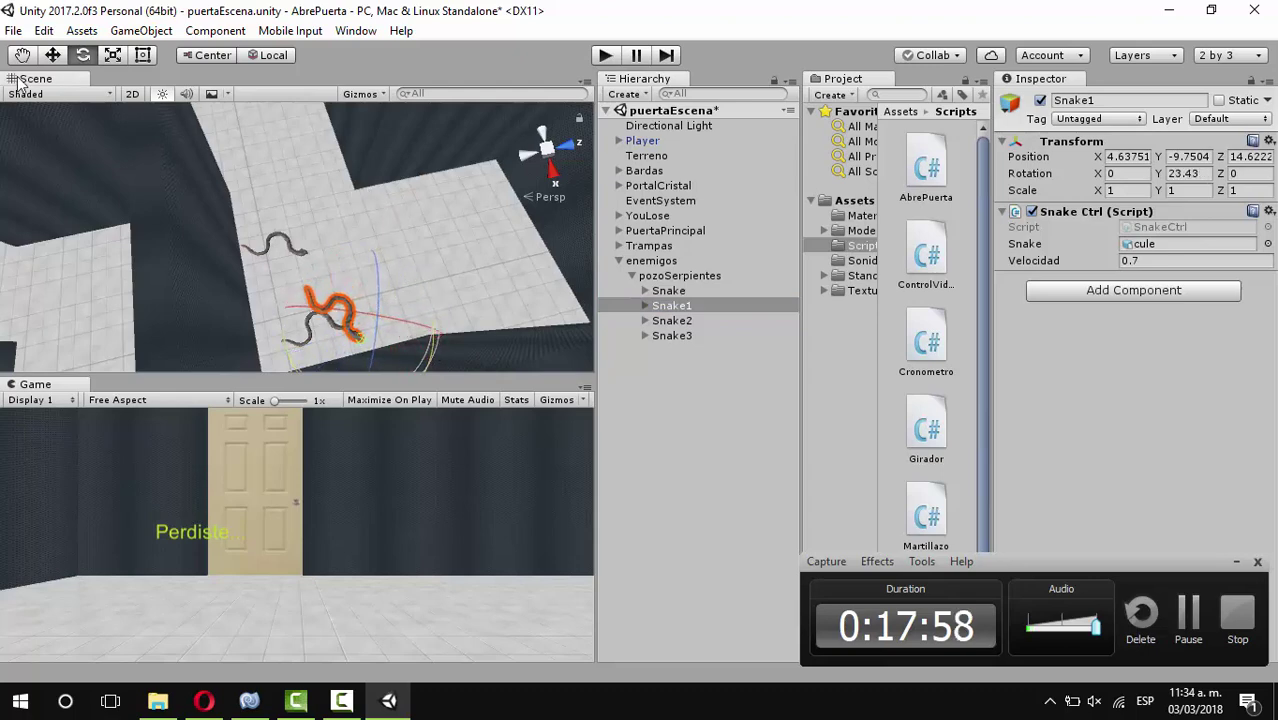
left_click(53, 55)
left_click_drag(425, 337, 431, 343)
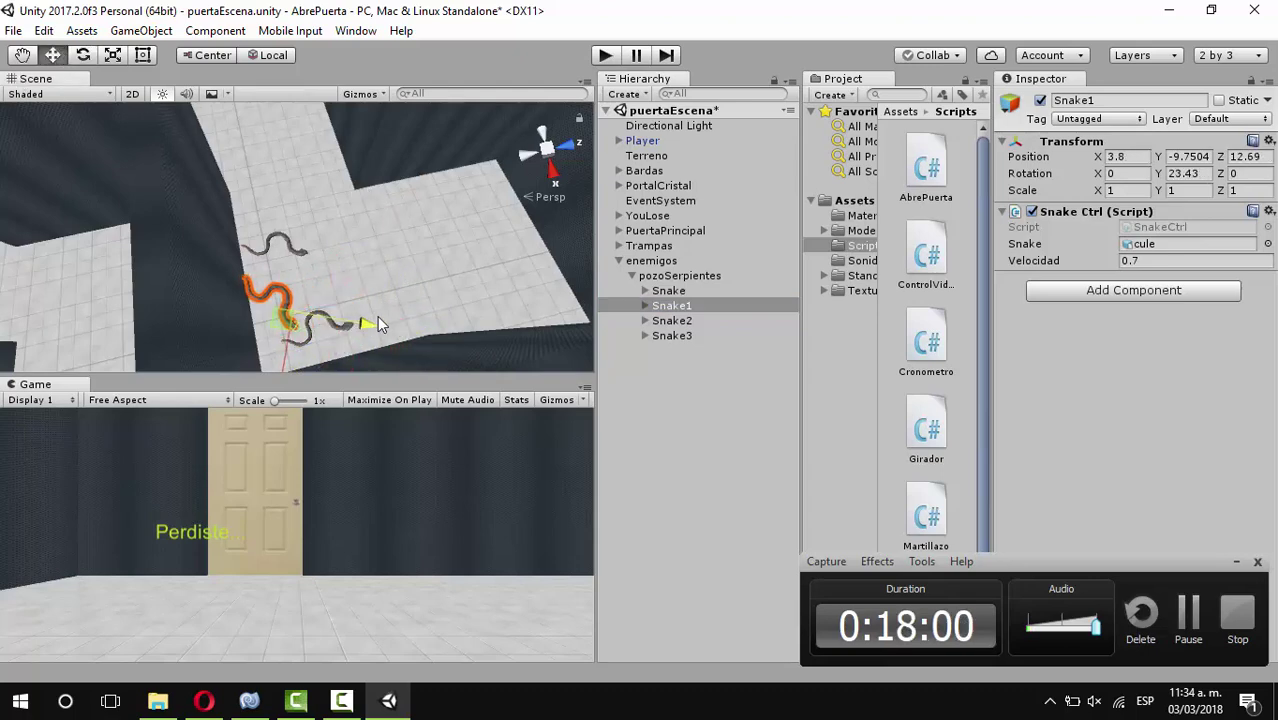
left_click(83, 56)
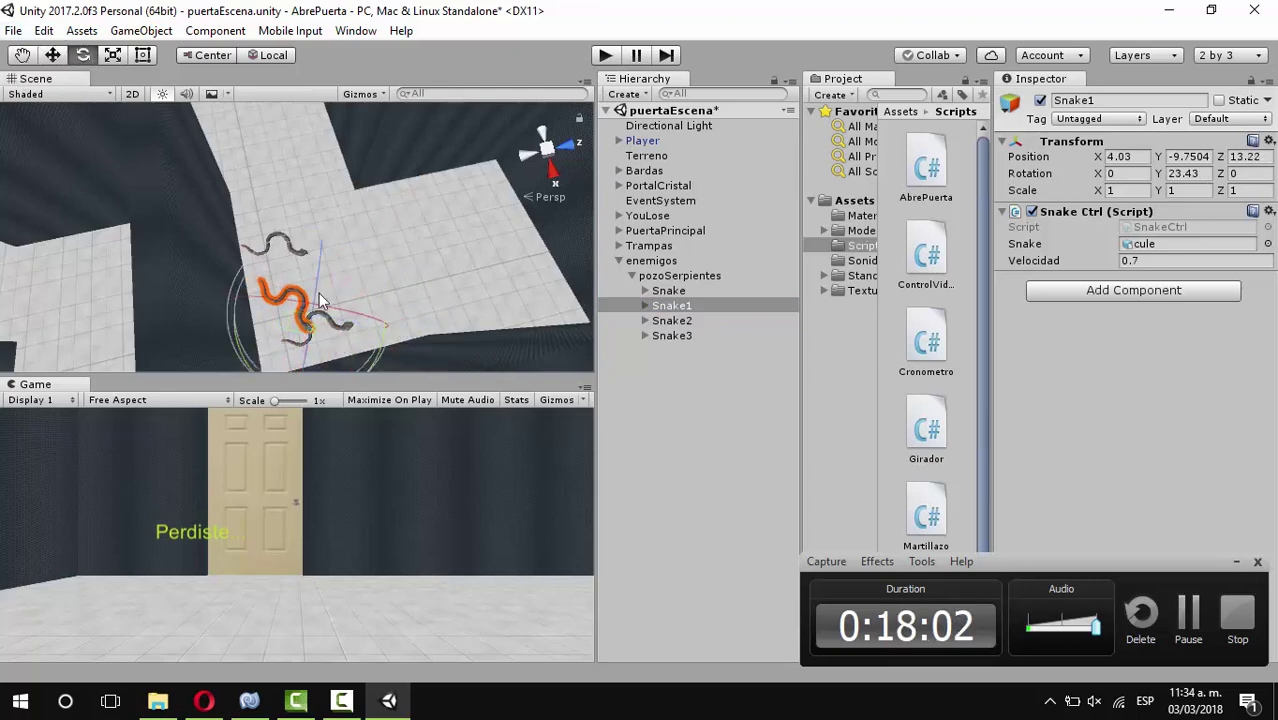
left_click_drag(378, 362, 330, 188)
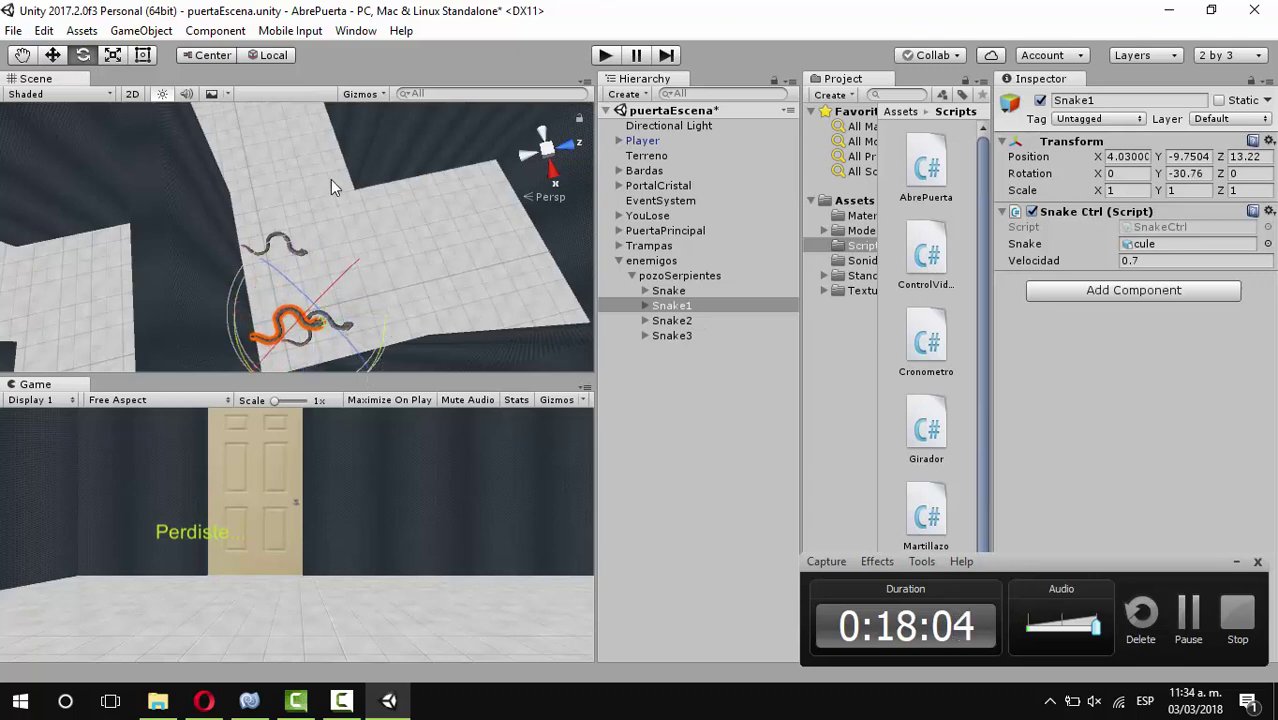
left_click(45, 57)
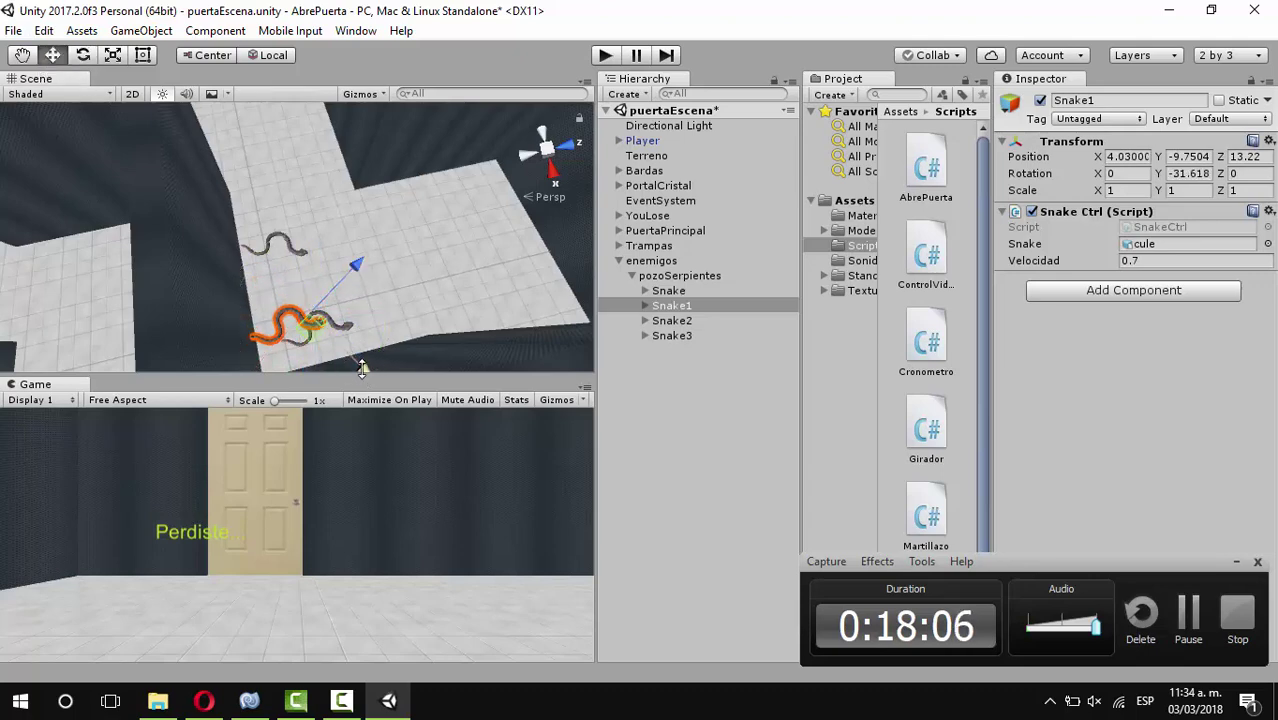
left_click_drag(360, 362, 336, 297)
left_click_drag(335, 249, 351, 221)
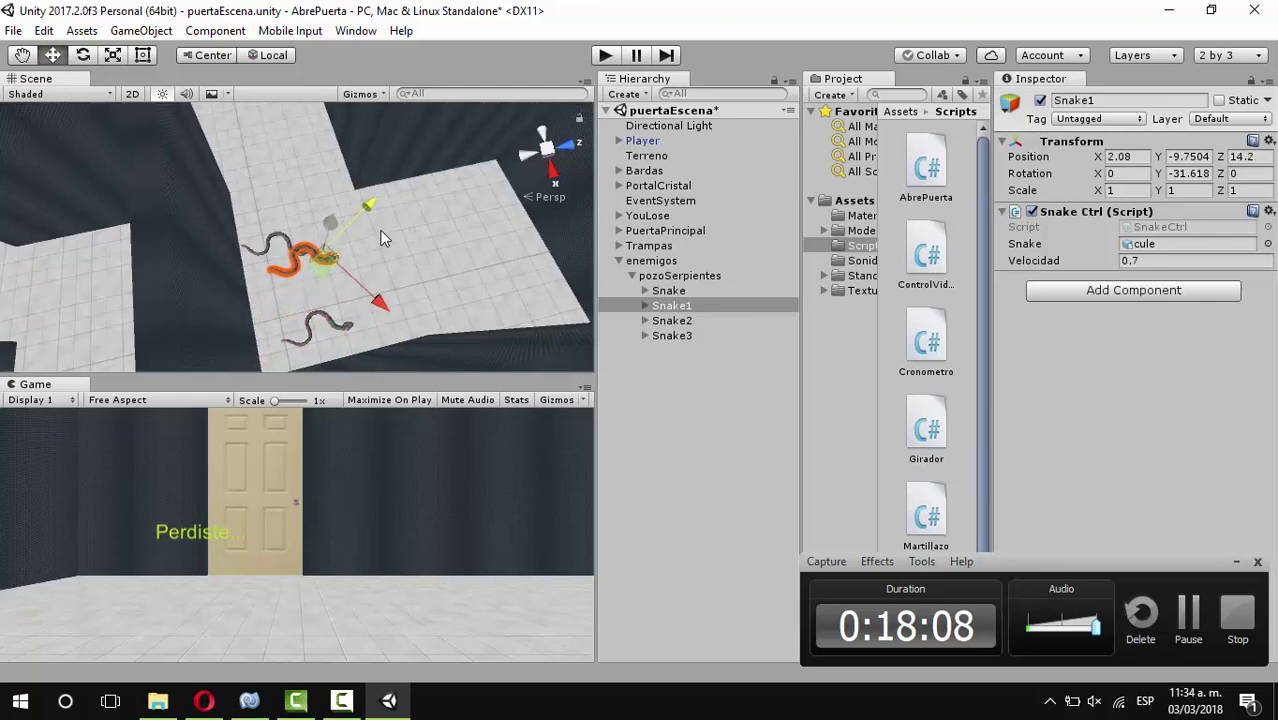
Raise Snake3 up onto the floor and move it down-left within the pit
left_click(682, 337)
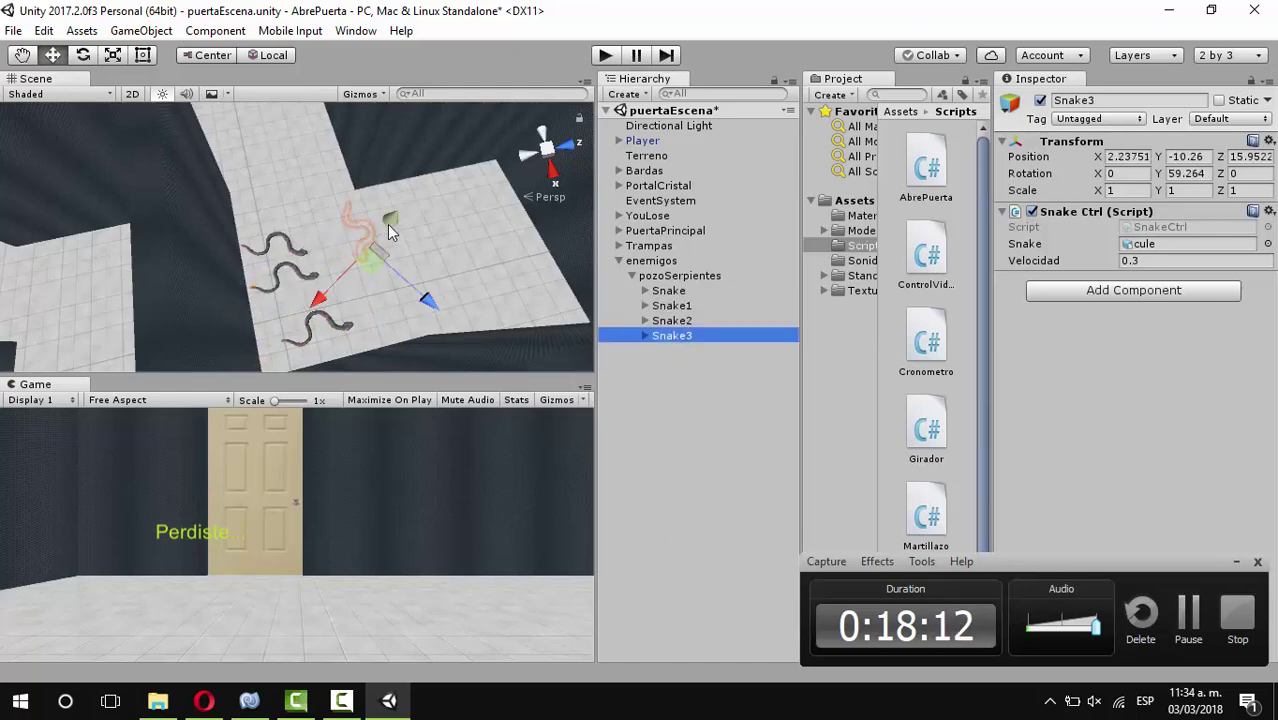
left_click_drag(390, 228, 393, 216)
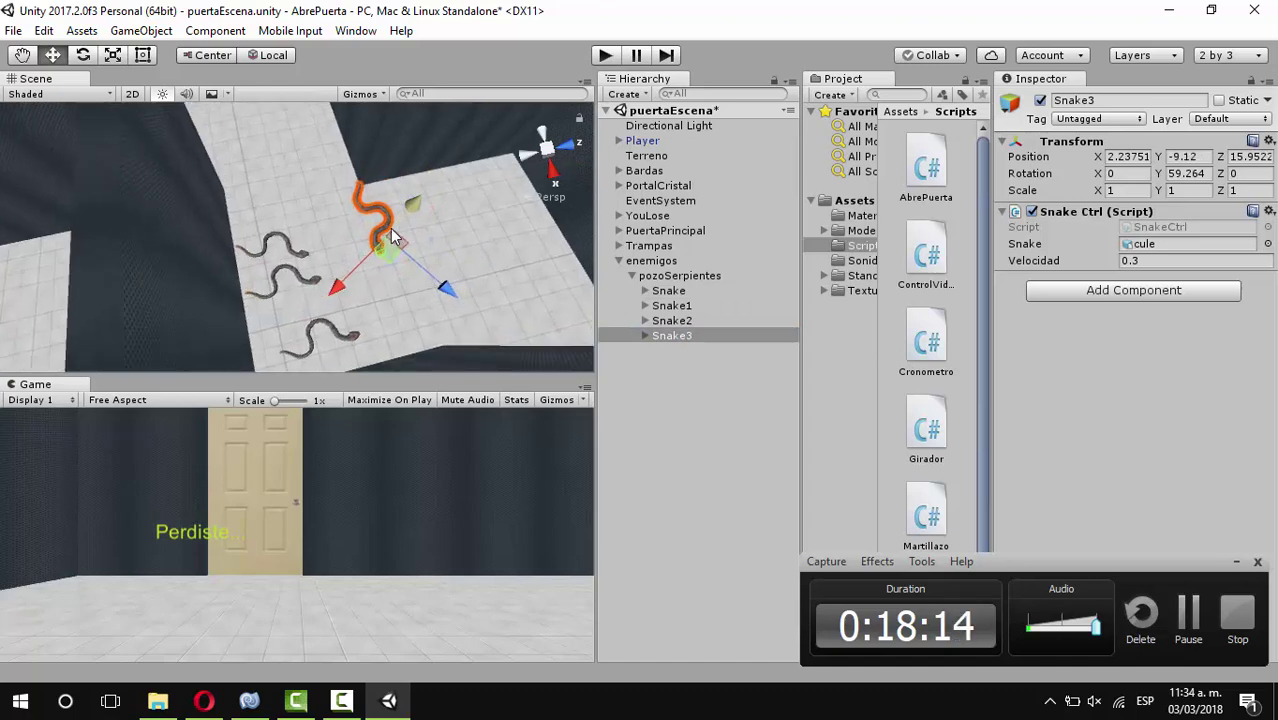
left_click_drag(382, 273, 345, 307)
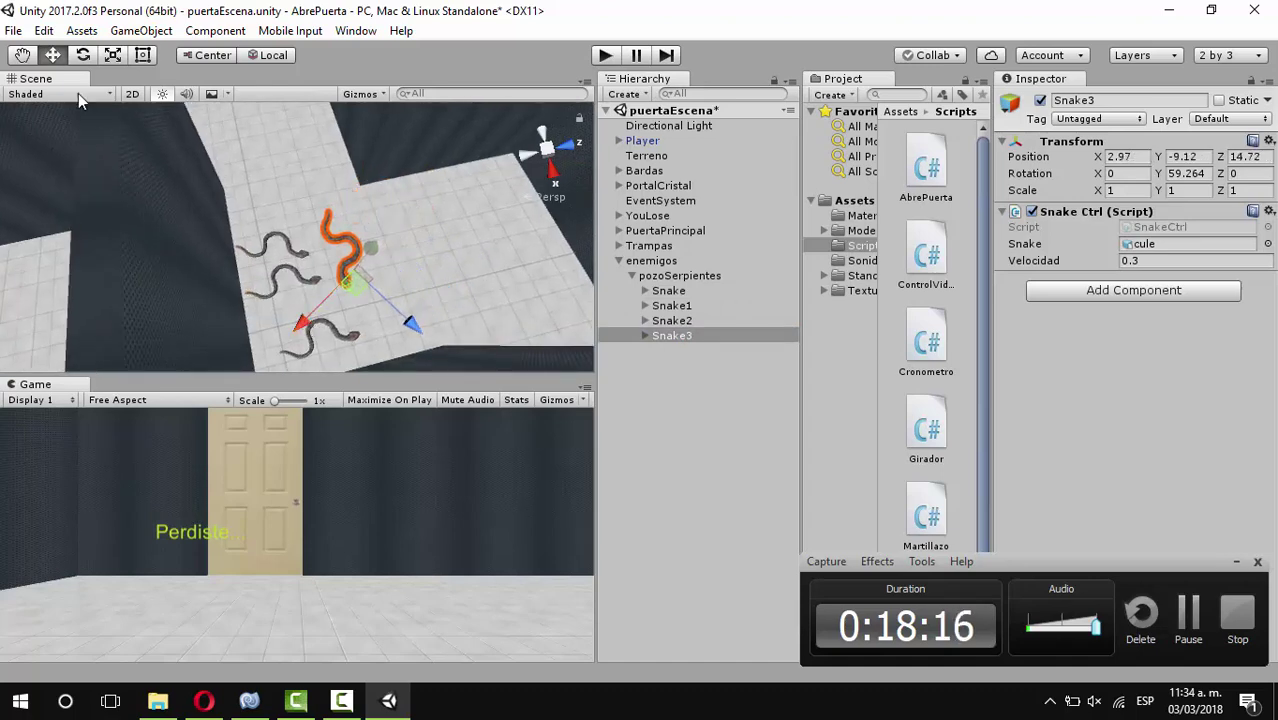
Rotate Snake3 to Y -58.708, nudge it to X 2.51, Z 15, and enter Play mode
left_click(82, 56)
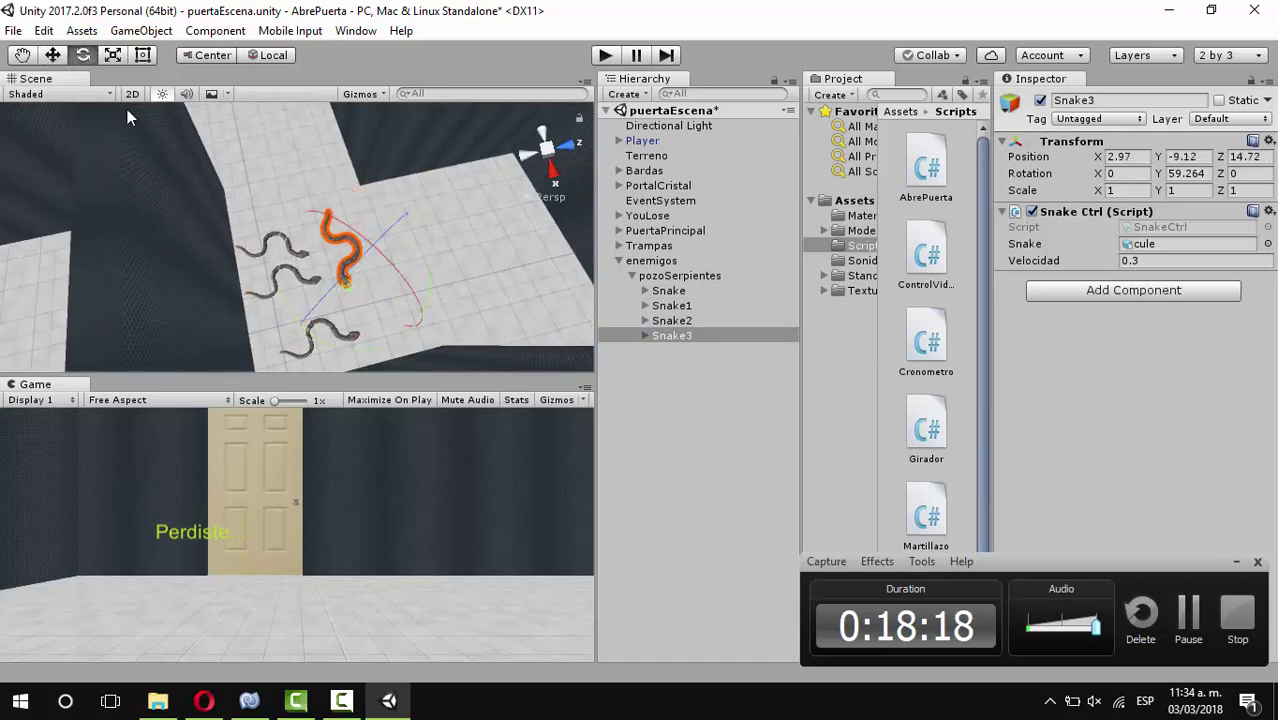
left_click_drag(427, 299, 418, 300)
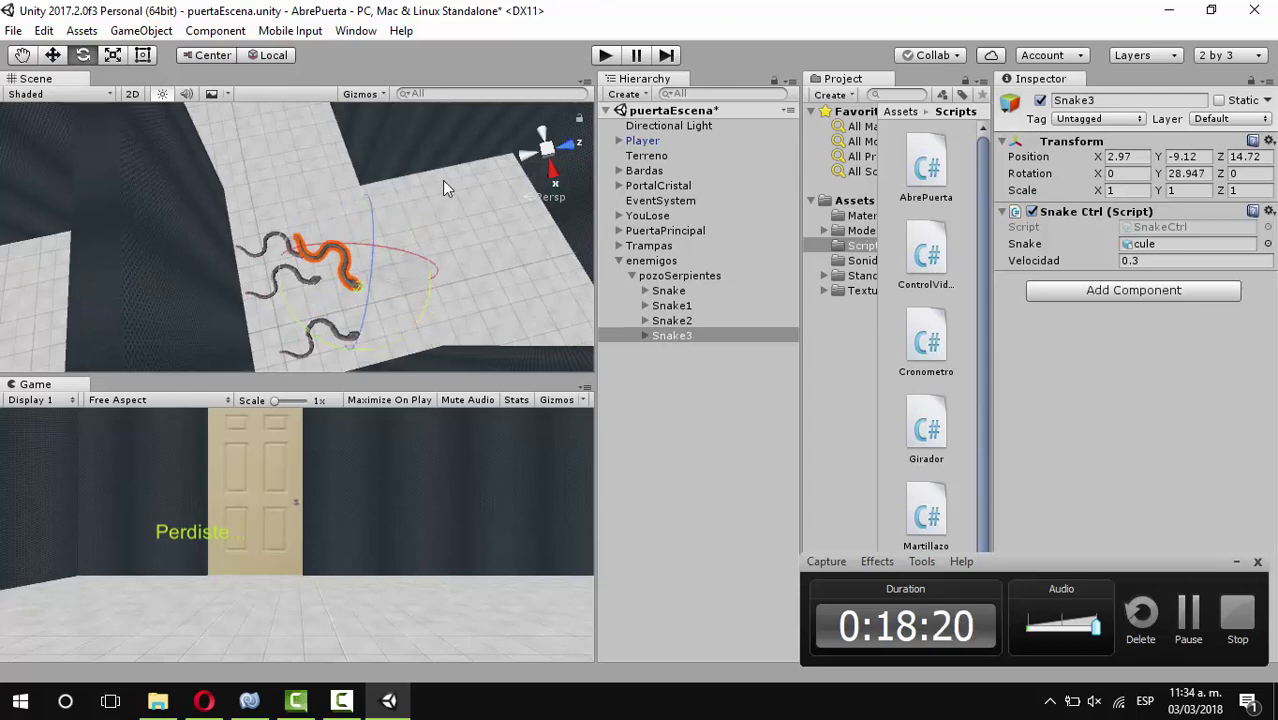
left_click_drag(434, 251, 229, 149)
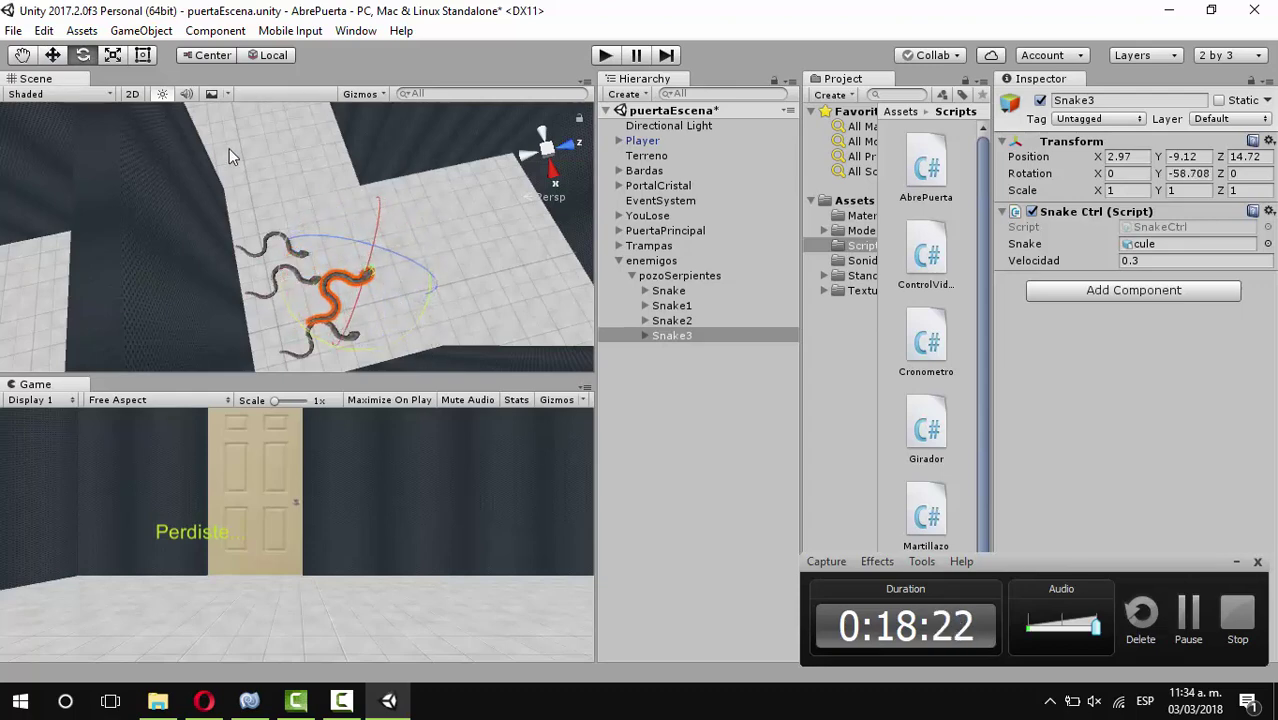
left_click(52, 56)
left_click_drag(379, 197, 383, 190)
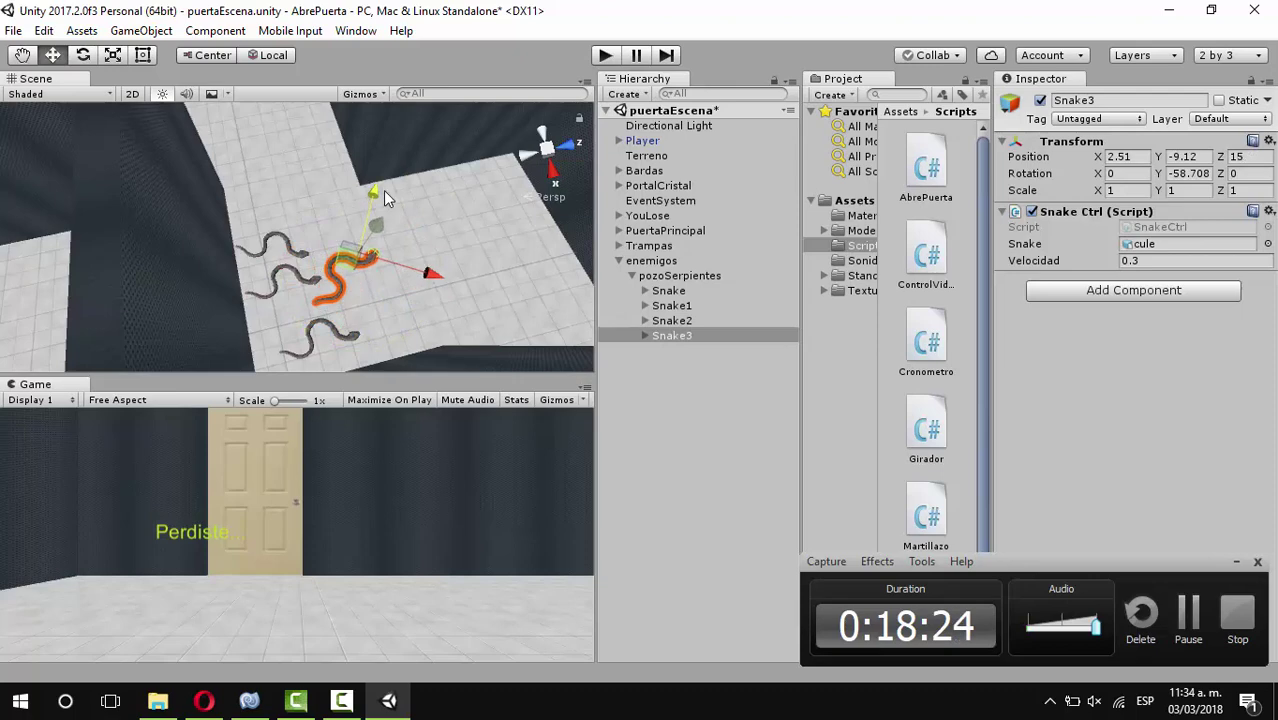
left_click(459, 343)
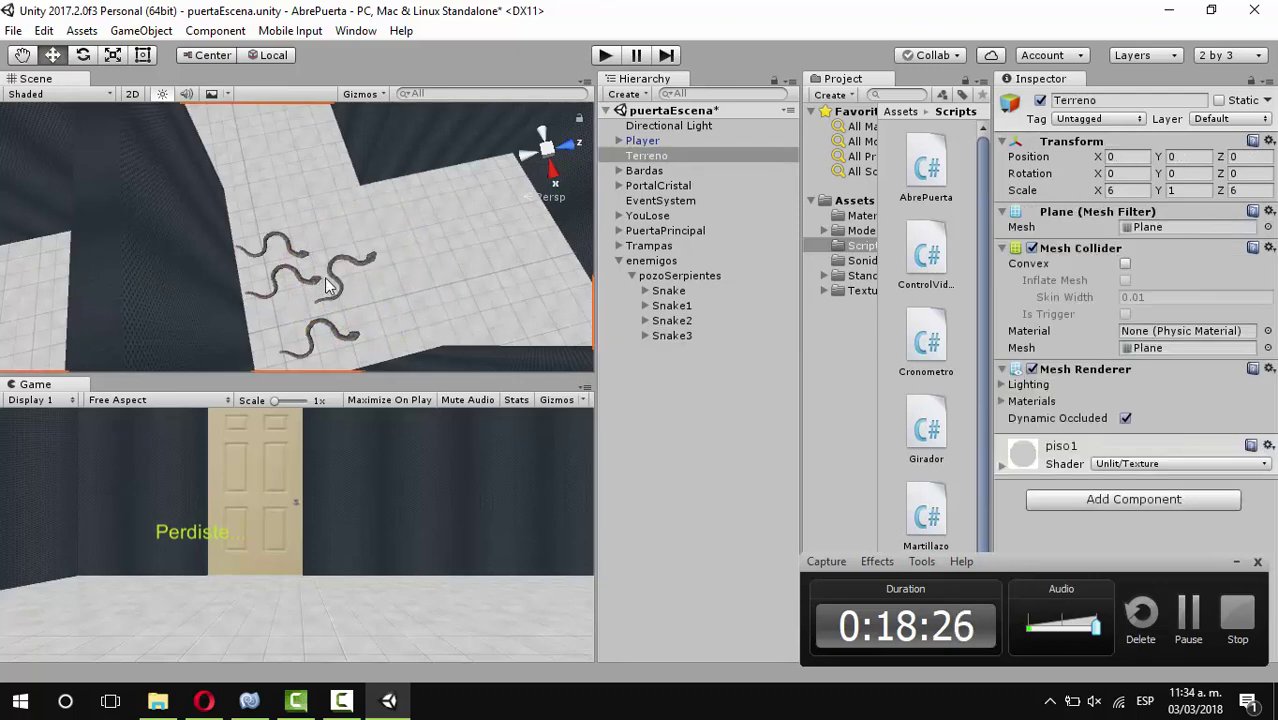
left_click(604, 56)
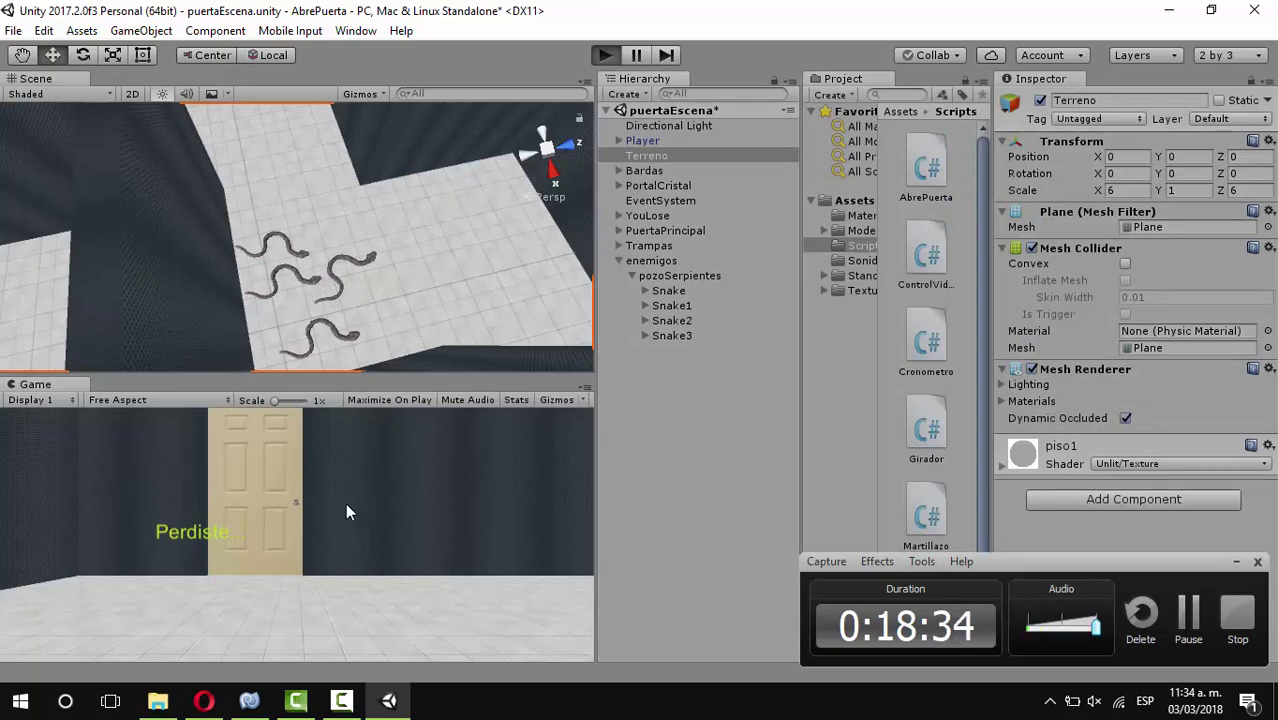
key("ctrl+p")
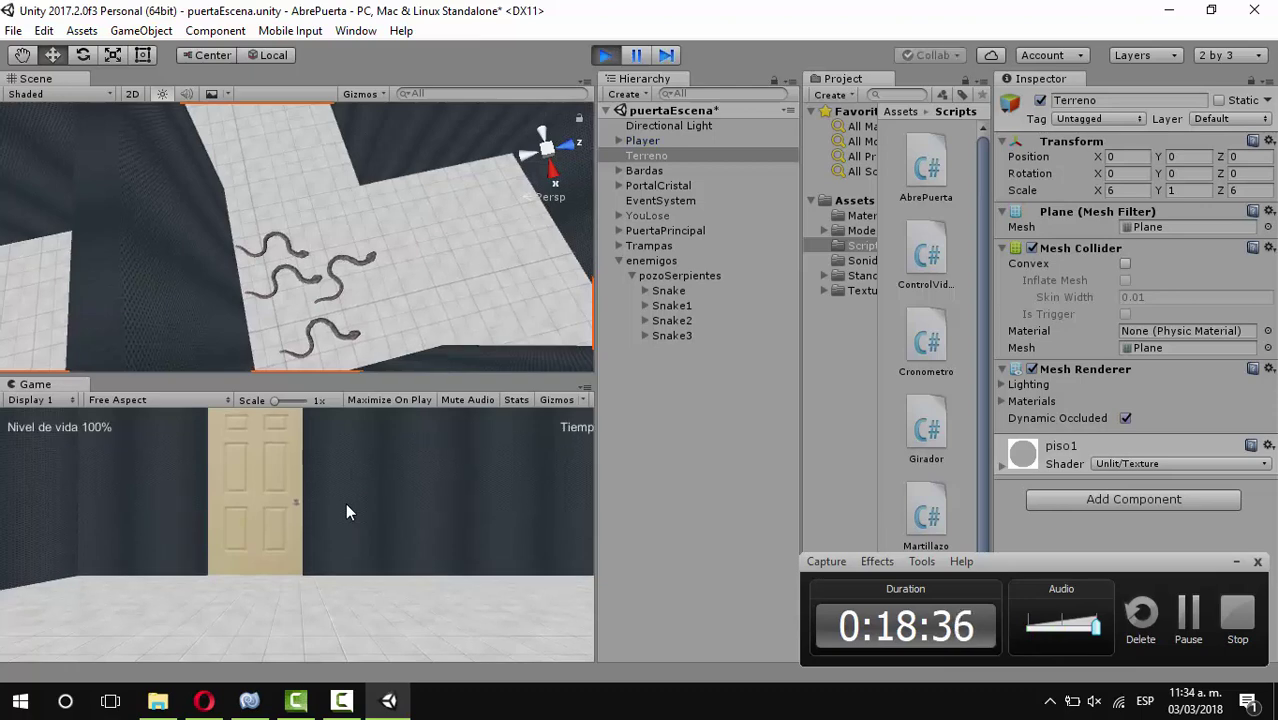
left_click(345, 503)
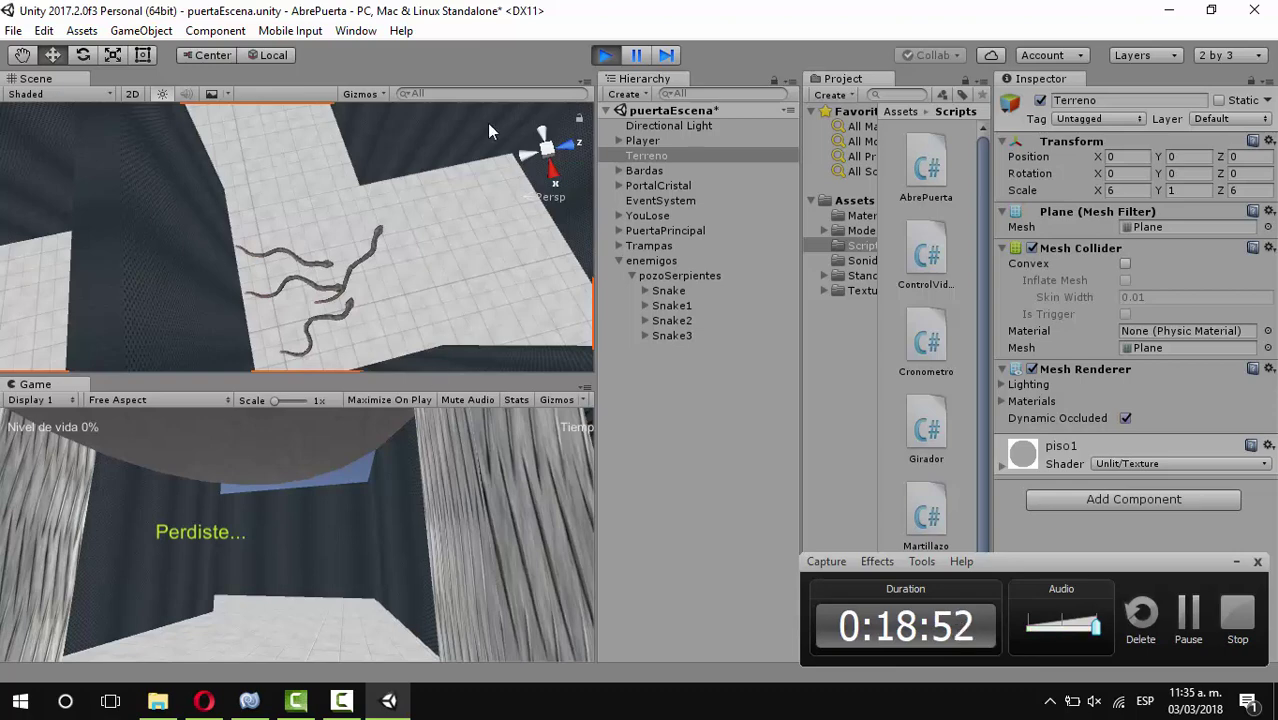
left_click(609, 56)
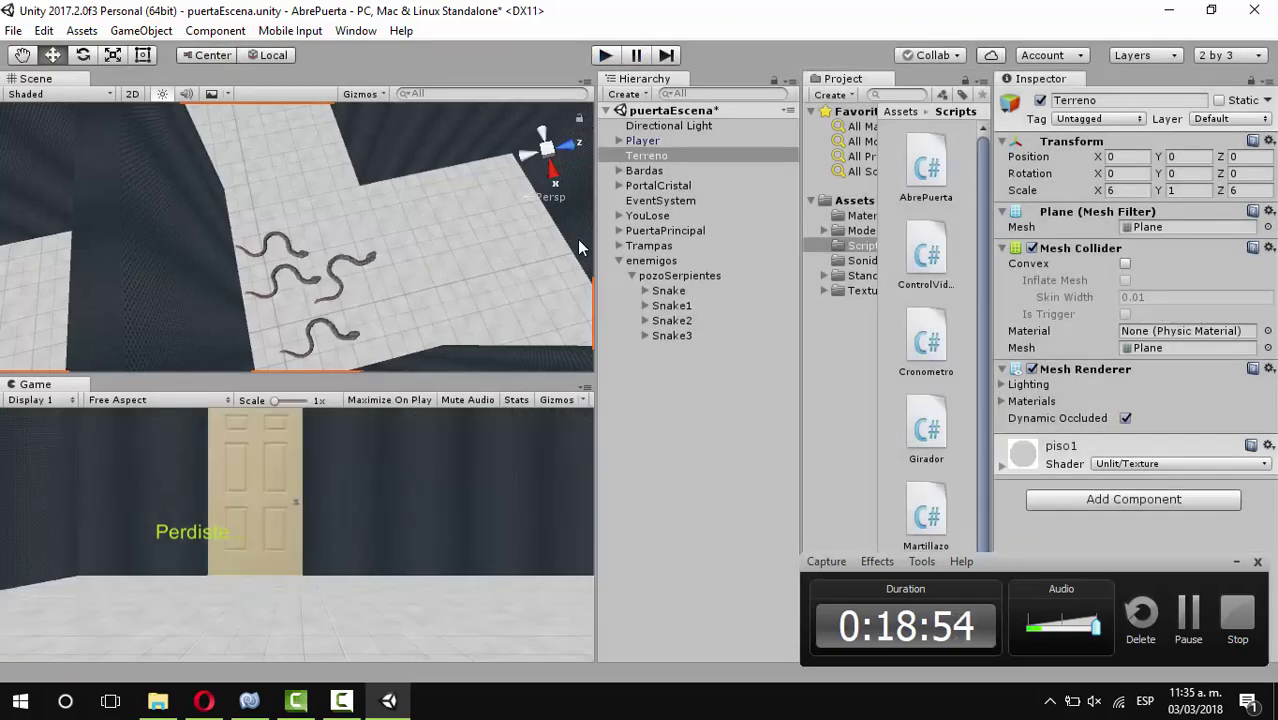
key("XF86AudioRaiseVolume")
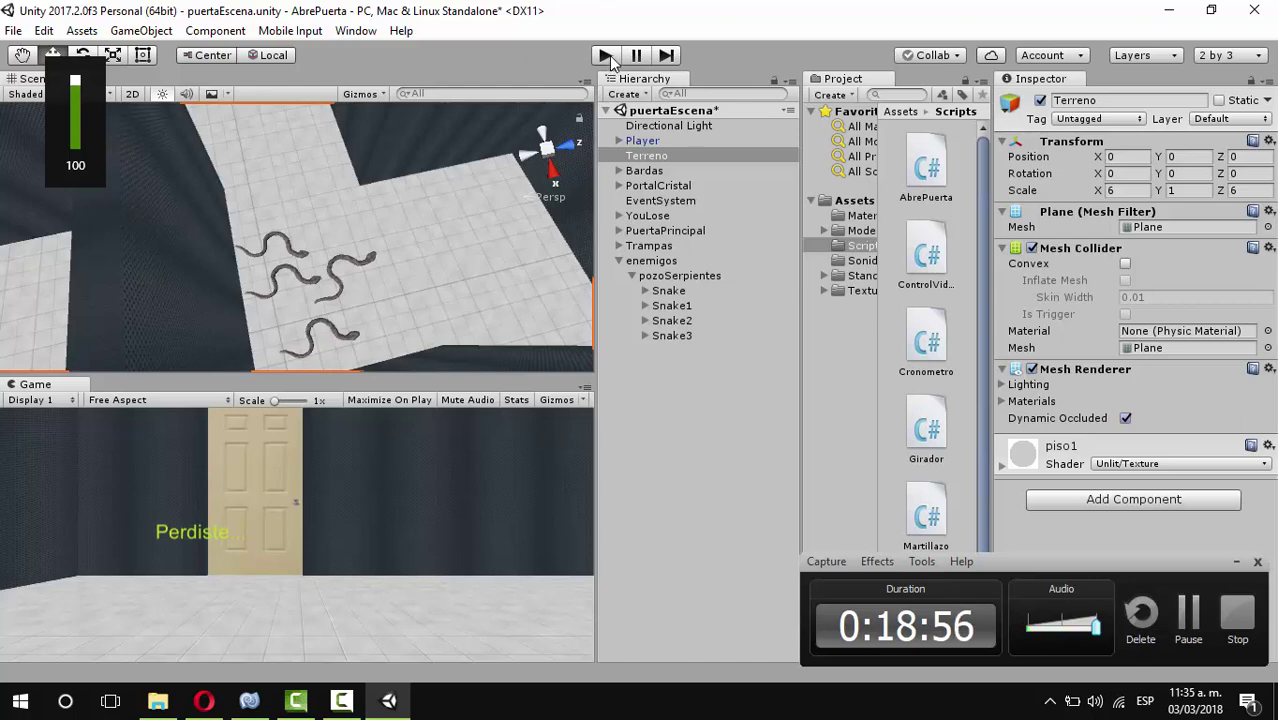
Play-test walking the player toward the swinging hammer, then stop and enable Maximize On Play
left_click(607, 56)
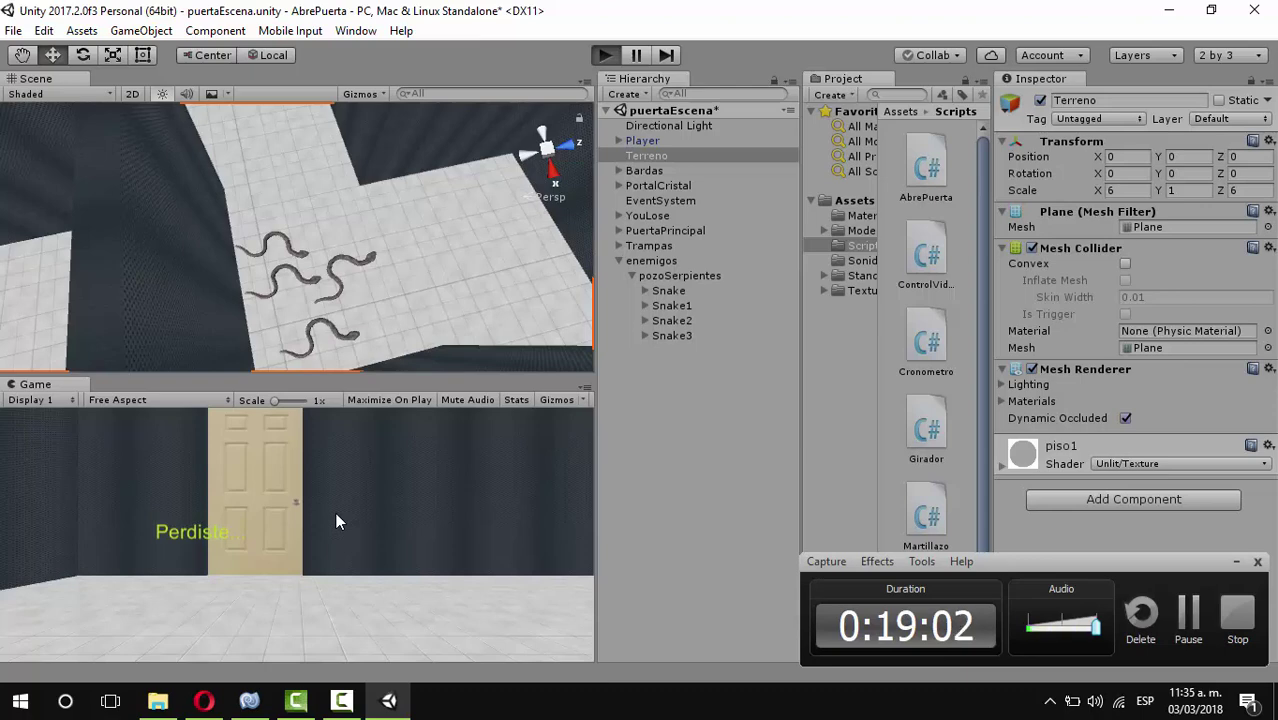
key("ctrl+p")
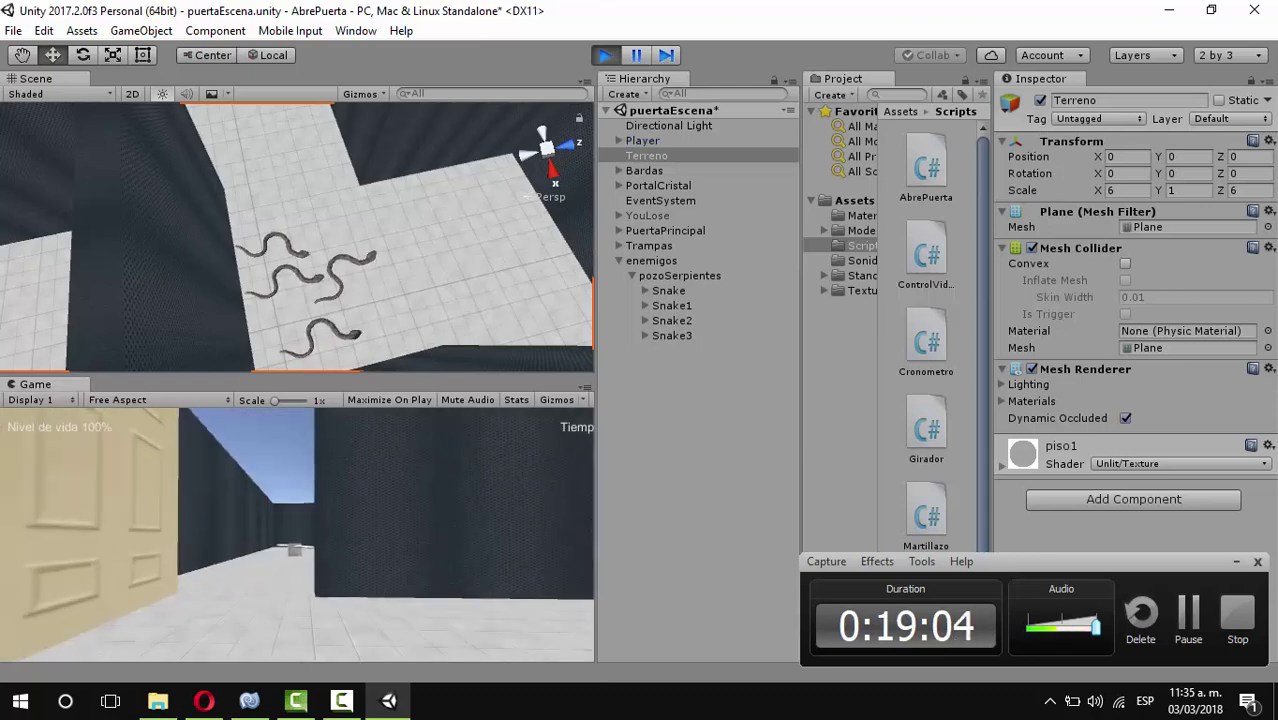
key("w")
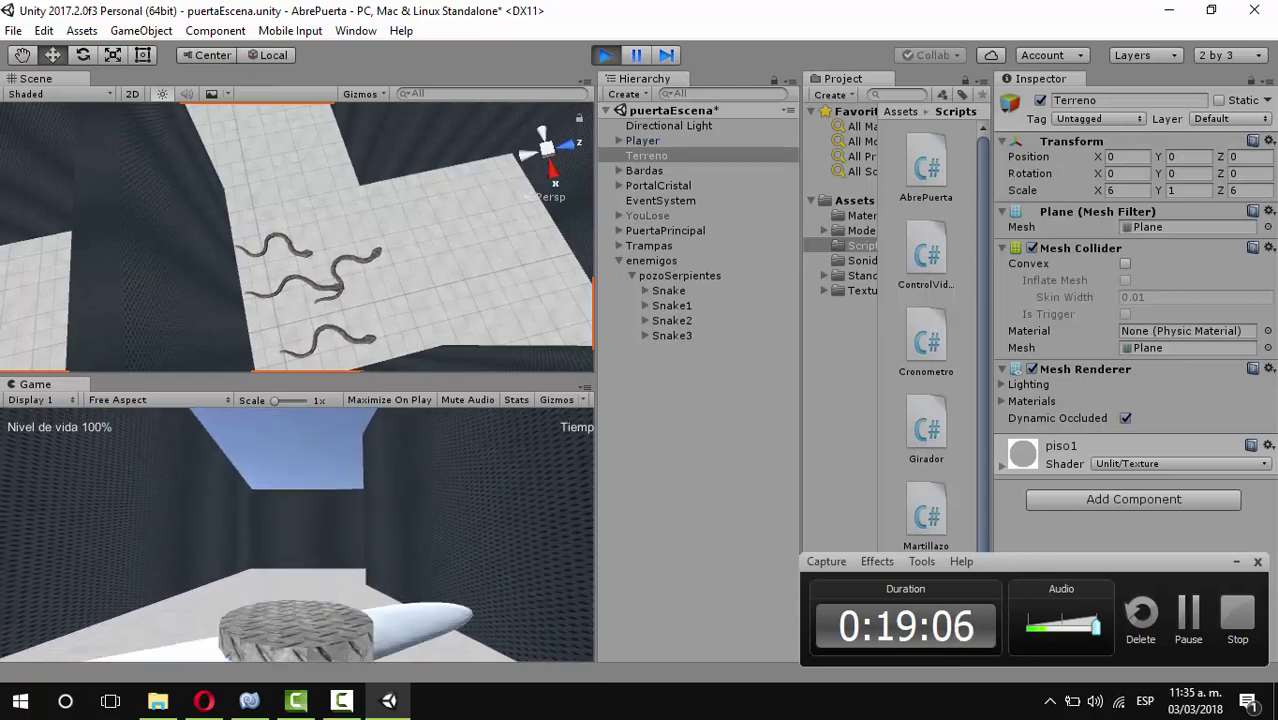
key("w")
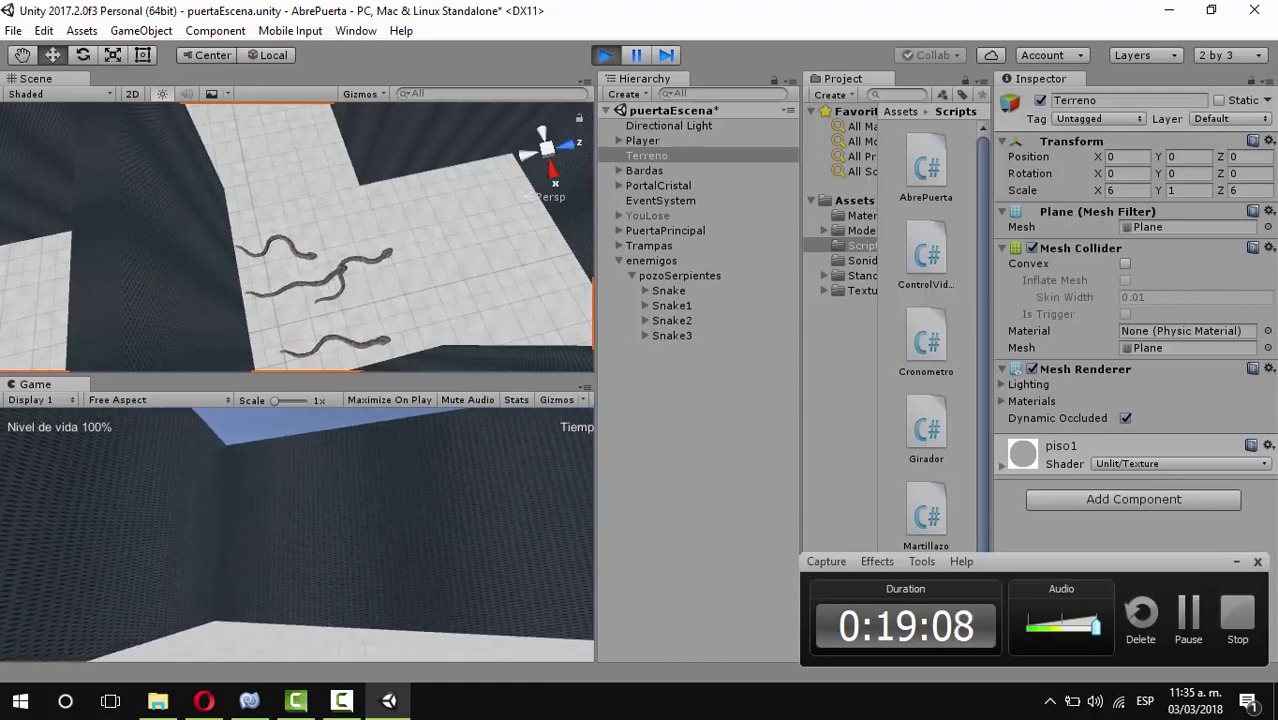
key("w")
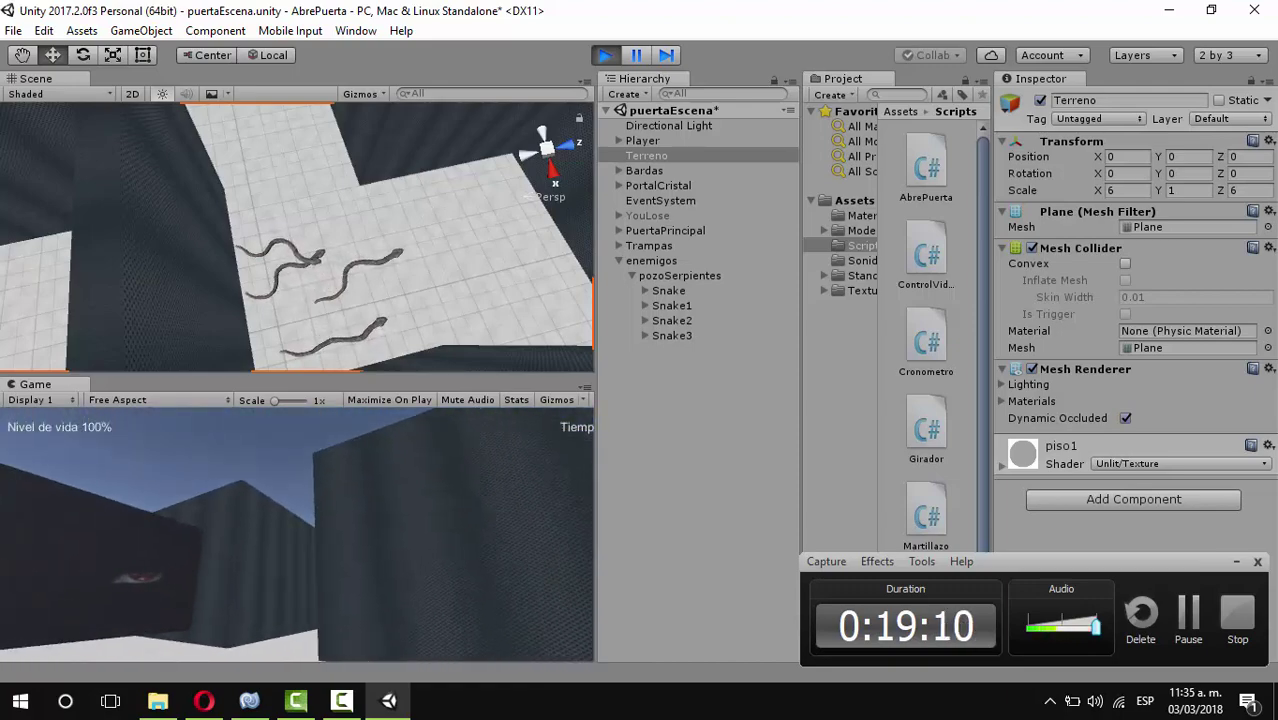
key("w")
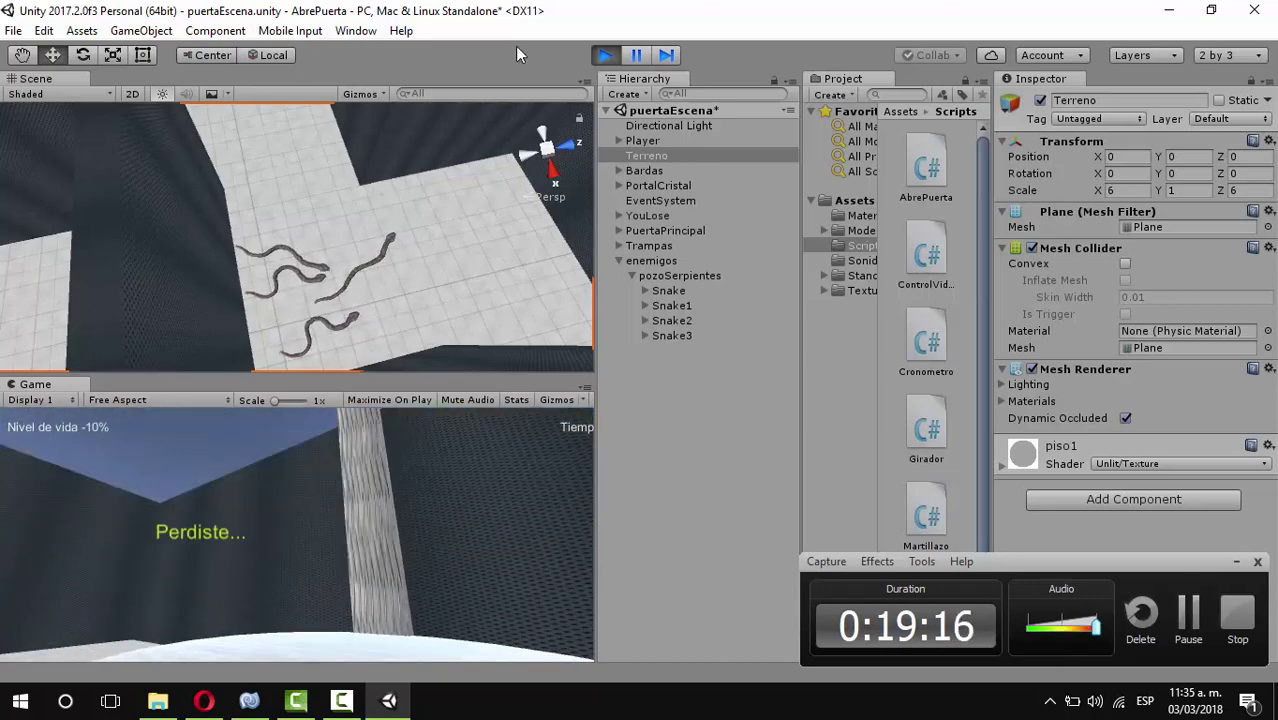
left_click(609, 56)
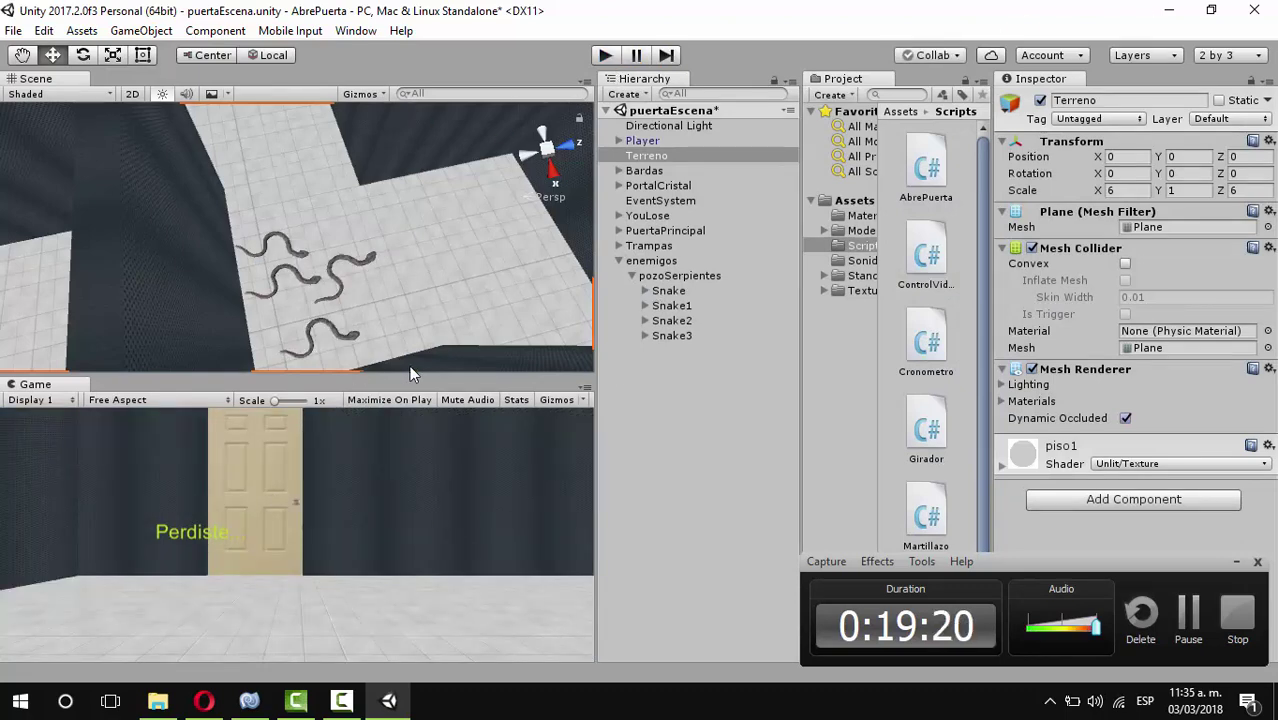
left_click(389, 399)
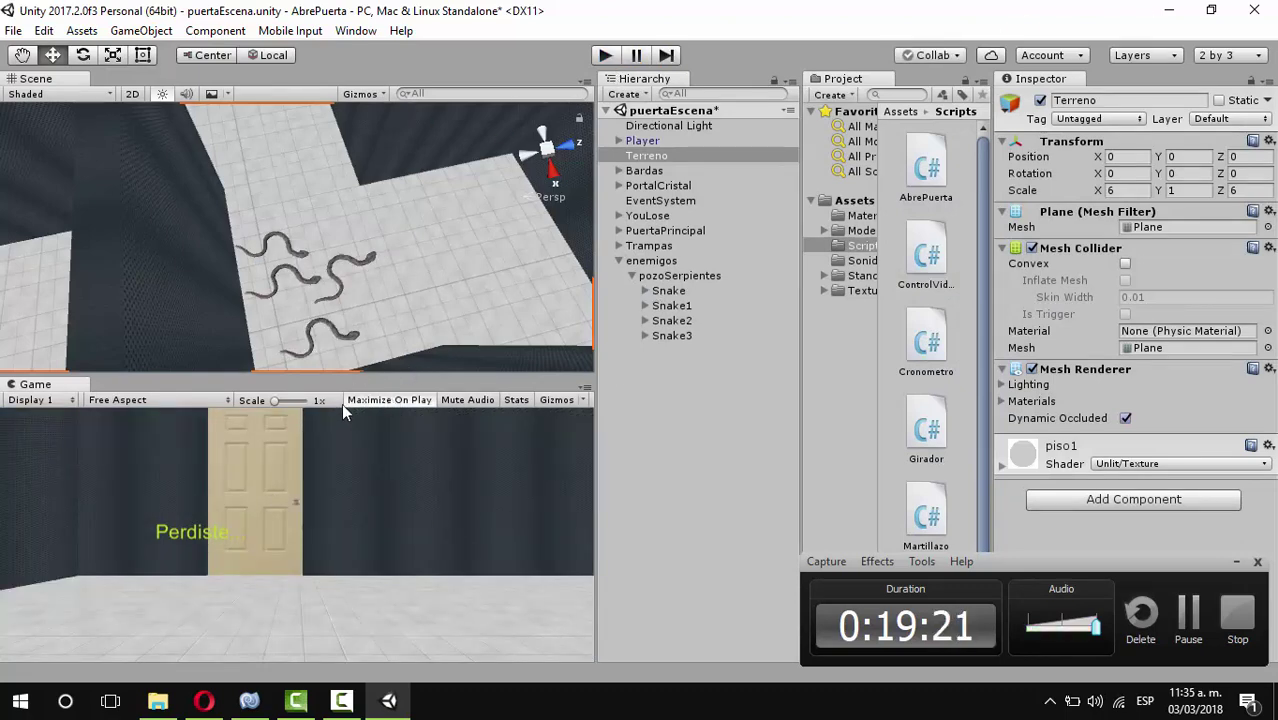
left_click(608, 55)
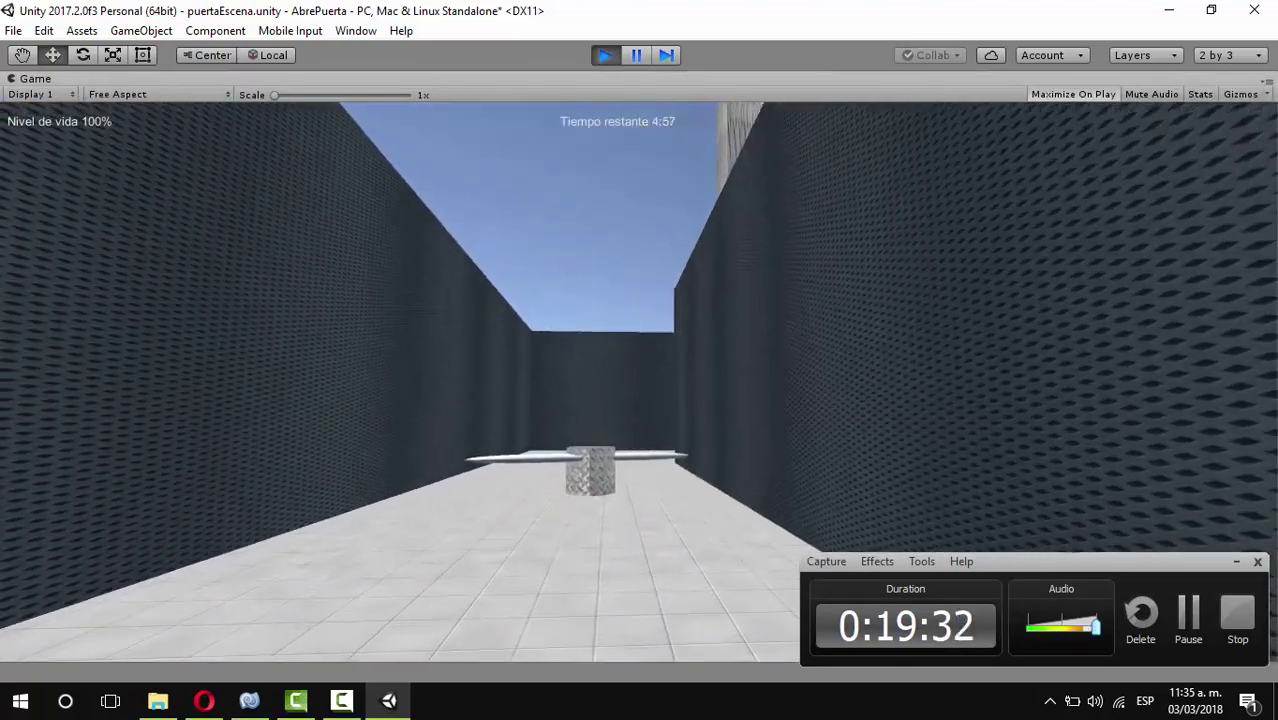
key("w")
key("w")
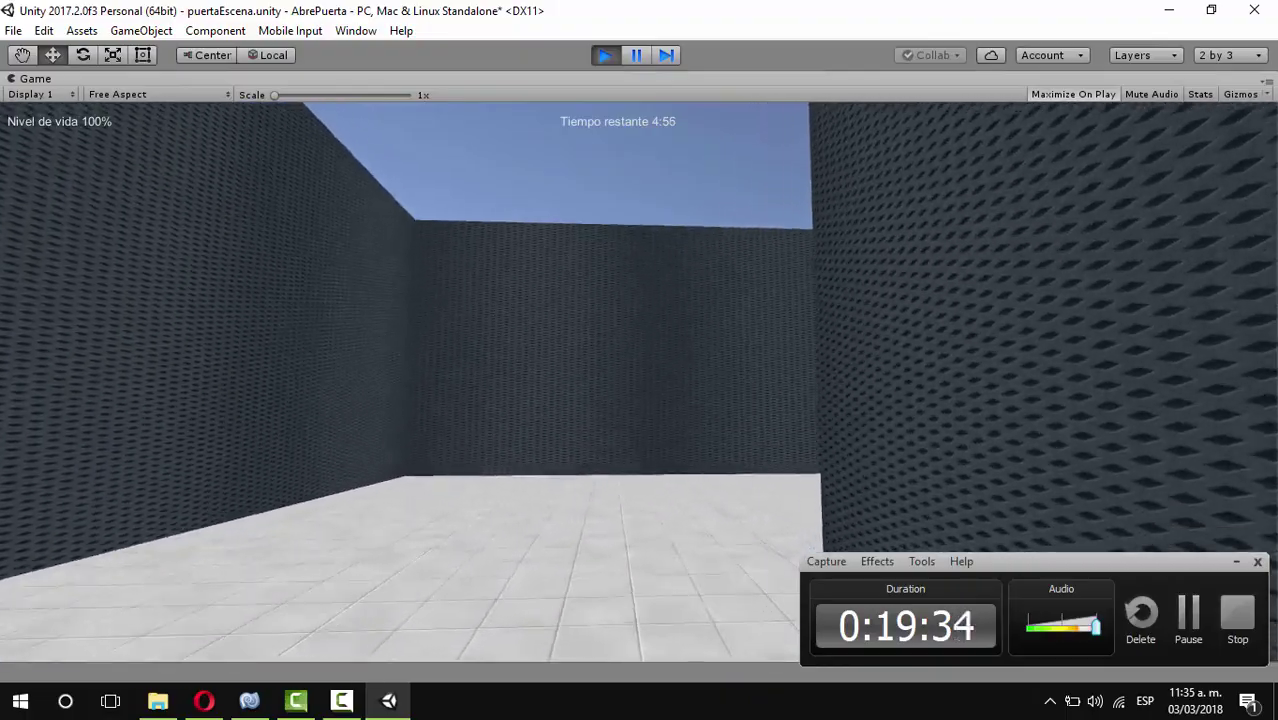
key("w")
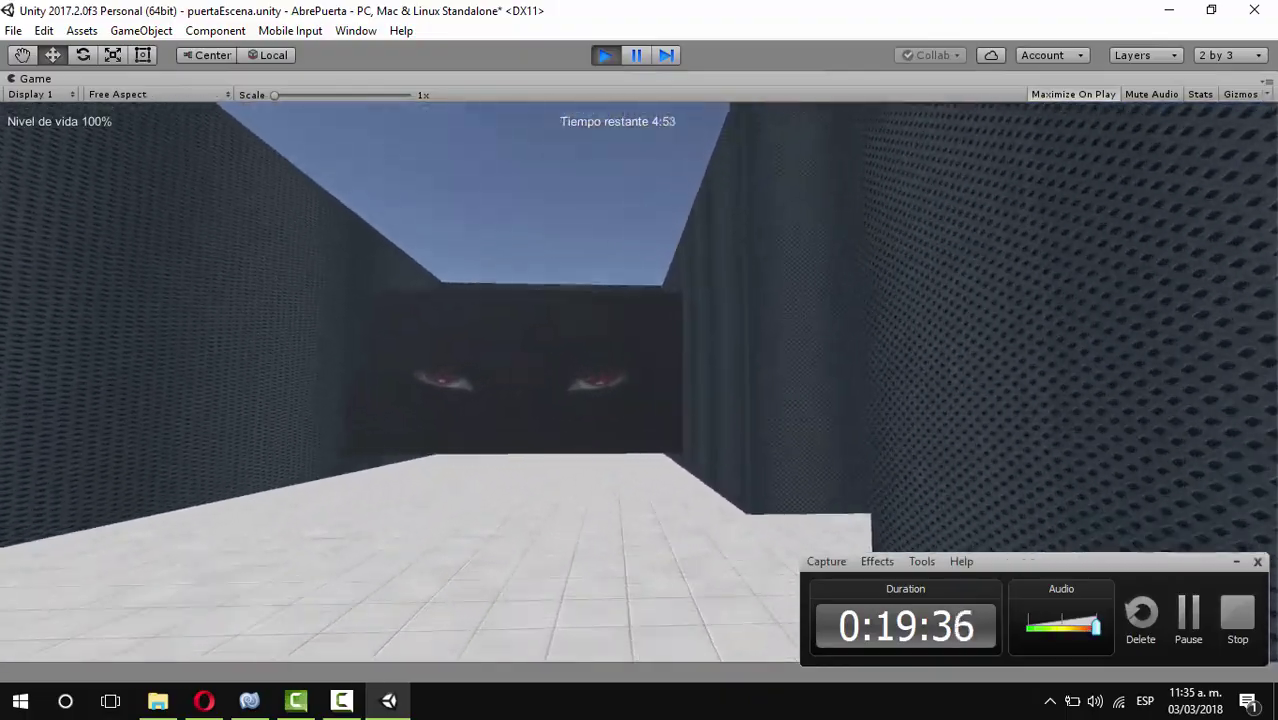
key("w")
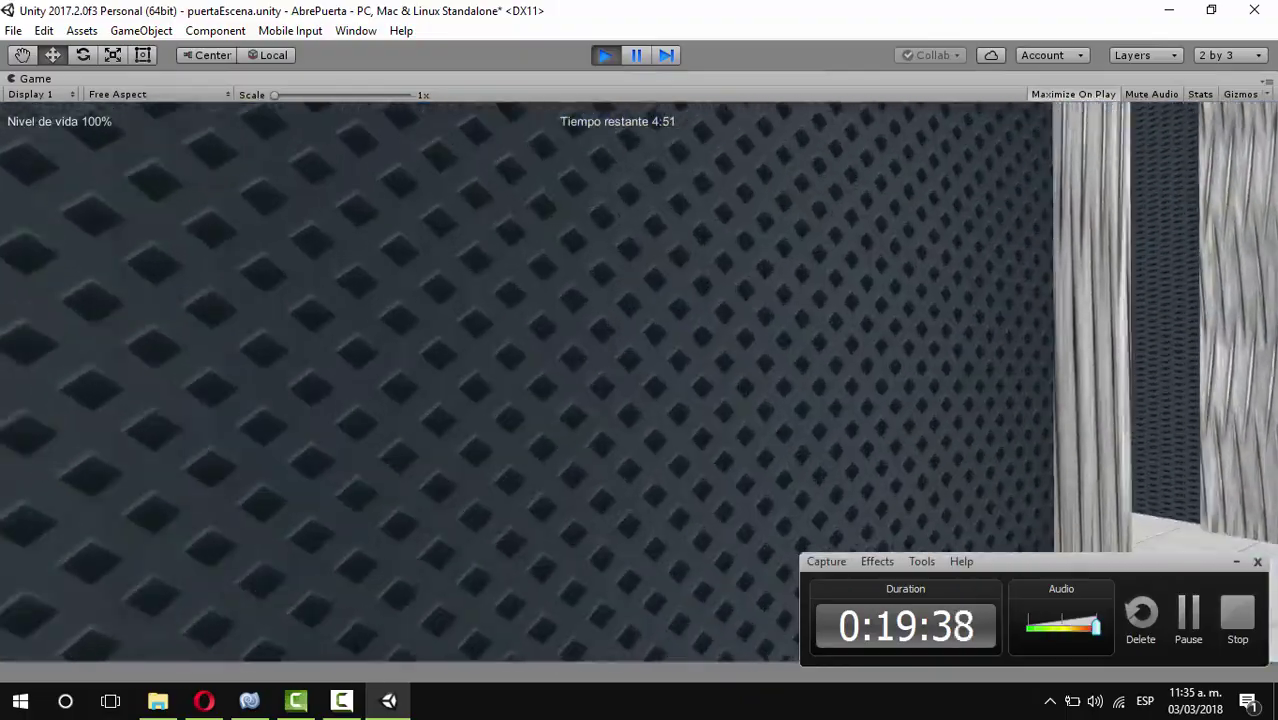
key("w")
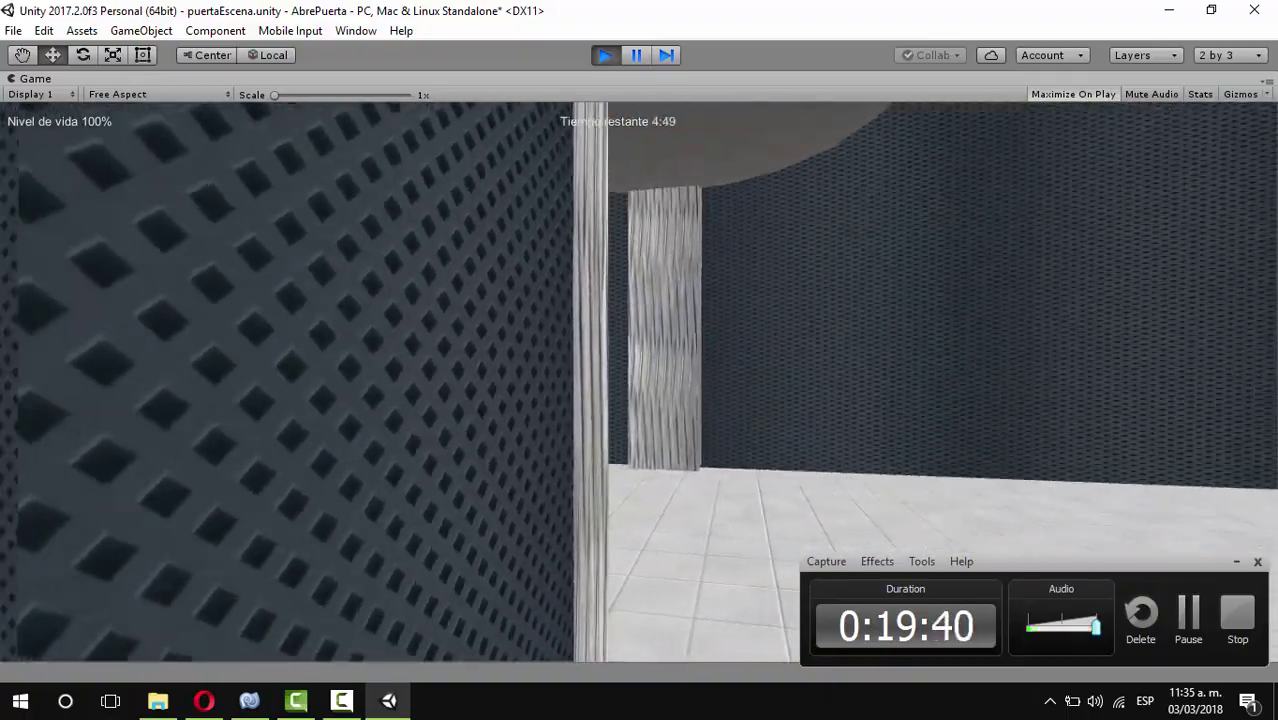
key("w")
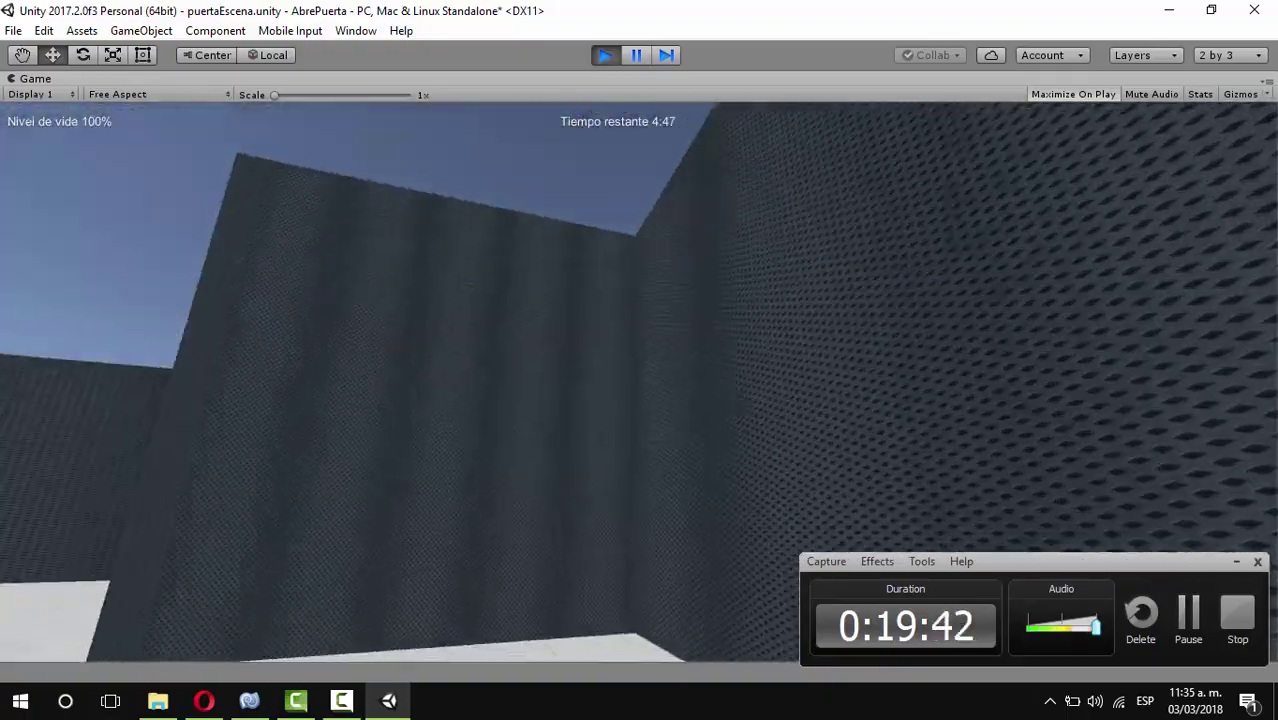
key("w")
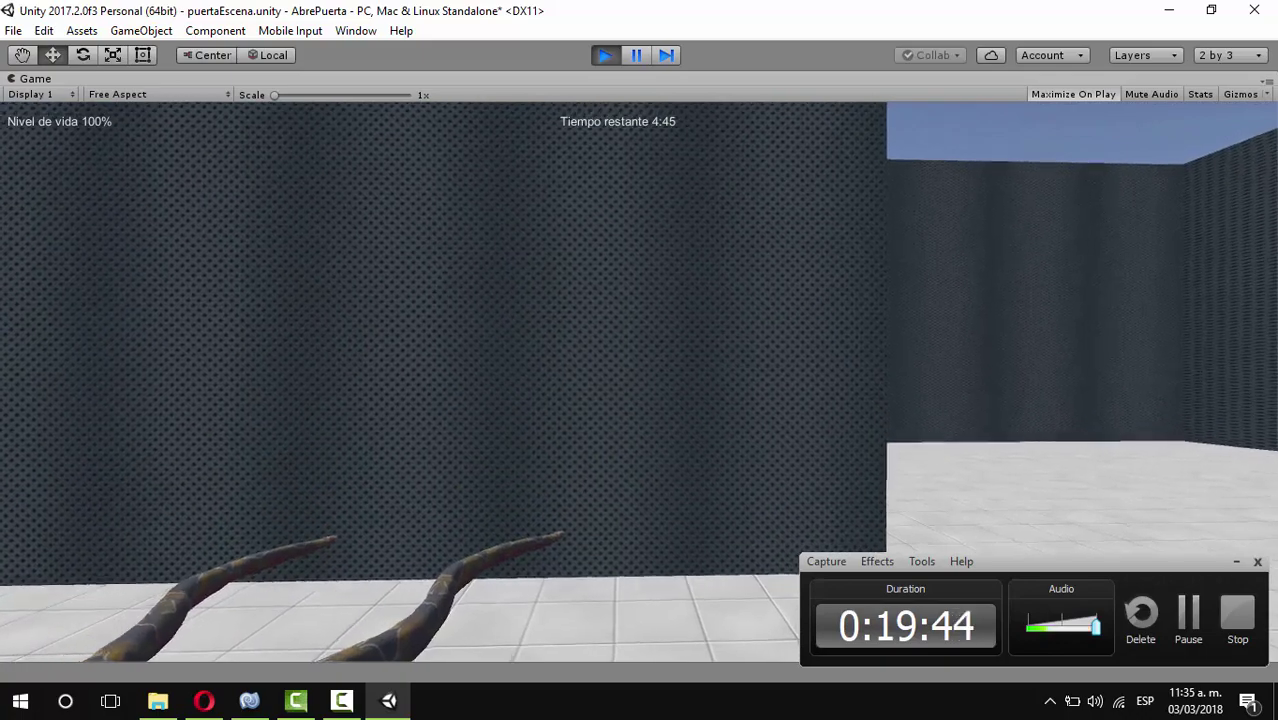
key("s")
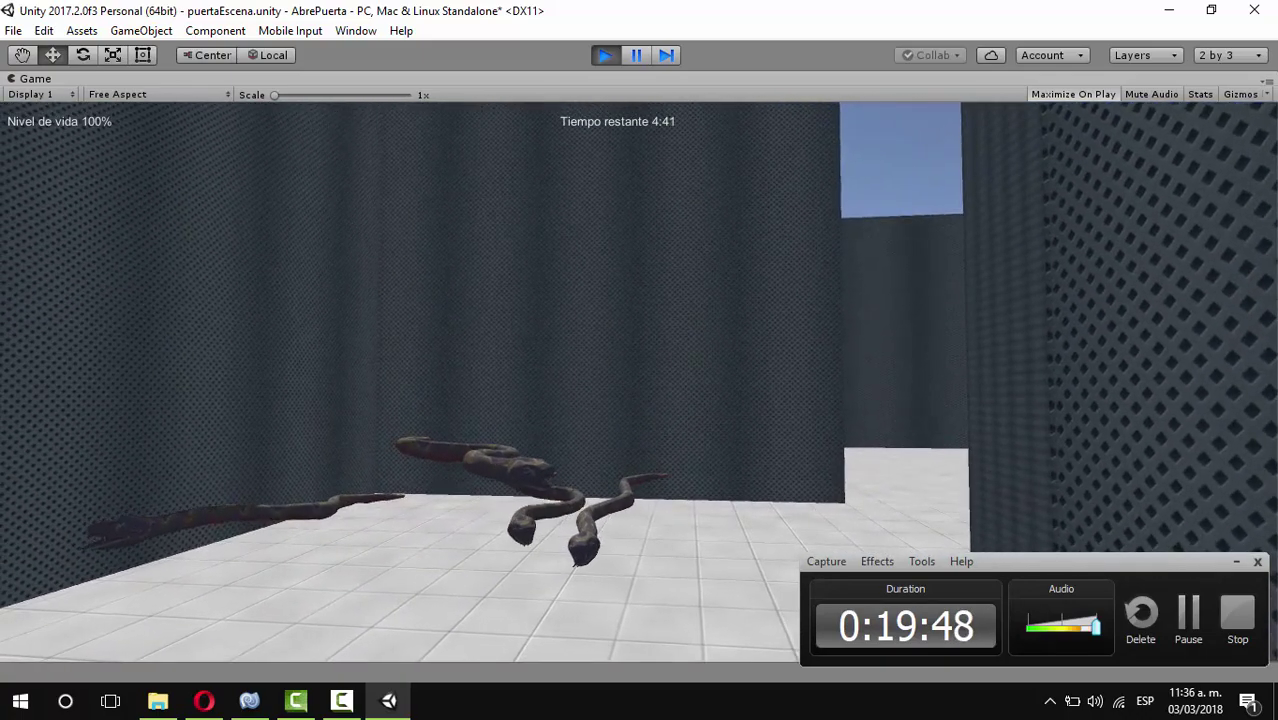
key("w")
key("w")
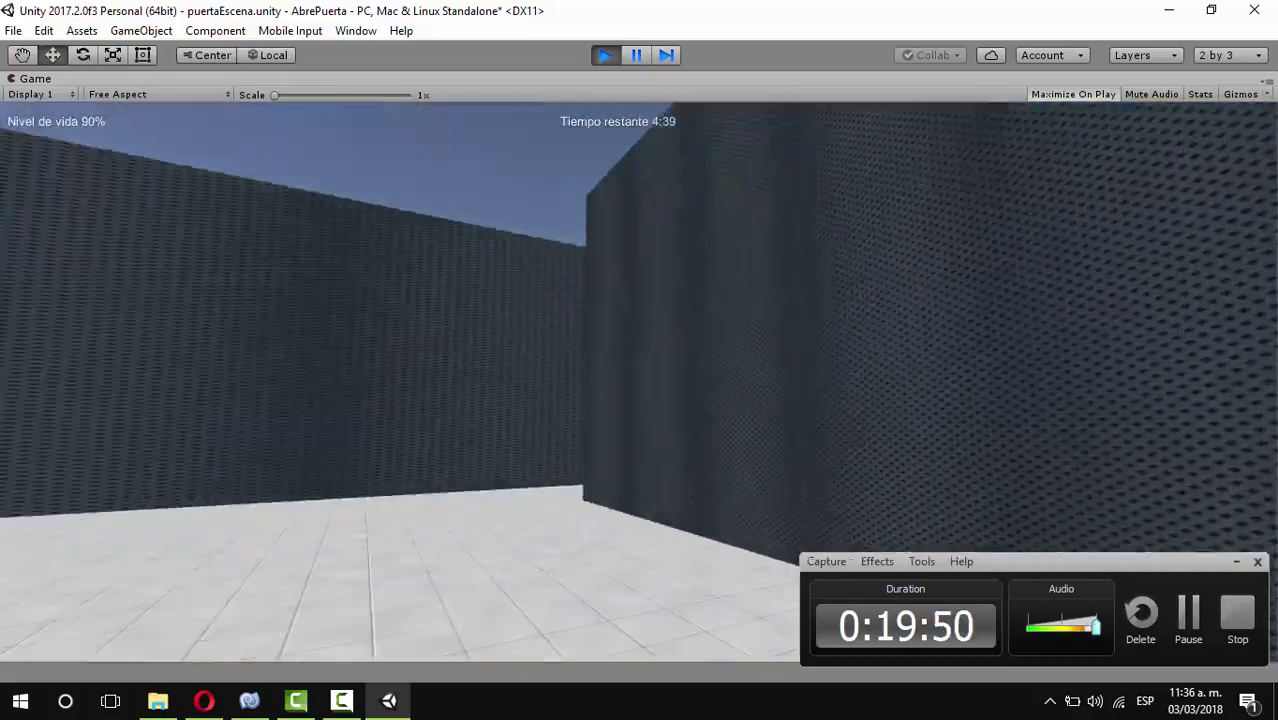
key("w")
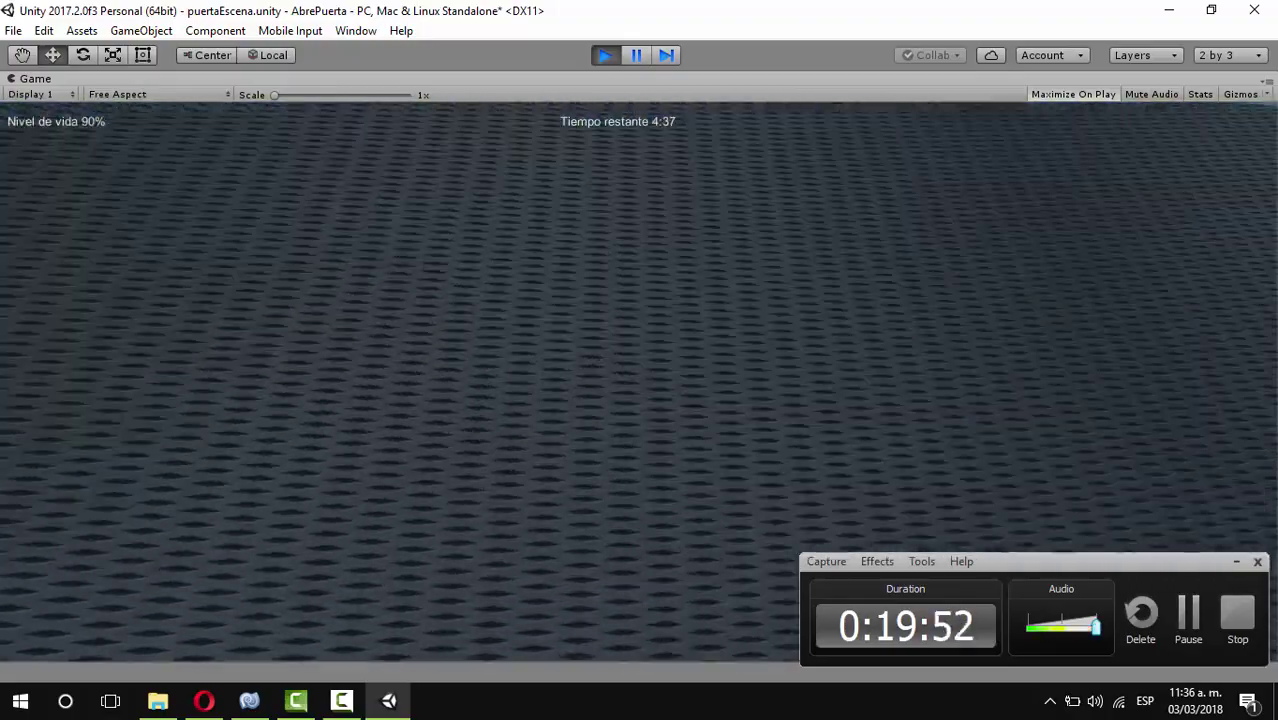
key("w")
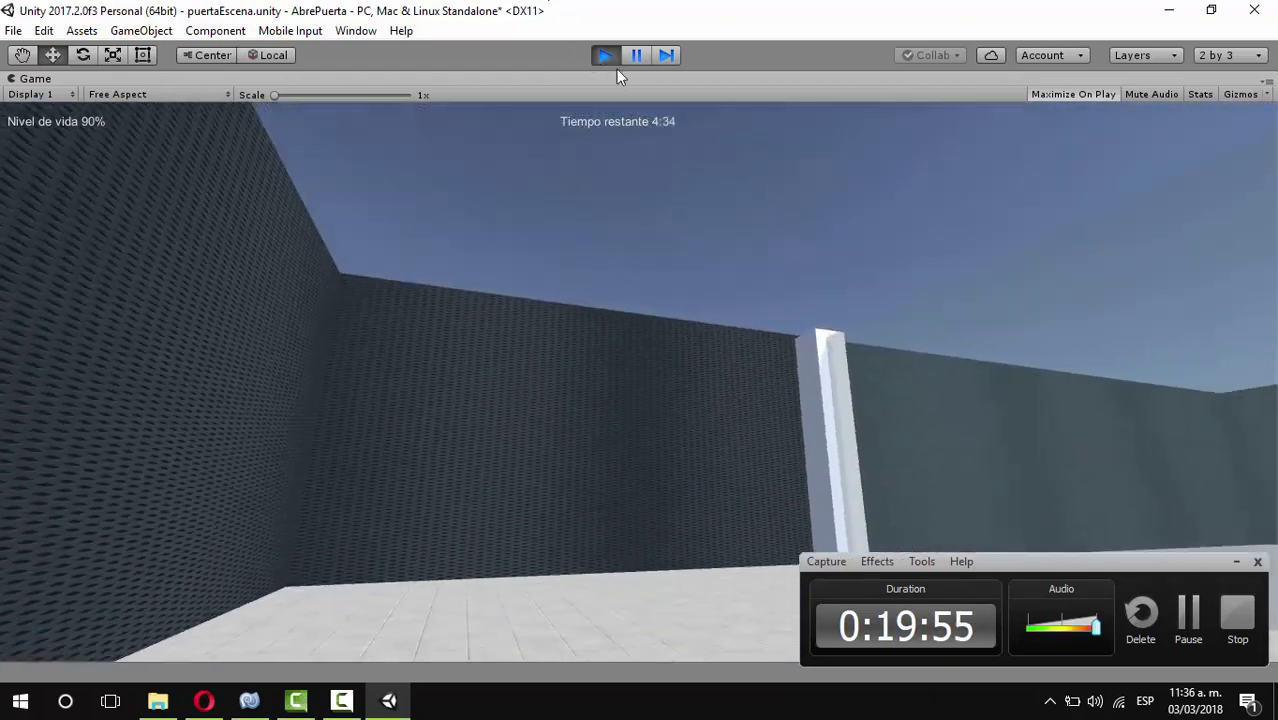
left_click(605, 55)
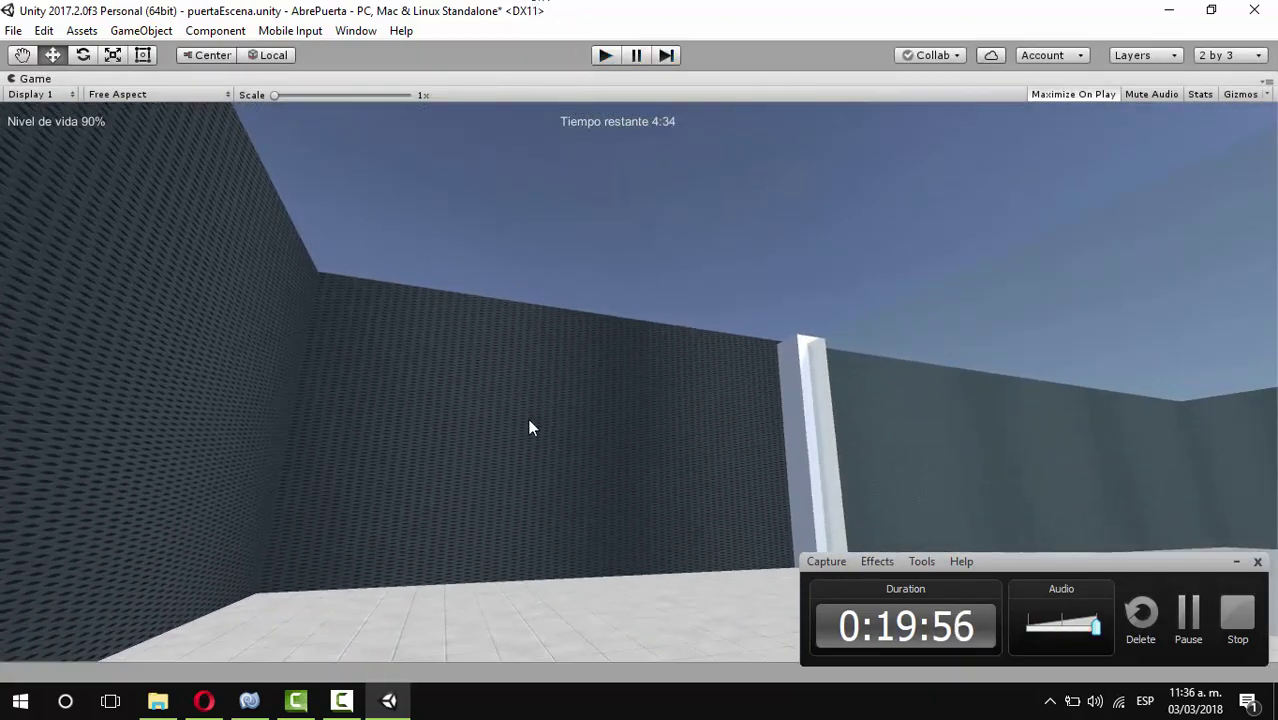
Zoom and orbit the Scene view in on the four snakes, then select pozoSerpientes
left_click(21, 56)
scroll(367, 280, "up", 3)
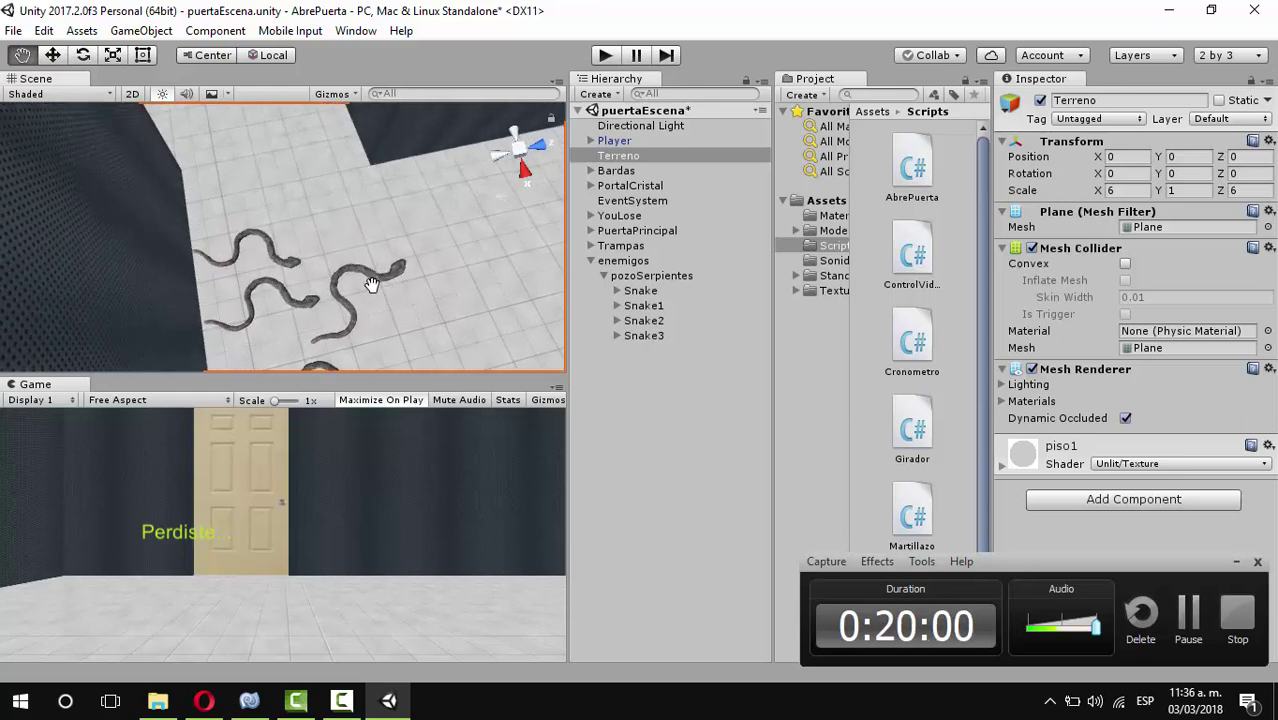
scroll(320, 265, "up", 3)
scroll(312, 311, "up", 2)
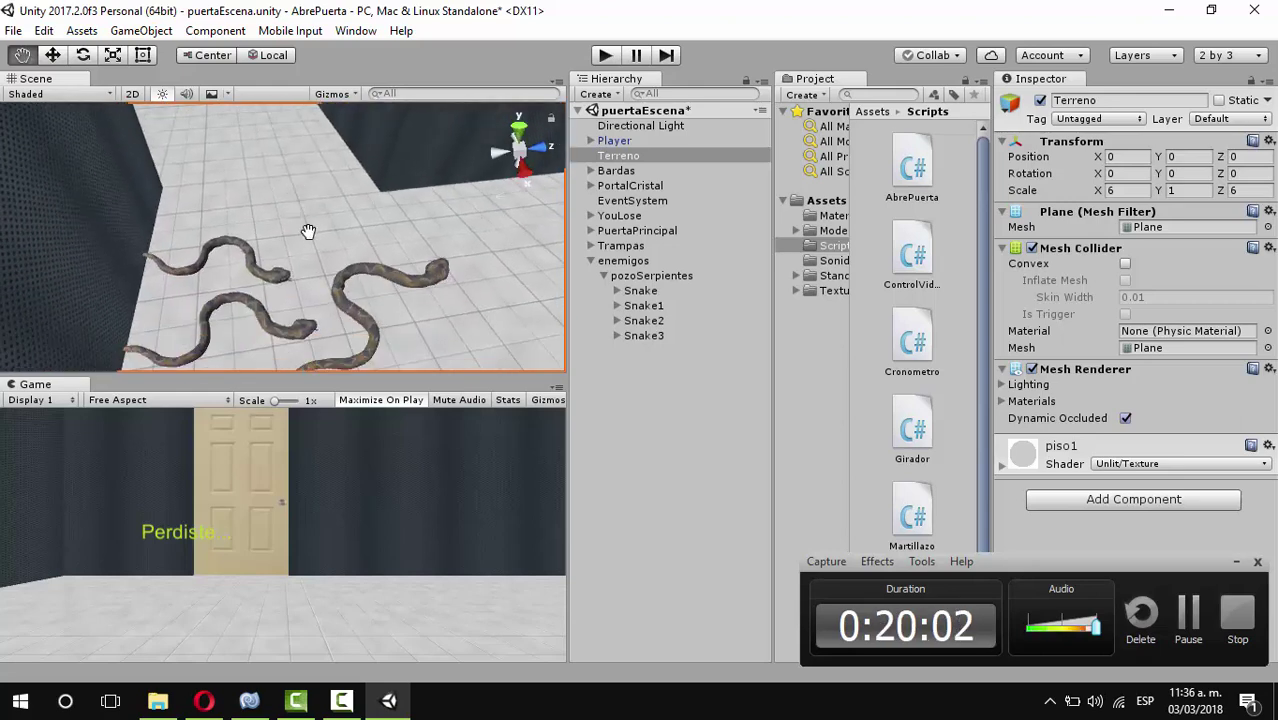
scroll(280, 263, "up", 3)
scroll(265, 243, "up", 3)
scroll(253, 290, "up", 3)
scroll(253, 290, "down", 3)
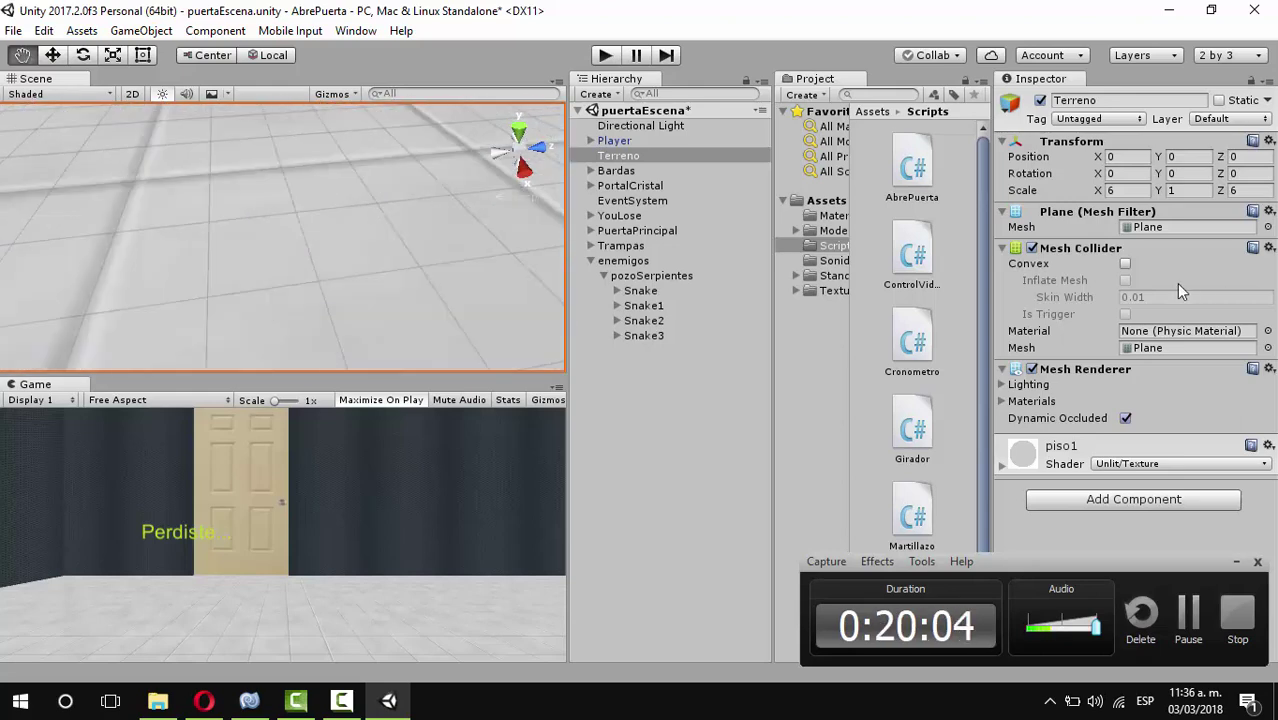
scroll(300, 245, "down", 2)
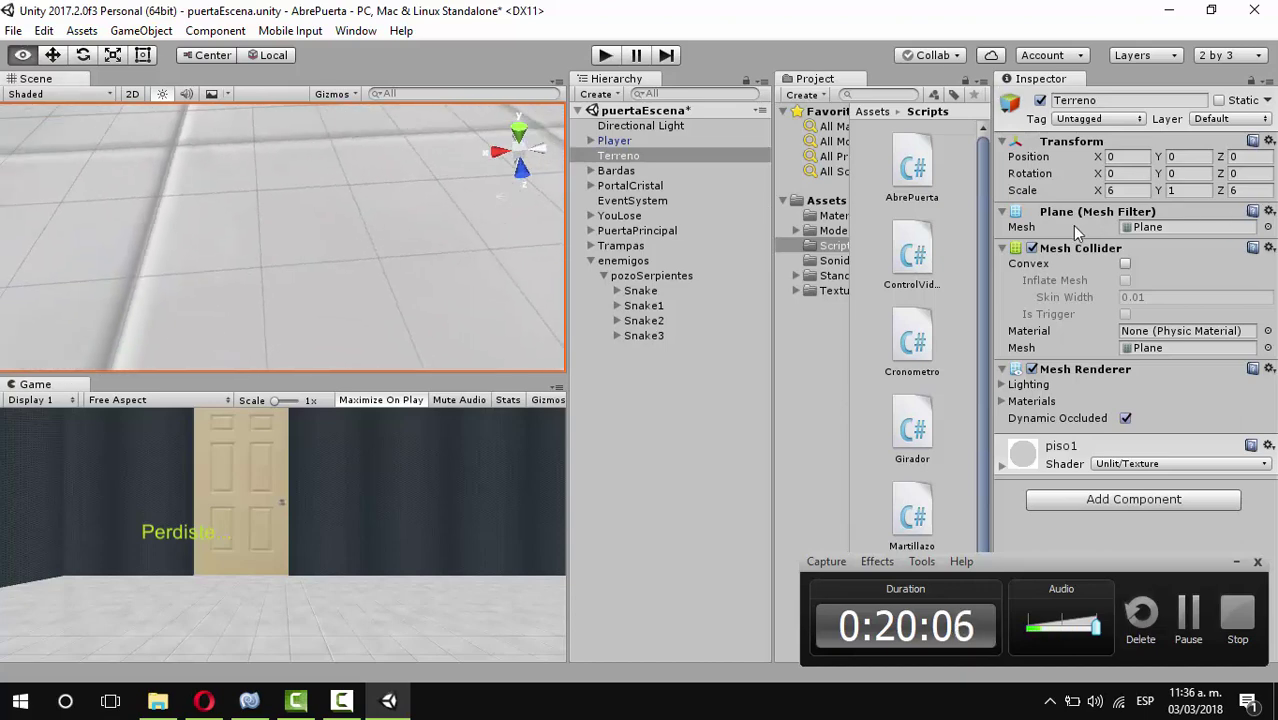
right_click_drag(349, 200, 300, 205)
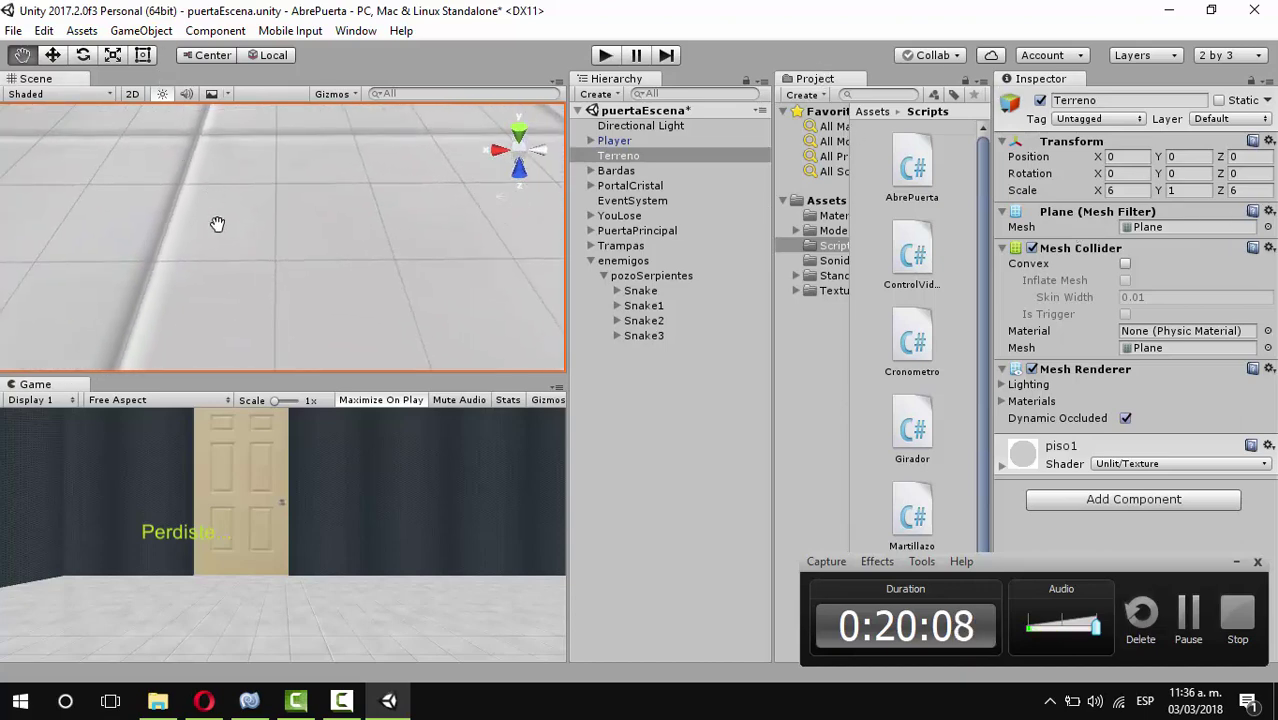
mouse_move(217, 222)
right_mouse_down()
mouse_move(292, 143)
mouse_move(271, 239)
right_mouse_up()
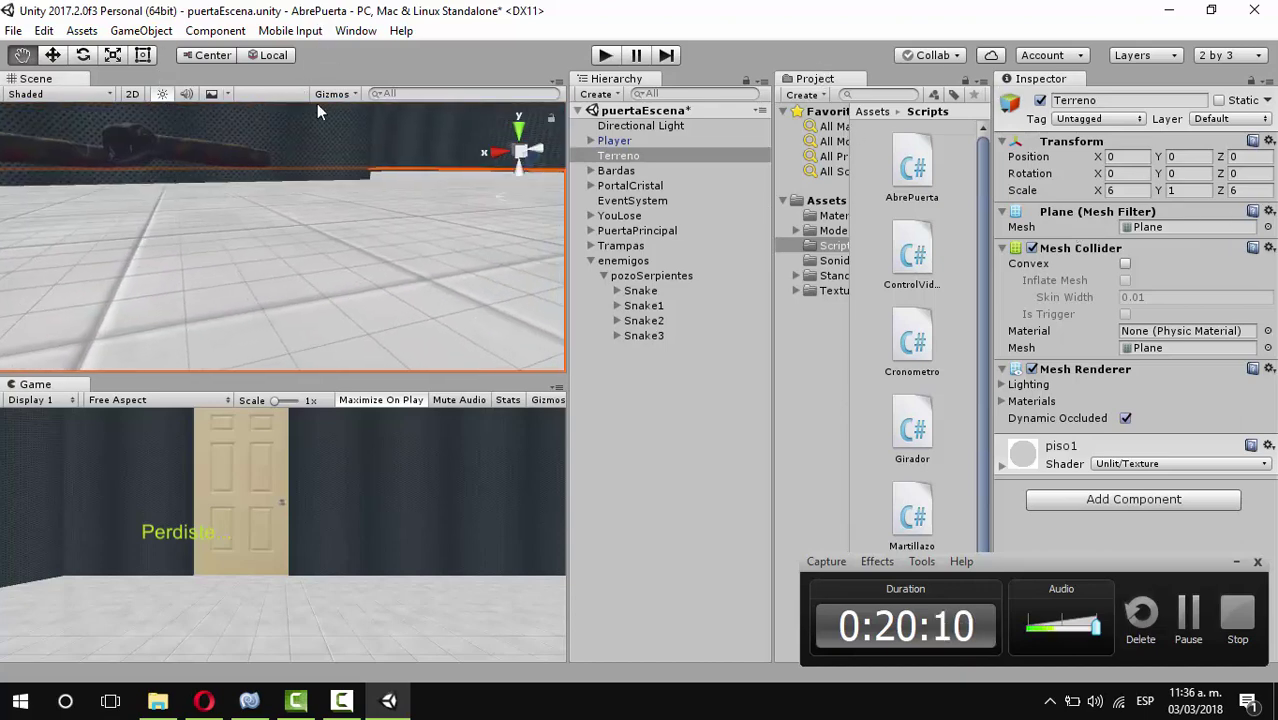
left_click_drag(271, 239, 368, 295)
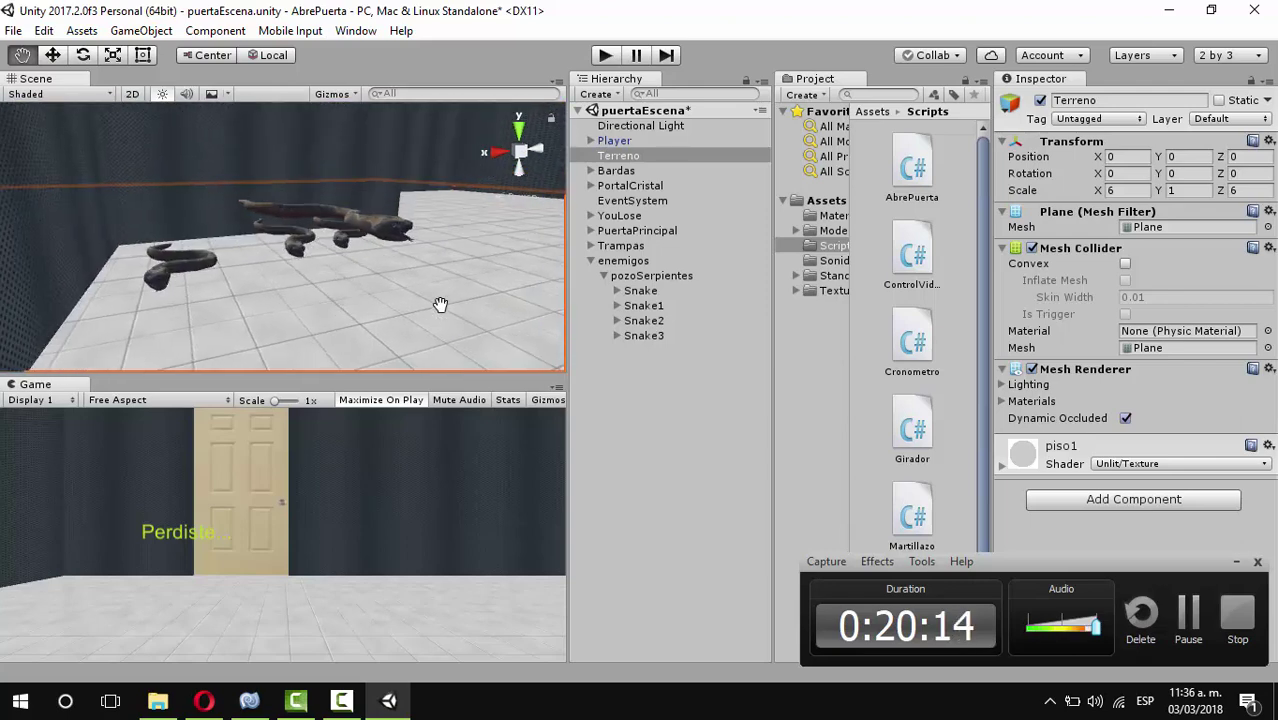
left_click(654, 275)
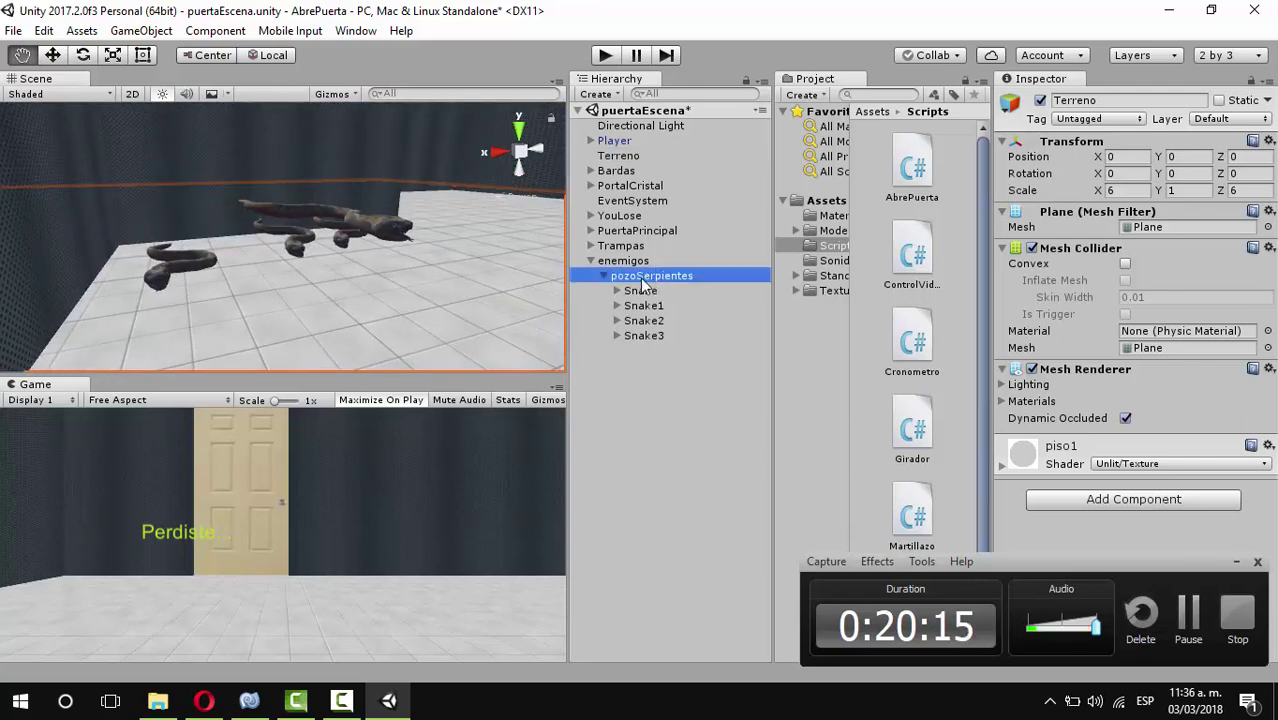
Lower pozoSerpientes with the Move tool's Y arrow from 14.8154 to Position Y 14.66
left_click(55, 58)
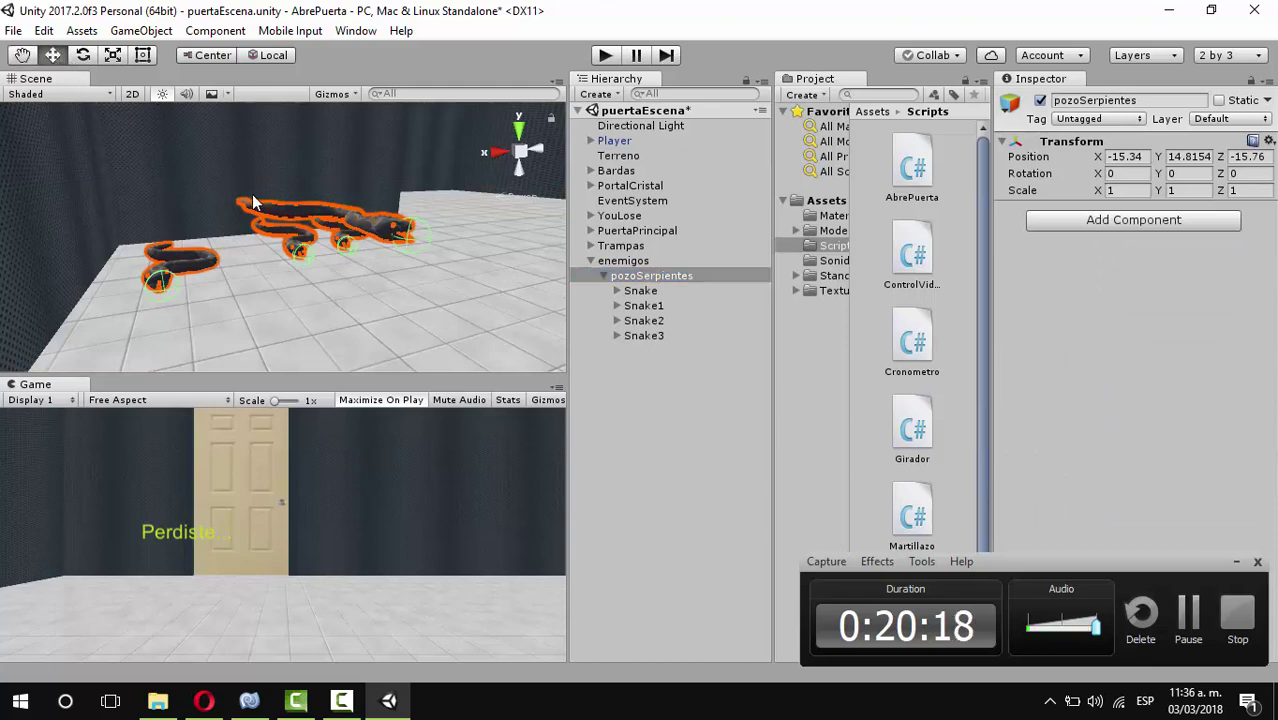
scroll(390, 248, "down", 3)
scroll(387, 239, "down", 3)
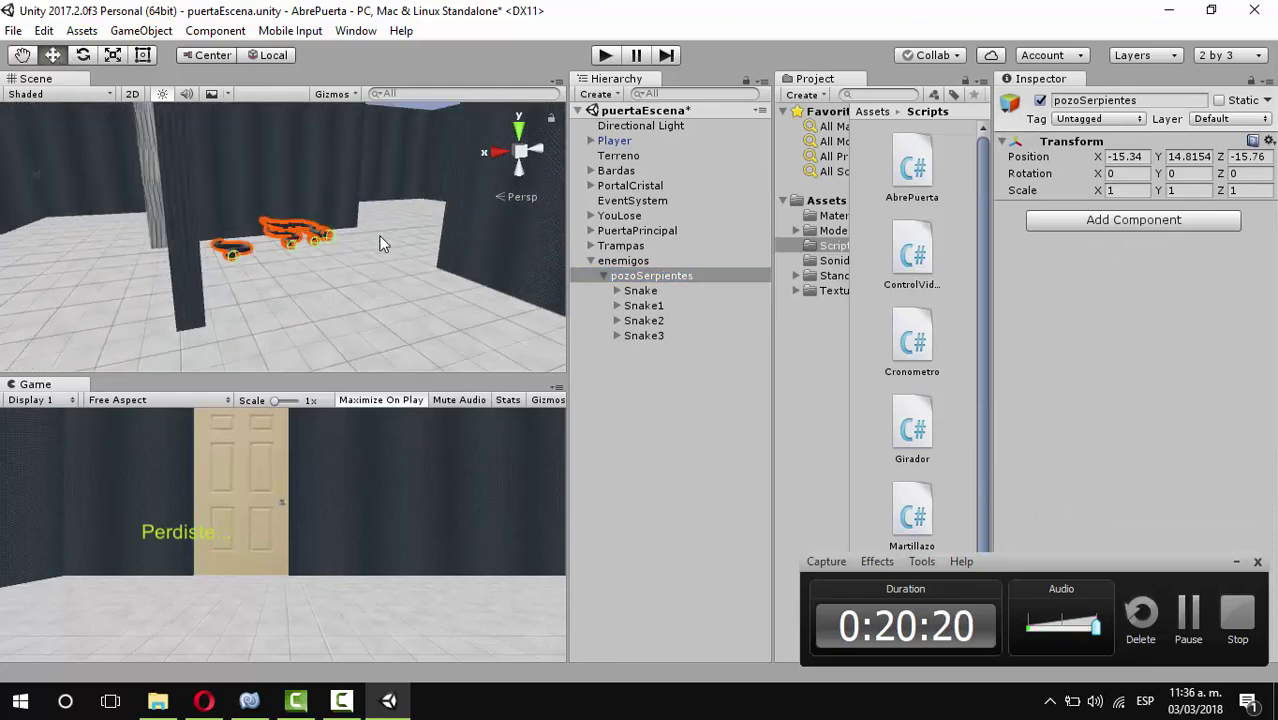
scroll(380, 237, "down", 3)
left_click(24, 58)
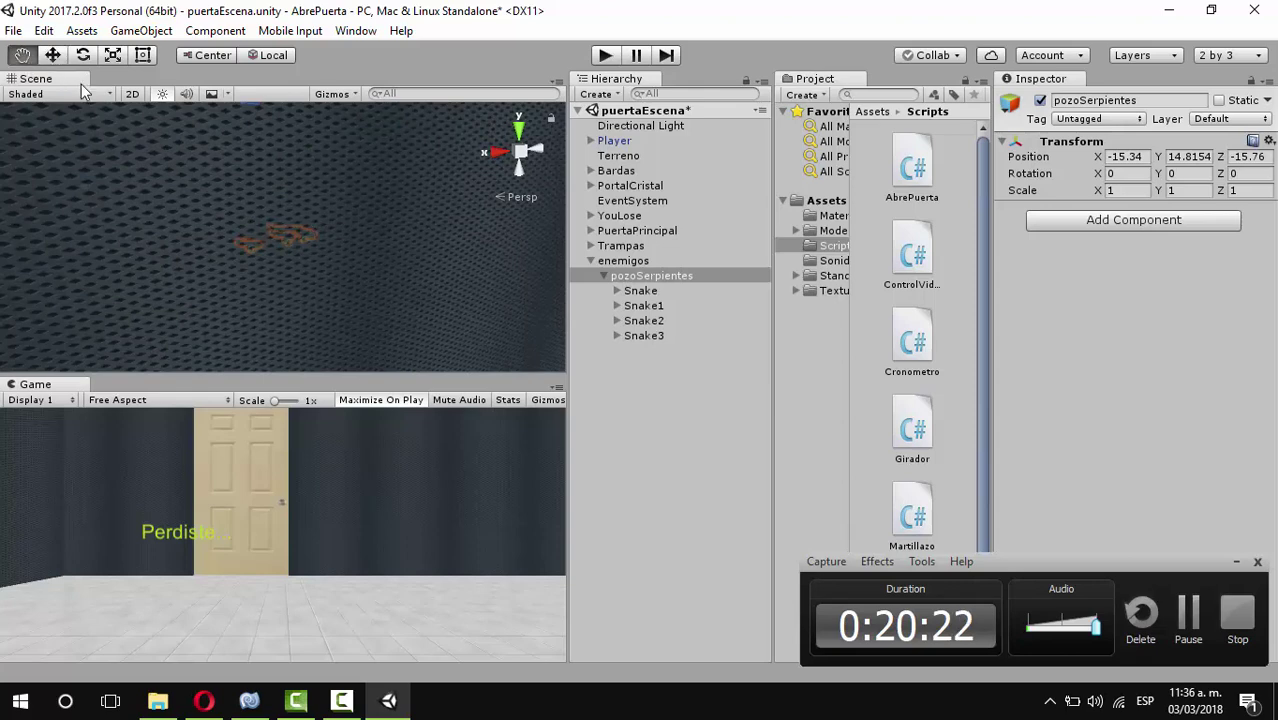
left_click_drag(217, 177, 218, 270)
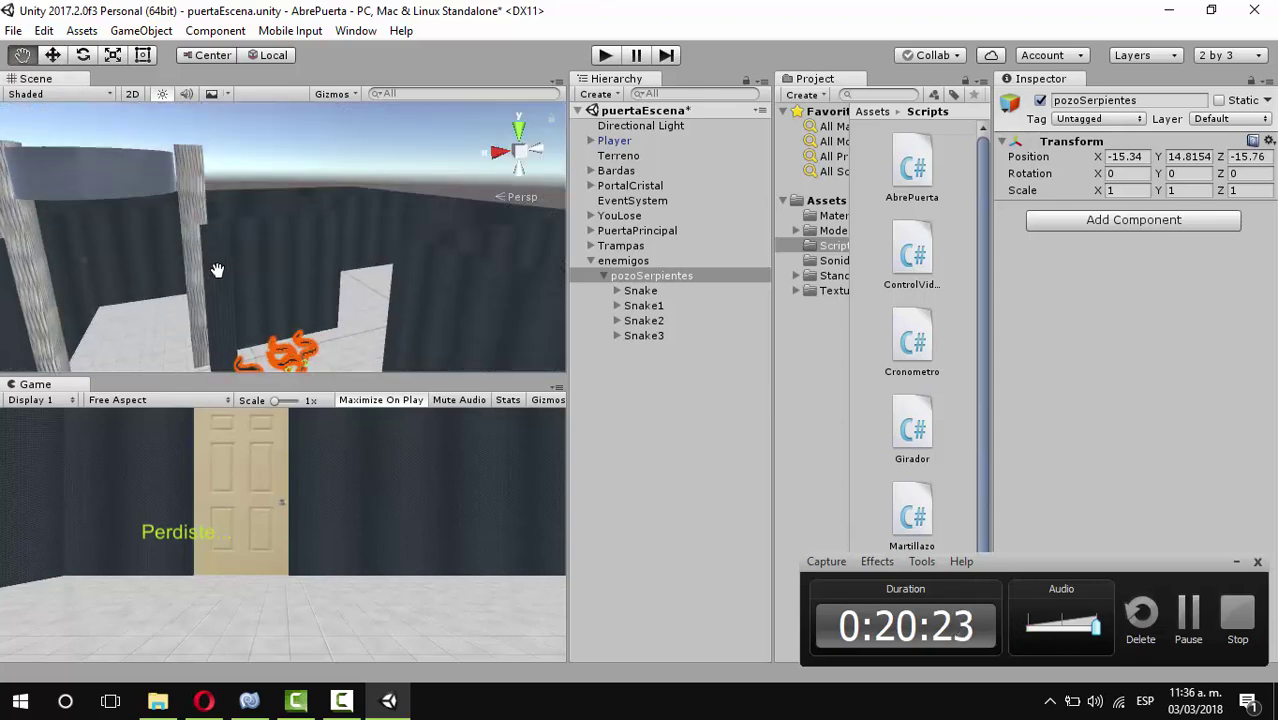
left_click(60, 55)
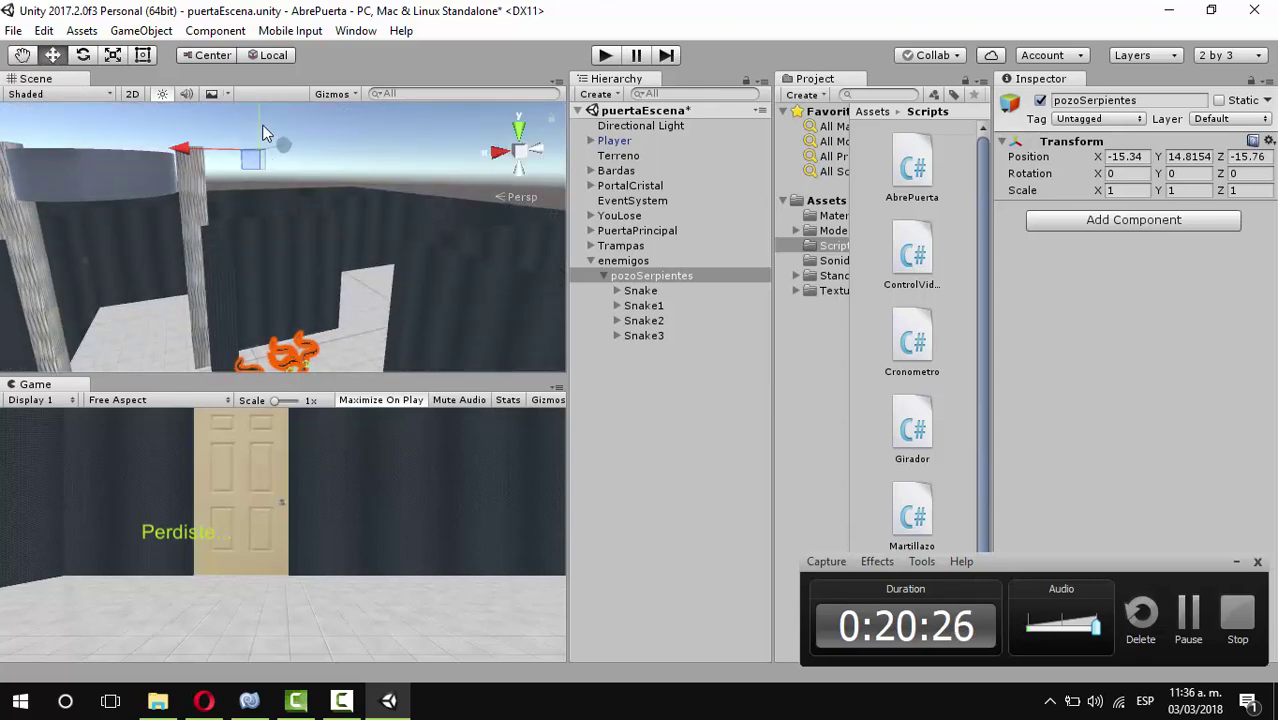
left_click_drag(257, 126, 257, 130)
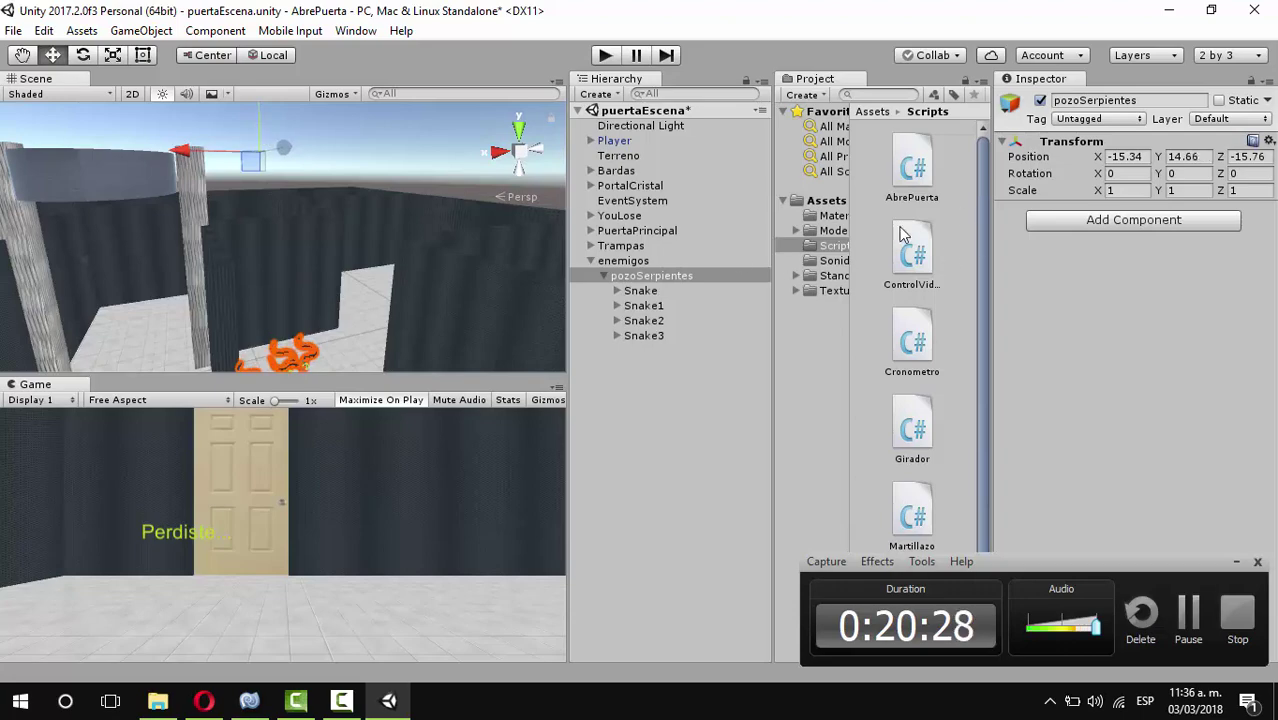